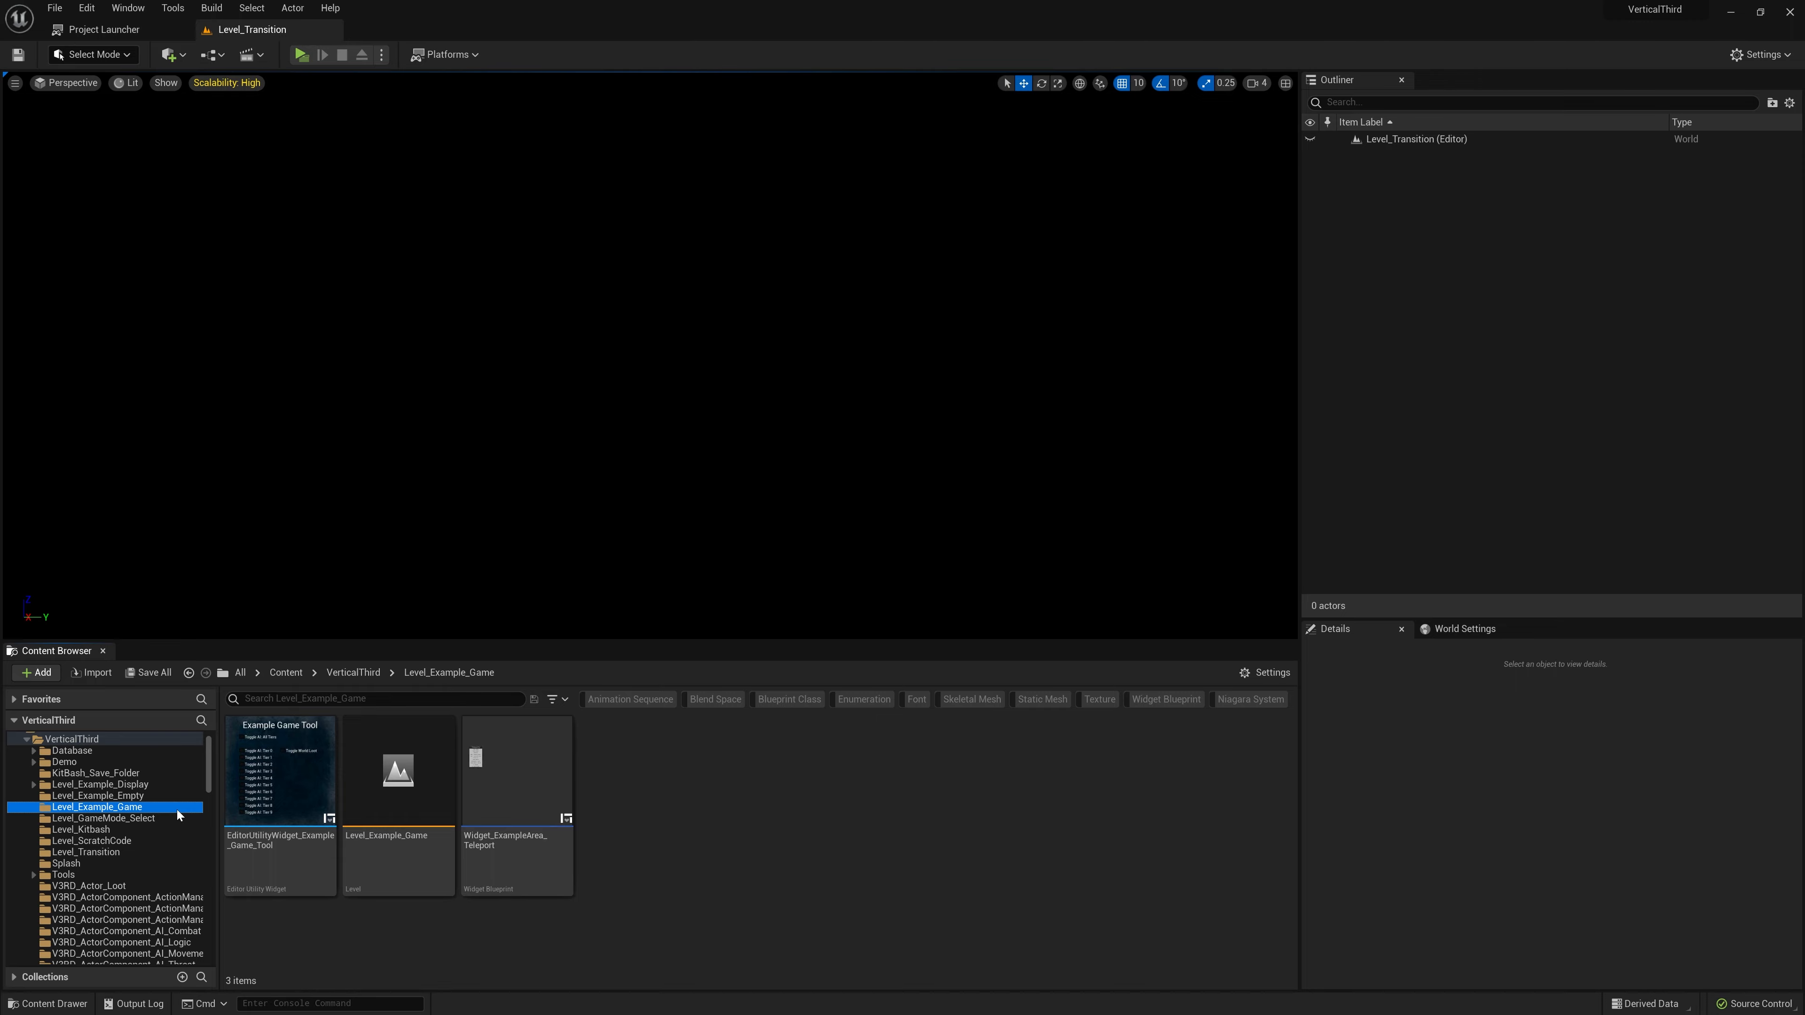
- Open the Level_KitBash level from the Level_Kitbash folder
{"action": "left_click", "coordinate": [135, 828]}
{"action": "double_click", "coordinate": [507, 798]}
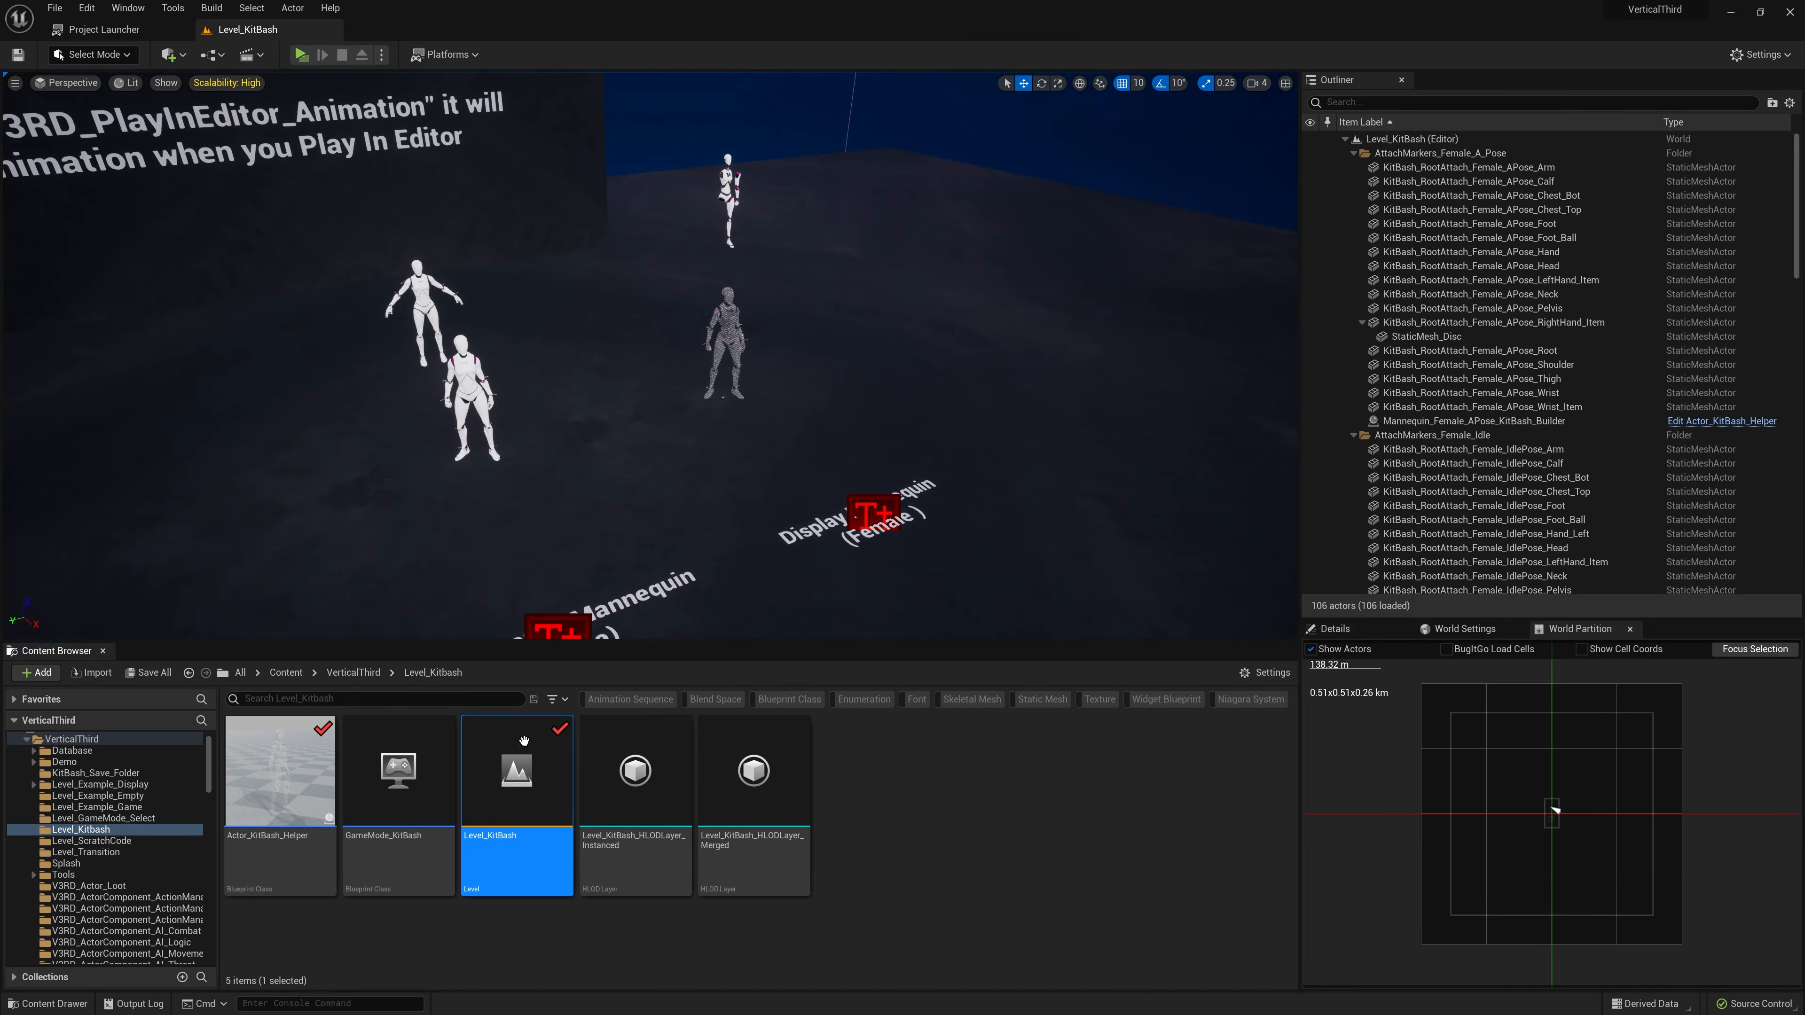
{"action": "right_click_drag", "start_coordinate": [538, 541], "coordinate": [609, 519]}
{"action": "key", "text": "w"}
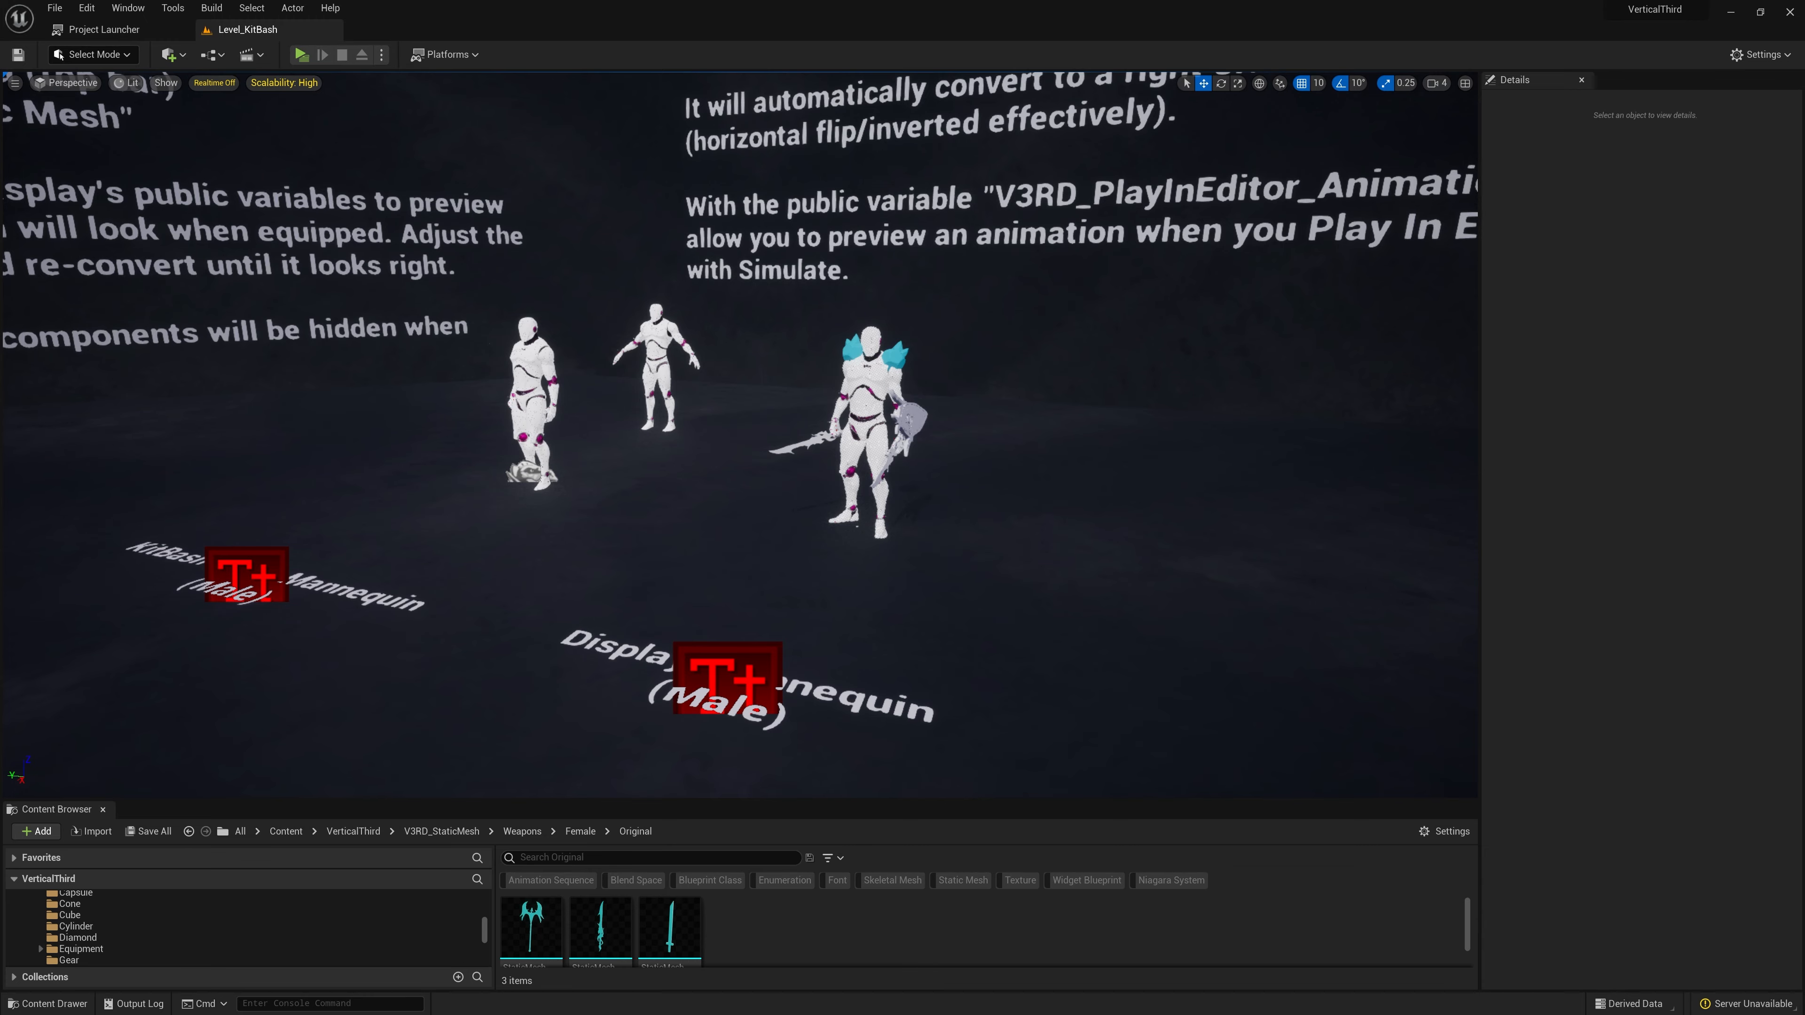
- Set the opacity of the female idle-pose KitBash builder mannequin to 0.25
{"action": "right_click_drag", "start_coordinate": [739, 434], "coordinate": [834, 427]}
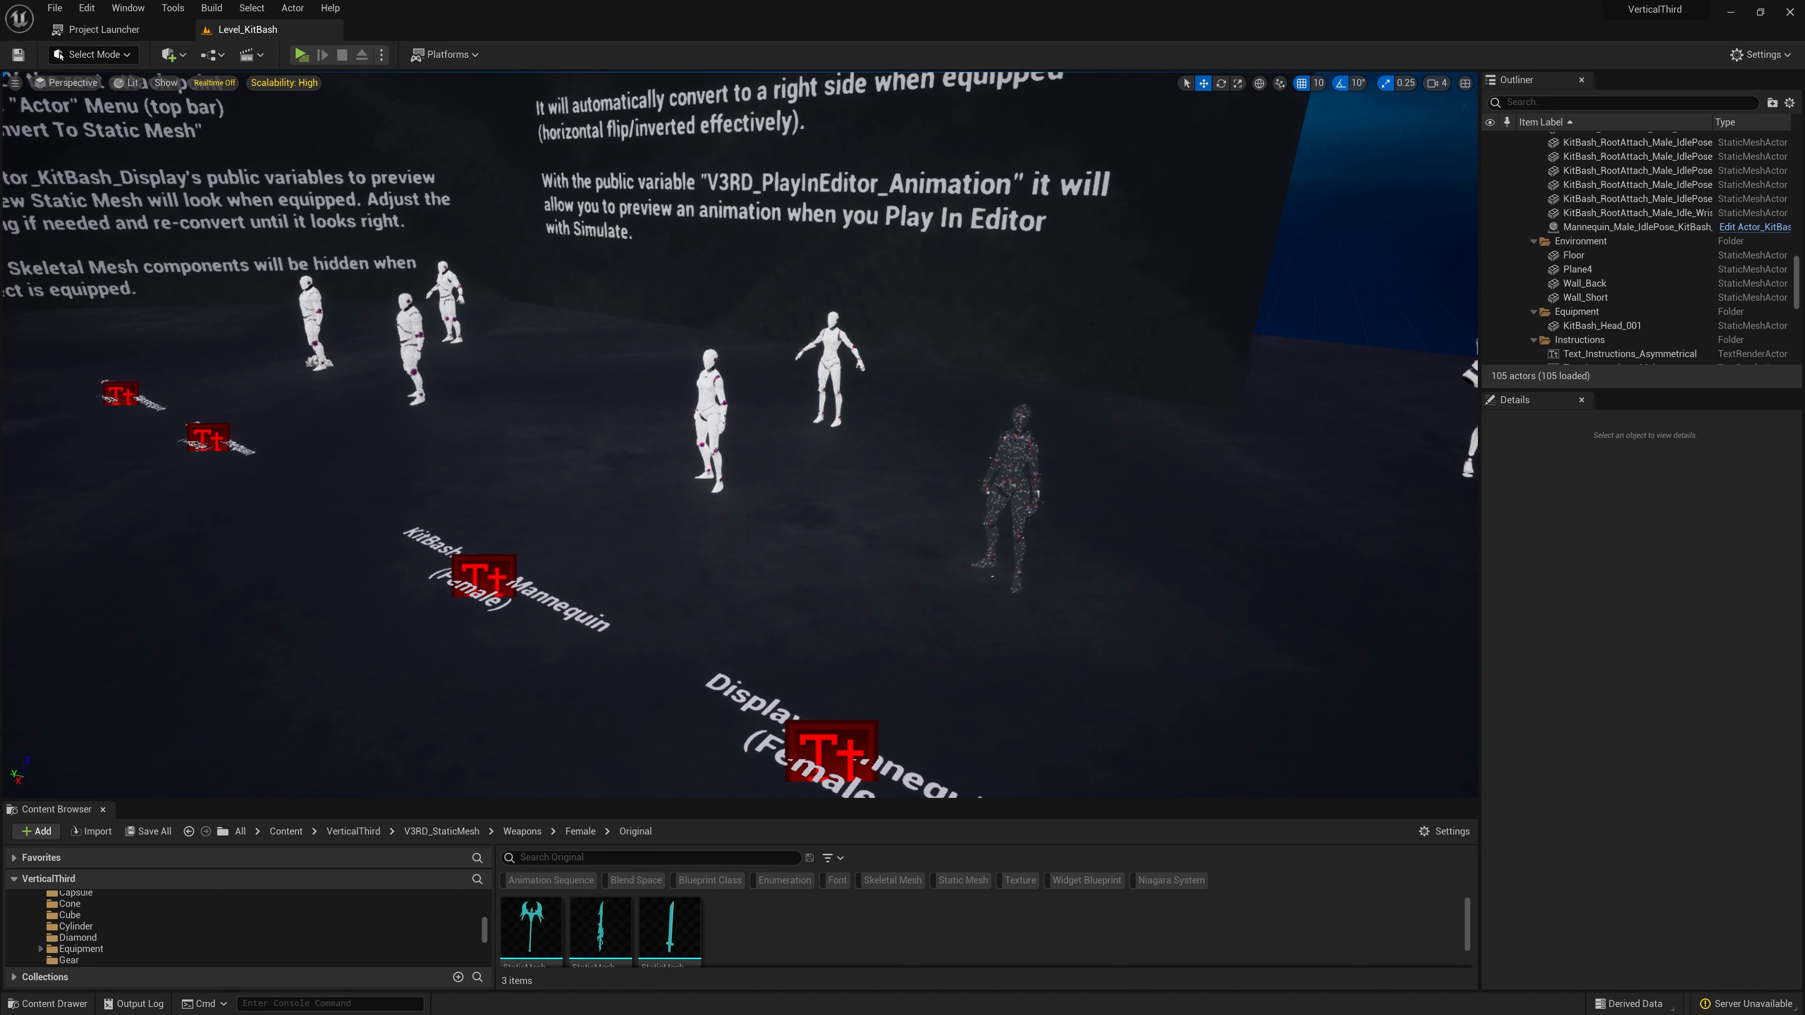
{"action": "right_click_drag", "start_coordinate": [739, 434], "coordinate": [938, 455]}
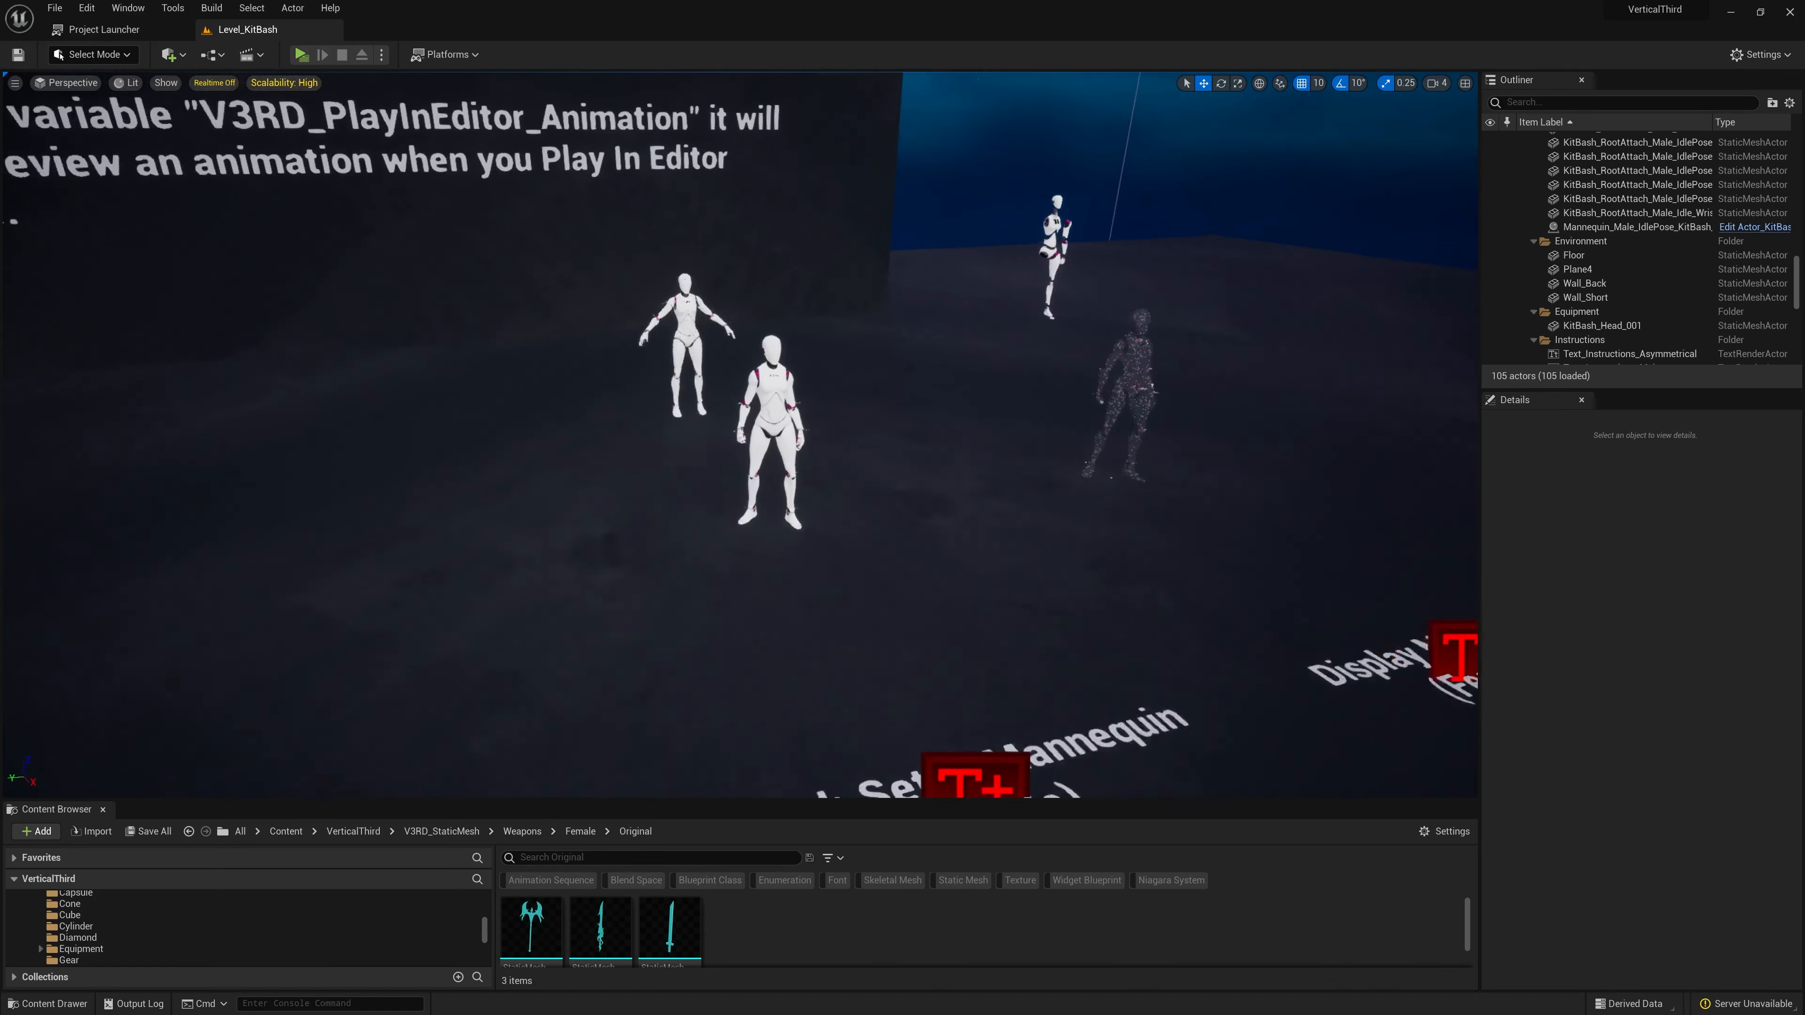
{"action": "key", "text": "w"}
{"action": "mouse_move", "coordinate": [801, 361]}
{"action": "right_mouse_down"}
{"action": "mouse_move", "coordinate": [852, 284]}
{"action": "mouse_move", "coordinate": [801, 361]}
{"action": "right_mouse_up"}
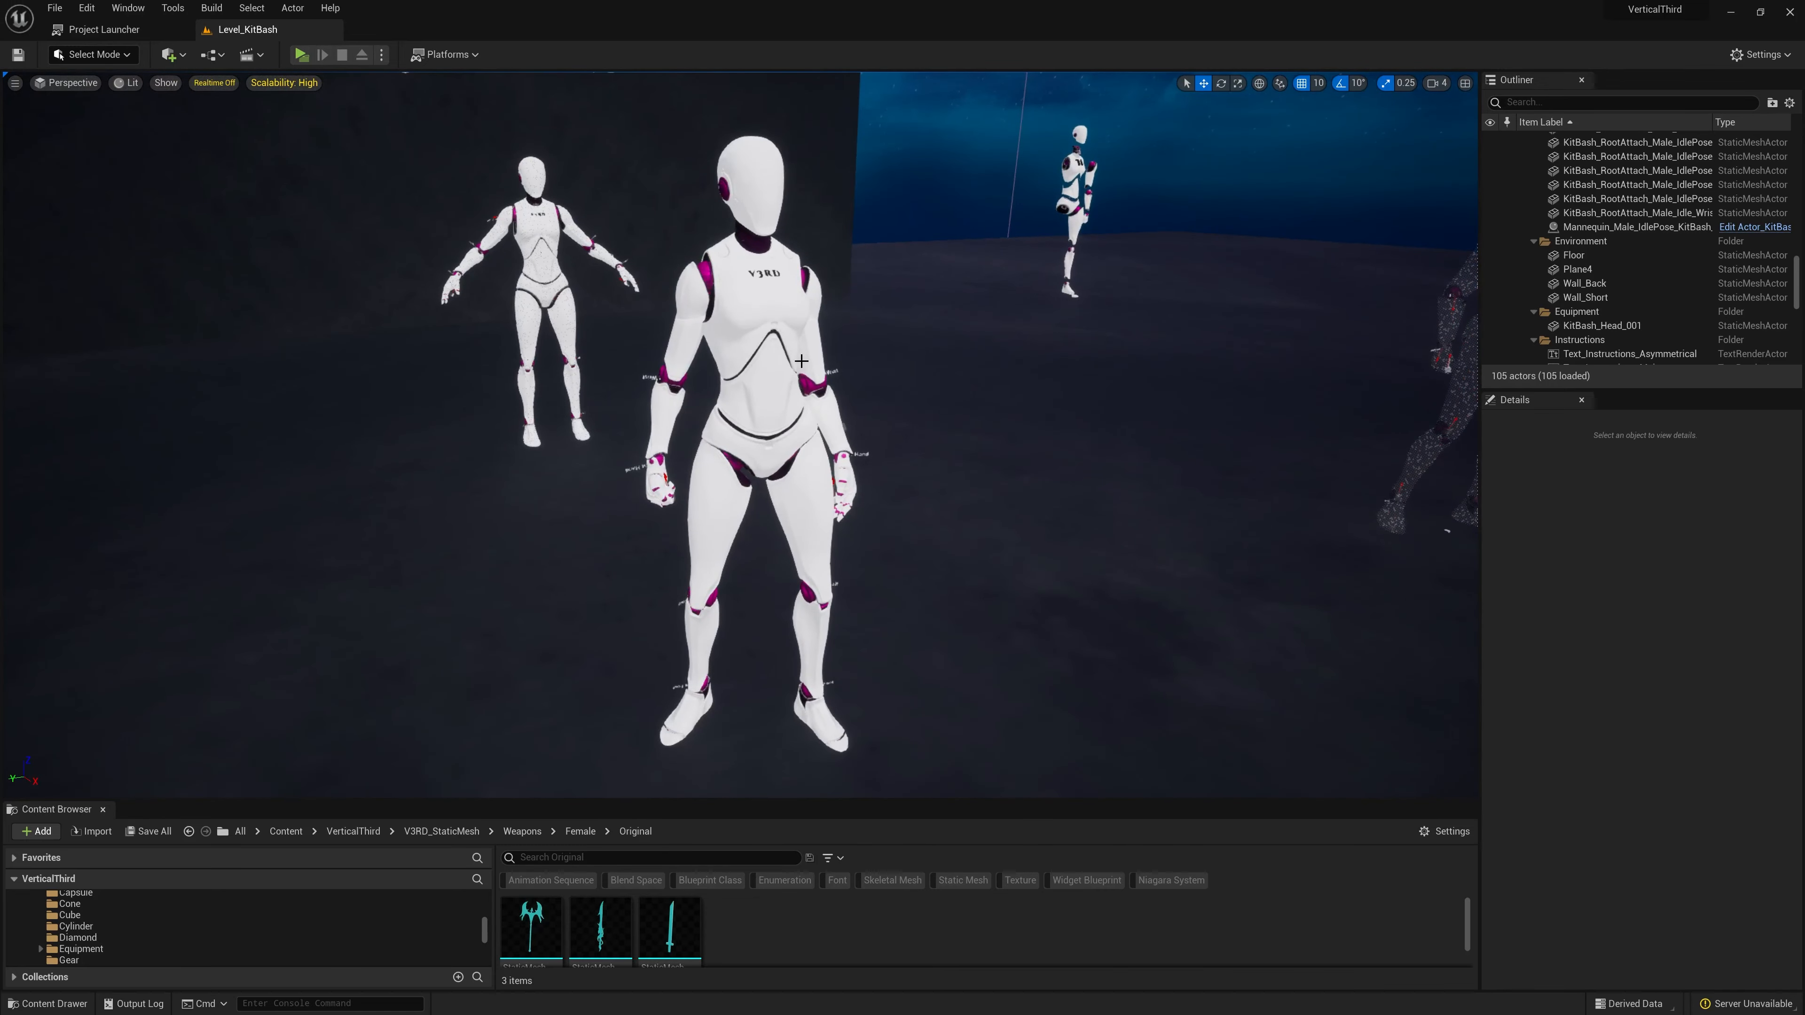
{"action": "left_click", "coordinate": [750, 180]}
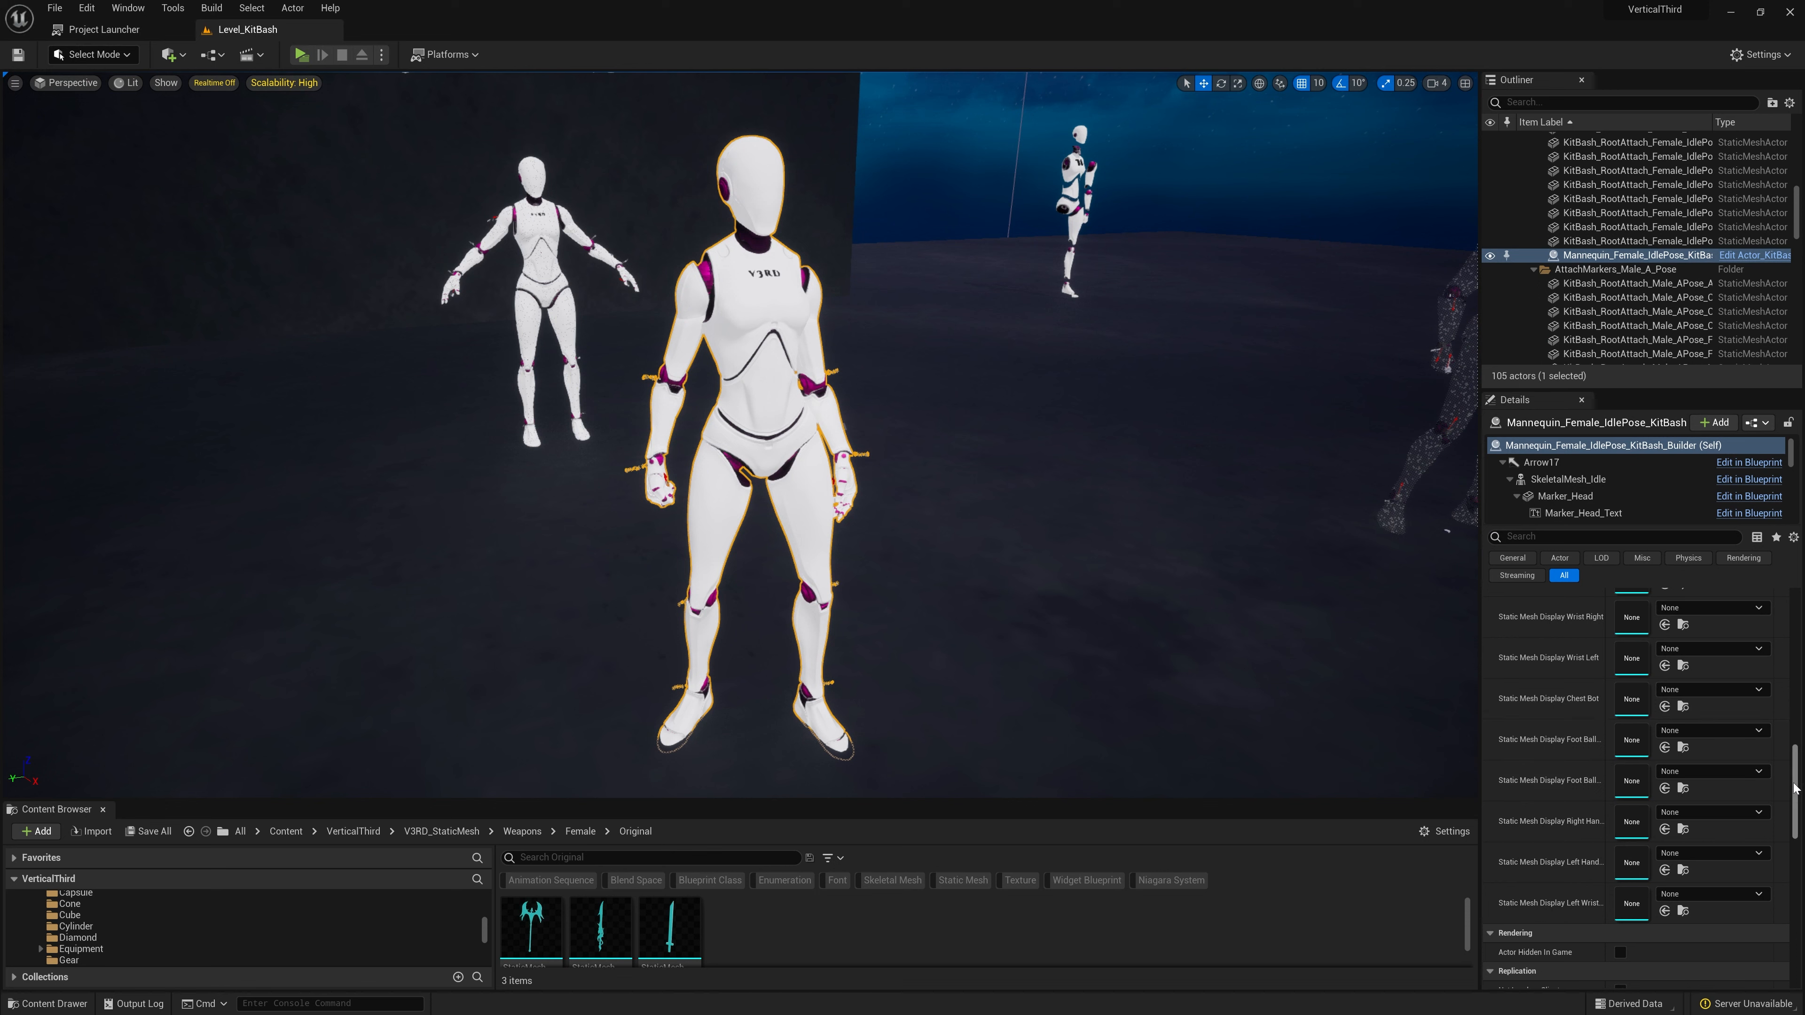
{"action": "scroll", "coordinate": [1692, 755], "scroll_direction": "up", "scroll_amount": 15}
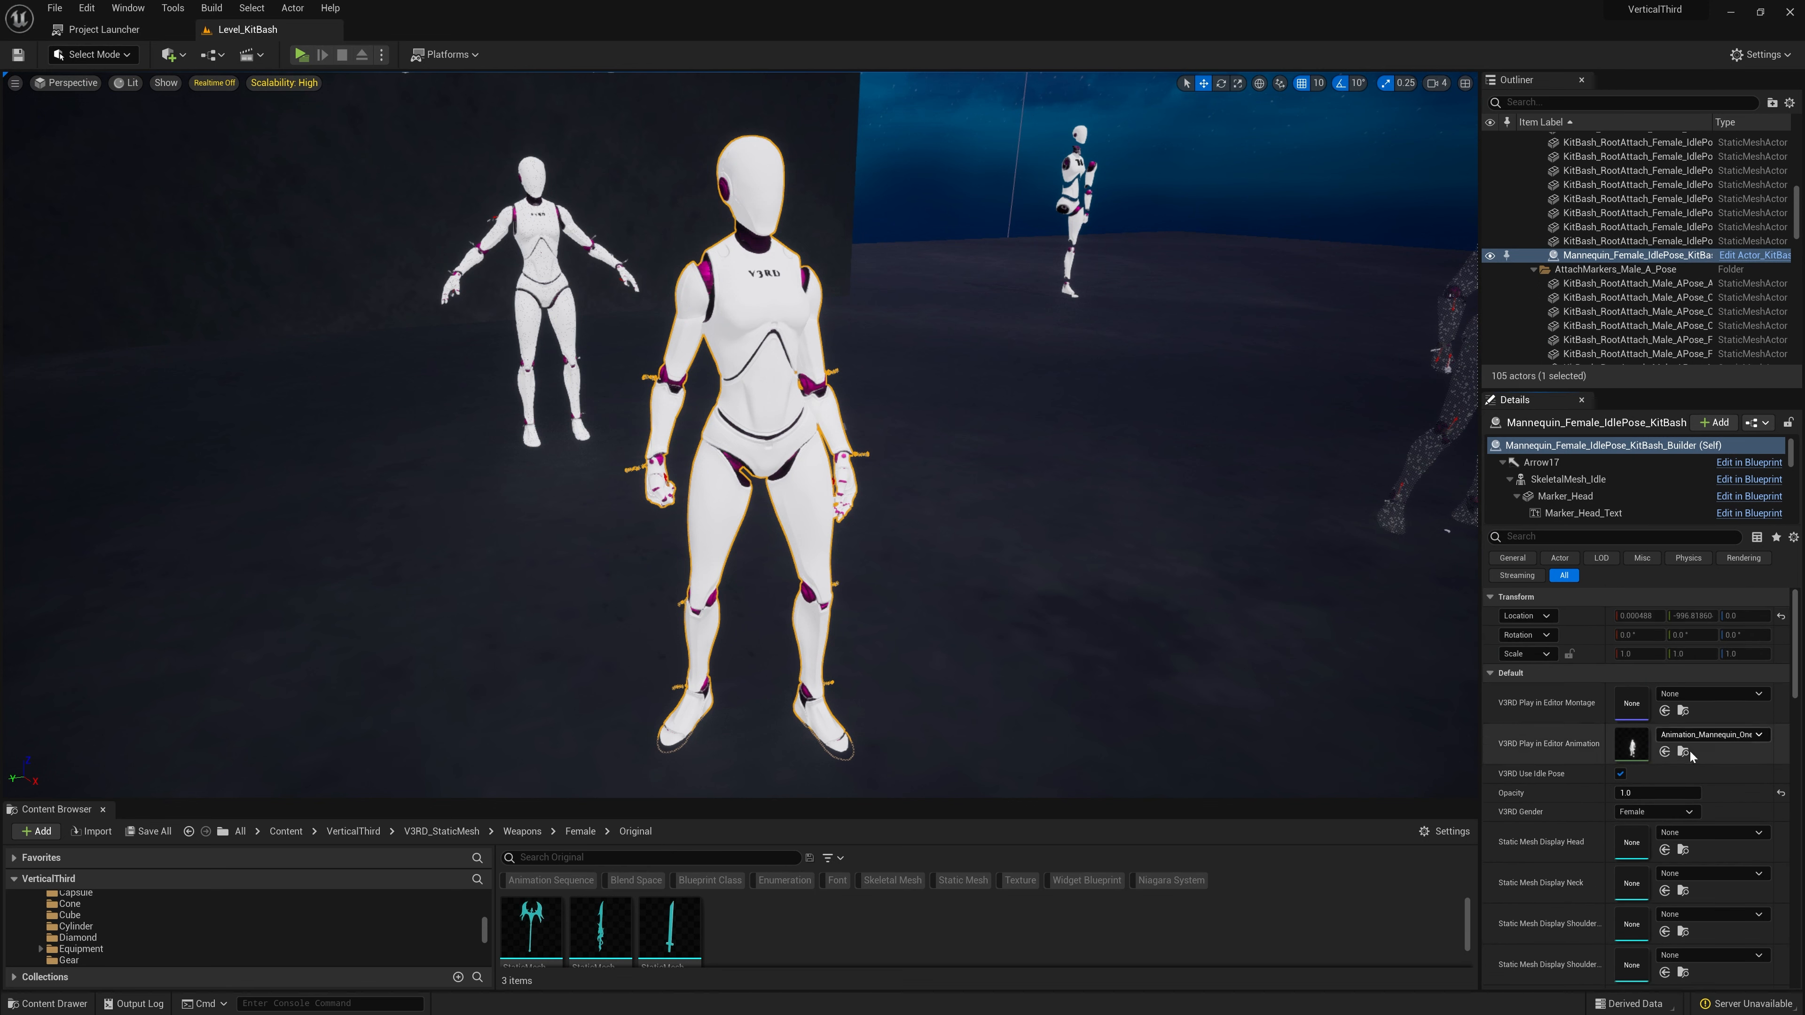
{"action": "left_click", "coordinate": [1641, 793]}
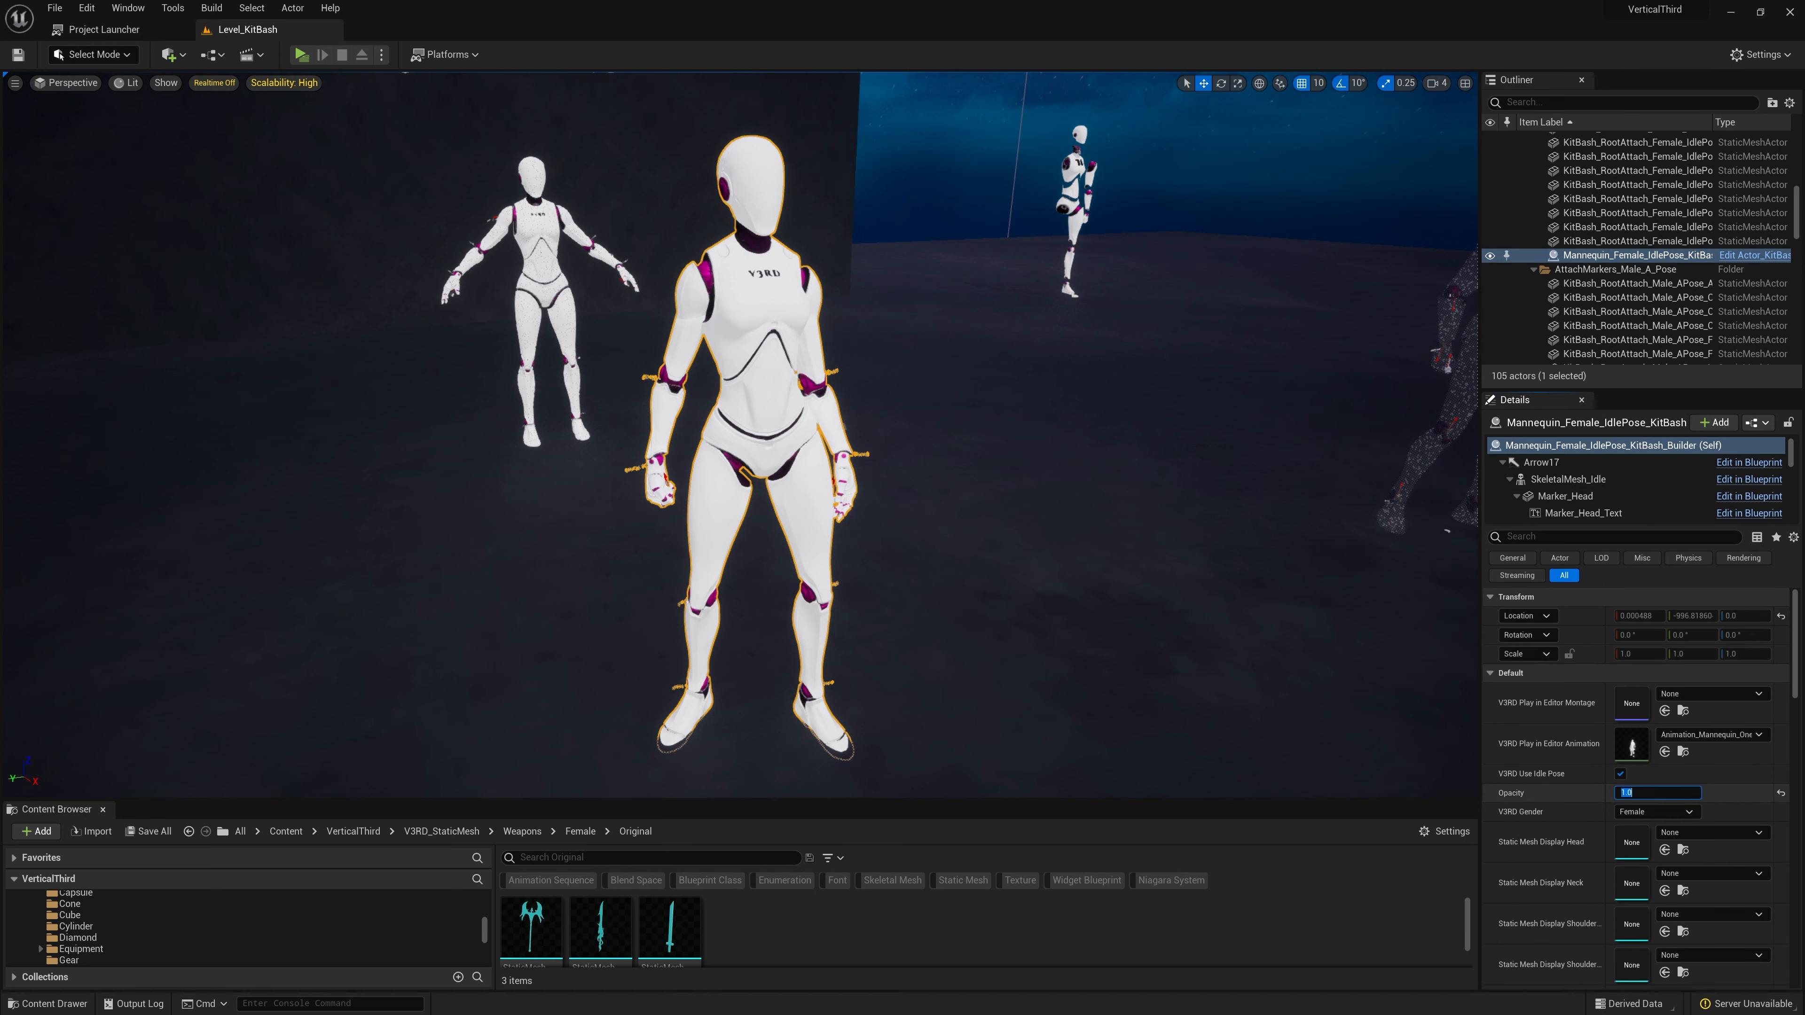
{"action": "type", "text": ".25"}
{"action": "key", "text": "Return"}
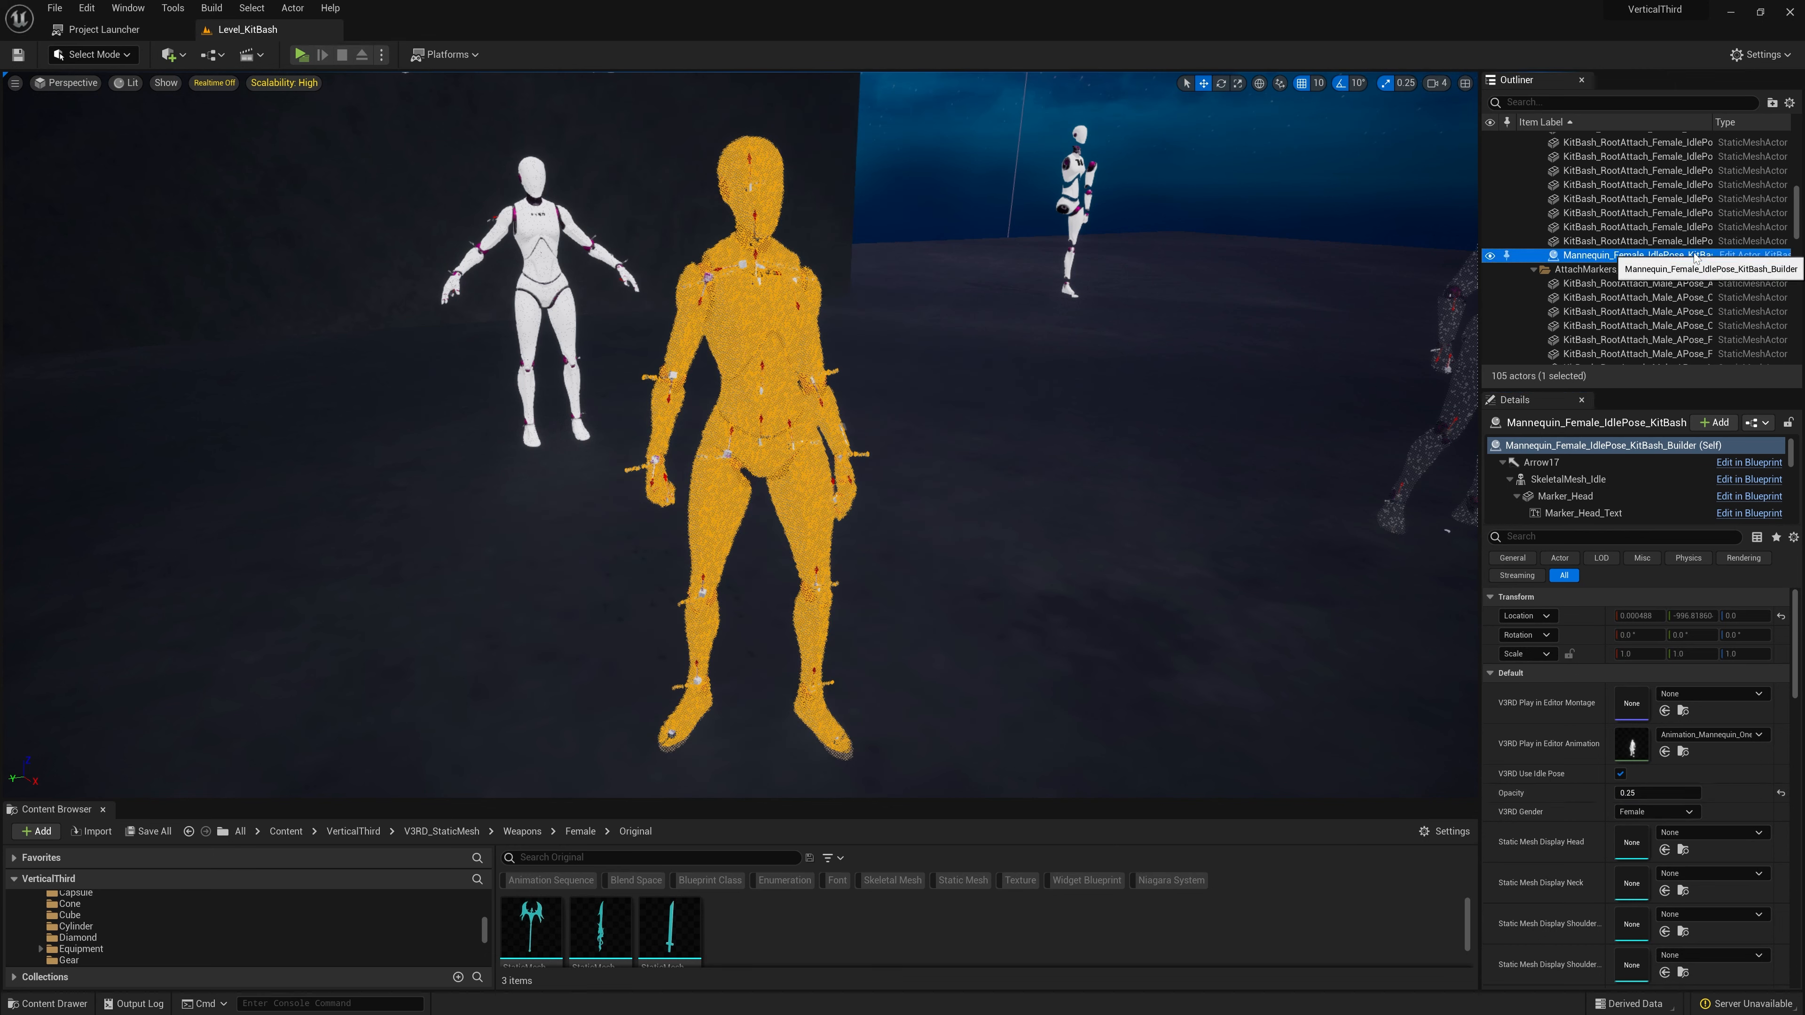
- Go through the female idle-pose RootAttach markers one by one to see which body part each belongs to
{"action": "left_click", "coordinate": [1634, 241]}
{"action": "key", "text": "Up"}
{"action": "key", "text": "Up"}
{"action": "key", "text": "Up"}
{"action": "key", "text": "Up"}
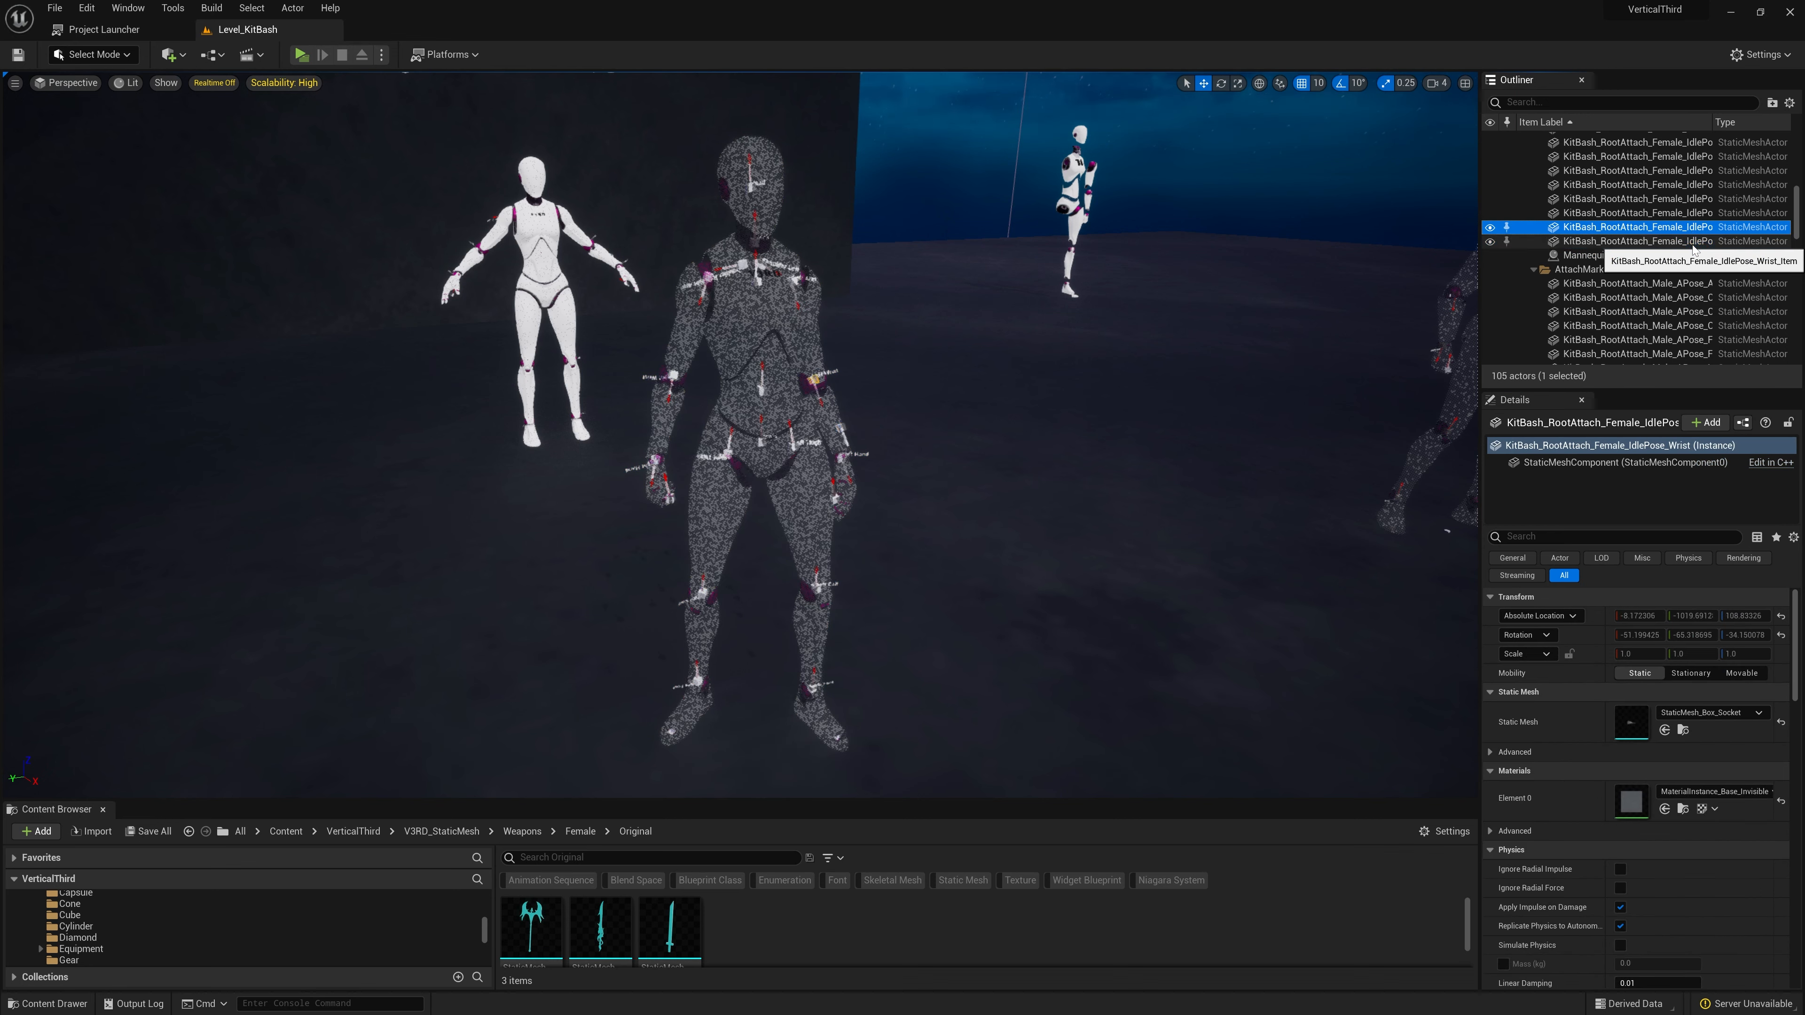
{"action": "scroll", "coordinate": [1695, 259], "scroll_direction": "up", "scroll_amount": 1}
{"action": "key", "text": "Up"}
{"action": "key", "text": "Up"}
{"action": "key", "text": "Up"}
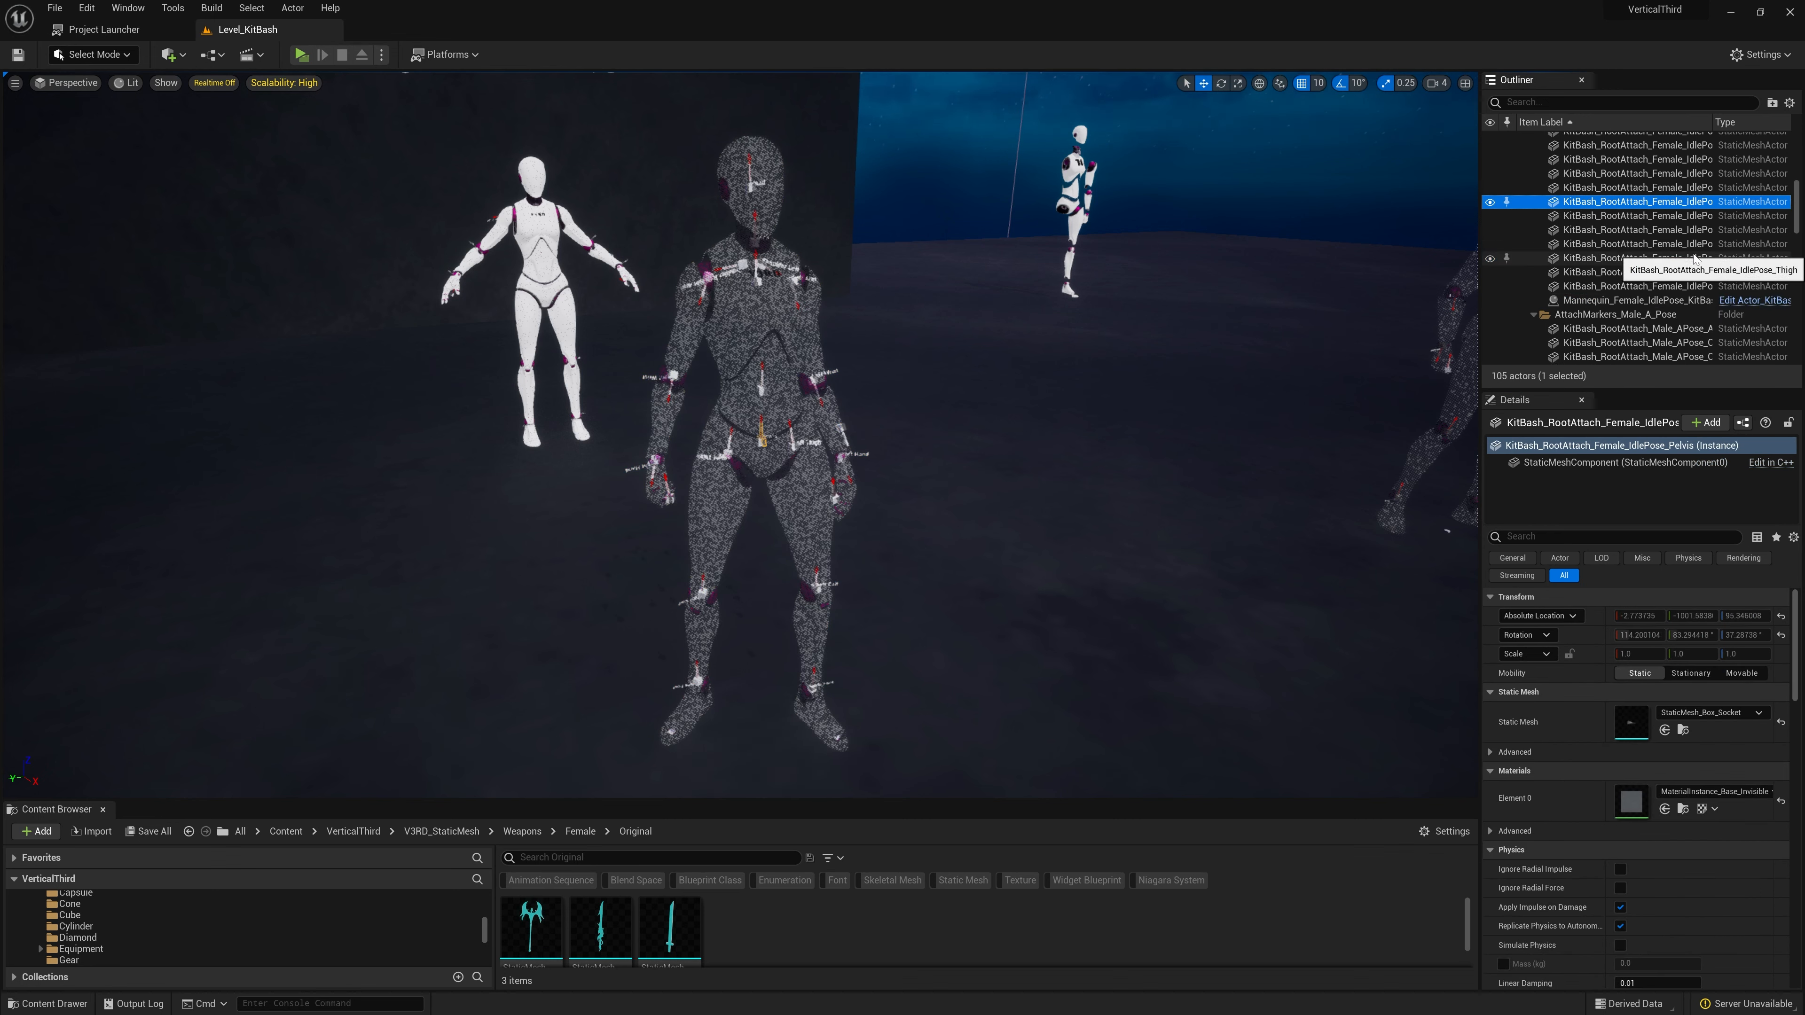
{"action": "scroll", "coordinate": [1694, 254], "scroll_direction": "up", "scroll_amount": 1}
{"action": "key", "text": "Up"}
{"action": "key", "text": "Up"}
{"action": "key", "text": "Up"}
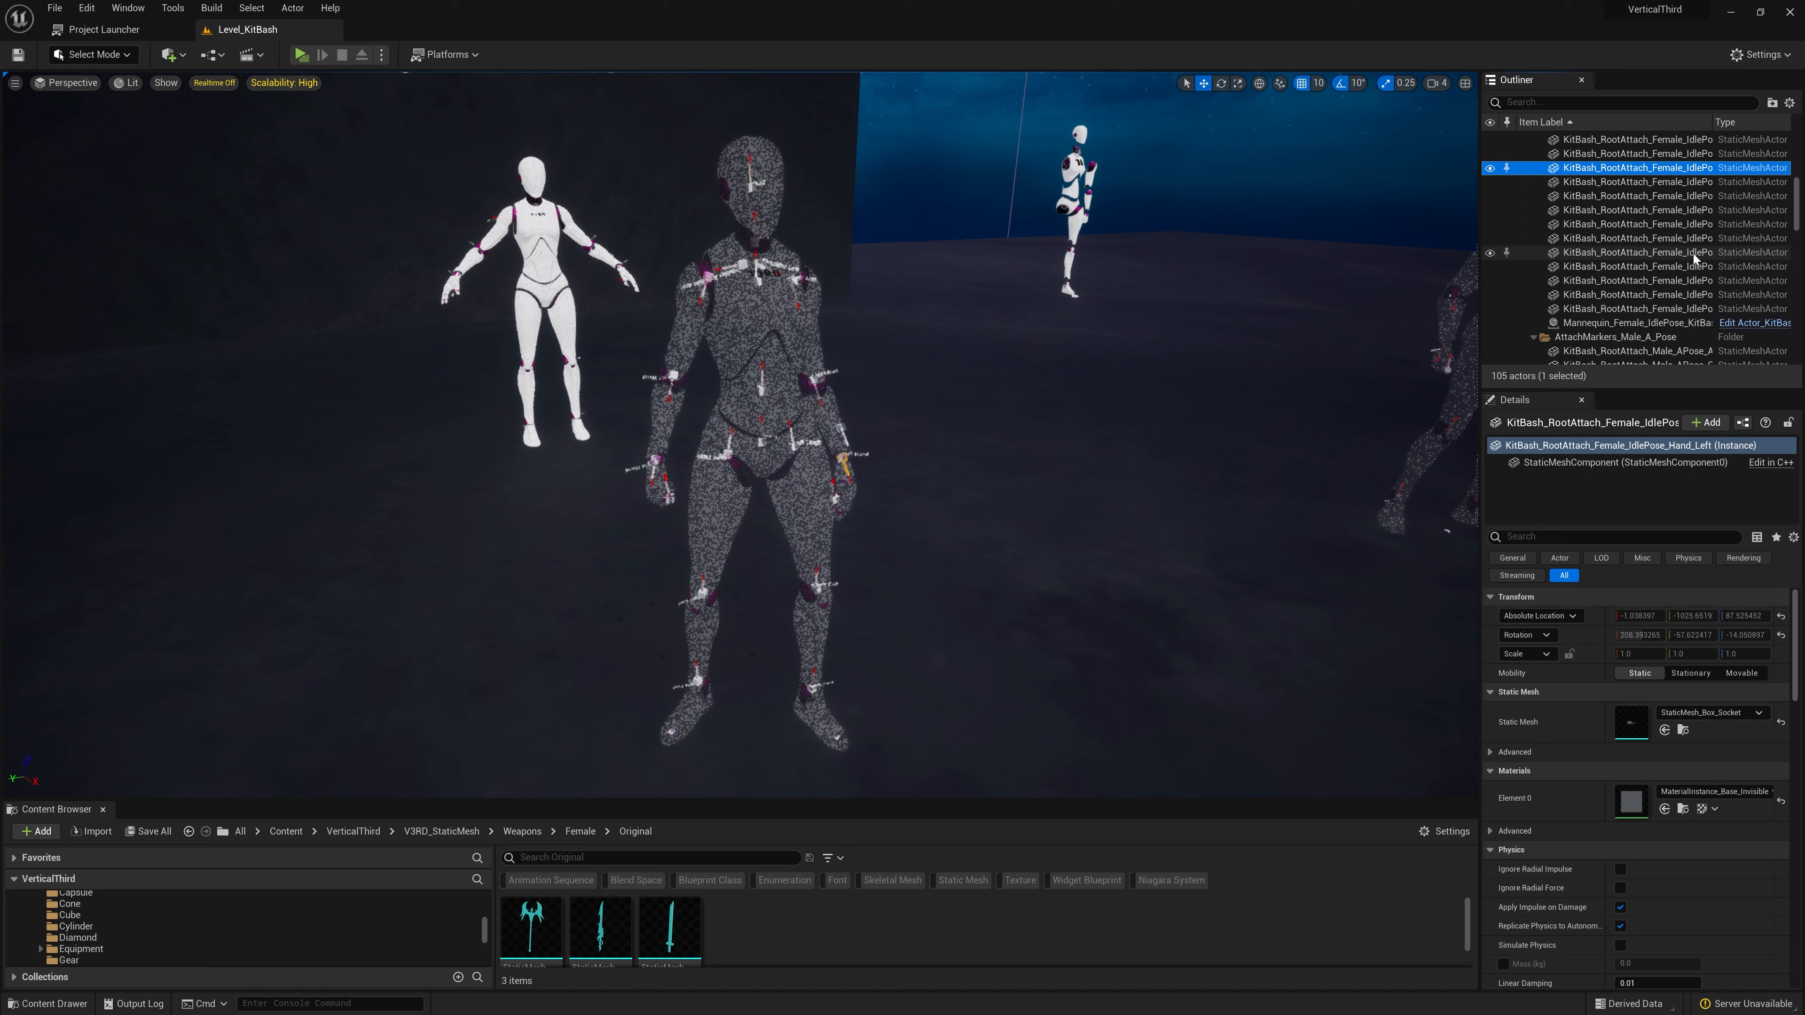
{"action": "scroll", "coordinate": [1694, 254], "scroll_direction": "up", "scroll_amount": 2}
{"action": "key", "text": "Up"}
{"action": "key", "text": "Up"}
{"action": "key", "text": "Up"}
{"action": "key", "text": "Up"}
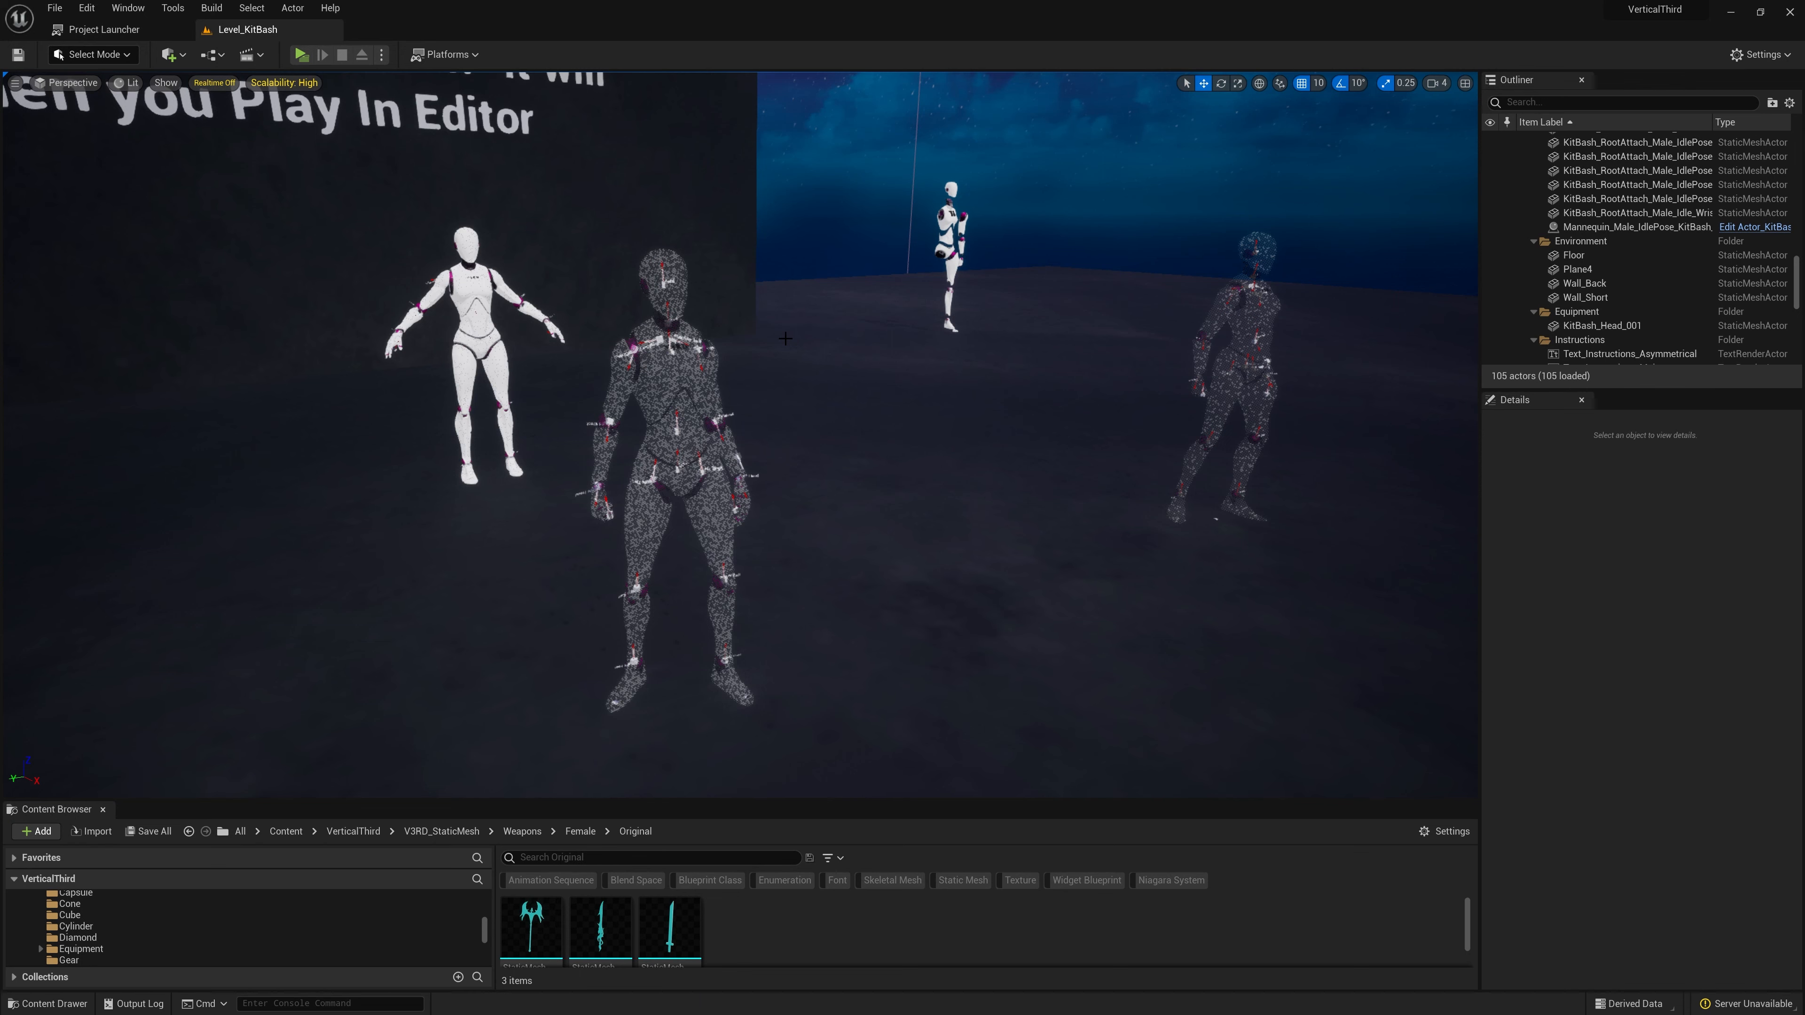
- Assign the female T5 head mesh as the Static Mesh Display Head of Mannequin_Female_KitBash_Display
{"action": "right_click_drag", "start_coordinate": [740, 435], "coordinate": [707, 283]}
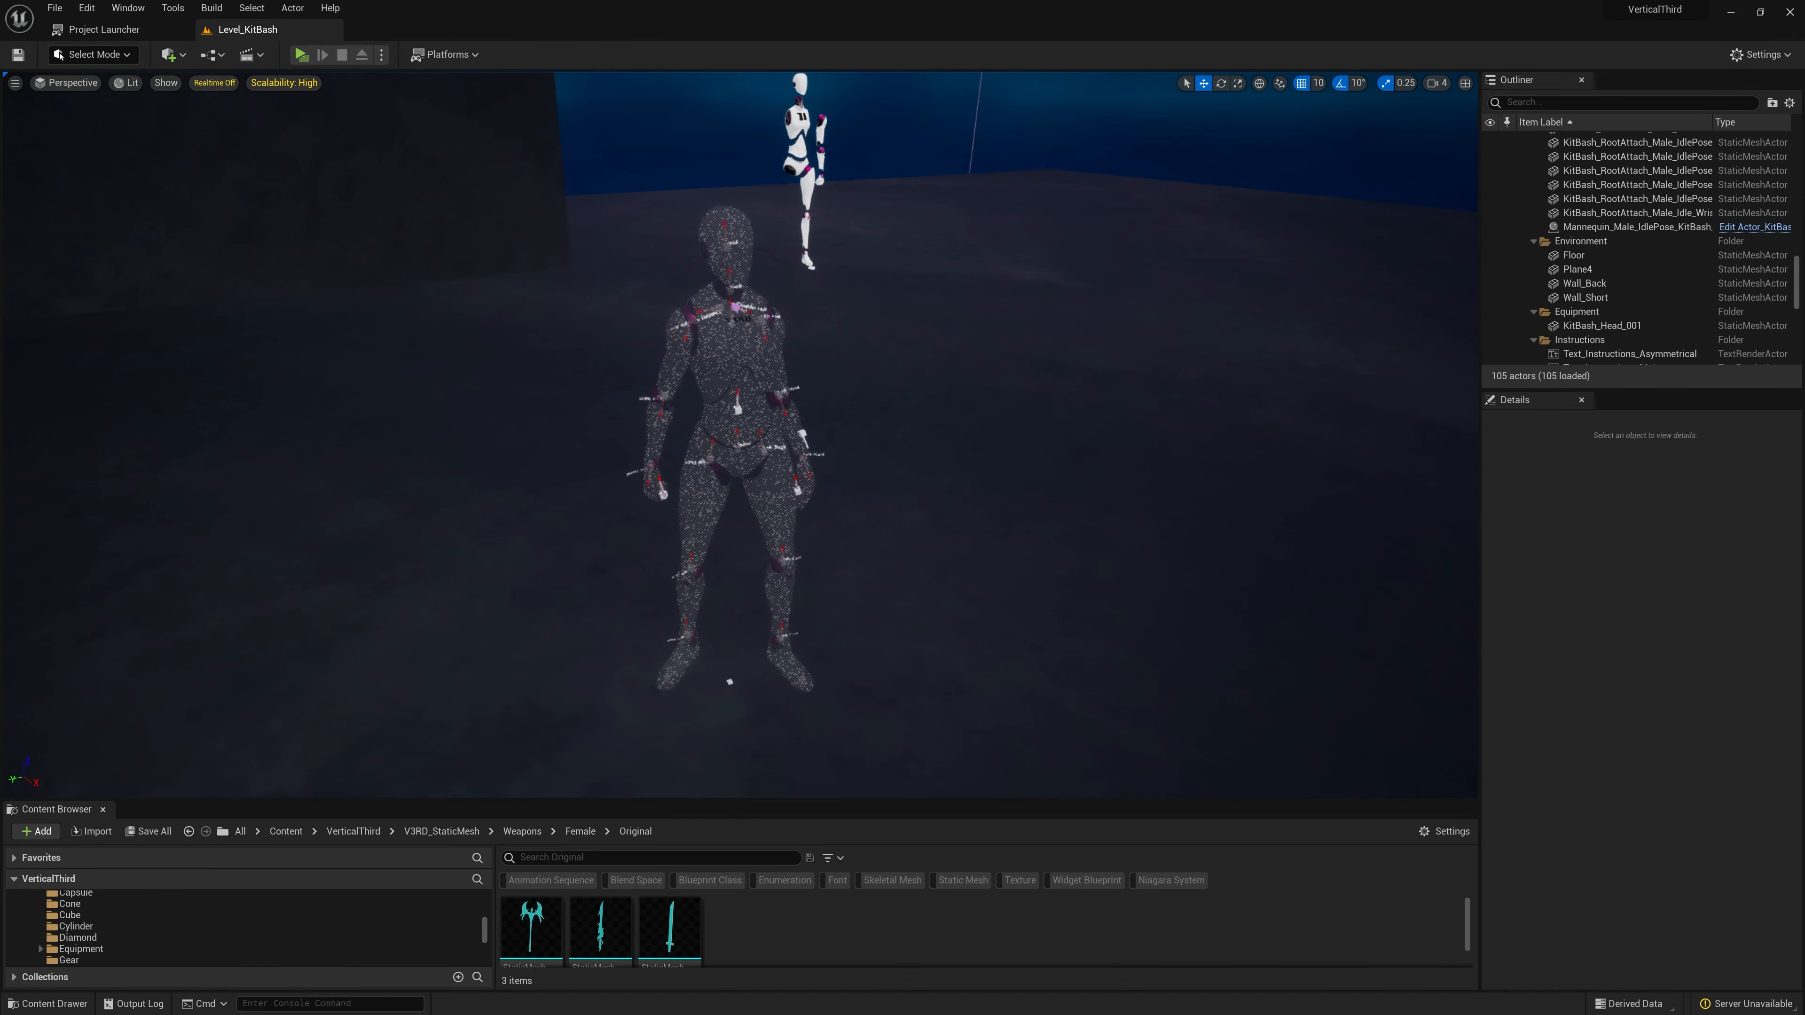
{"action": "left_click", "coordinate": [728, 247]}
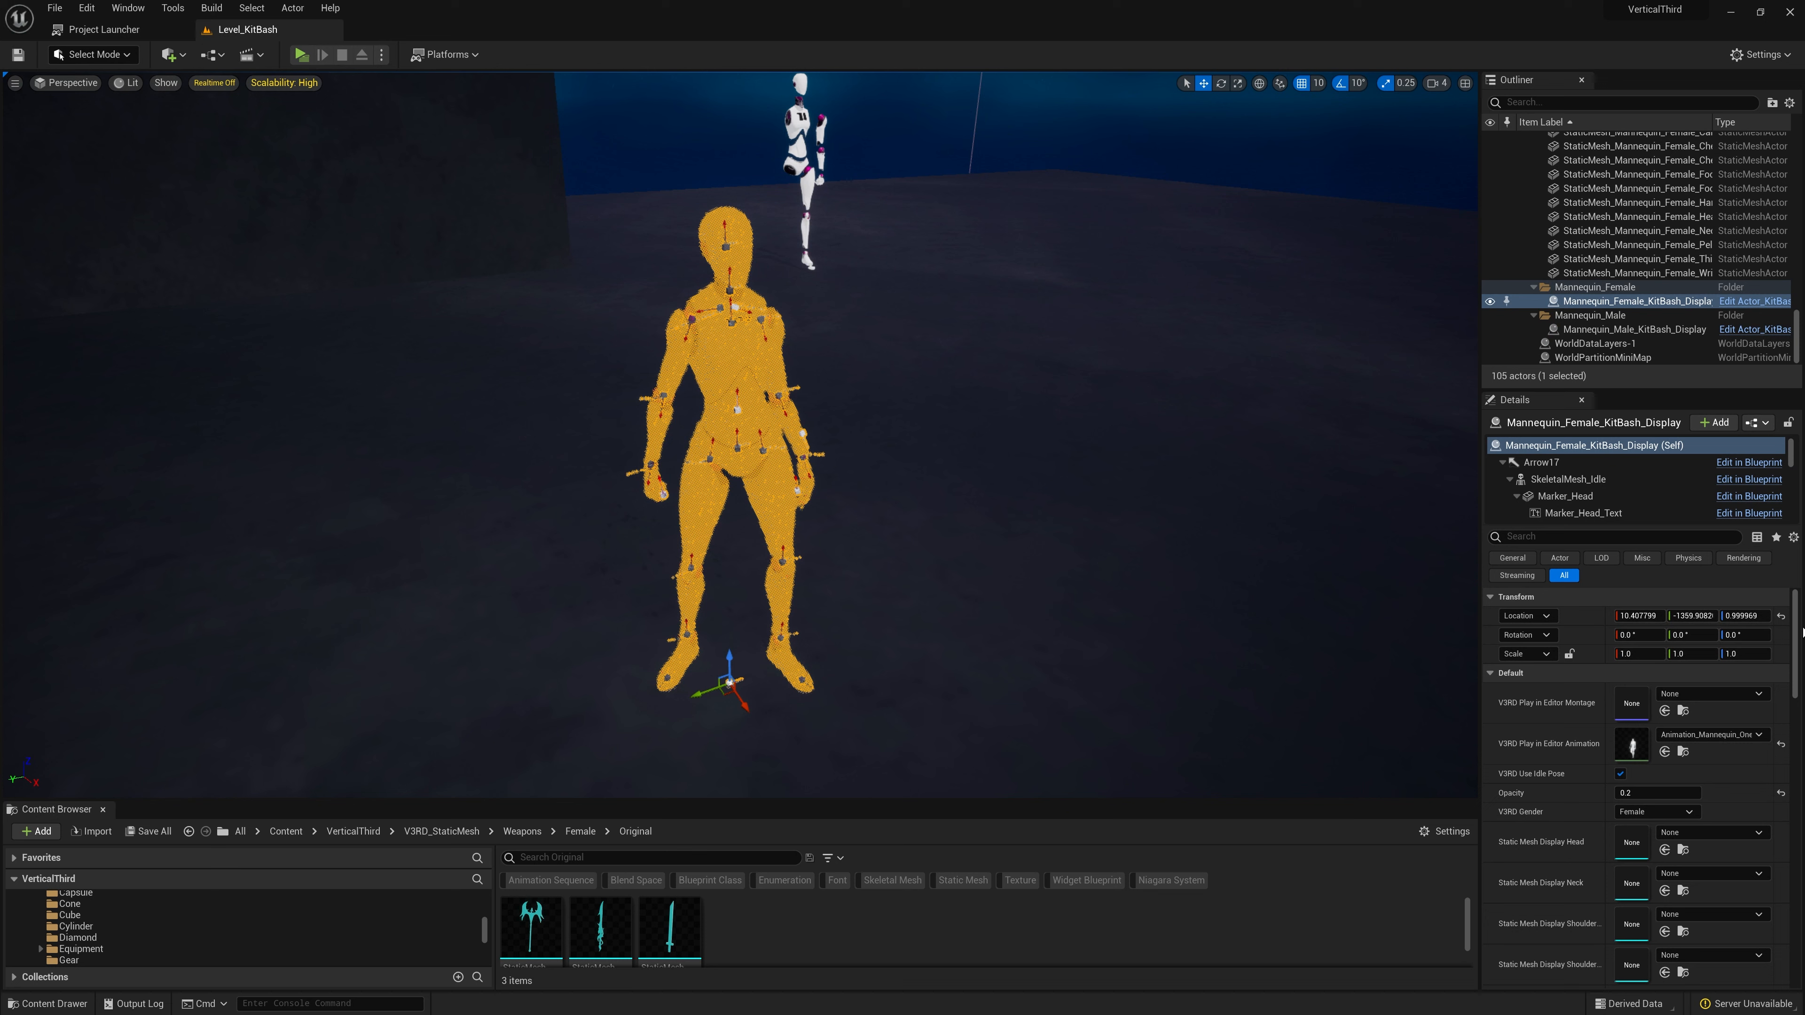
{"action": "scroll", "coordinate": [1798, 623], "scroll_direction": "down", "scroll_amount": 3}
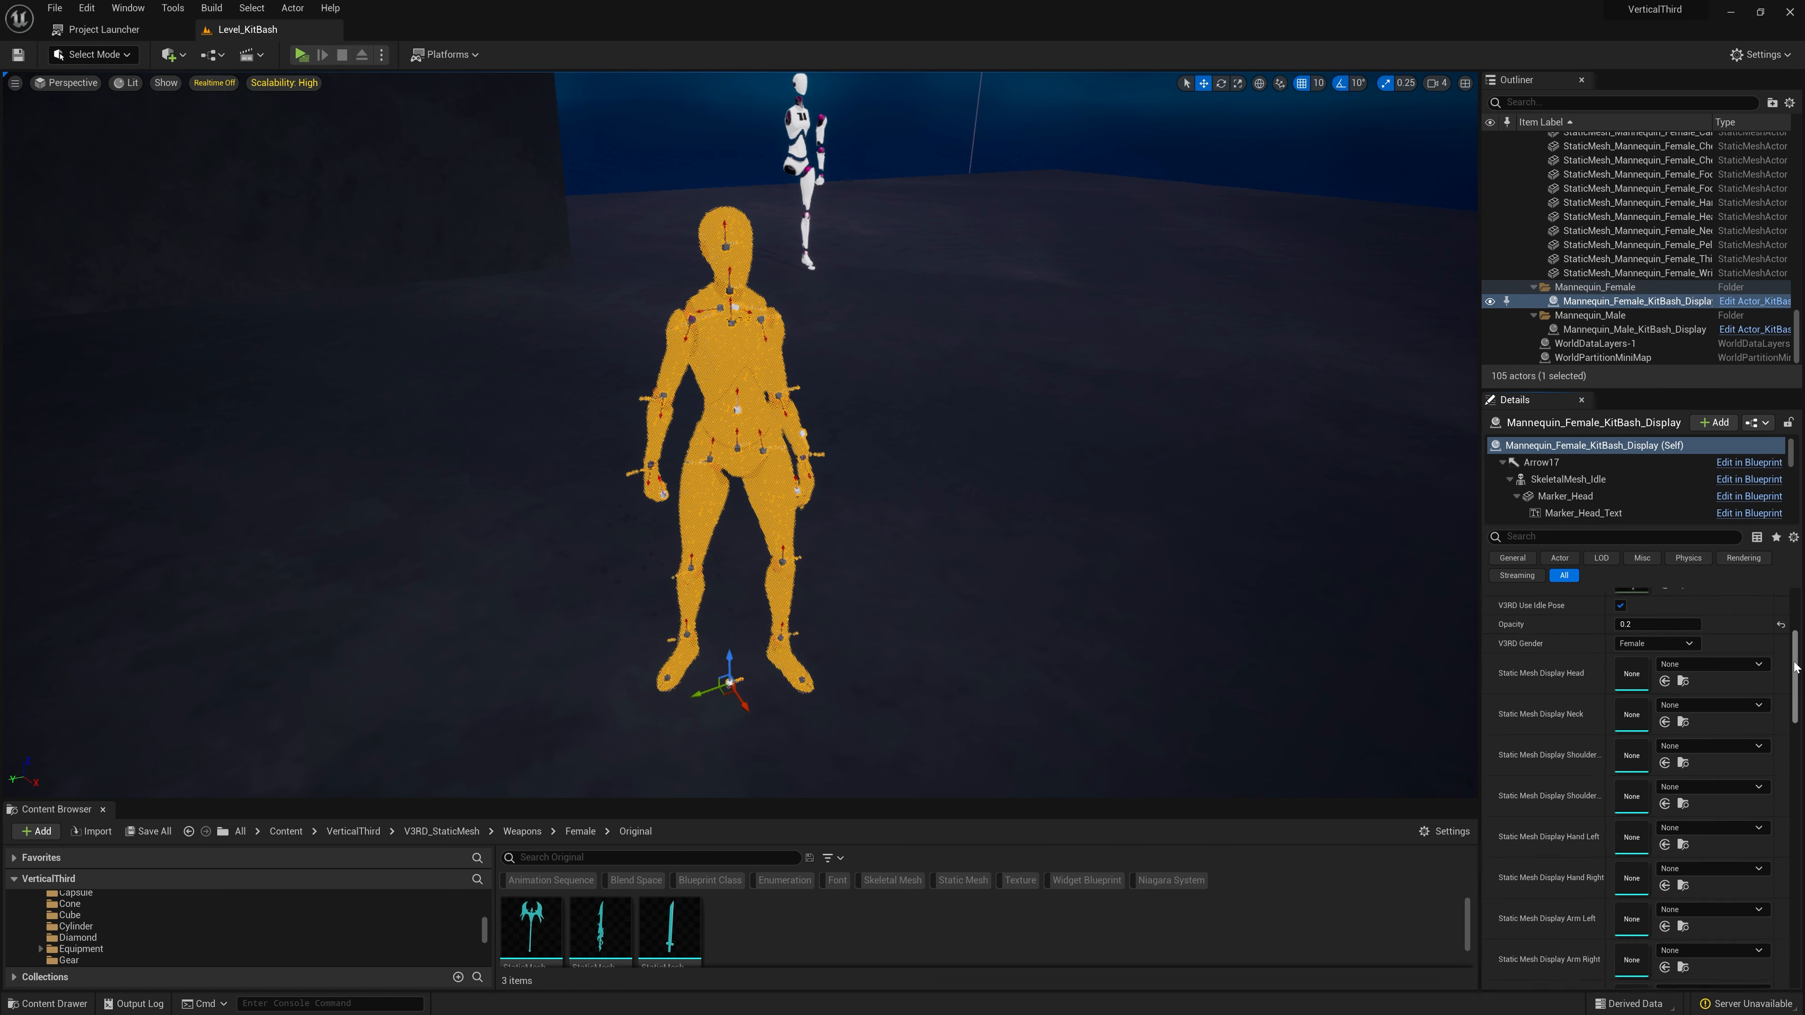
{"action": "left_click", "coordinate": [1707, 640]}
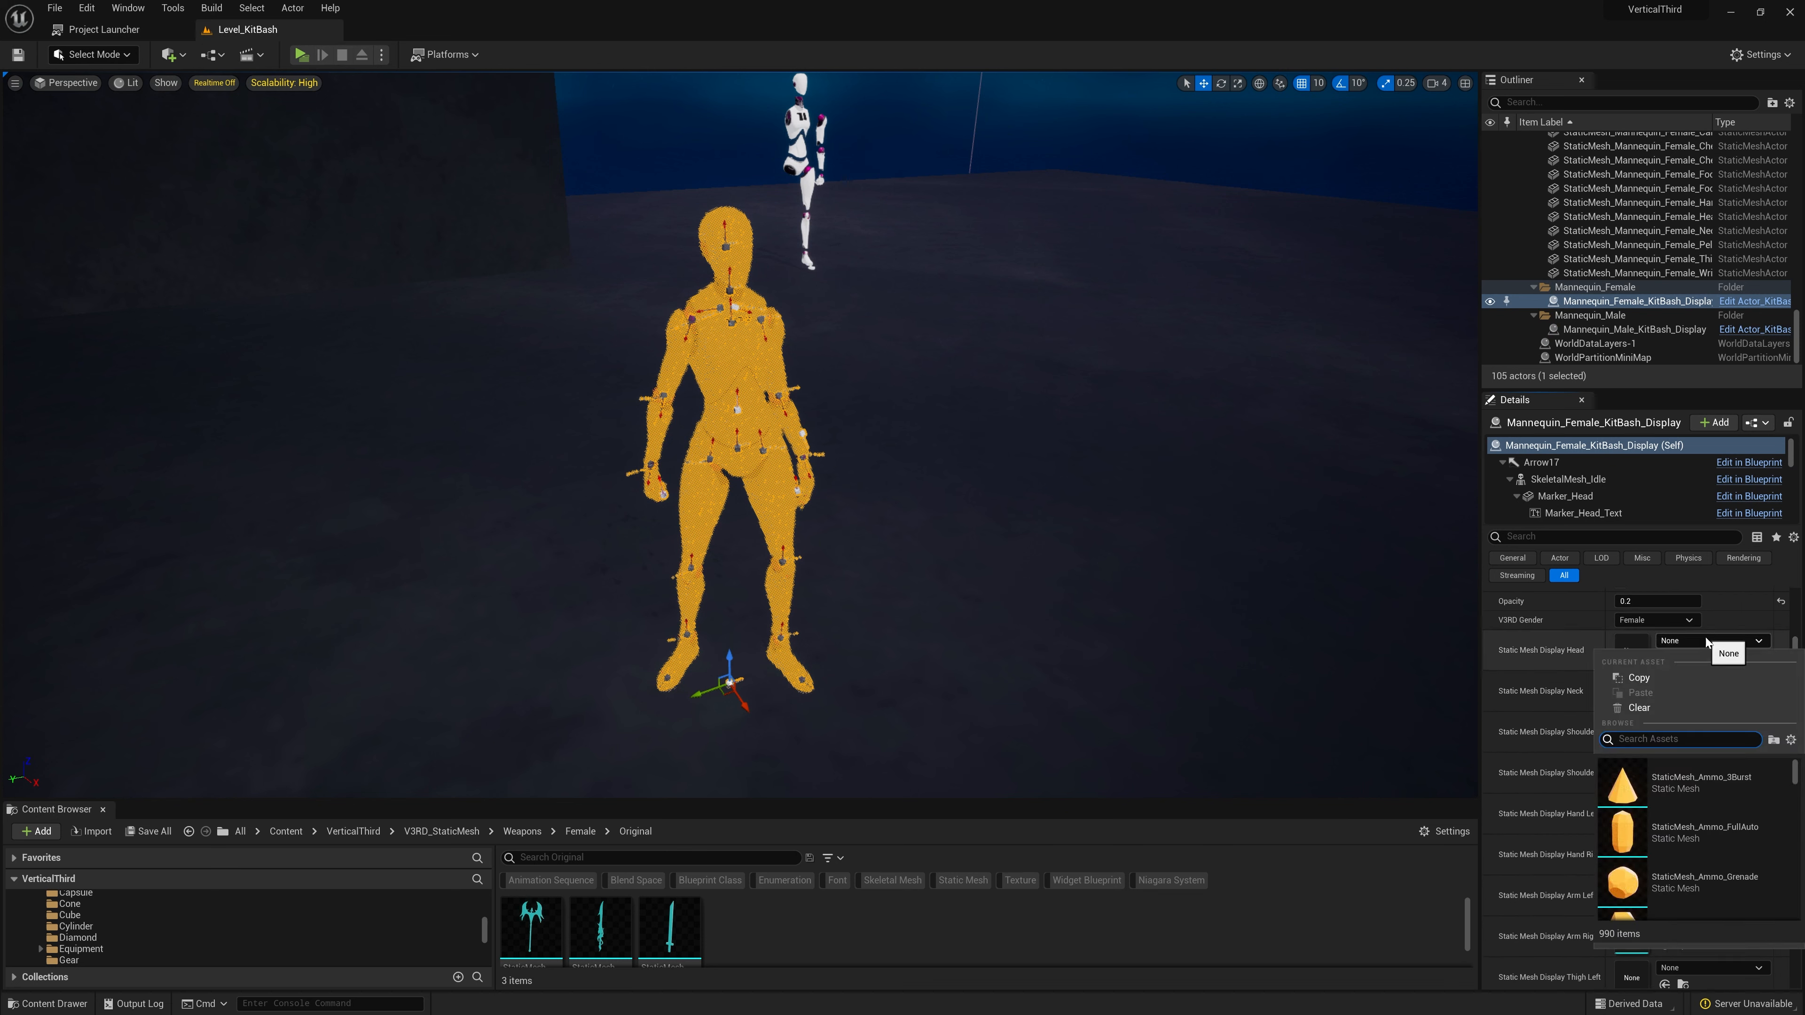
{"action": "type", "text": "head t5"}
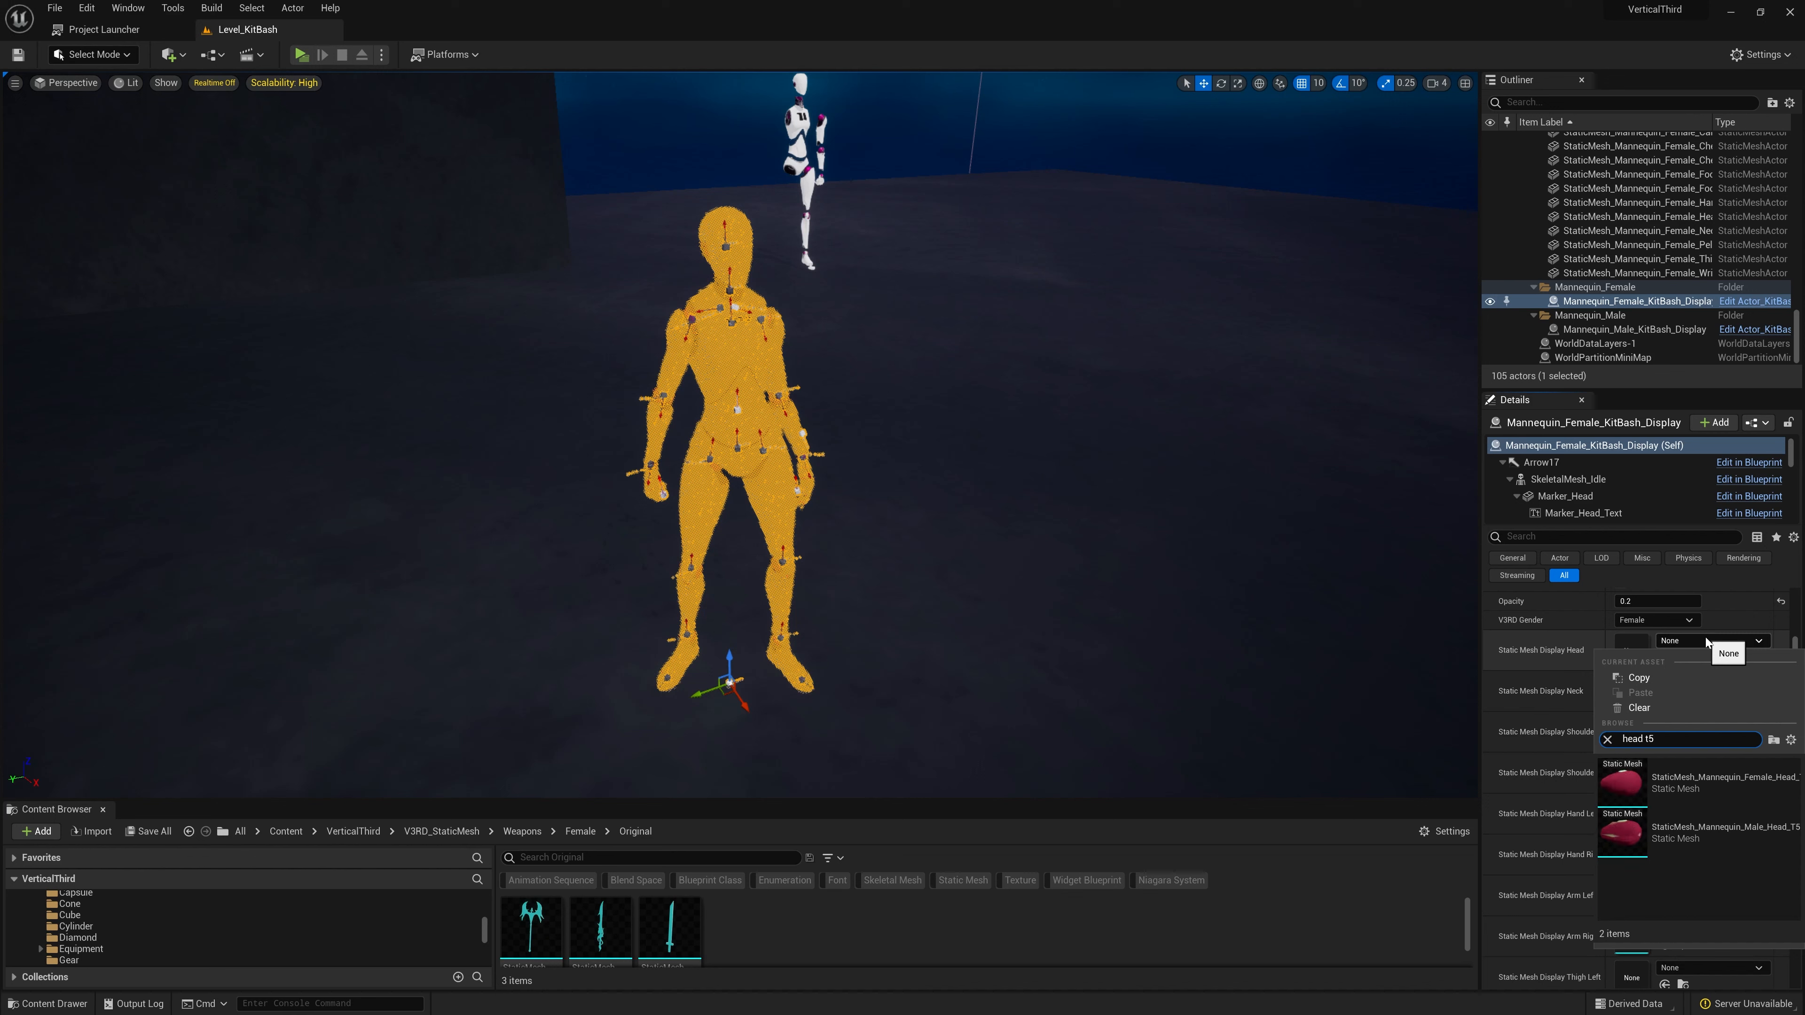
{"action": "left_click", "coordinate": [1699, 780]}
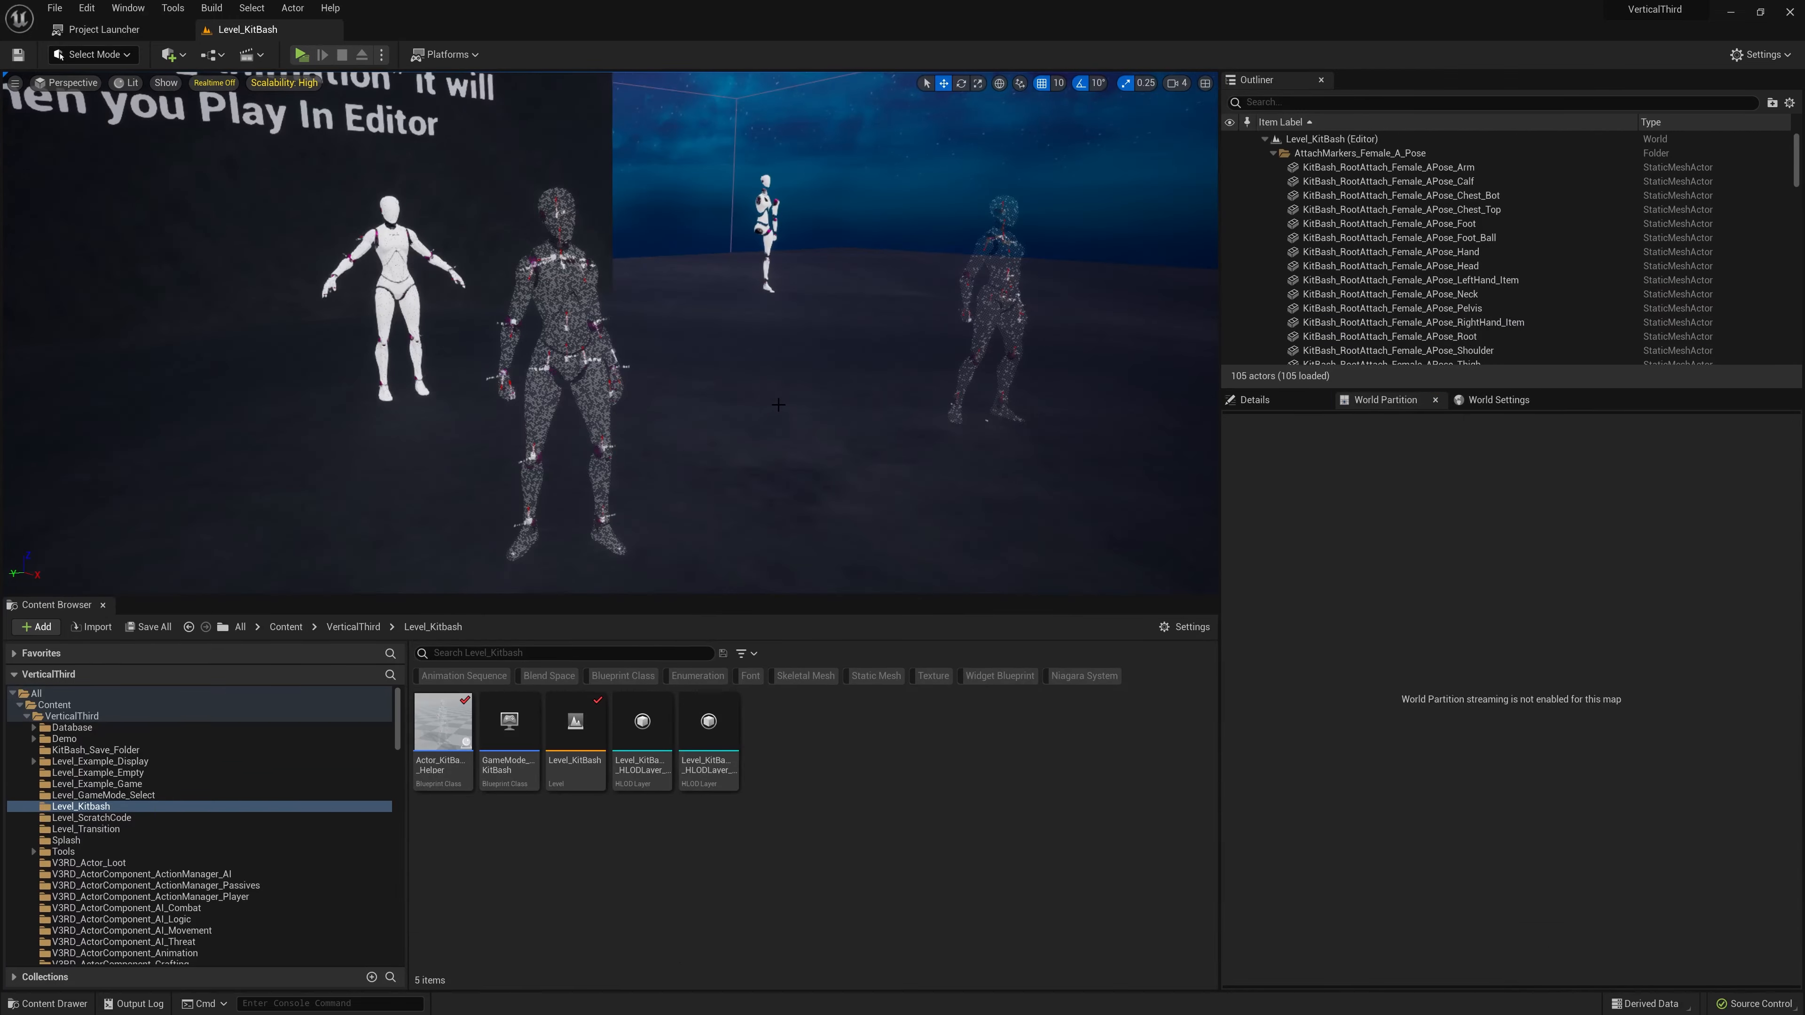
- Open the Level_Transition level and duplicate the Level_KitBash level asset
{"action": "left_click", "coordinate": [144, 829]}
{"action": "double_click", "coordinate": [447, 774]}
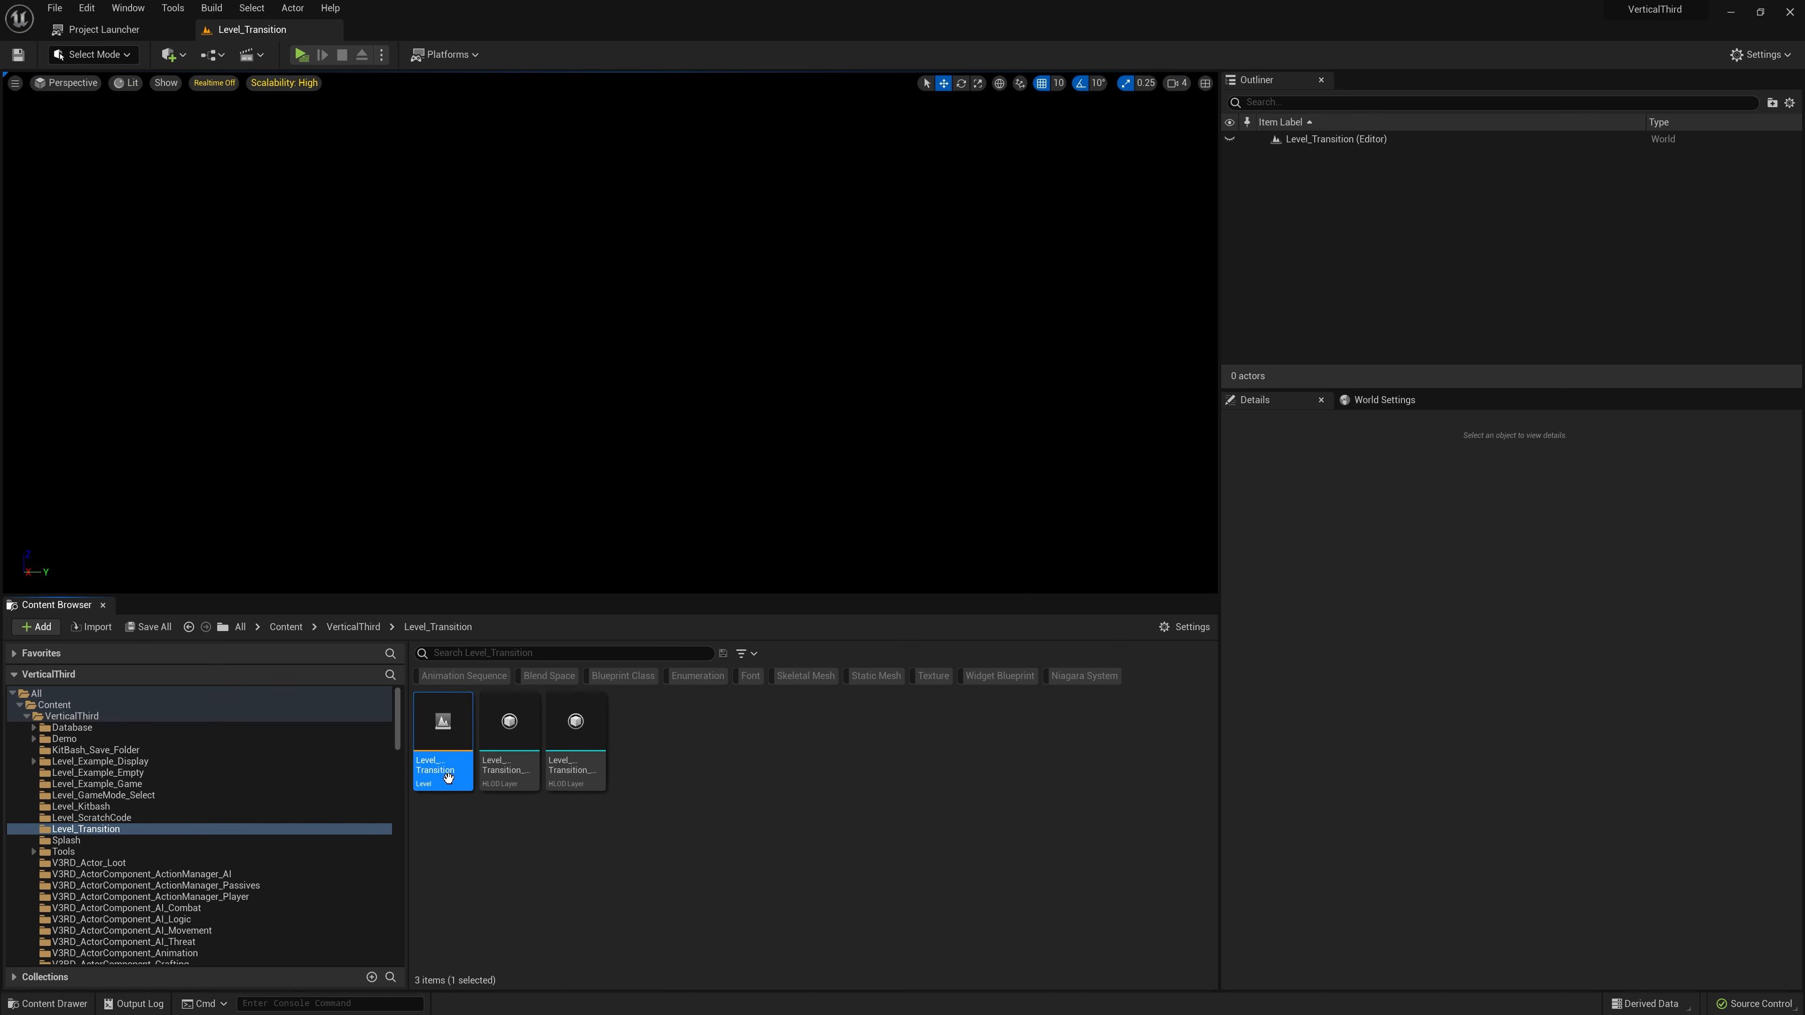
{"action": "left_click", "coordinate": [208, 807]}
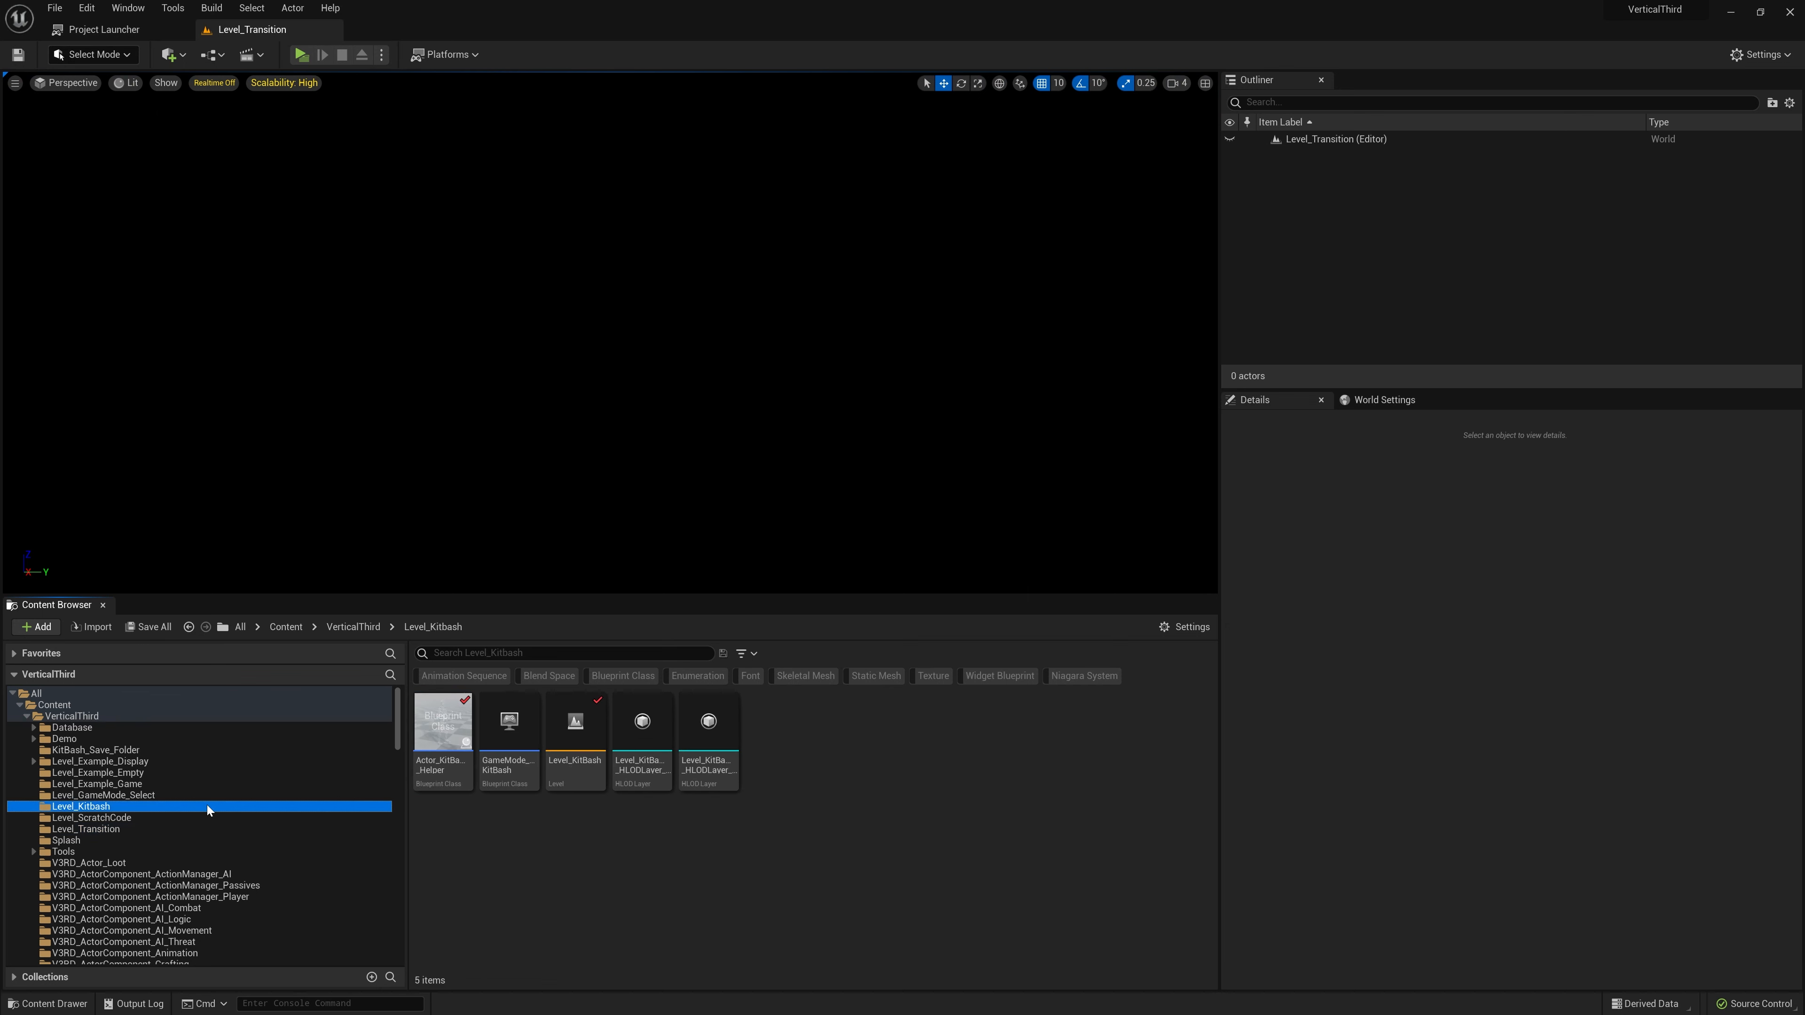
{"action": "right_click", "coordinate": [577, 722]}
{"action": "left_click", "coordinate": [644, 783]}
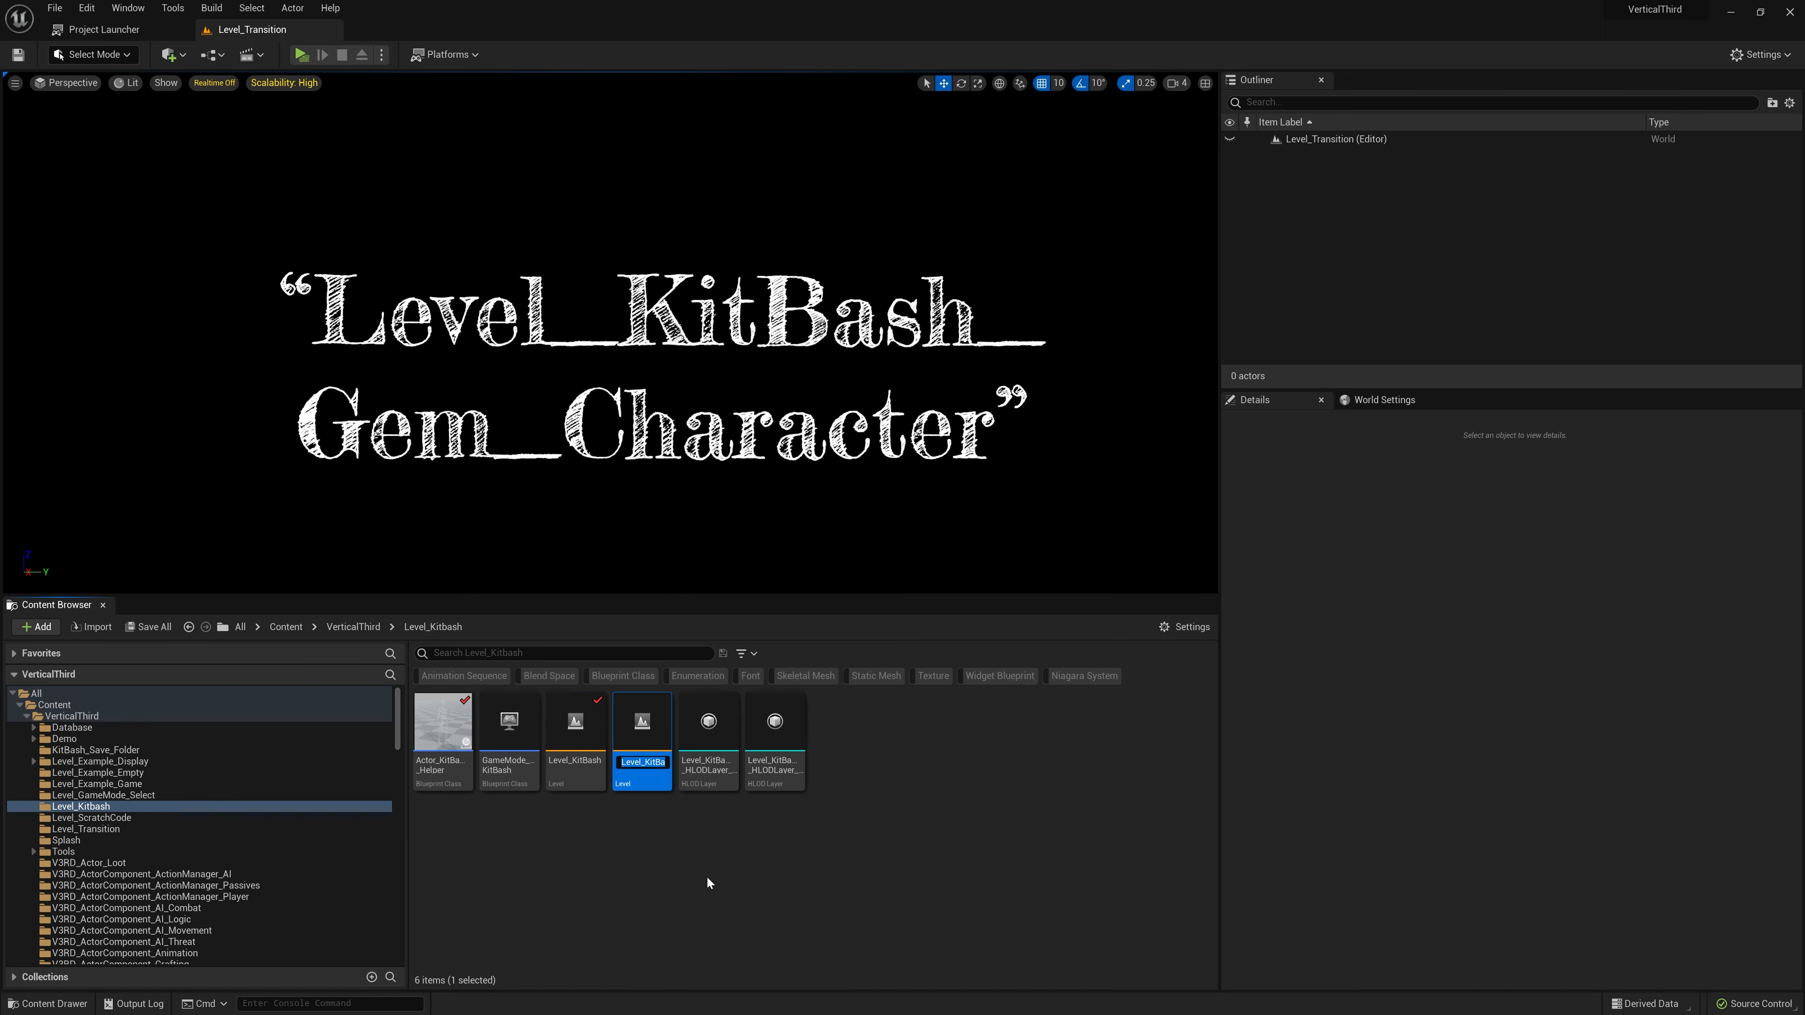
- Name the duplicated level Level_KitBash_Gem_Character and open it
{"action": "key", "text": "Right"}
{"action": "key", "text": "BackSpace"}
{"action": "type", "text": "_Gem_"}
{"action": "type", "text": "Character"}
{"action": "key", "text": "Return"}
{"action": "double_click", "coordinate": [643, 720]}
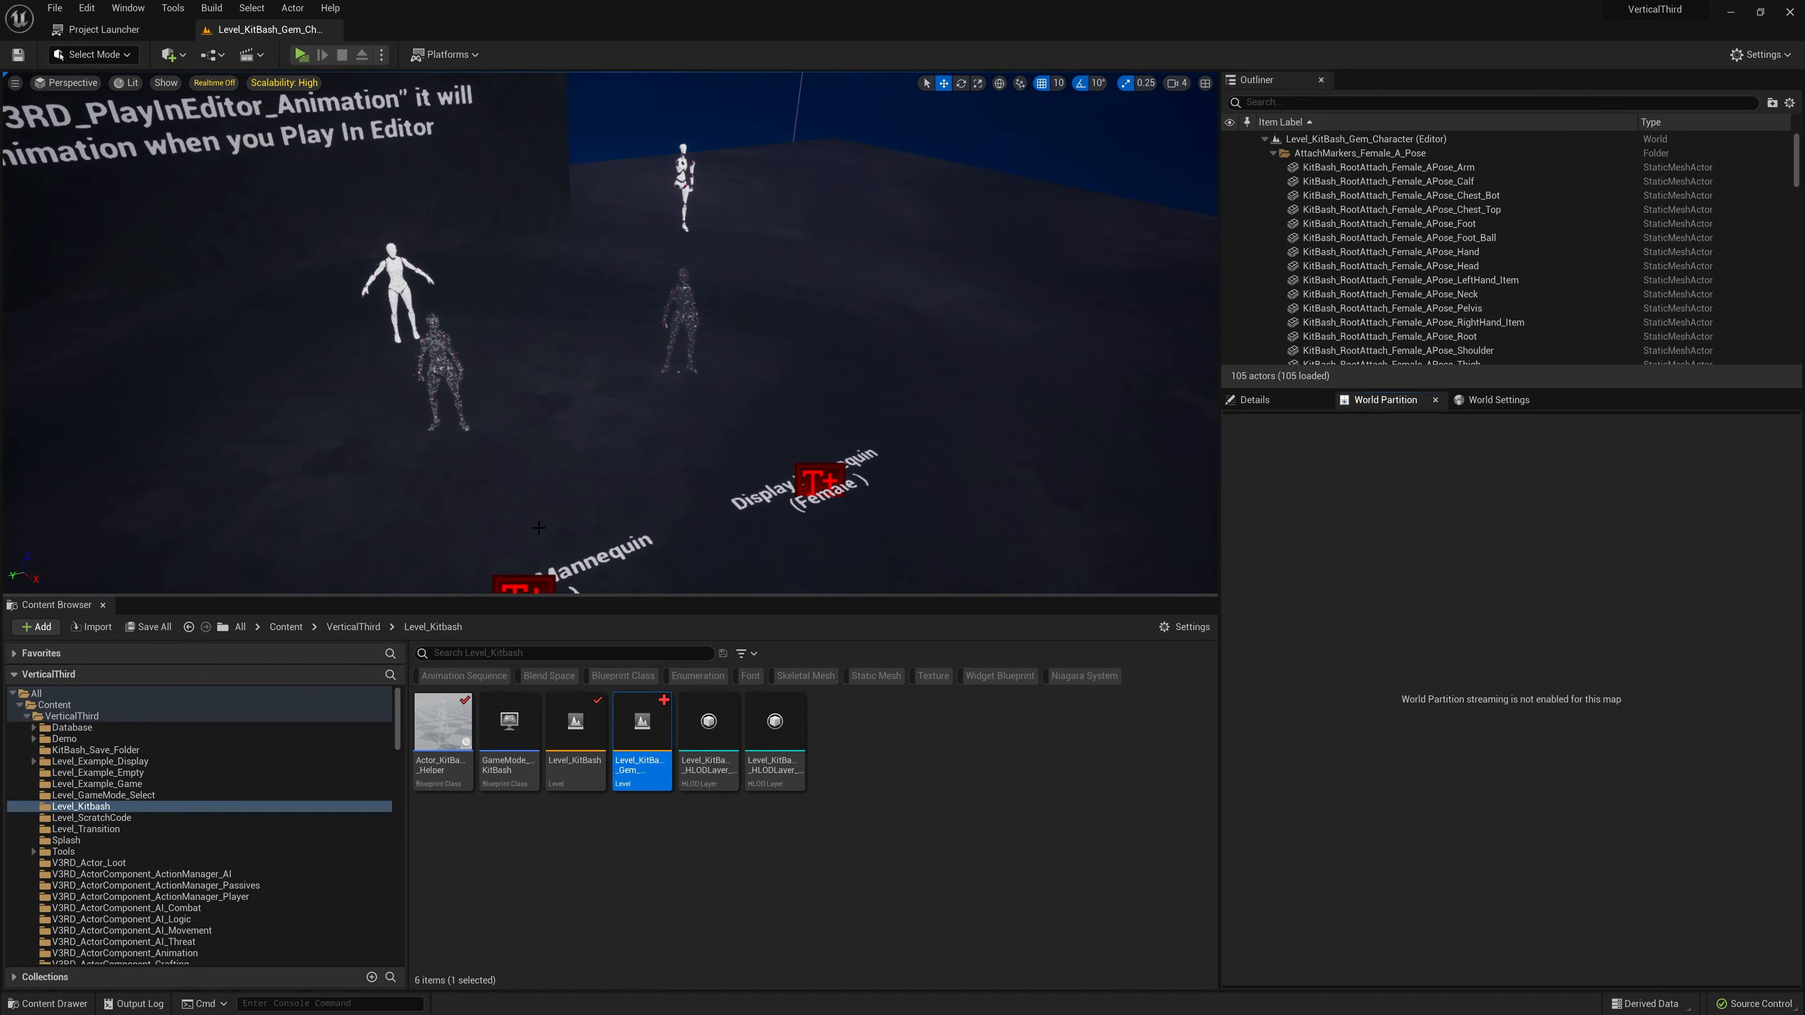
{"action": "right_click_drag", "start_coordinate": [609, 332], "coordinate": [647, 313]}
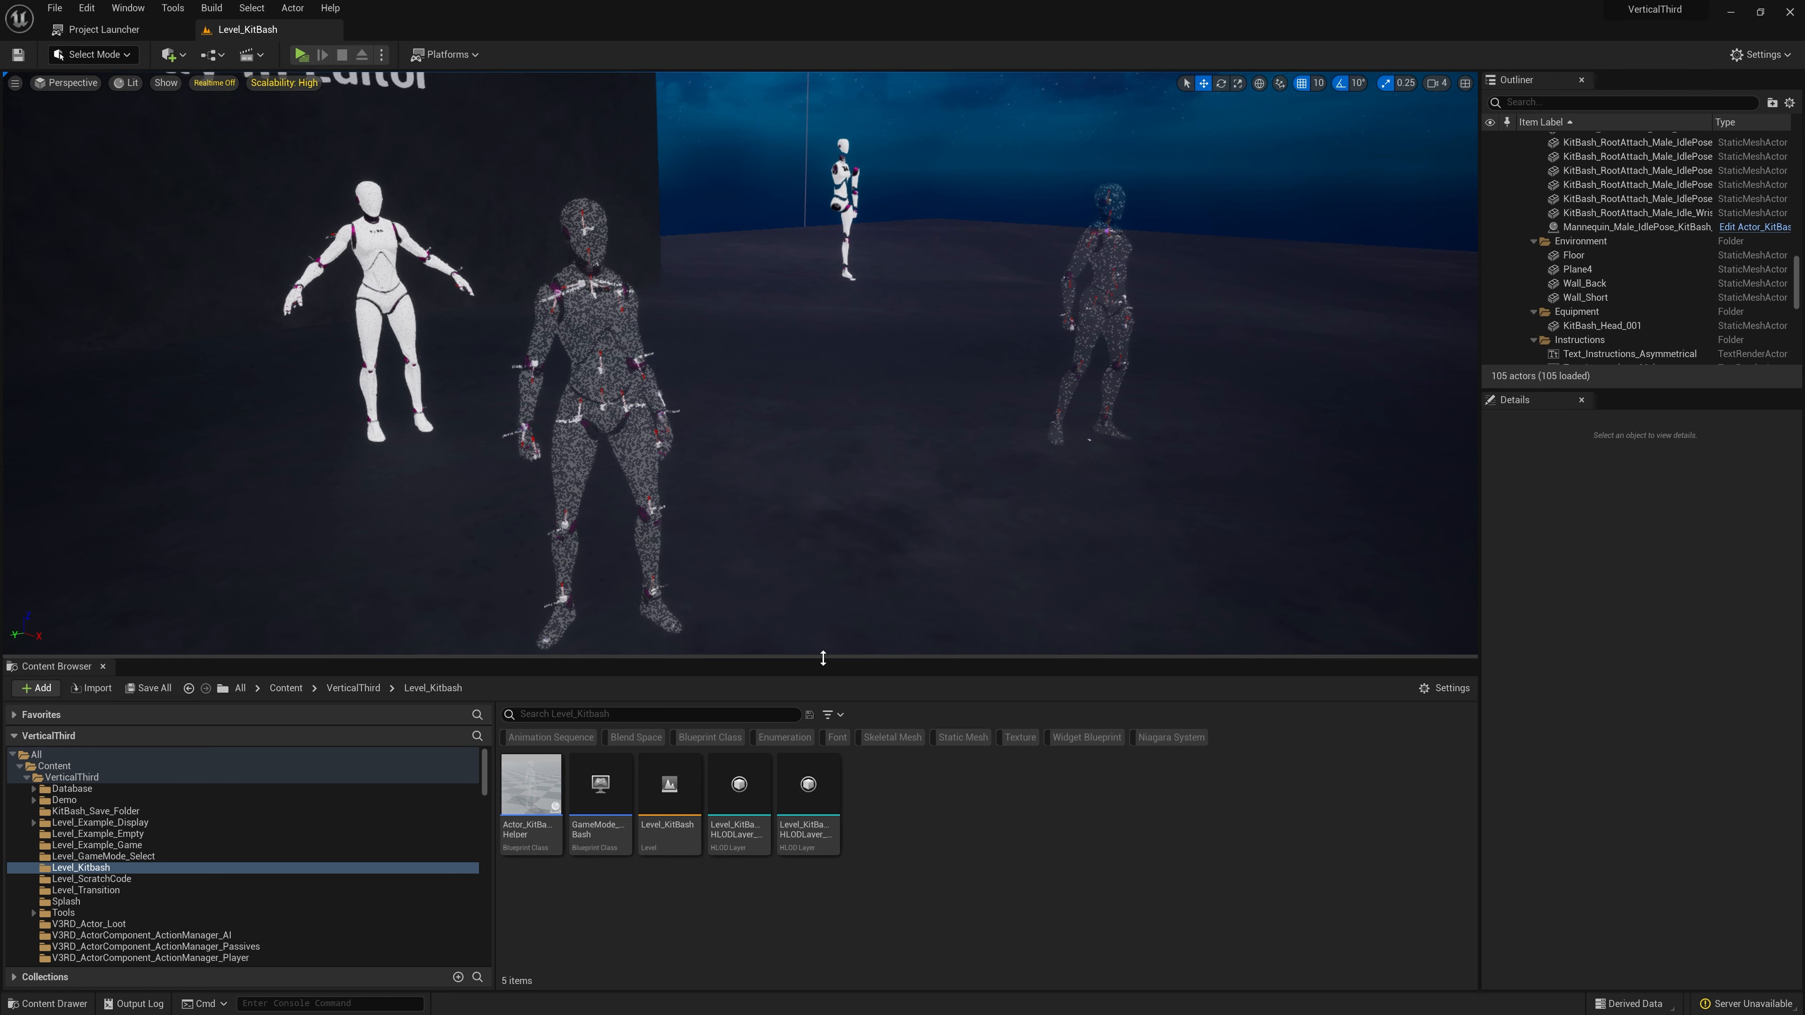
- Make the Content Browser taller and widen the Outliner and Details area
{"action": "left_click_drag", "start_coordinate": [824, 655], "coordinate": [839, 595]}
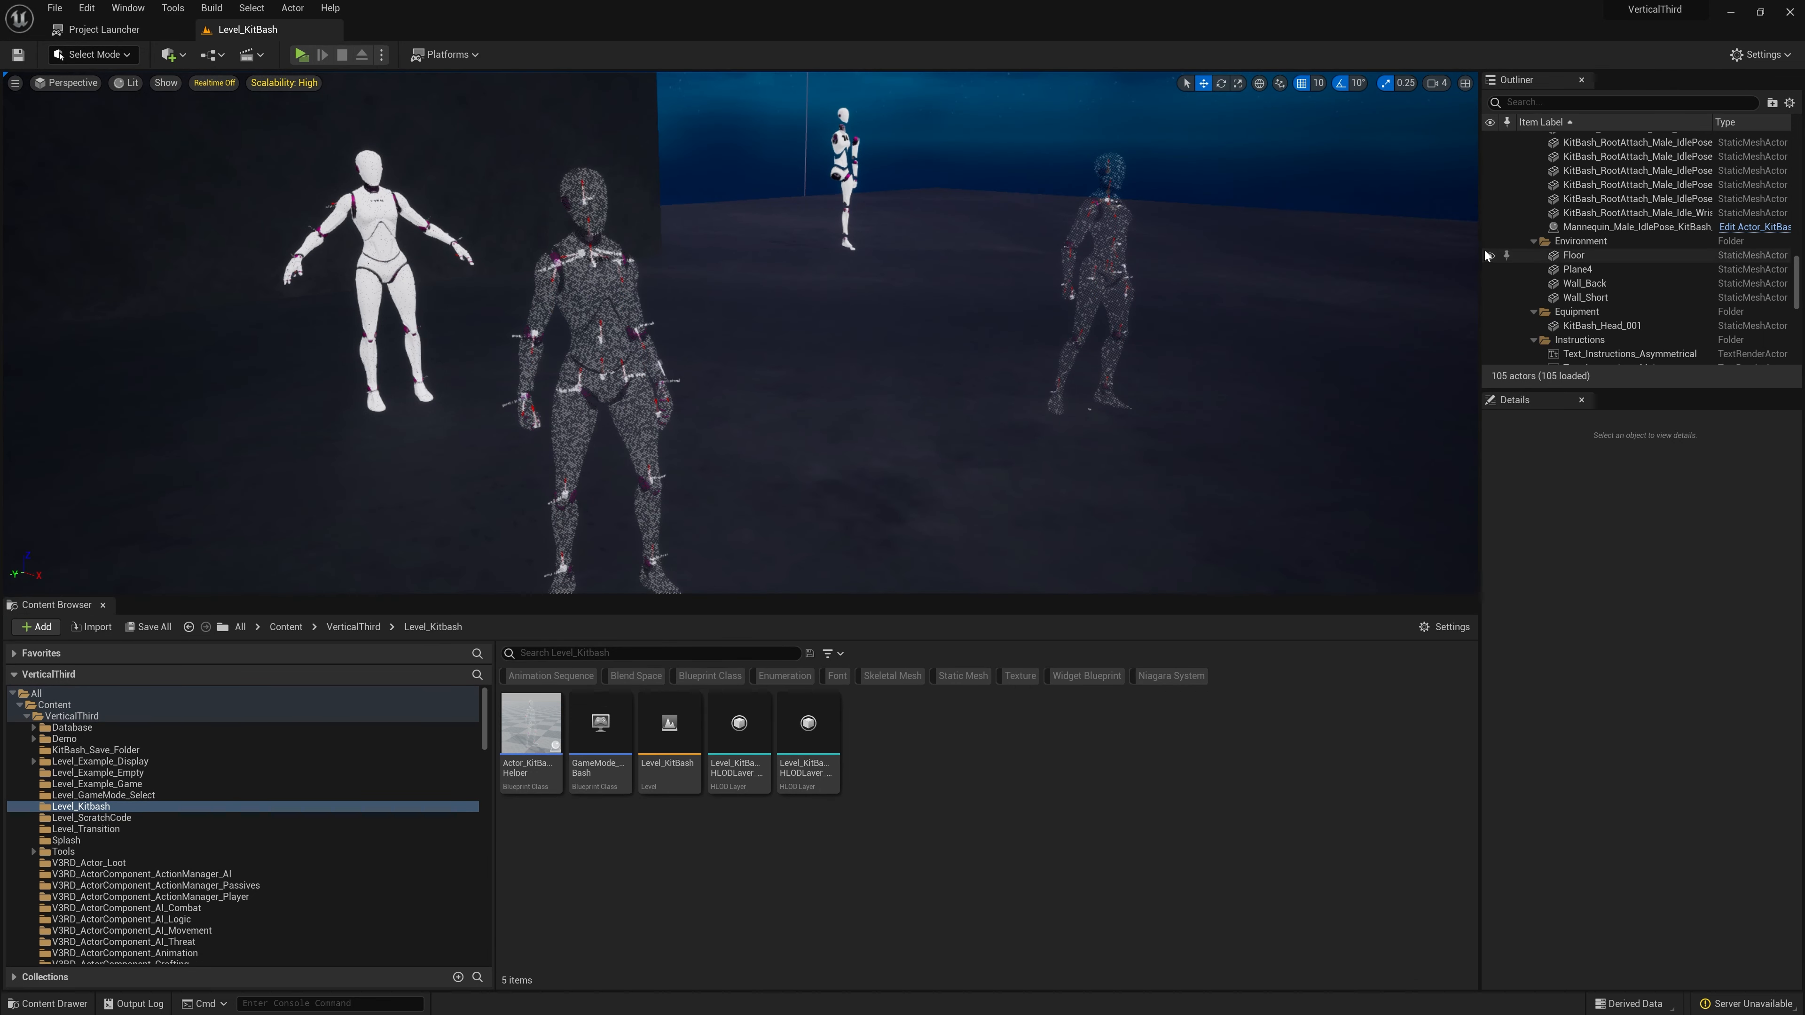
{"action": "left_click_drag", "start_coordinate": [1480, 279], "coordinate": [1221, 303]}
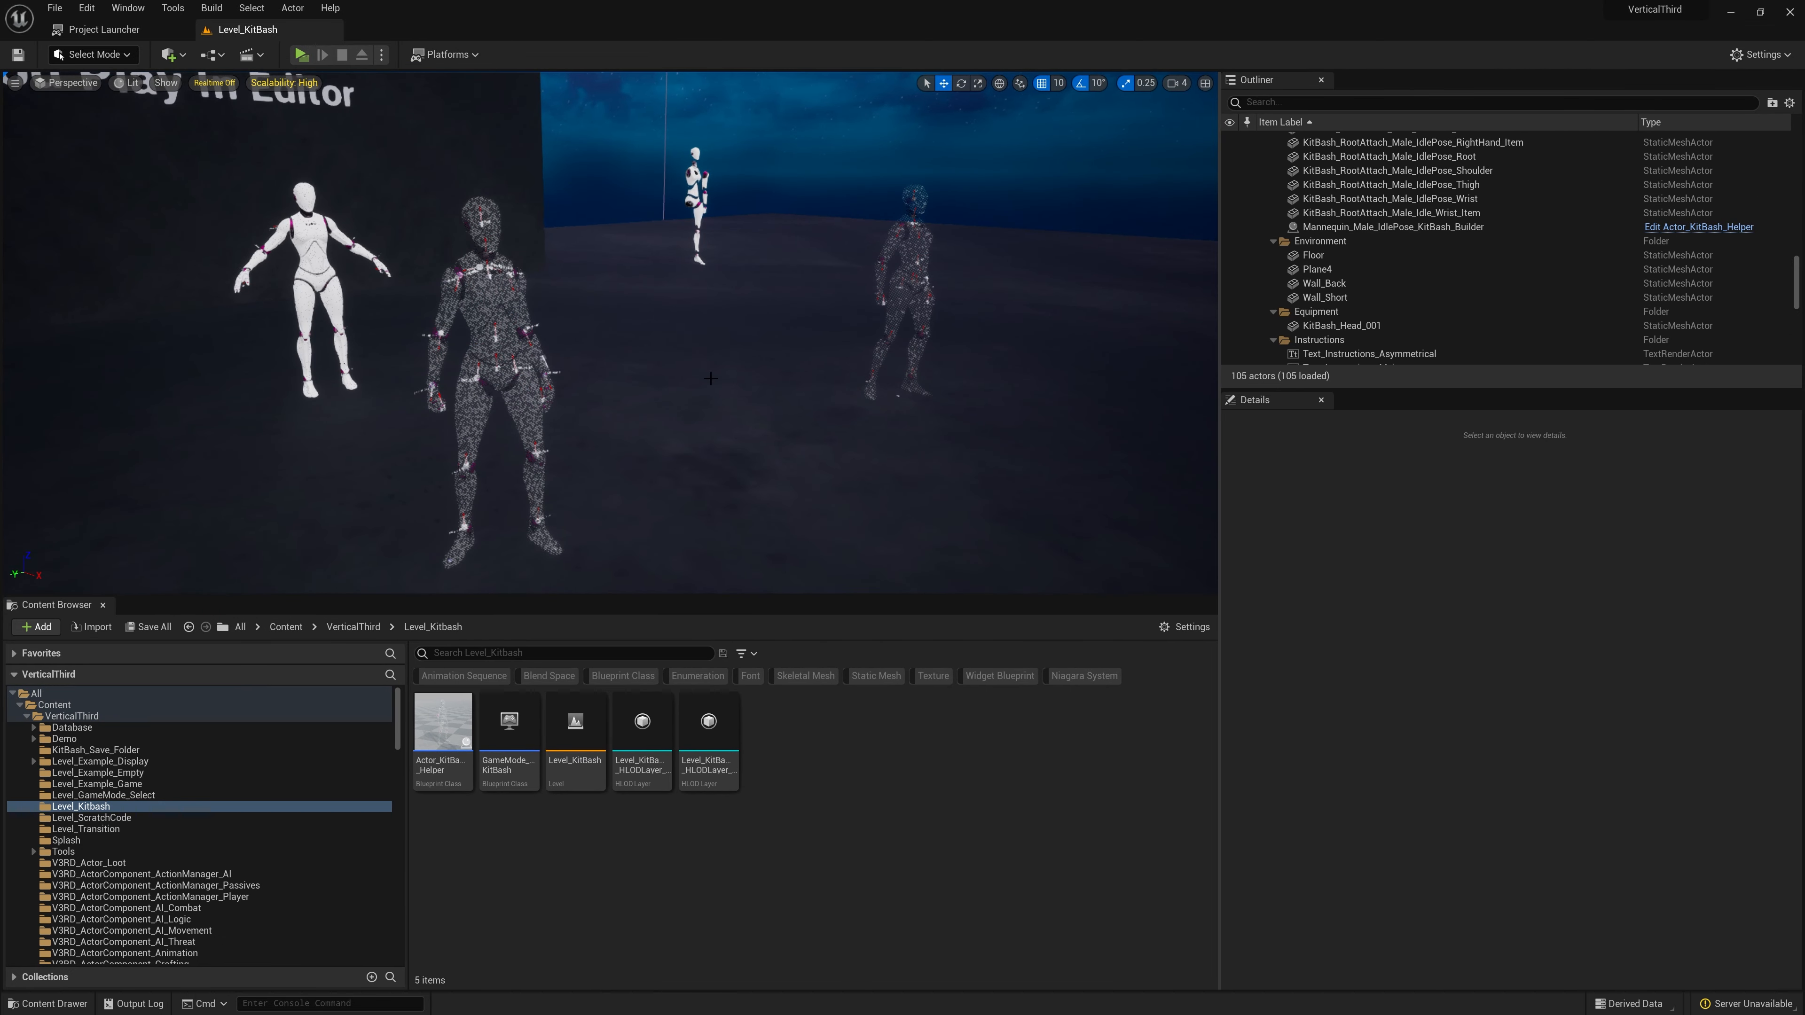
{"action": "right_click_drag", "start_coordinate": [483, 229], "coordinate": [736, 491]}
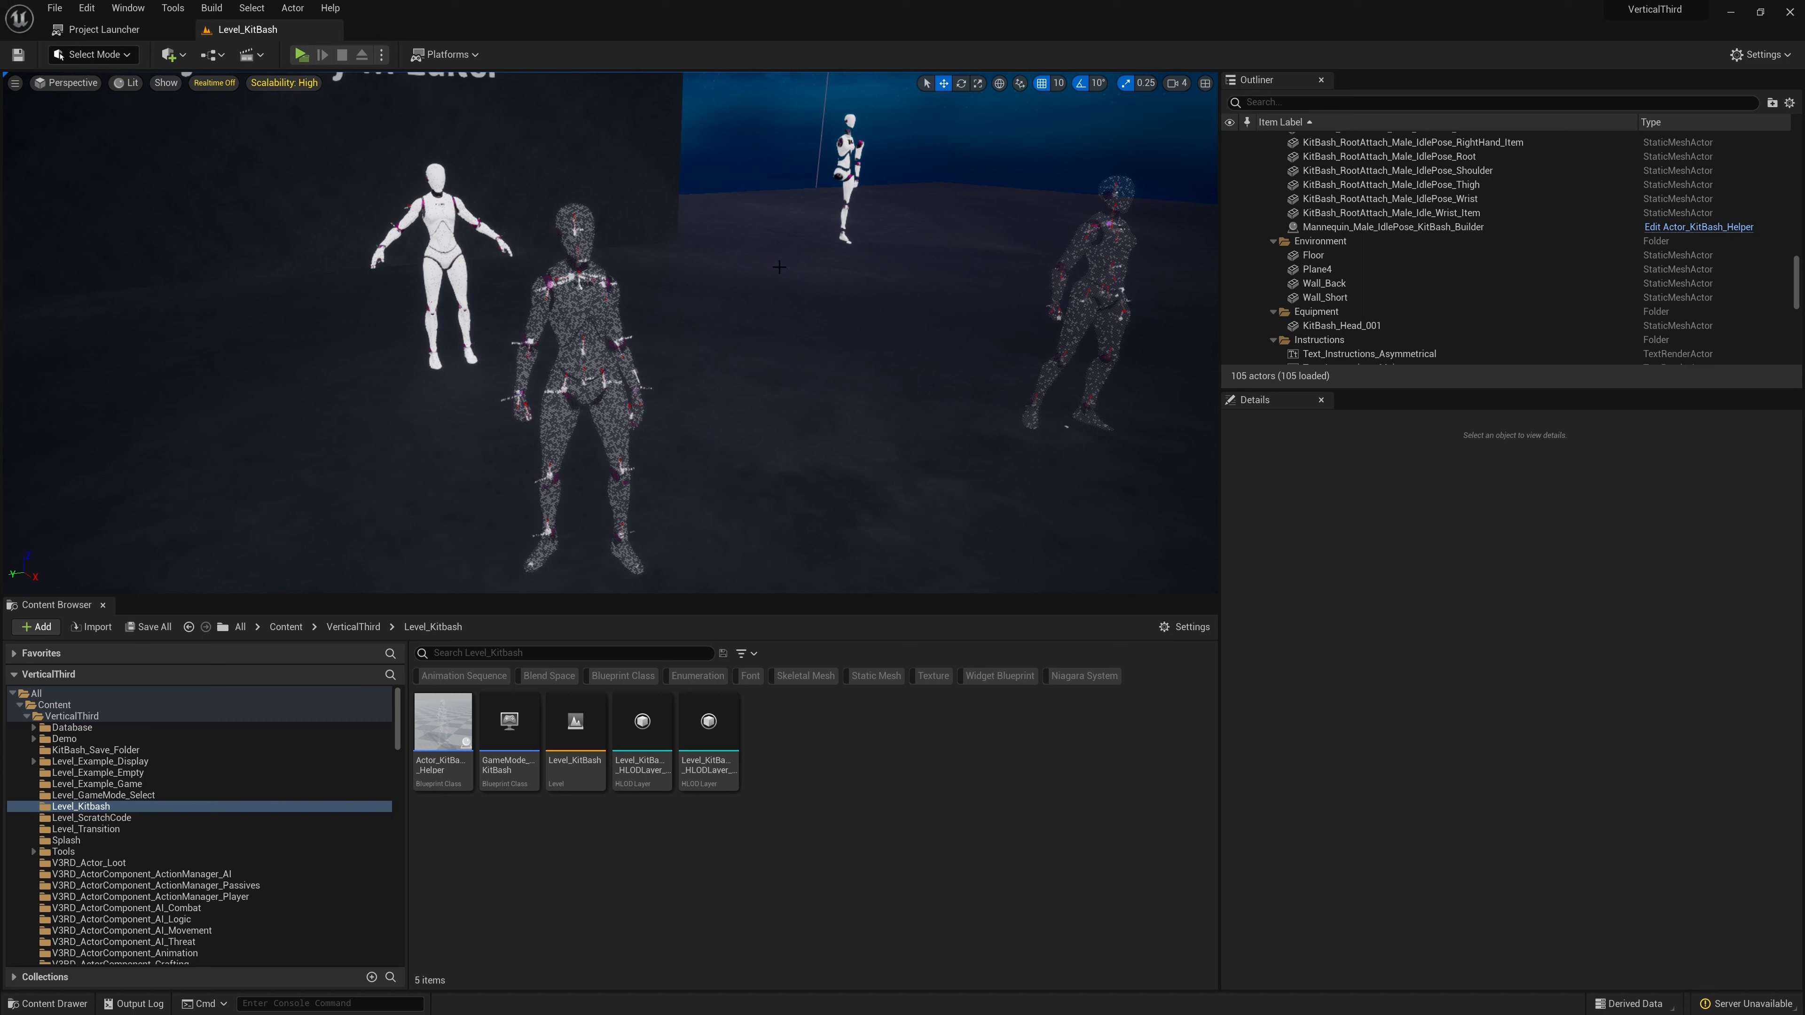
- Duplicate the StaticMesh_Mannequin_Female_Head_Original part and attach the copy to KitBash_RootAttach_Female_IdlePose_Head
{"action": "left_click", "coordinate": [850, 121]}
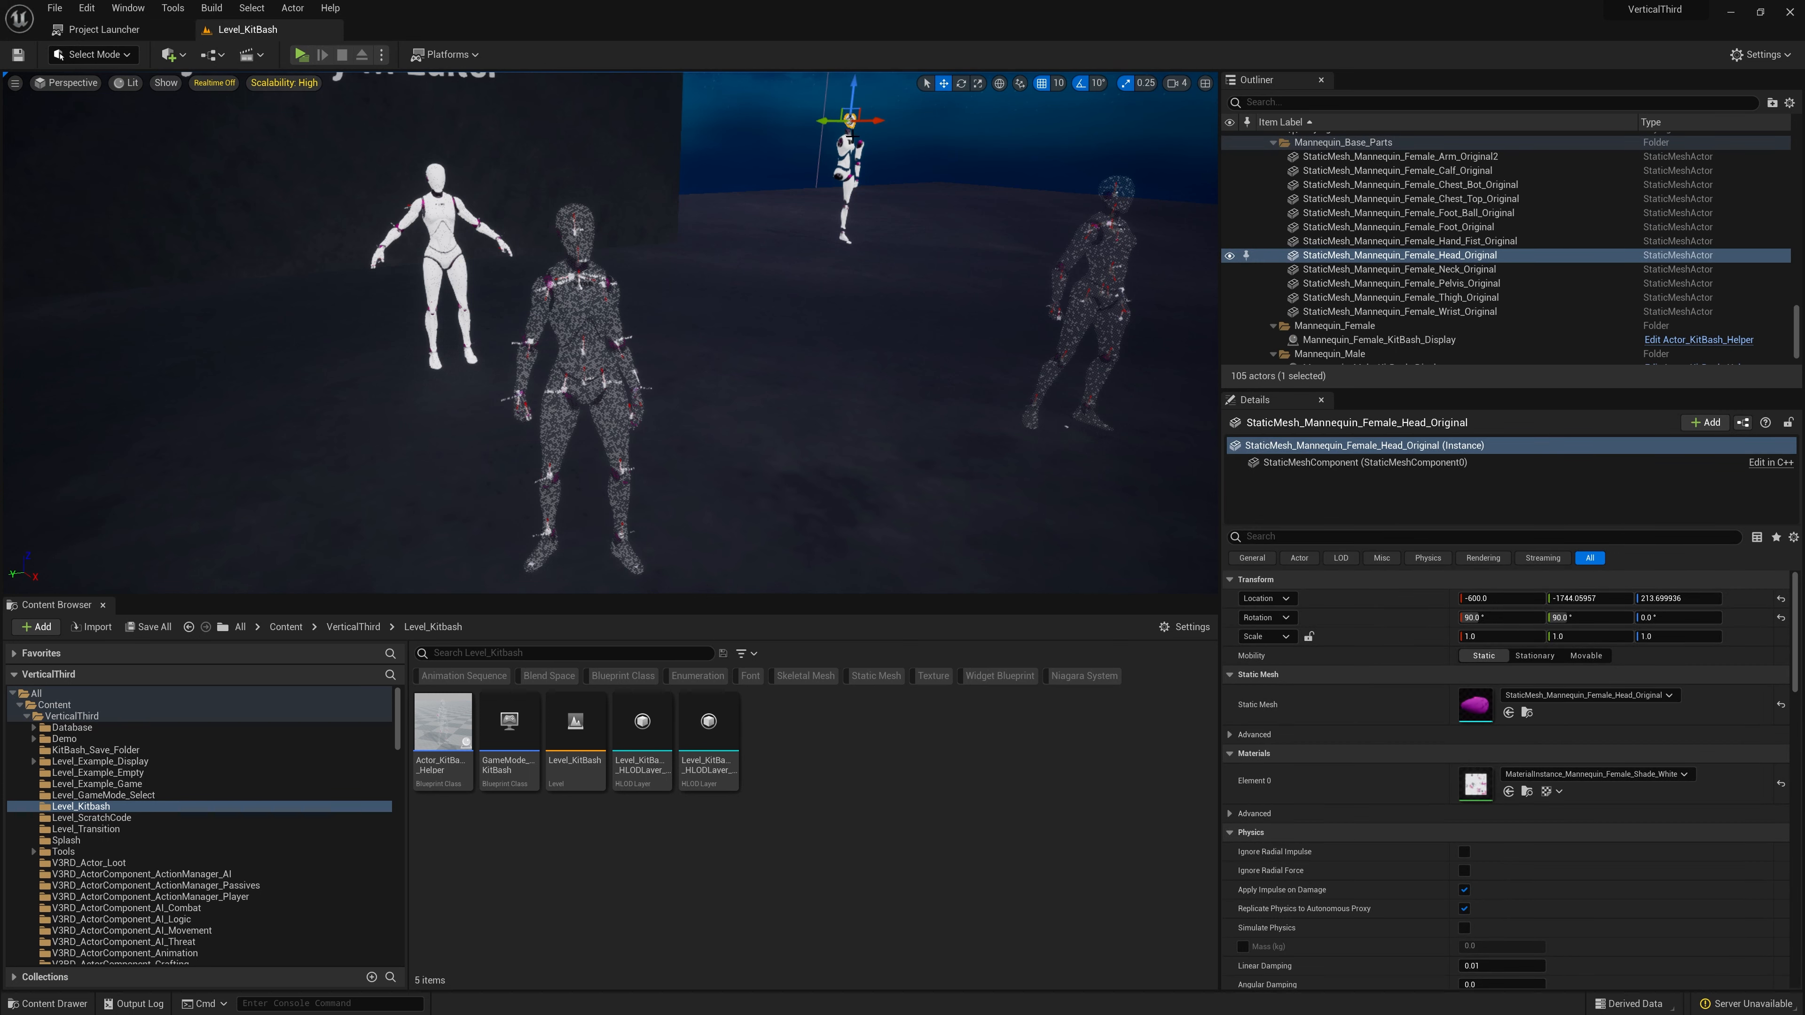
{"action": "key", "text": "ctrl+d"}
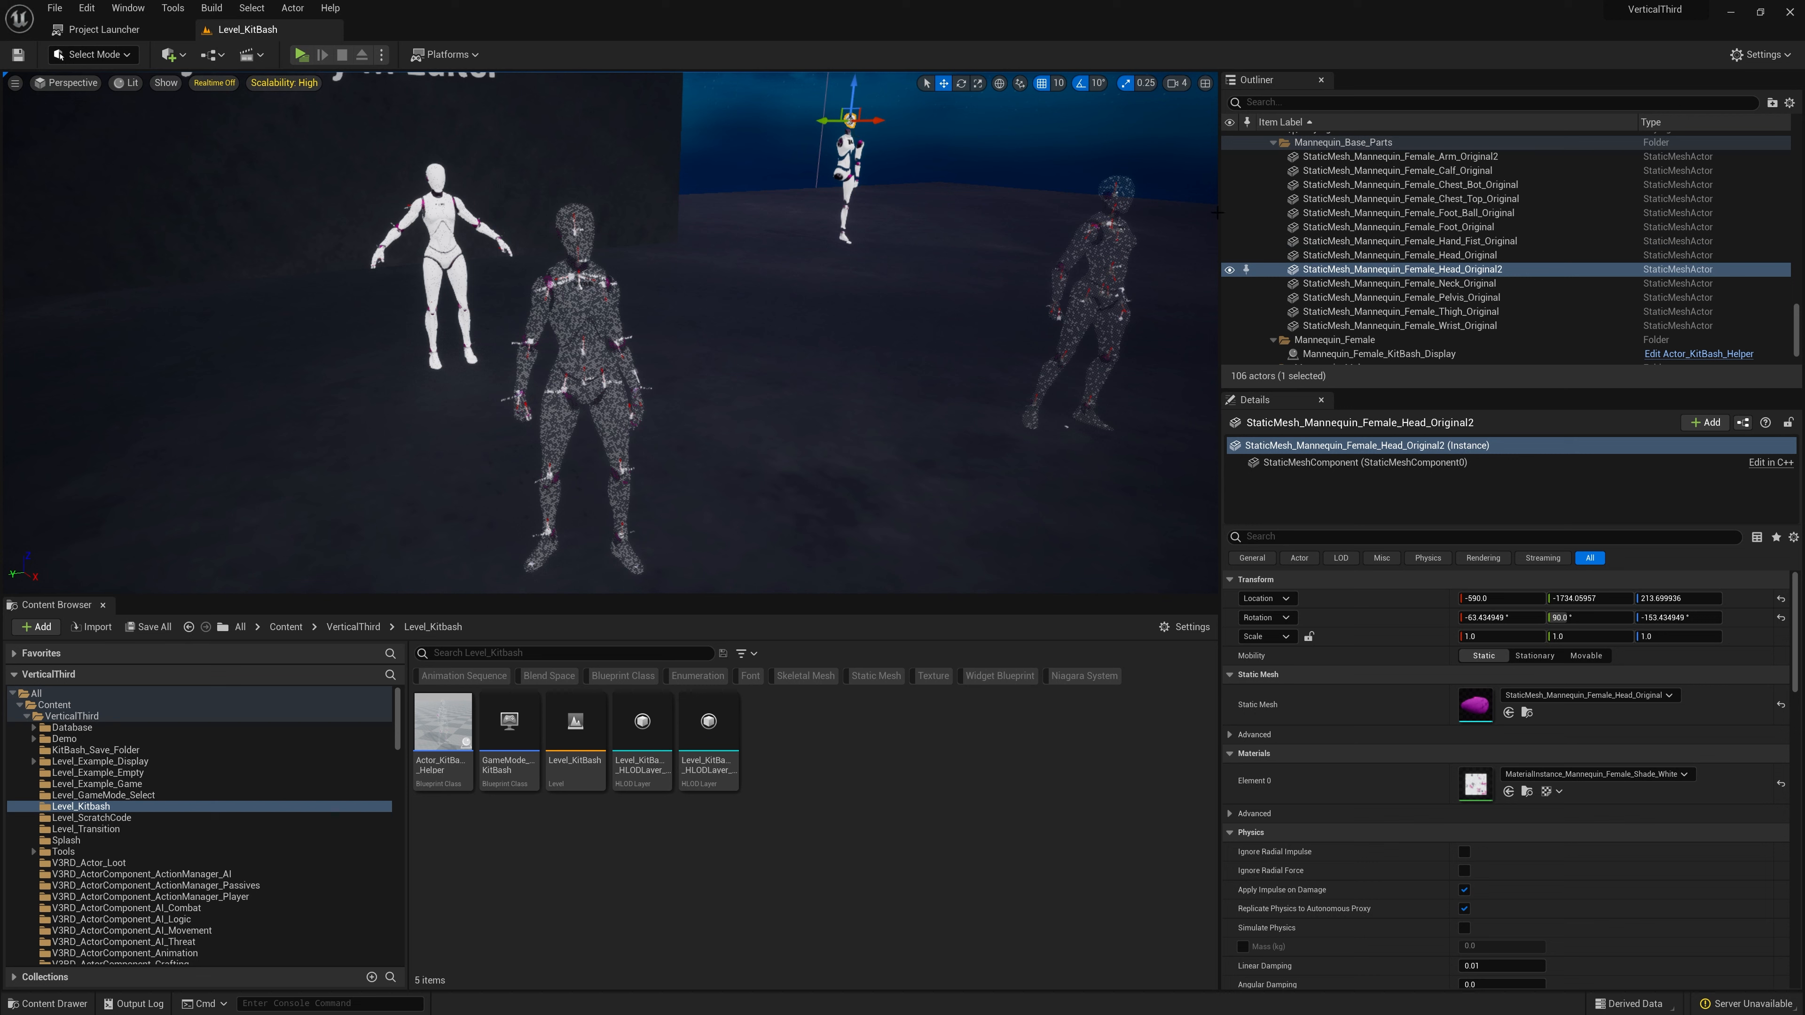
{"action": "right_click", "coordinate": [850, 121]}
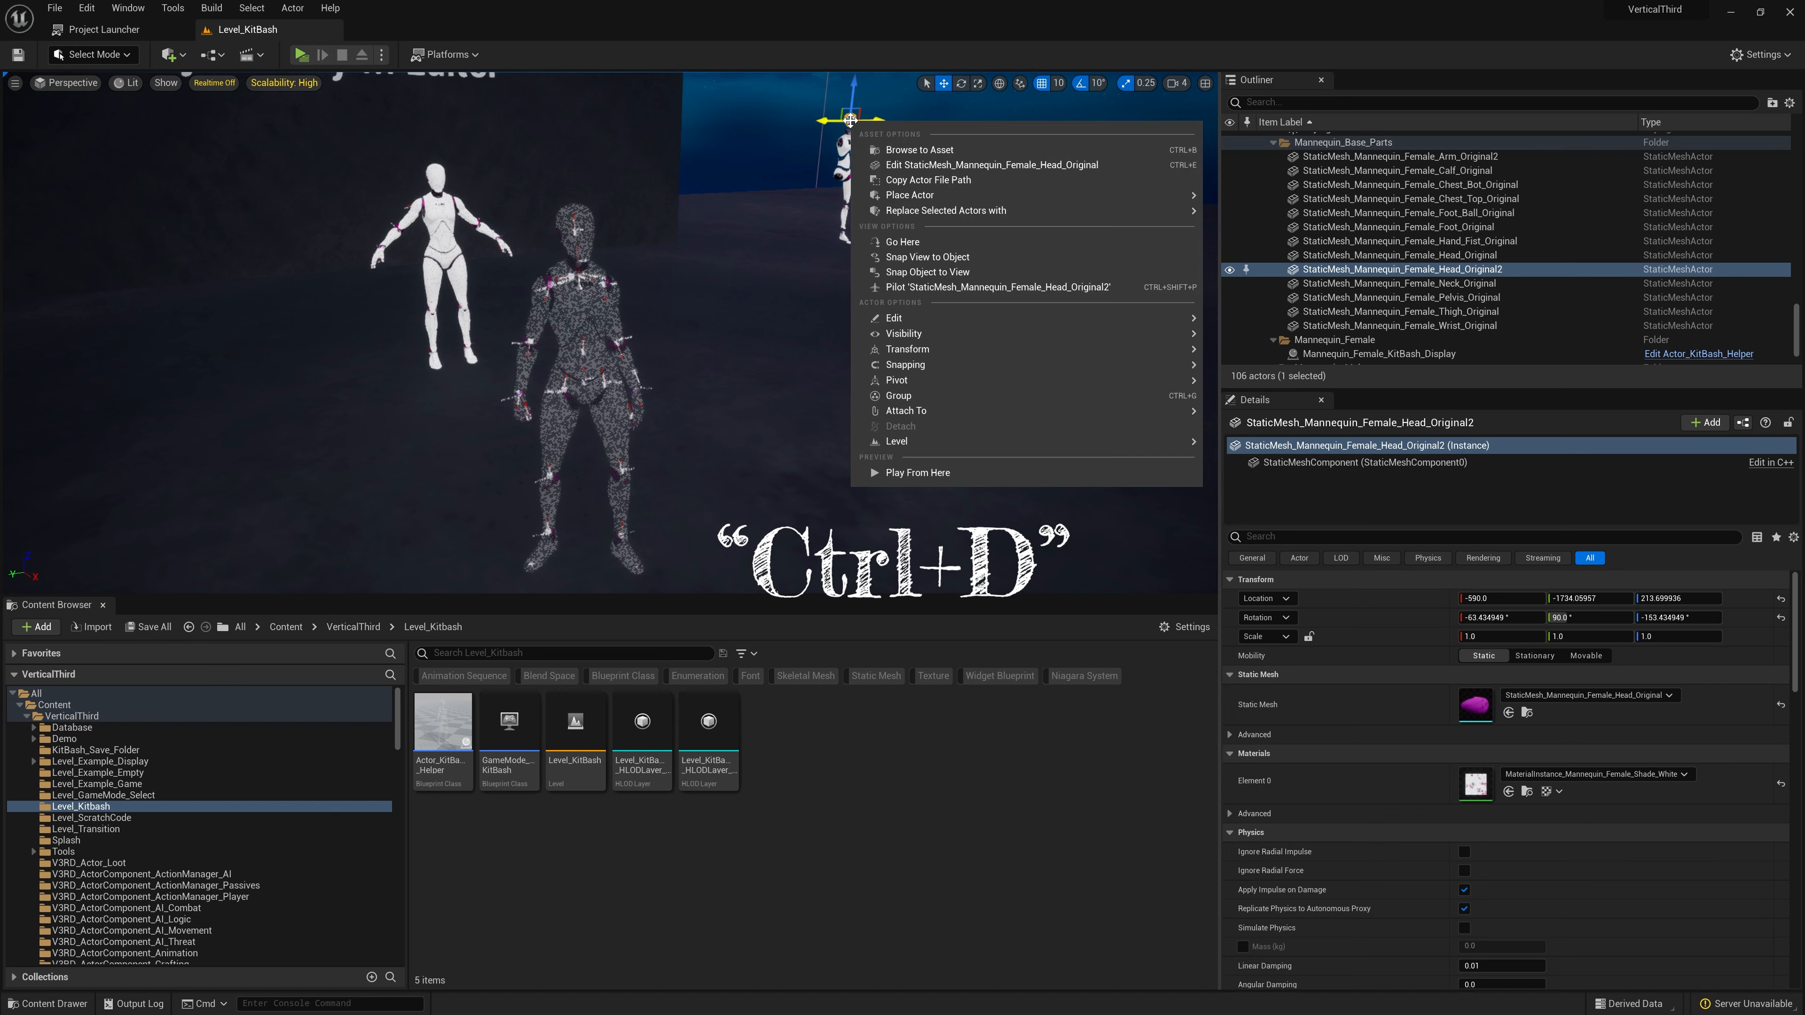
{"action": "mouse_move", "coordinate": [897, 410]}
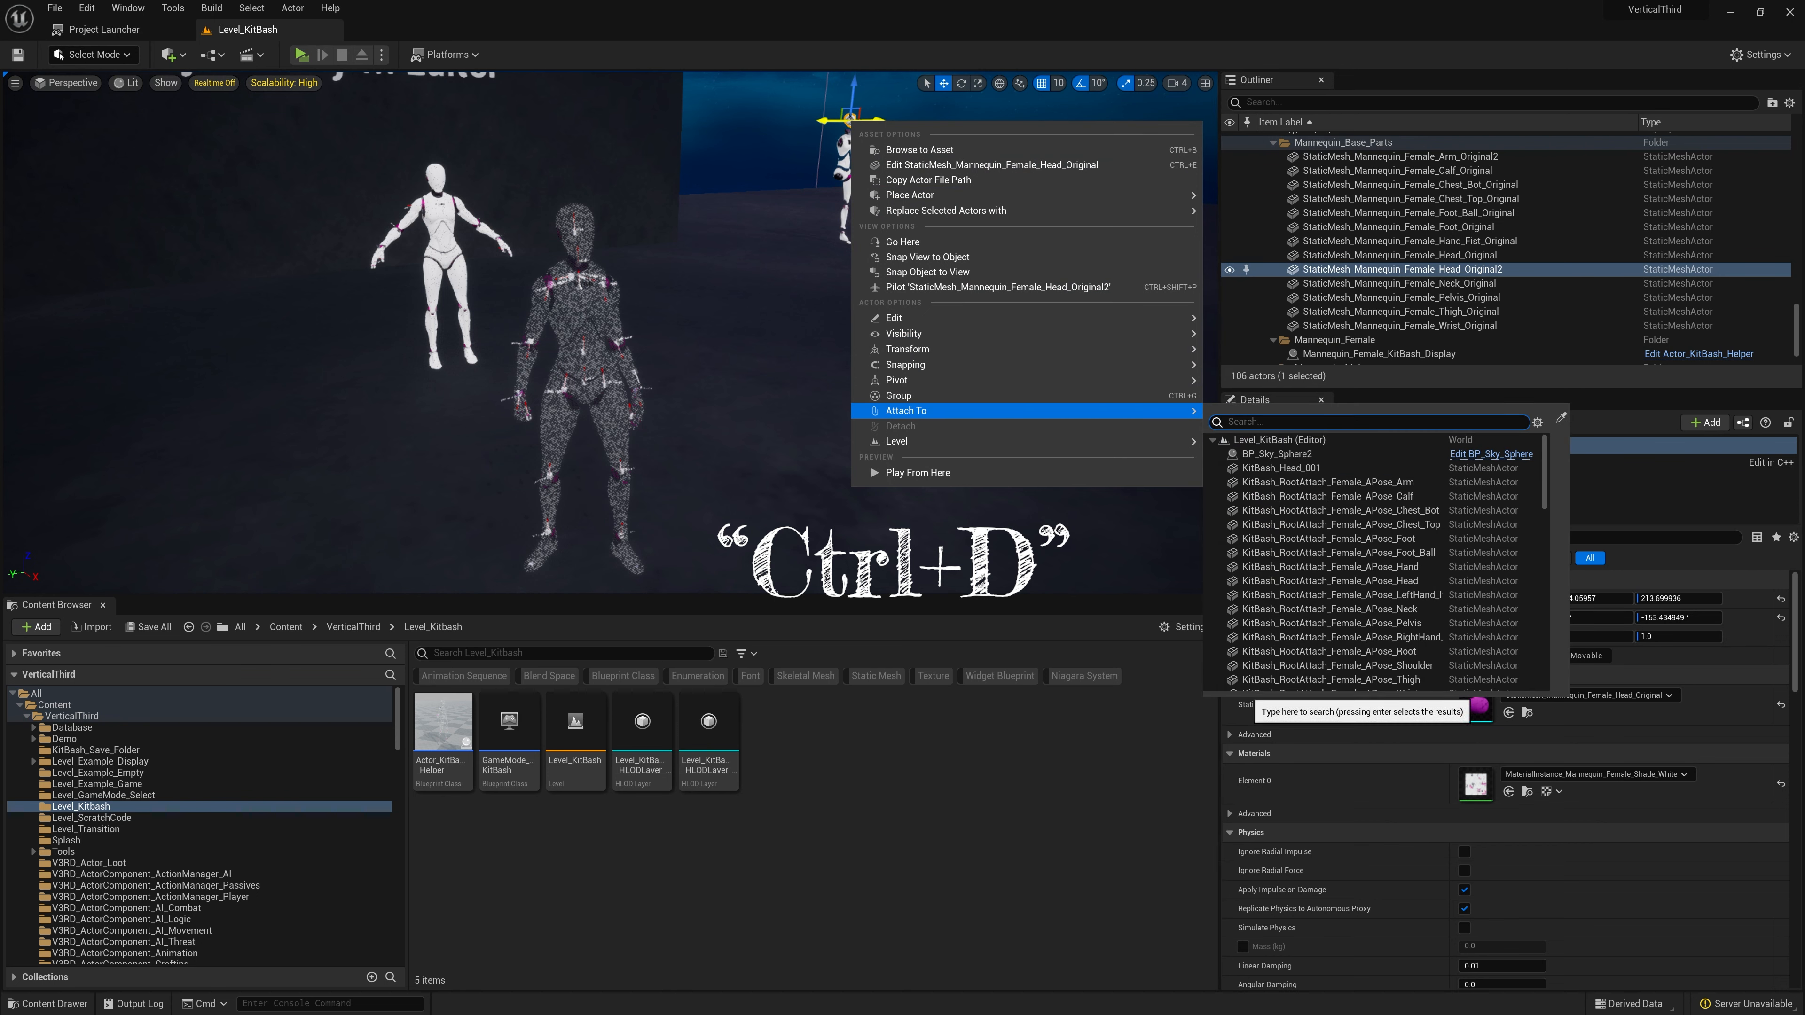
{"action": "type", "text": "head"}
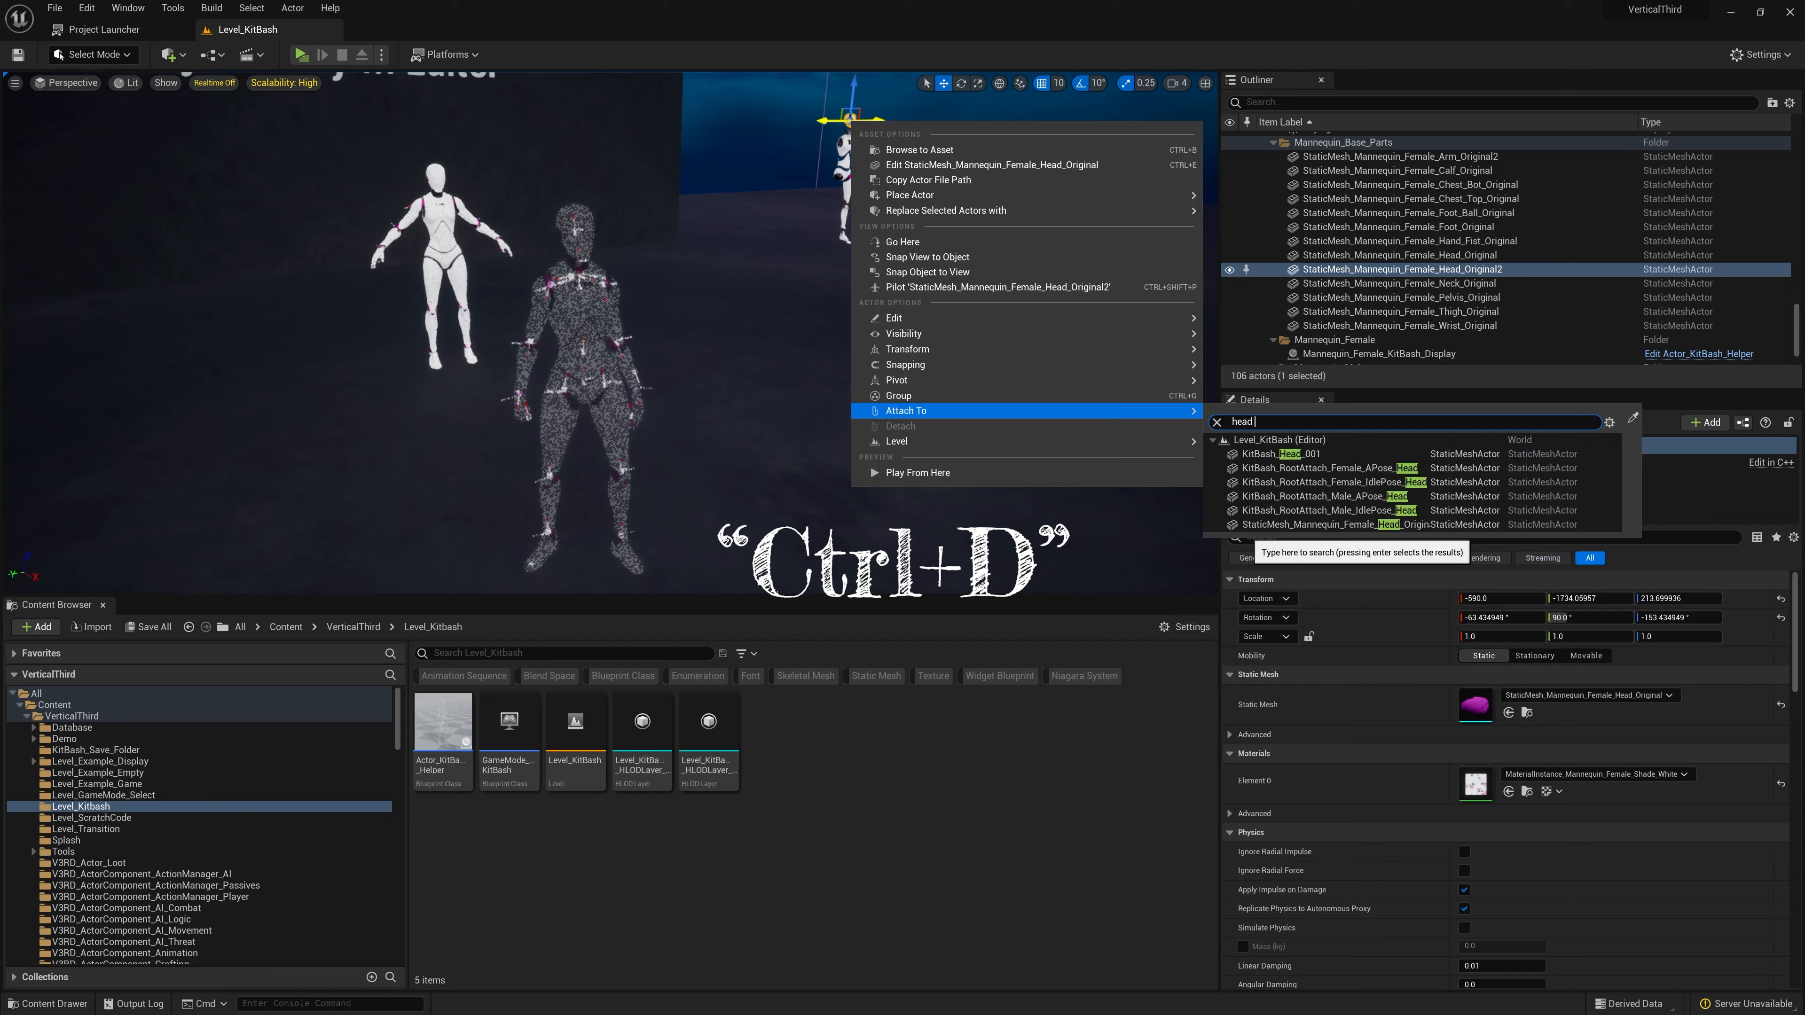
{"action": "type", "text": " idle"}
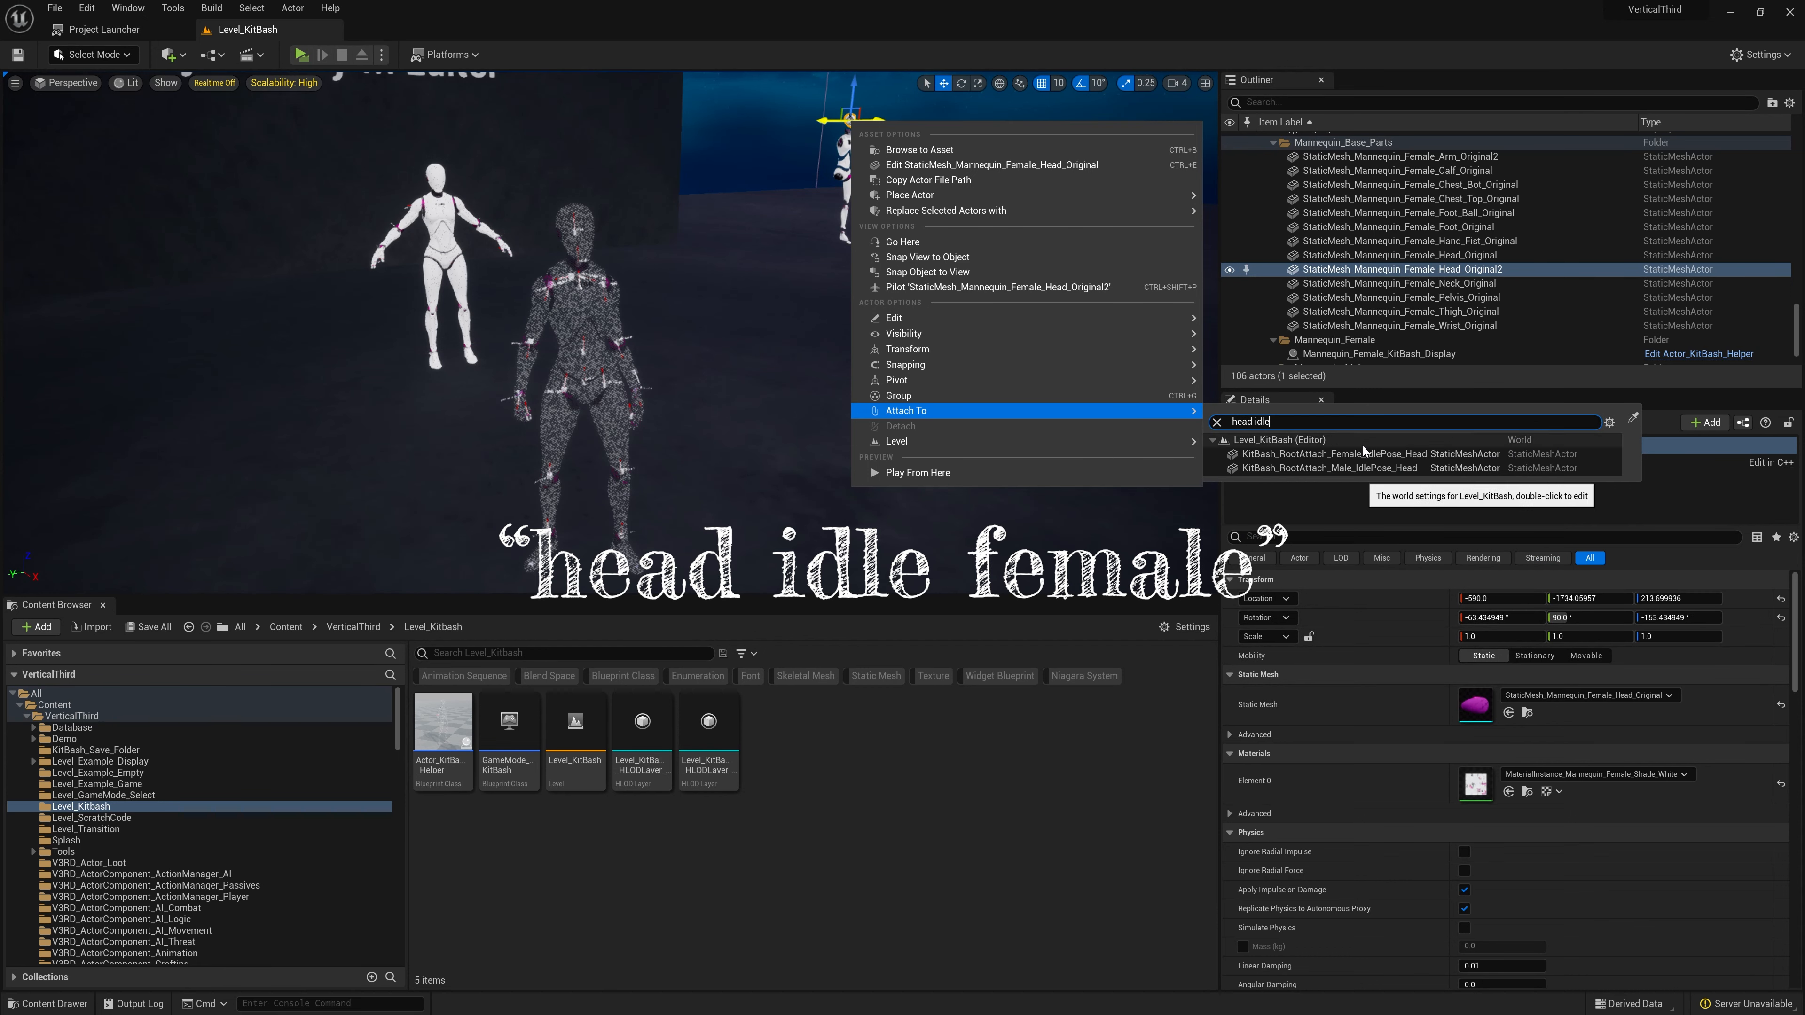
{"action": "type", "text": " female"}
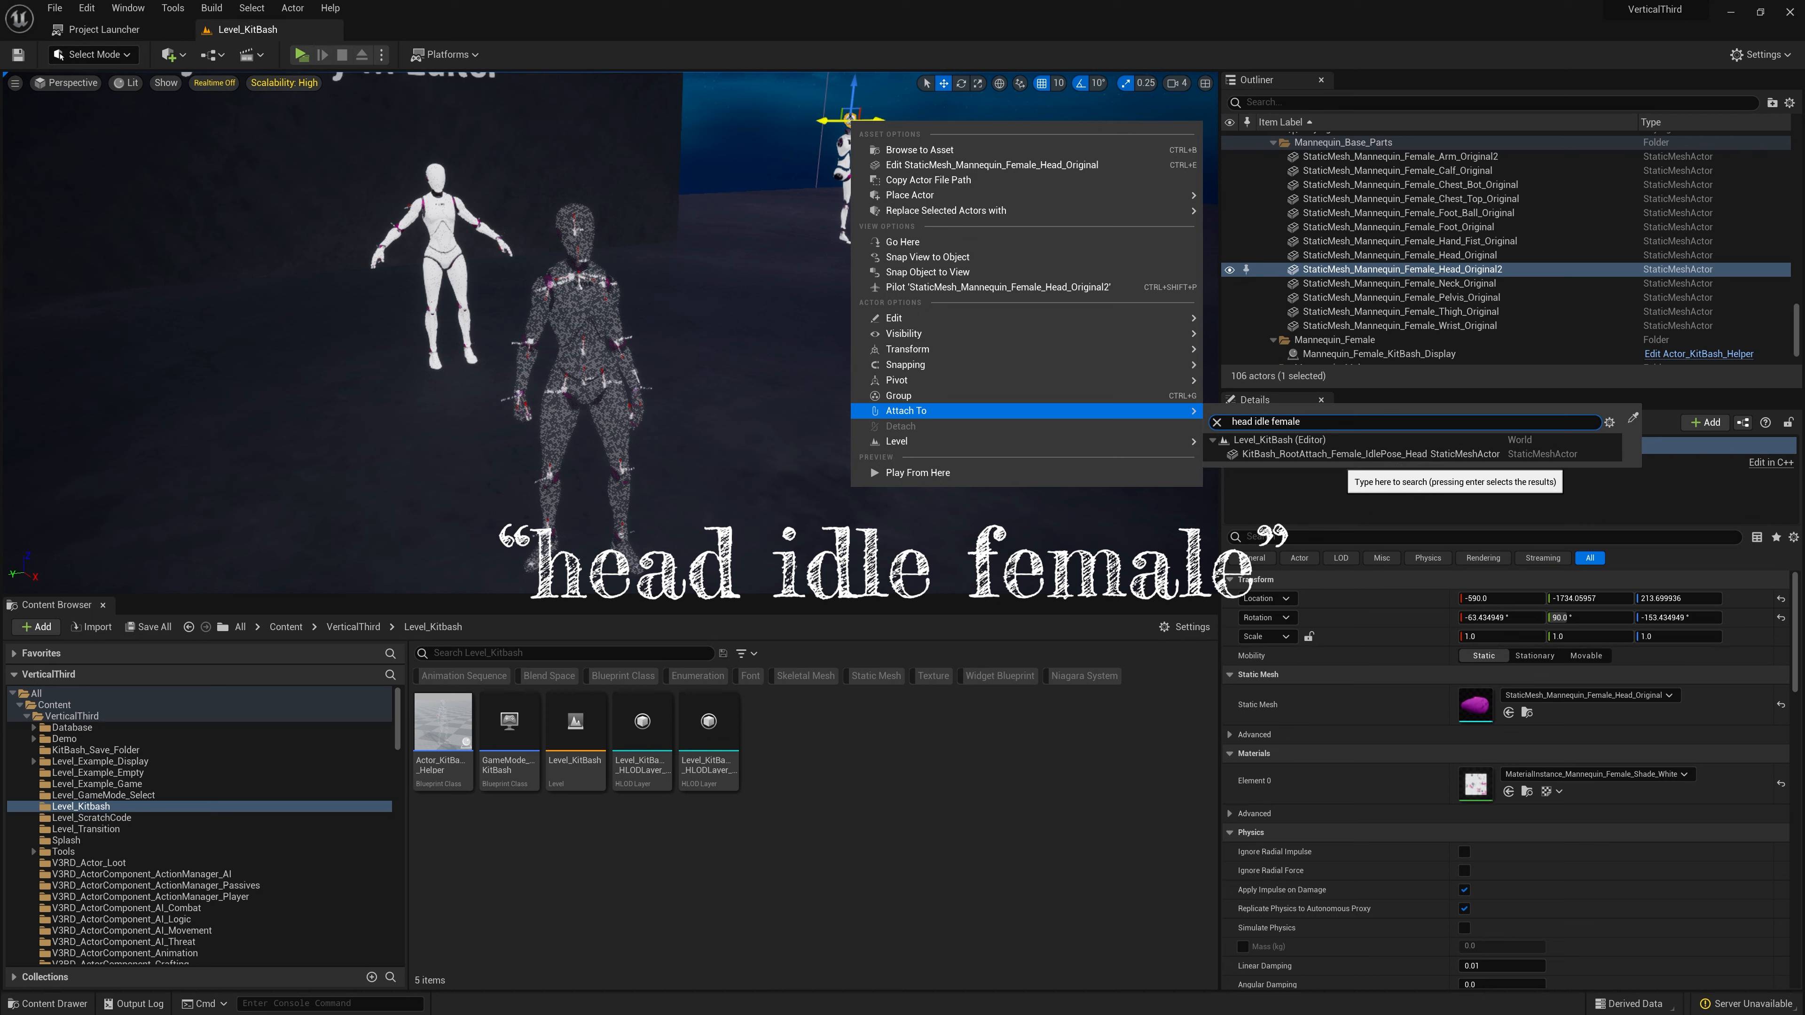
{"action": "left_click", "coordinate": [1380, 456]}
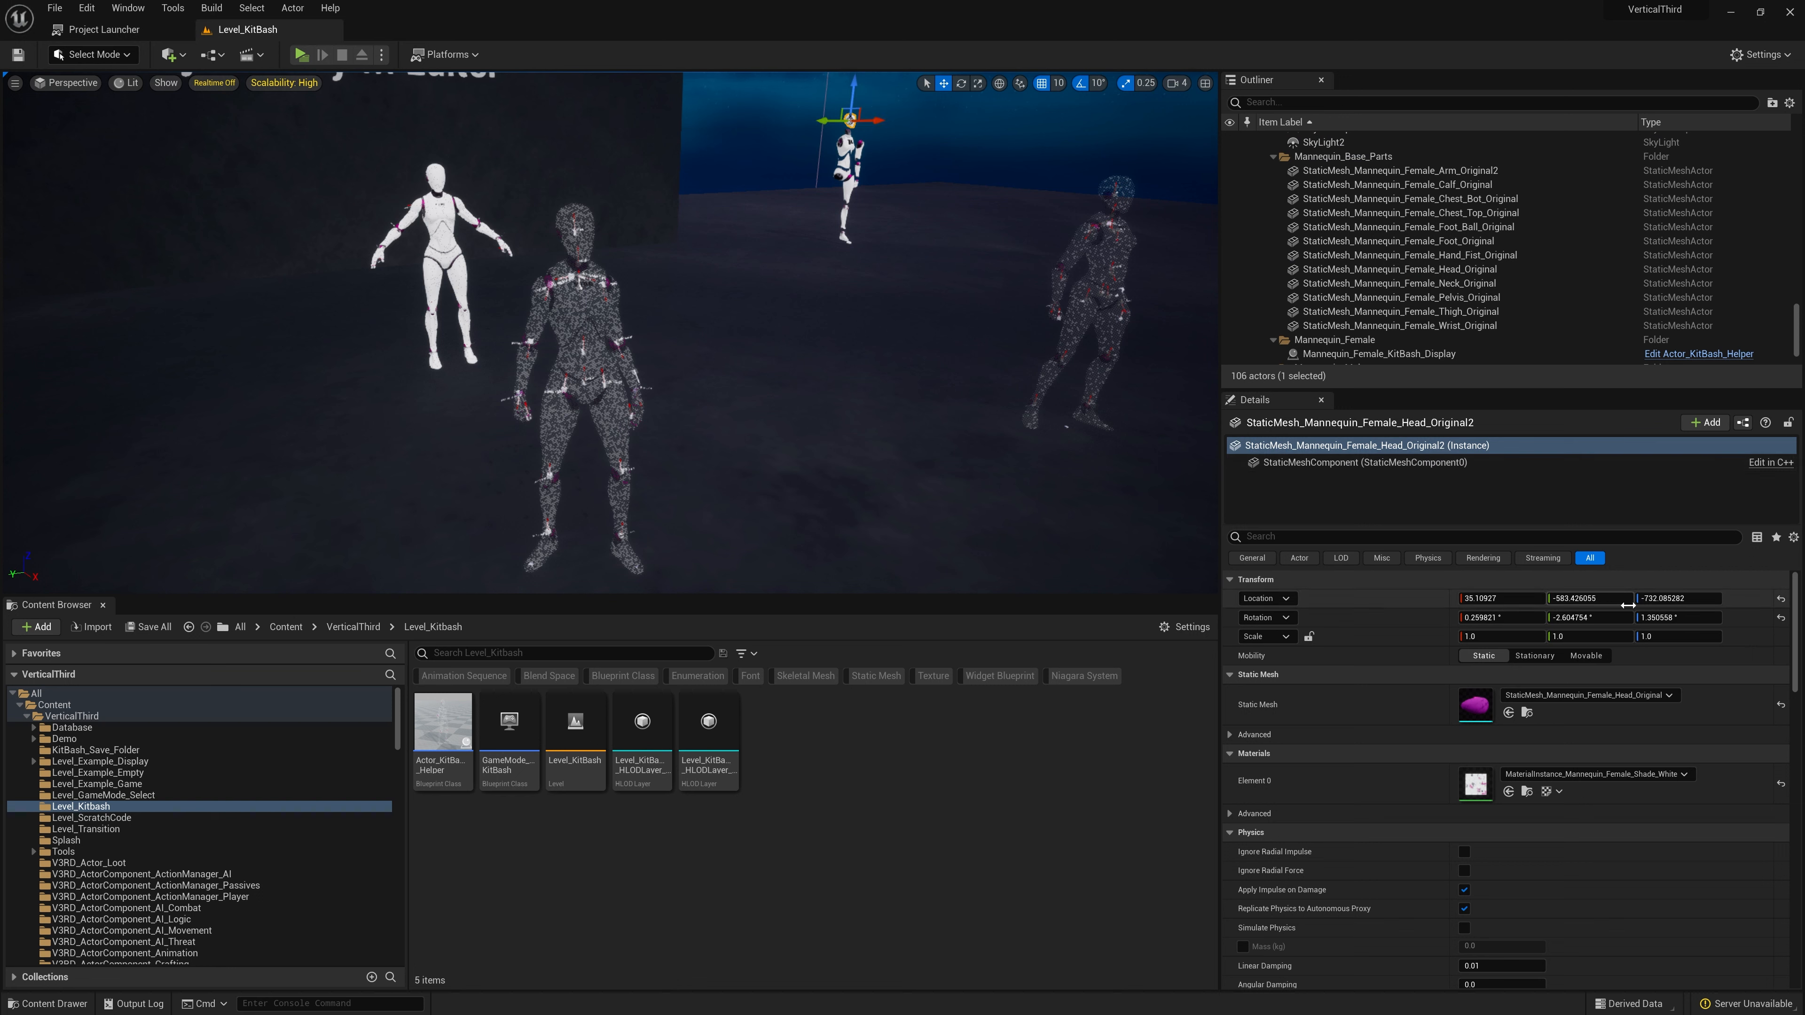
- Reset the rotation and location of the attached StaticMesh_Mannequin_Female_Head_Original2 to their defaults
{"action": "left_click", "coordinate": [1780, 618]}
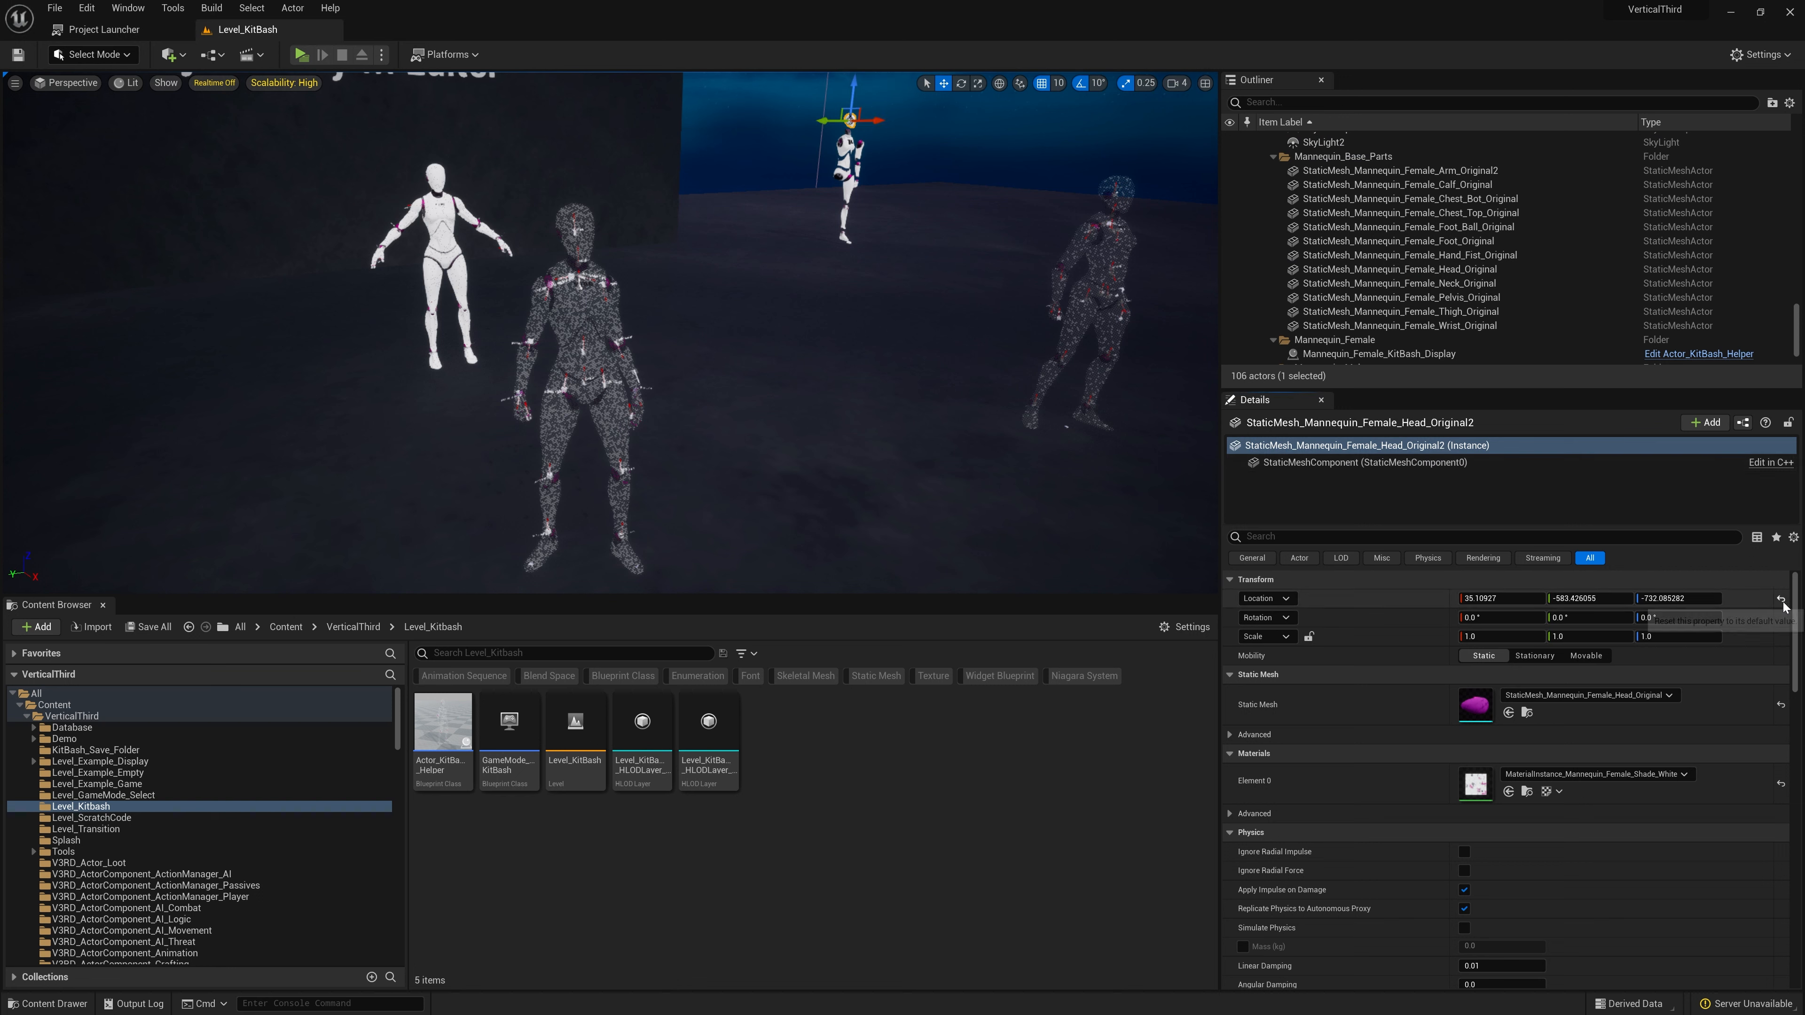
{"action": "left_click", "coordinate": [1781, 599]}
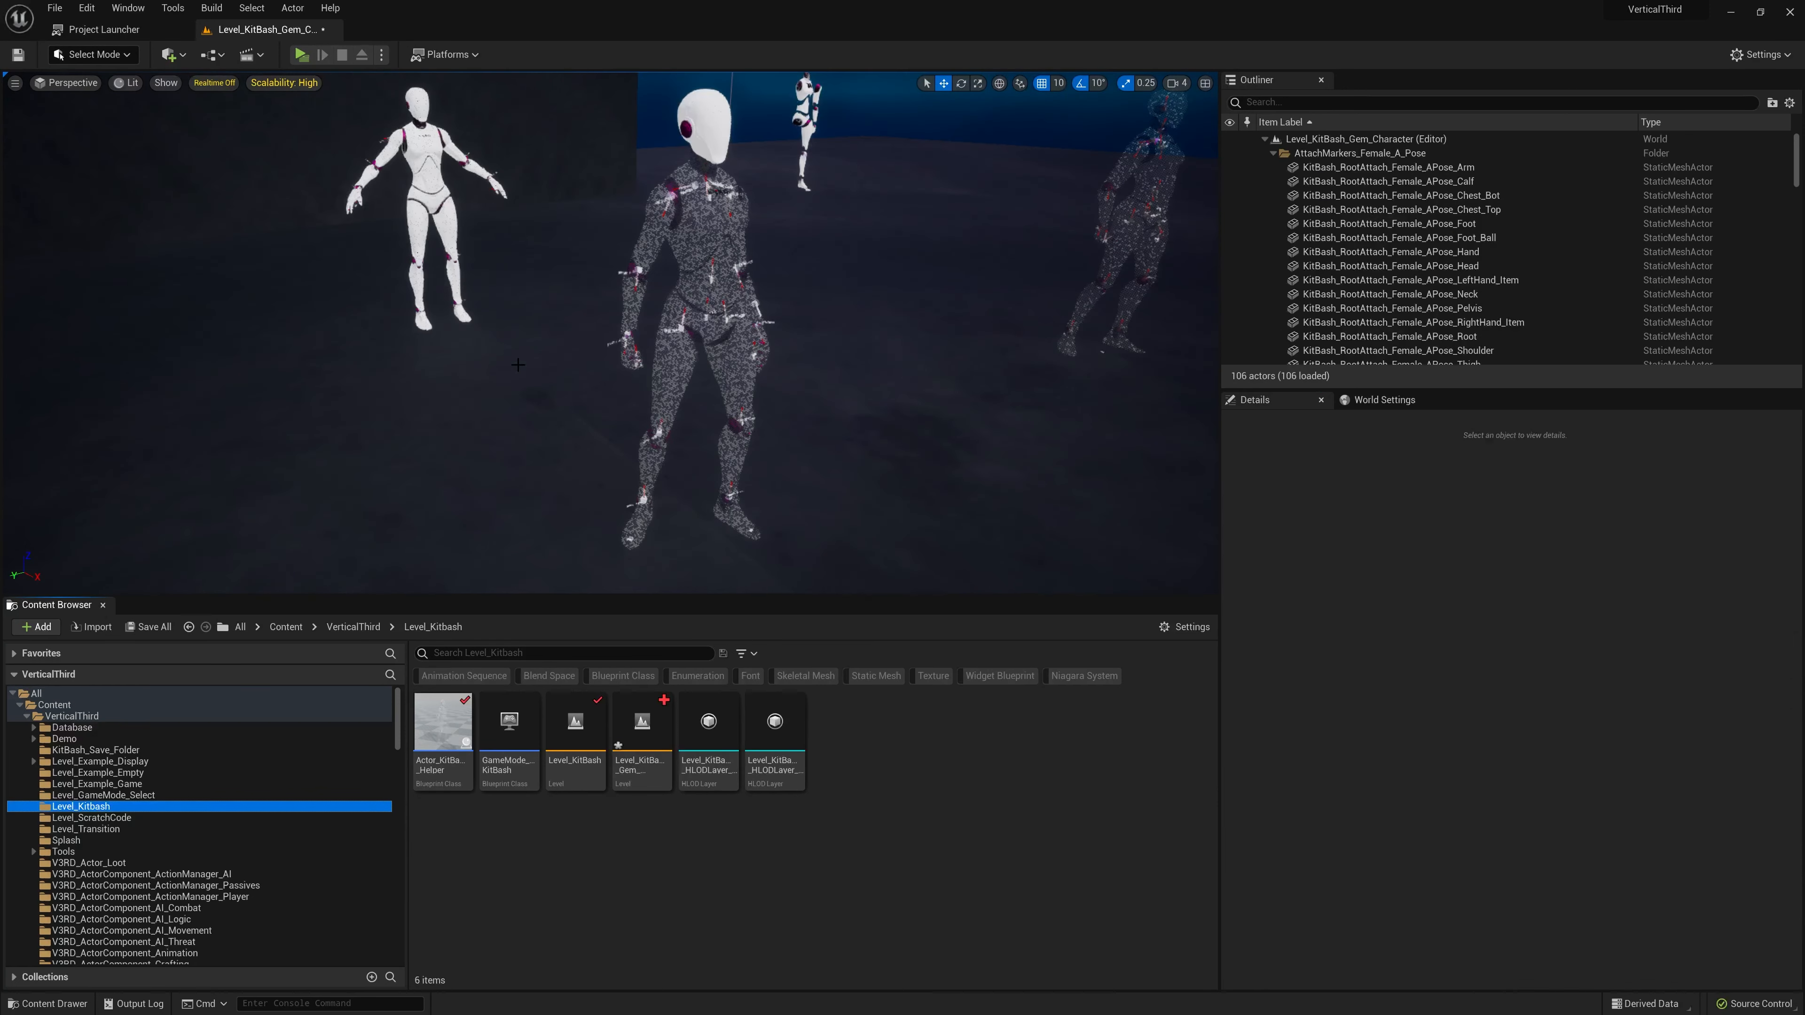
- Collapse all the attach-marker, environment, equipment, instructions, lighting and mannequin folders in the Outliner
{"action": "left_click", "coordinate": [1273, 154]}
{"action": "left_click", "coordinate": [1273, 167]}
{"action": "left_click", "coordinate": [1274, 181]}
{"action": "left_click", "coordinate": [1272, 196]}
{"action": "left_click", "coordinate": [1272, 210]}
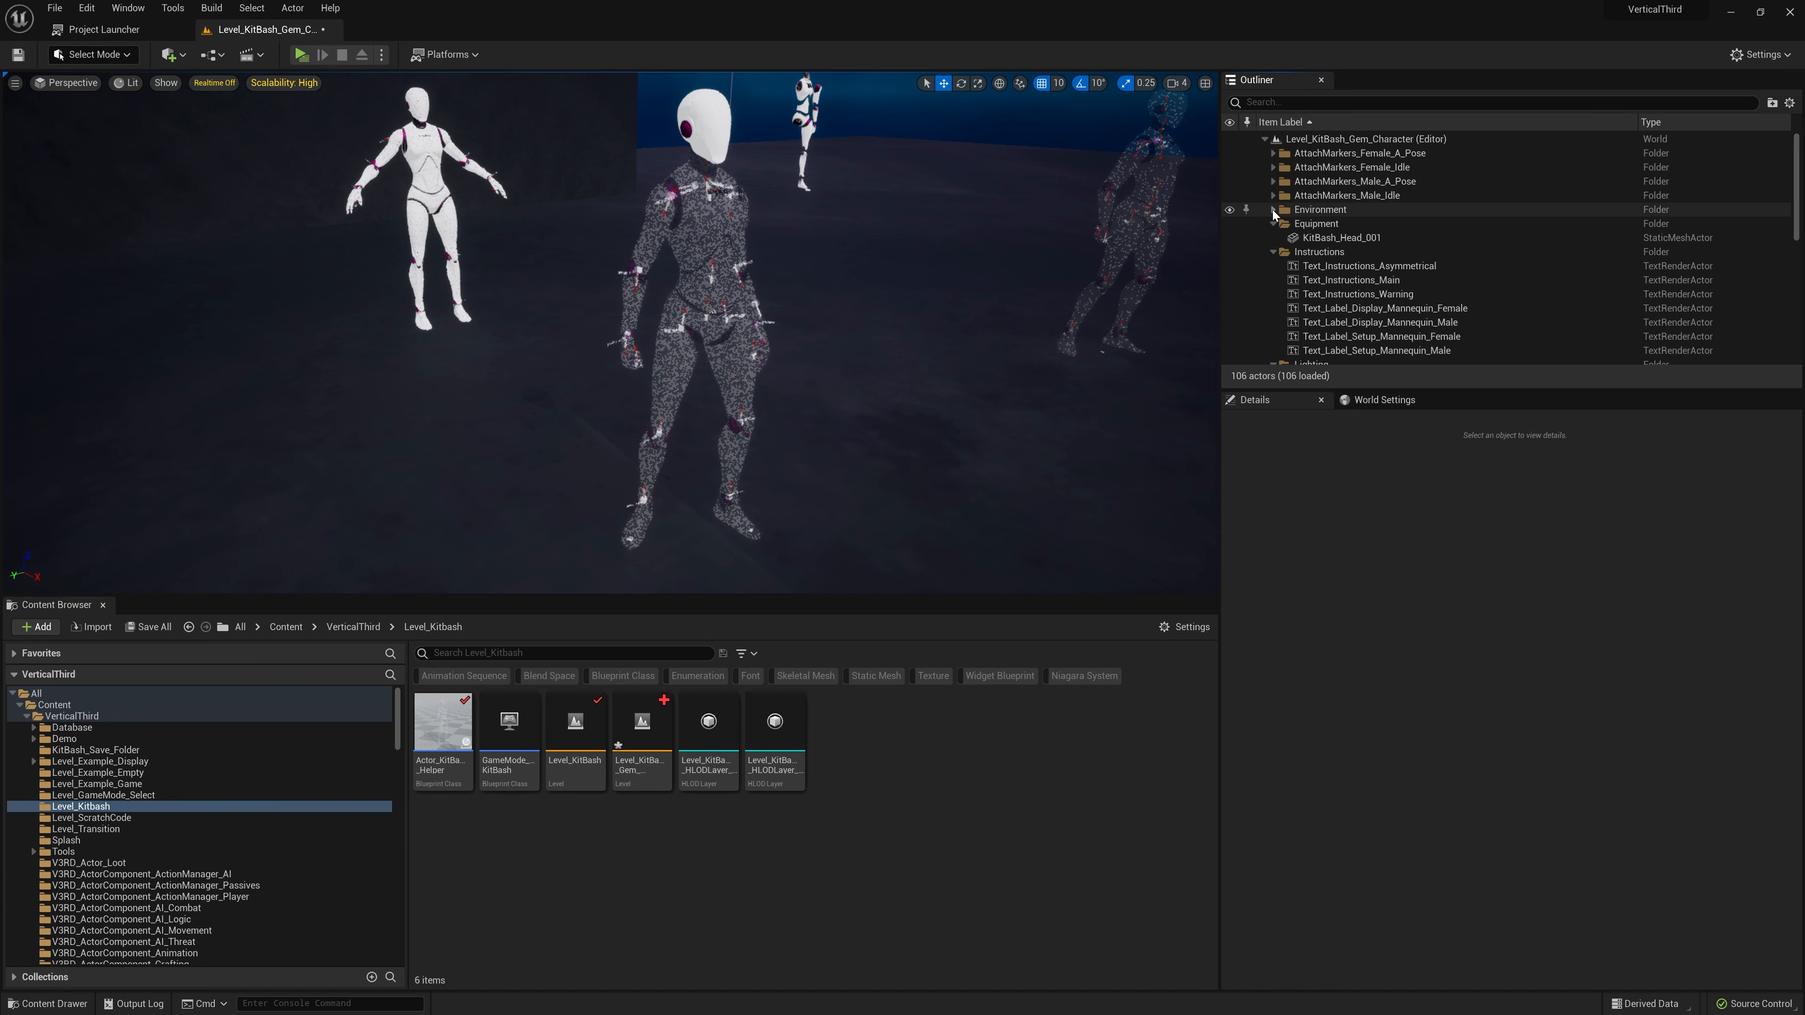
{"action": "left_click", "coordinate": [1272, 223]}
{"action": "left_click", "coordinate": [1271, 238]}
{"action": "left_click", "coordinate": [1271, 251]}
{"action": "left_click", "coordinate": [1273, 266]}
{"action": "left_click", "coordinate": [1272, 280]}
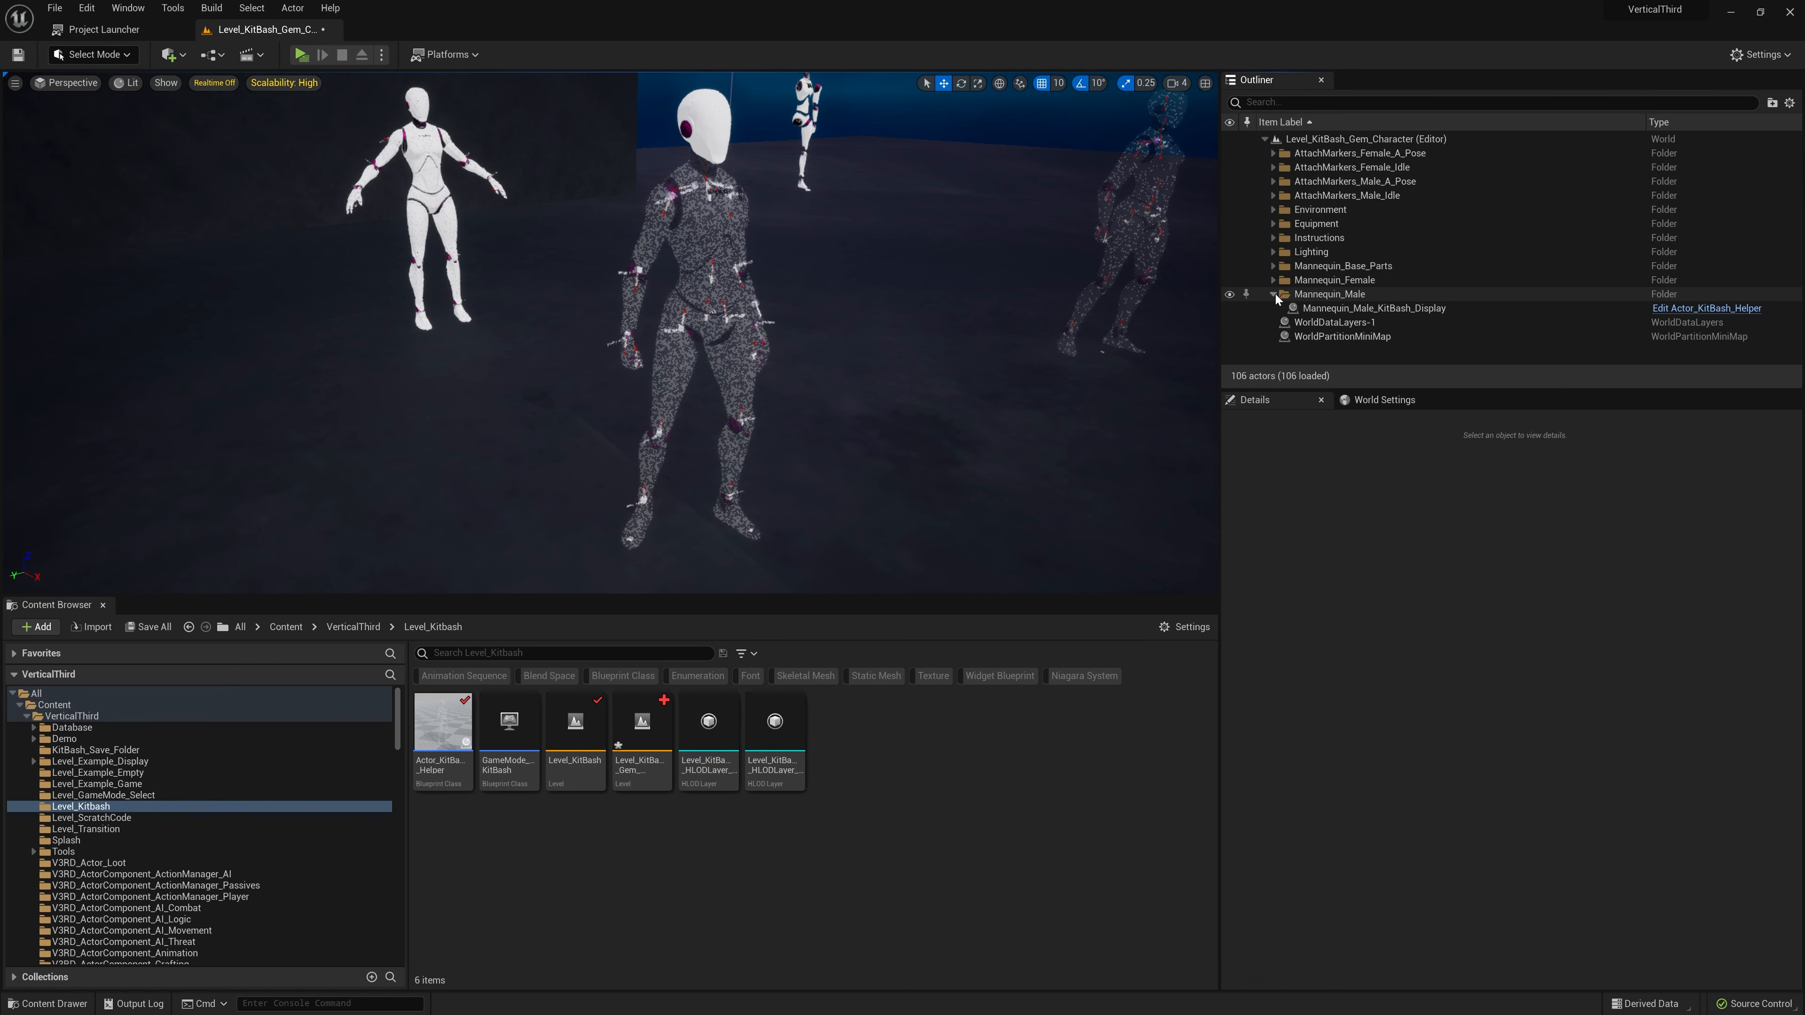
{"action": "left_click", "coordinate": [1273, 294]}
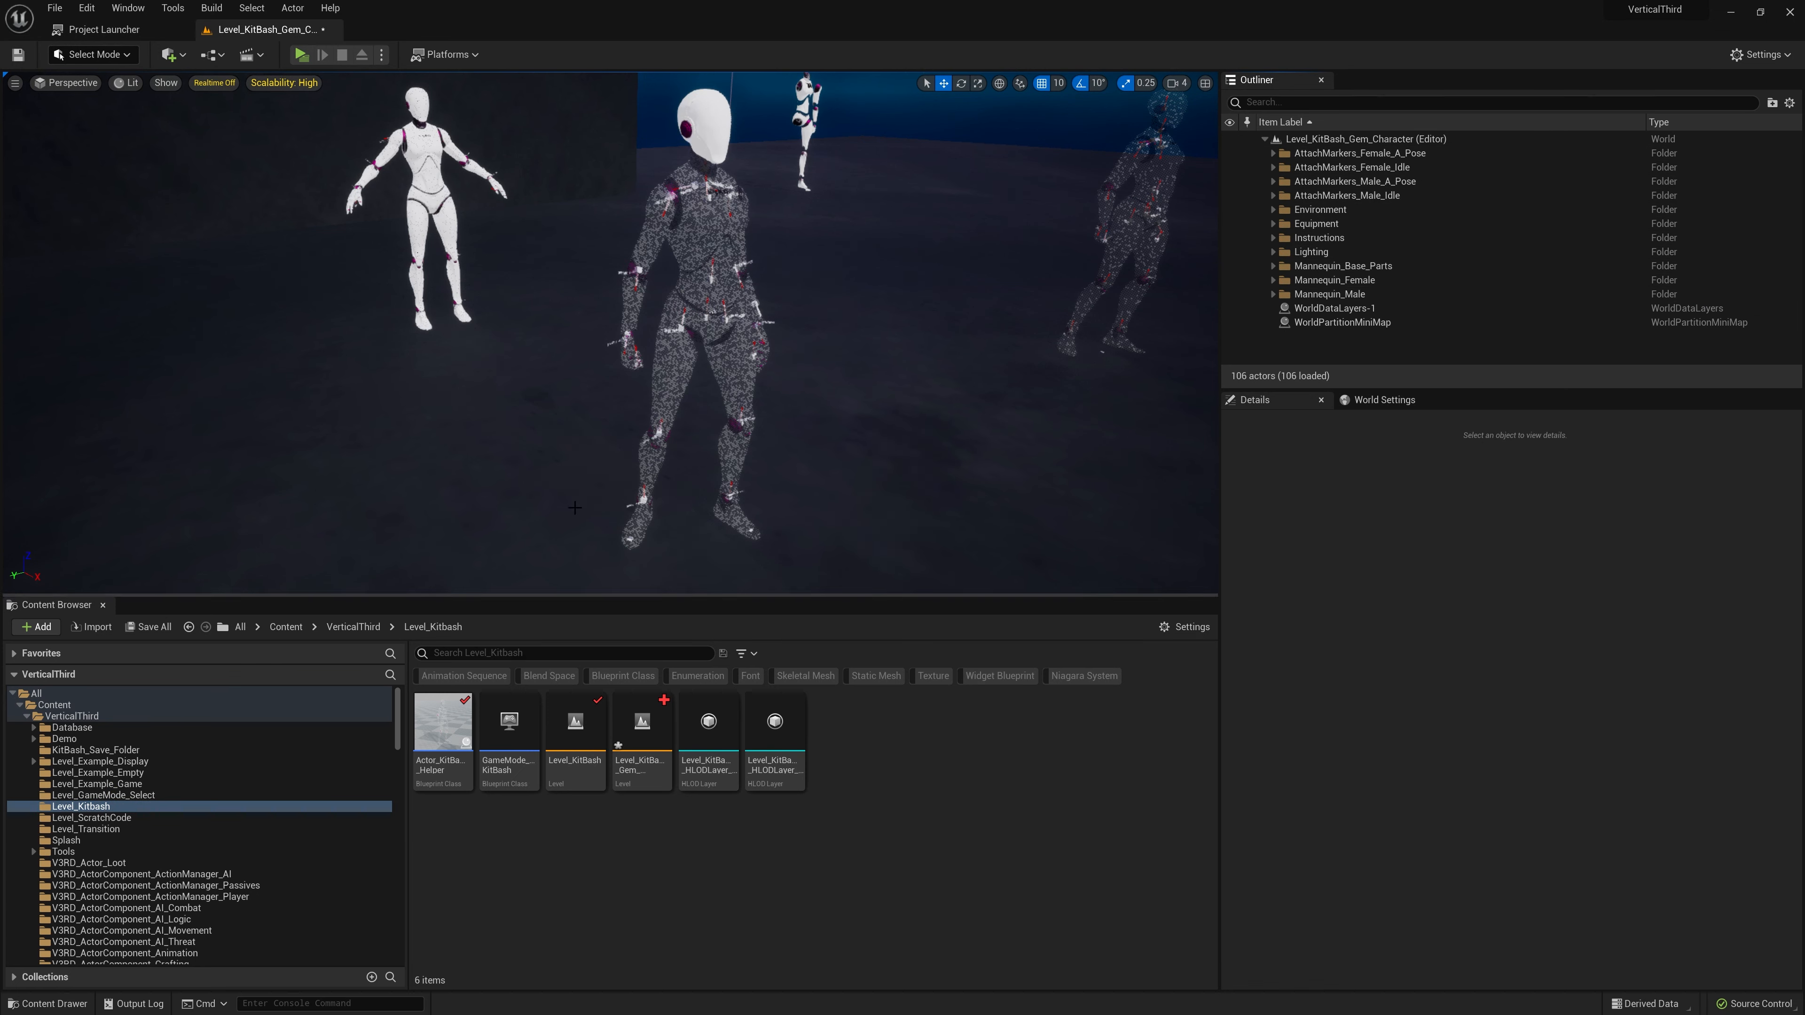
- Place StaticMesh_Icosahedron_VT_00_ET_00 from the V3RD_StaticMesh Gems folder into the level near the idle-pose mannequin
{"action": "left_click_drag", "start_coordinate": [396, 718], "coordinate": [385, 837]}
{"action": "left_click", "coordinate": [163, 691]}
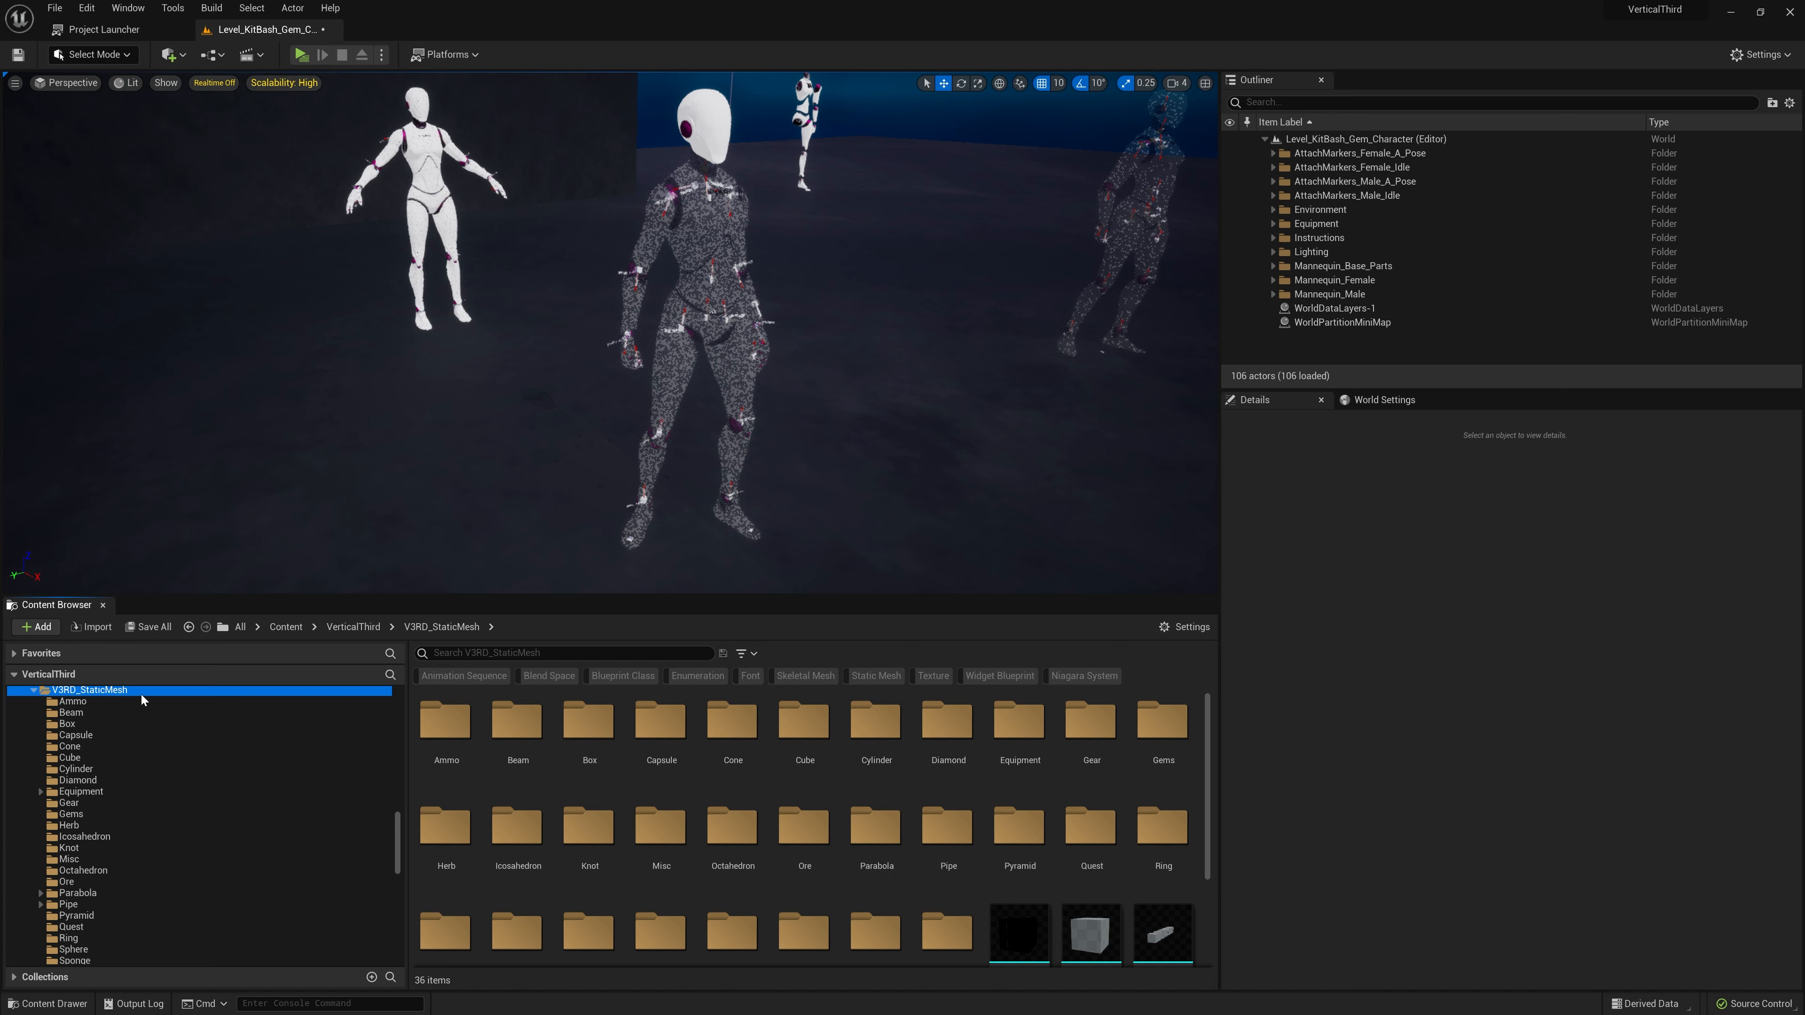
{"action": "left_click", "coordinate": [144, 813]}
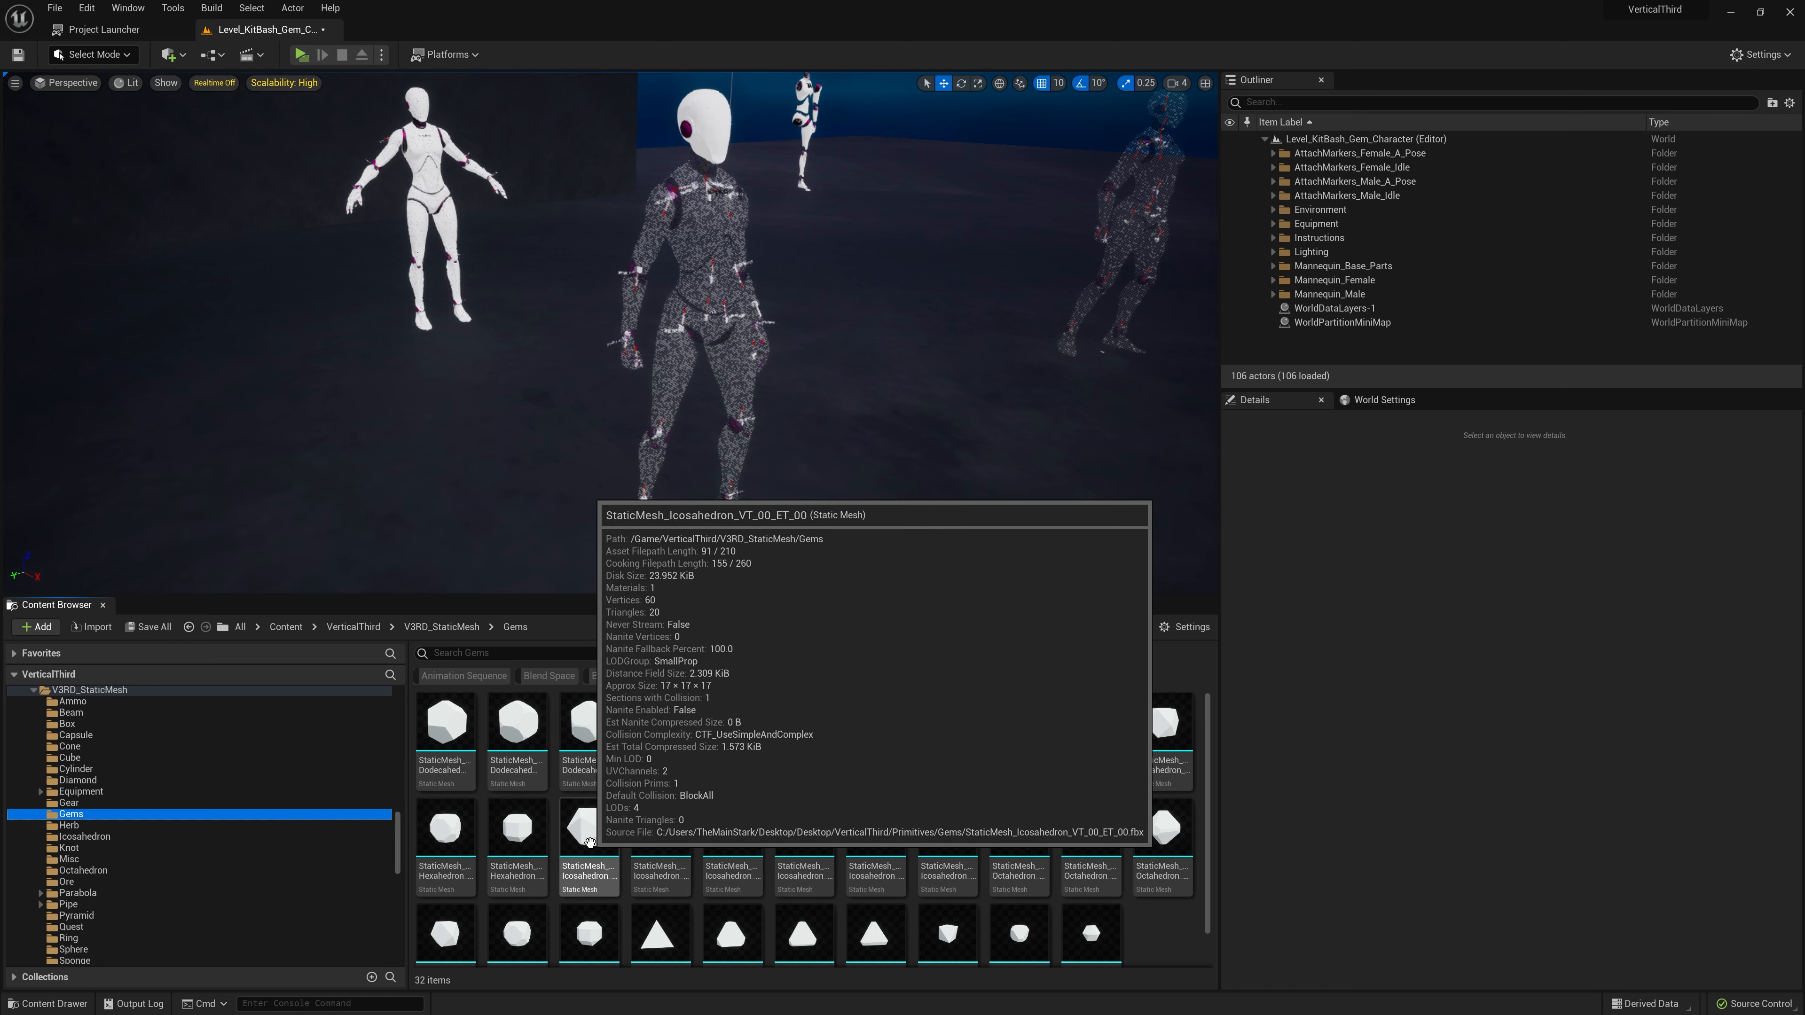
{"action": "left_click", "coordinate": [583, 817]}
{"action": "left_click_drag", "start_coordinate": [583, 817], "coordinate": [504, 442]}
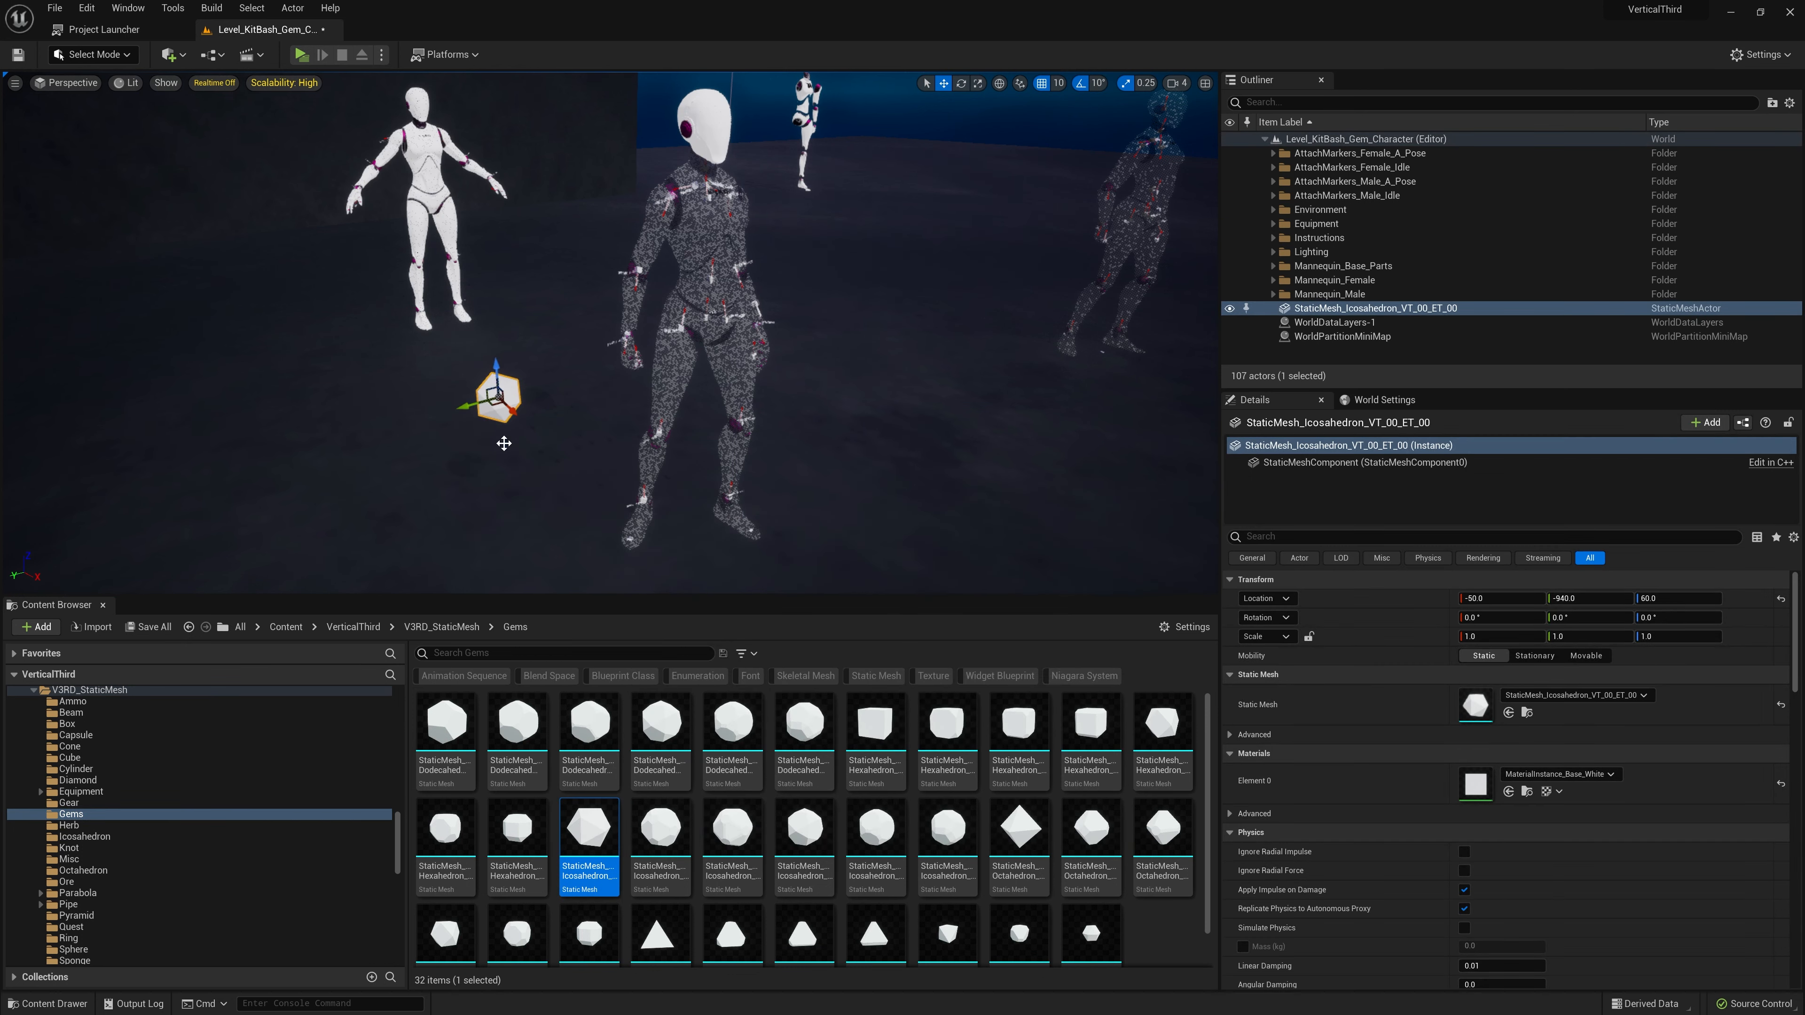
- Assign the MaterialInstance_Weapon_T3 material to the icosahedron gem
{"action": "left_click", "coordinate": [1596, 775]}
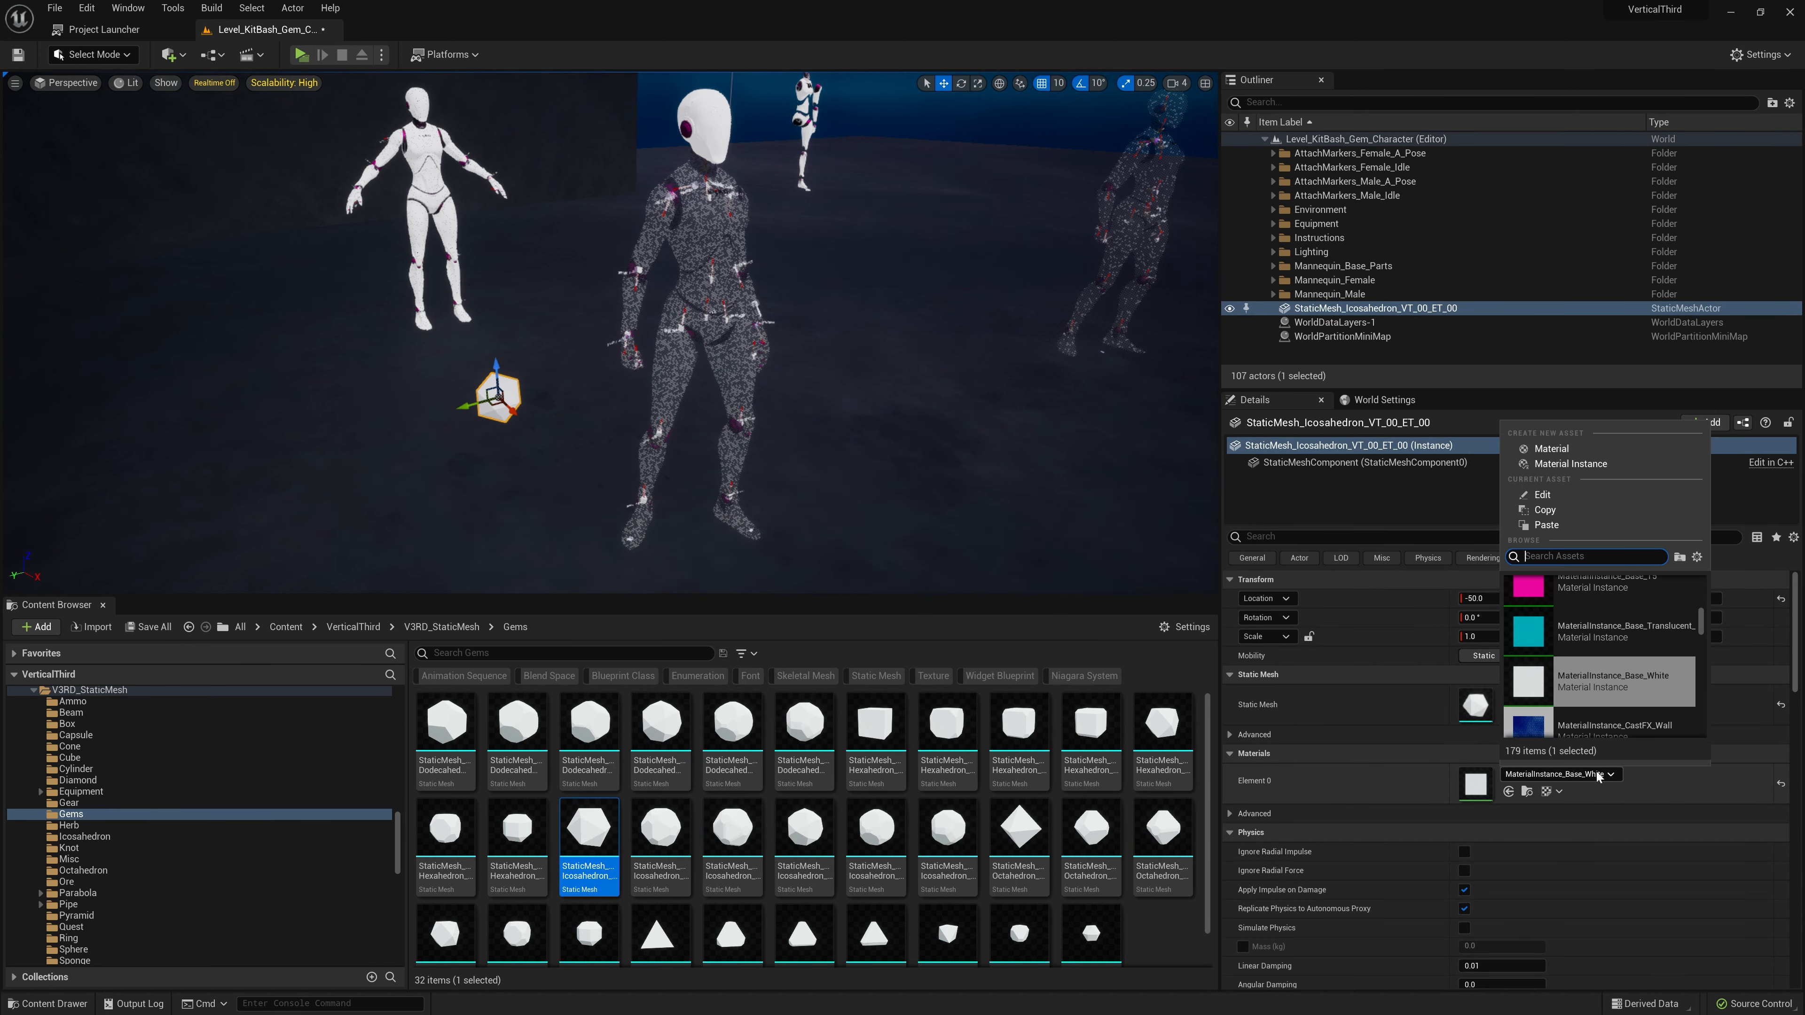
{"action": "type", "text": "t5"}
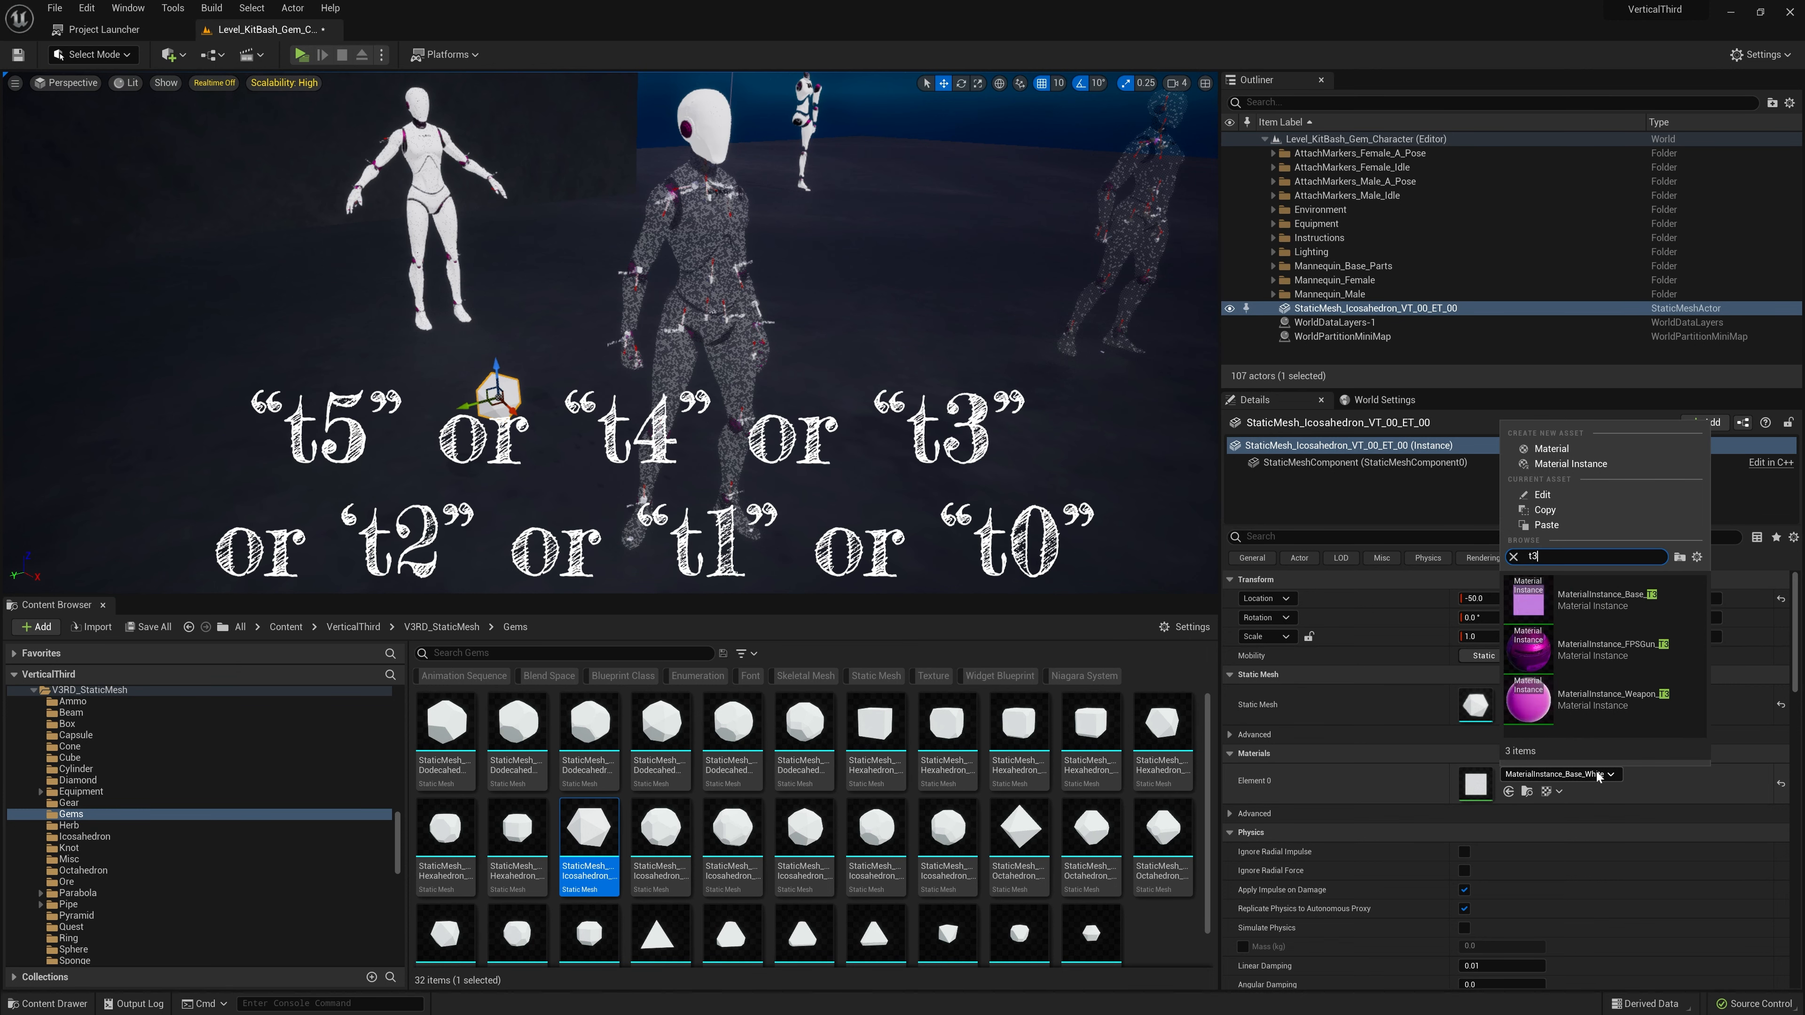
{"action": "left_click", "coordinate": [1601, 699]}
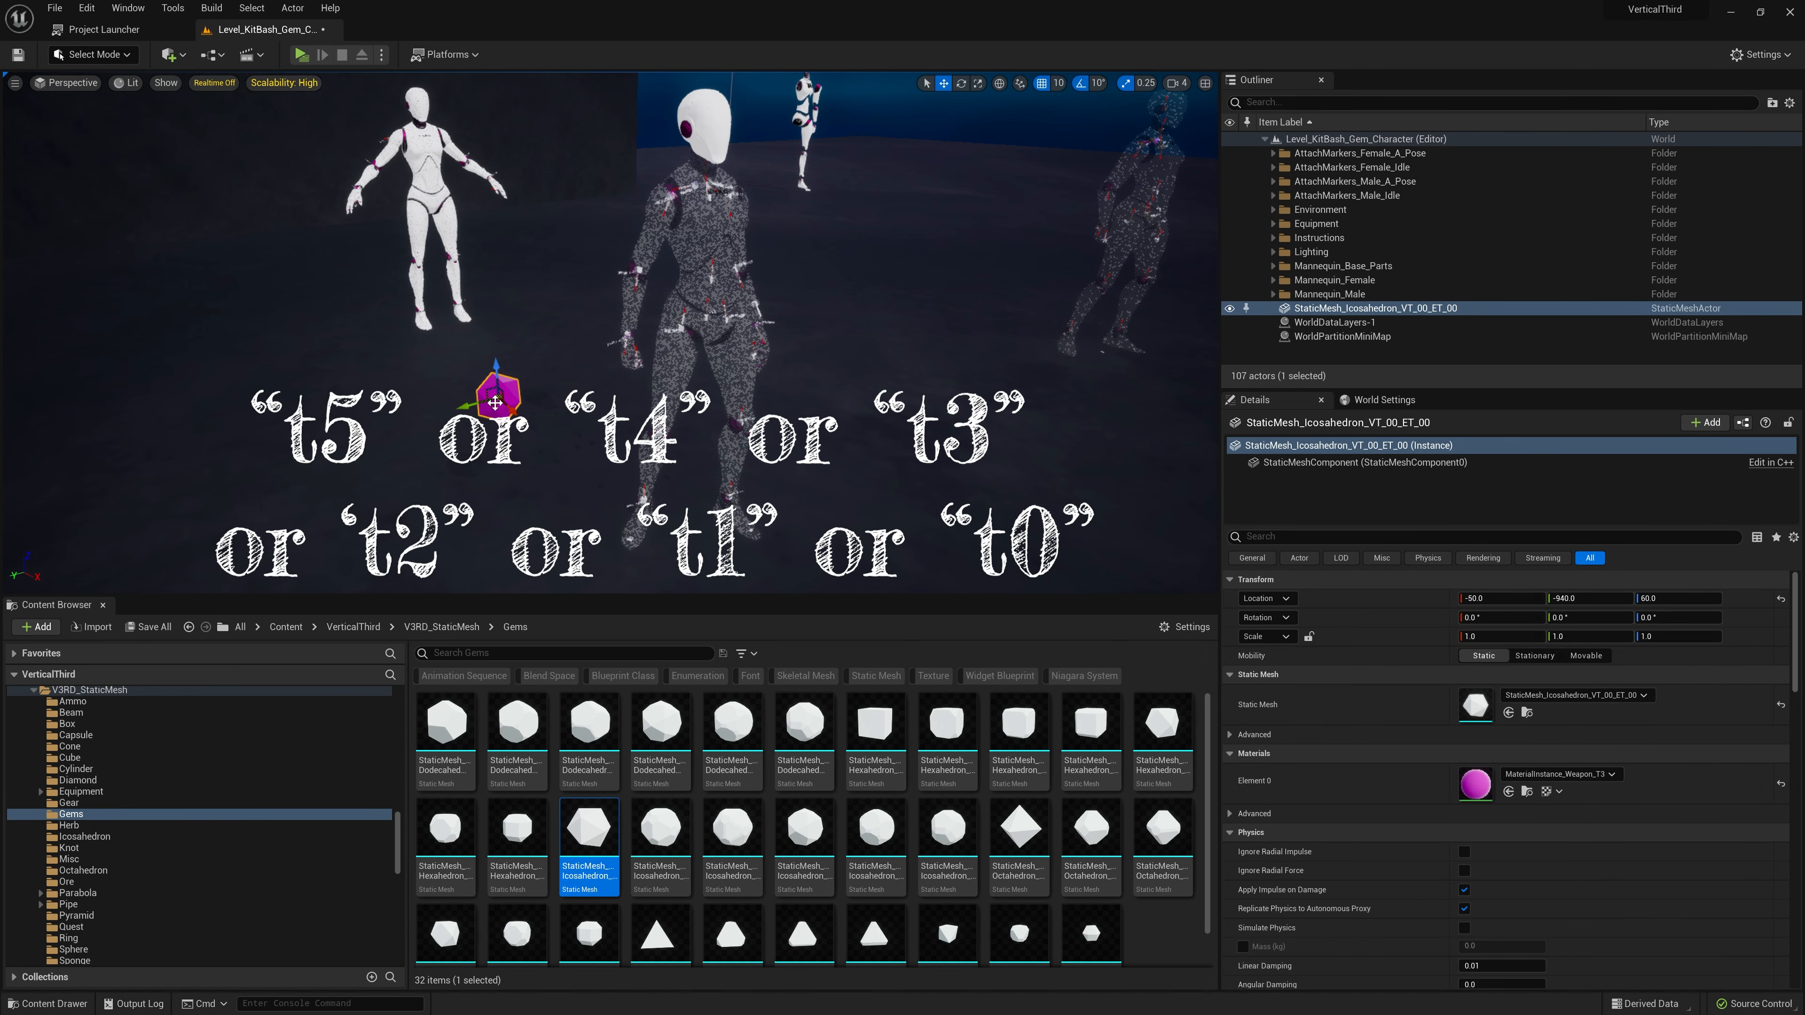
- Move the icosahedron gem onto the mannequin's head and turn off rotation and scale snapping
{"action": "left_click_drag", "start_coordinate": [494, 405], "coordinate": [704, 377]}
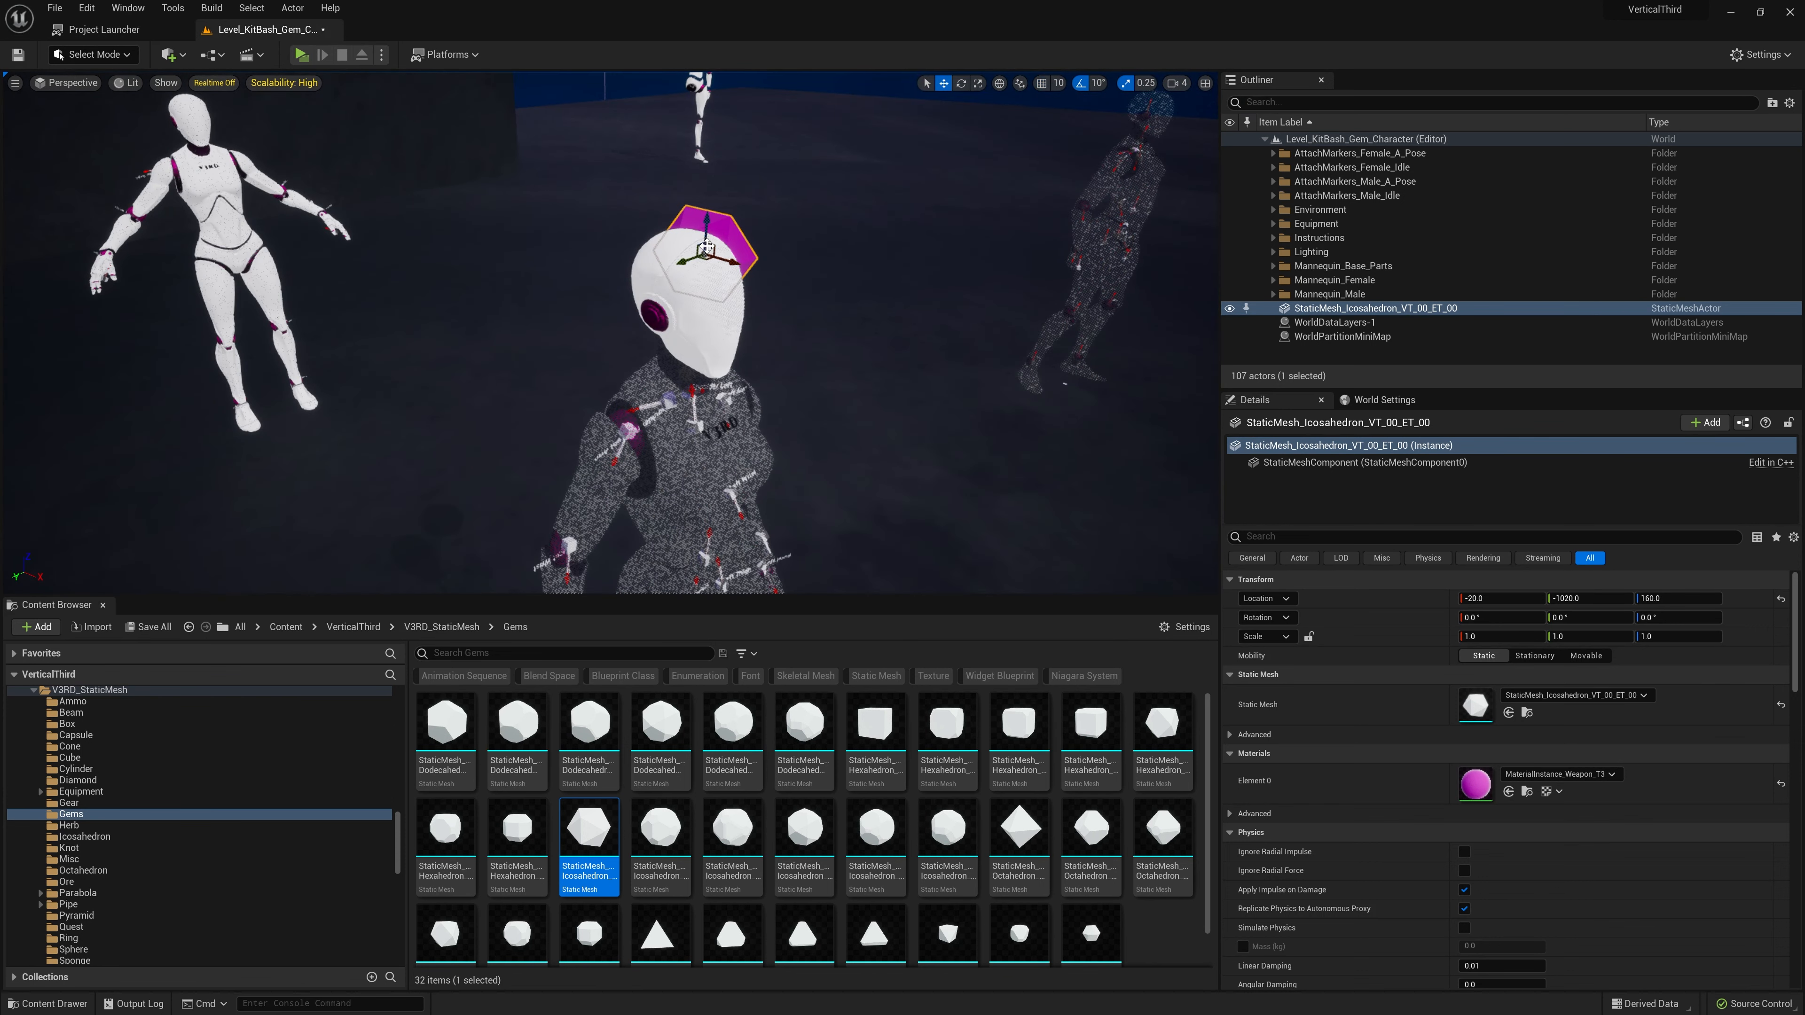
{"action": "left_click_drag", "start_coordinate": [707, 258], "coordinate": [703, 307]}
{"action": "key", "text": "r"}
{"action": "left_click", "coordinate": [1081, 83]}
{"action": "left_click", "coordinate": [1126, 83]}
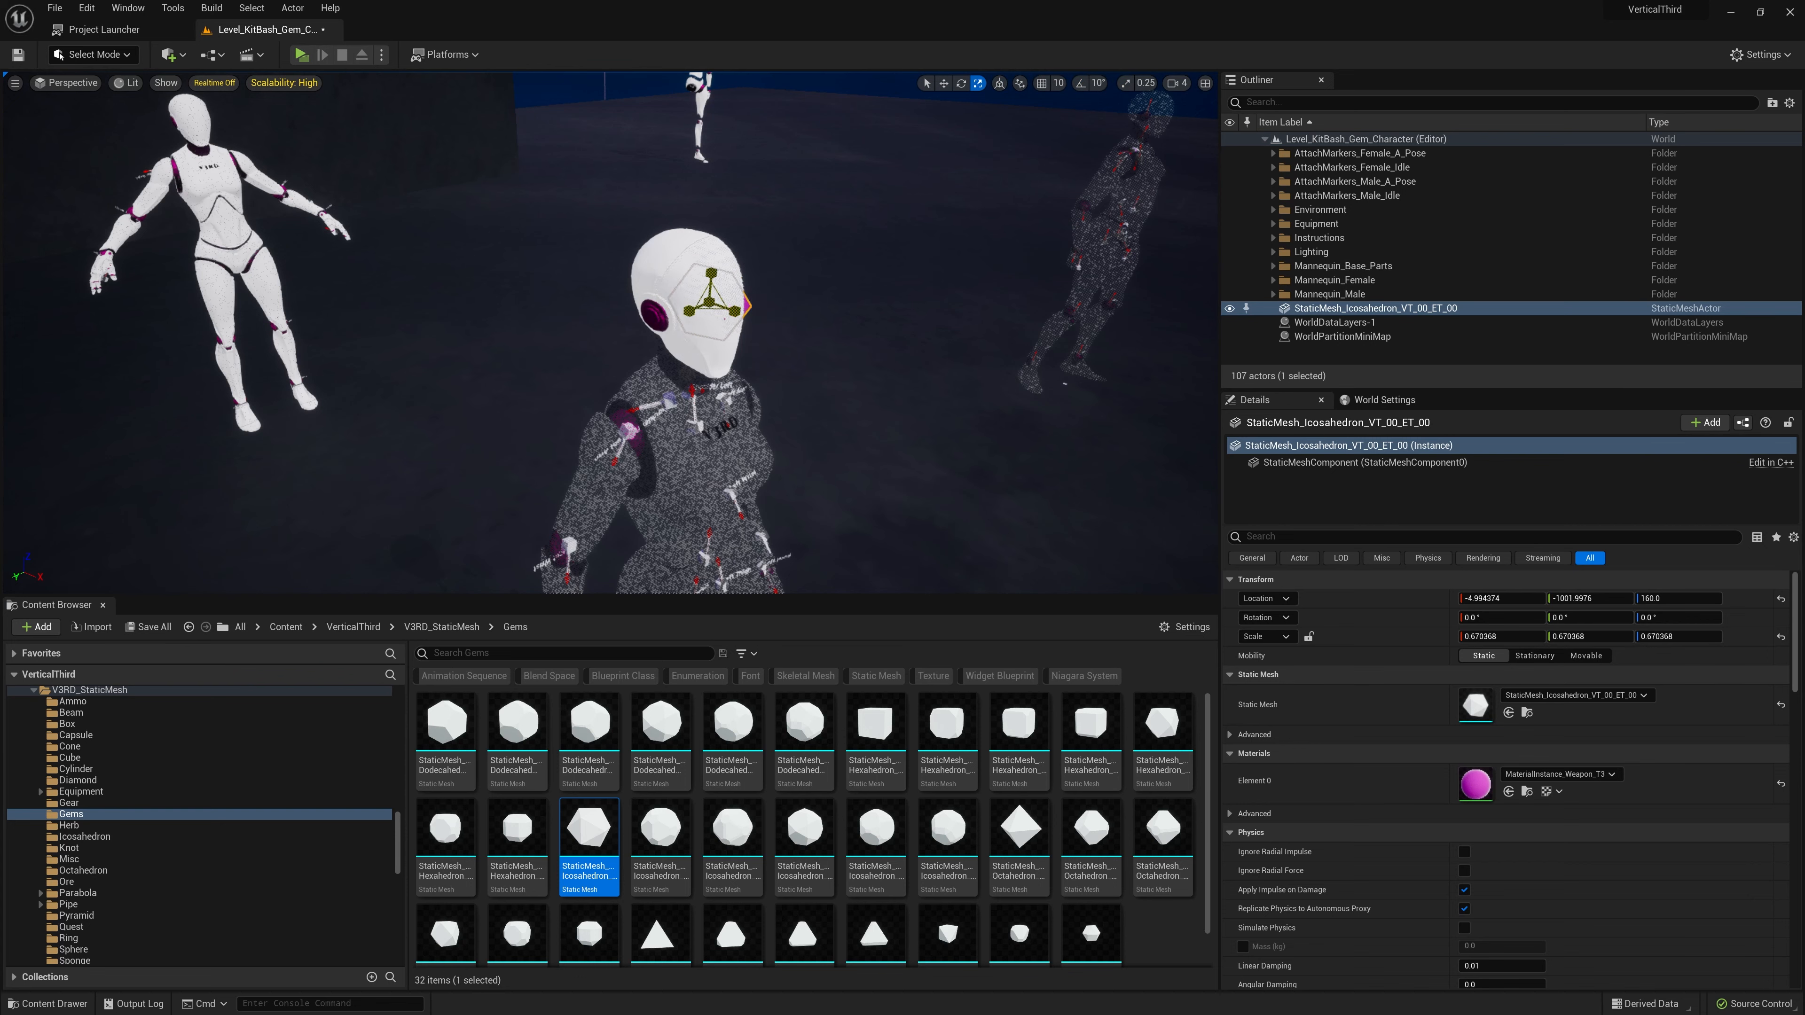
- Scale the icosahedron gem uniformly to about 0.43 and position it at the centre of the upper forehead
{"action": "right_click_drag", "start_coordinate": [726, 233], "coordinate": [539, 254]}
{"action": "key", "text": "w"}
{"action": "left_click_drag", "start_coordinate": [538, 256], "coordinate": [519, 305]}
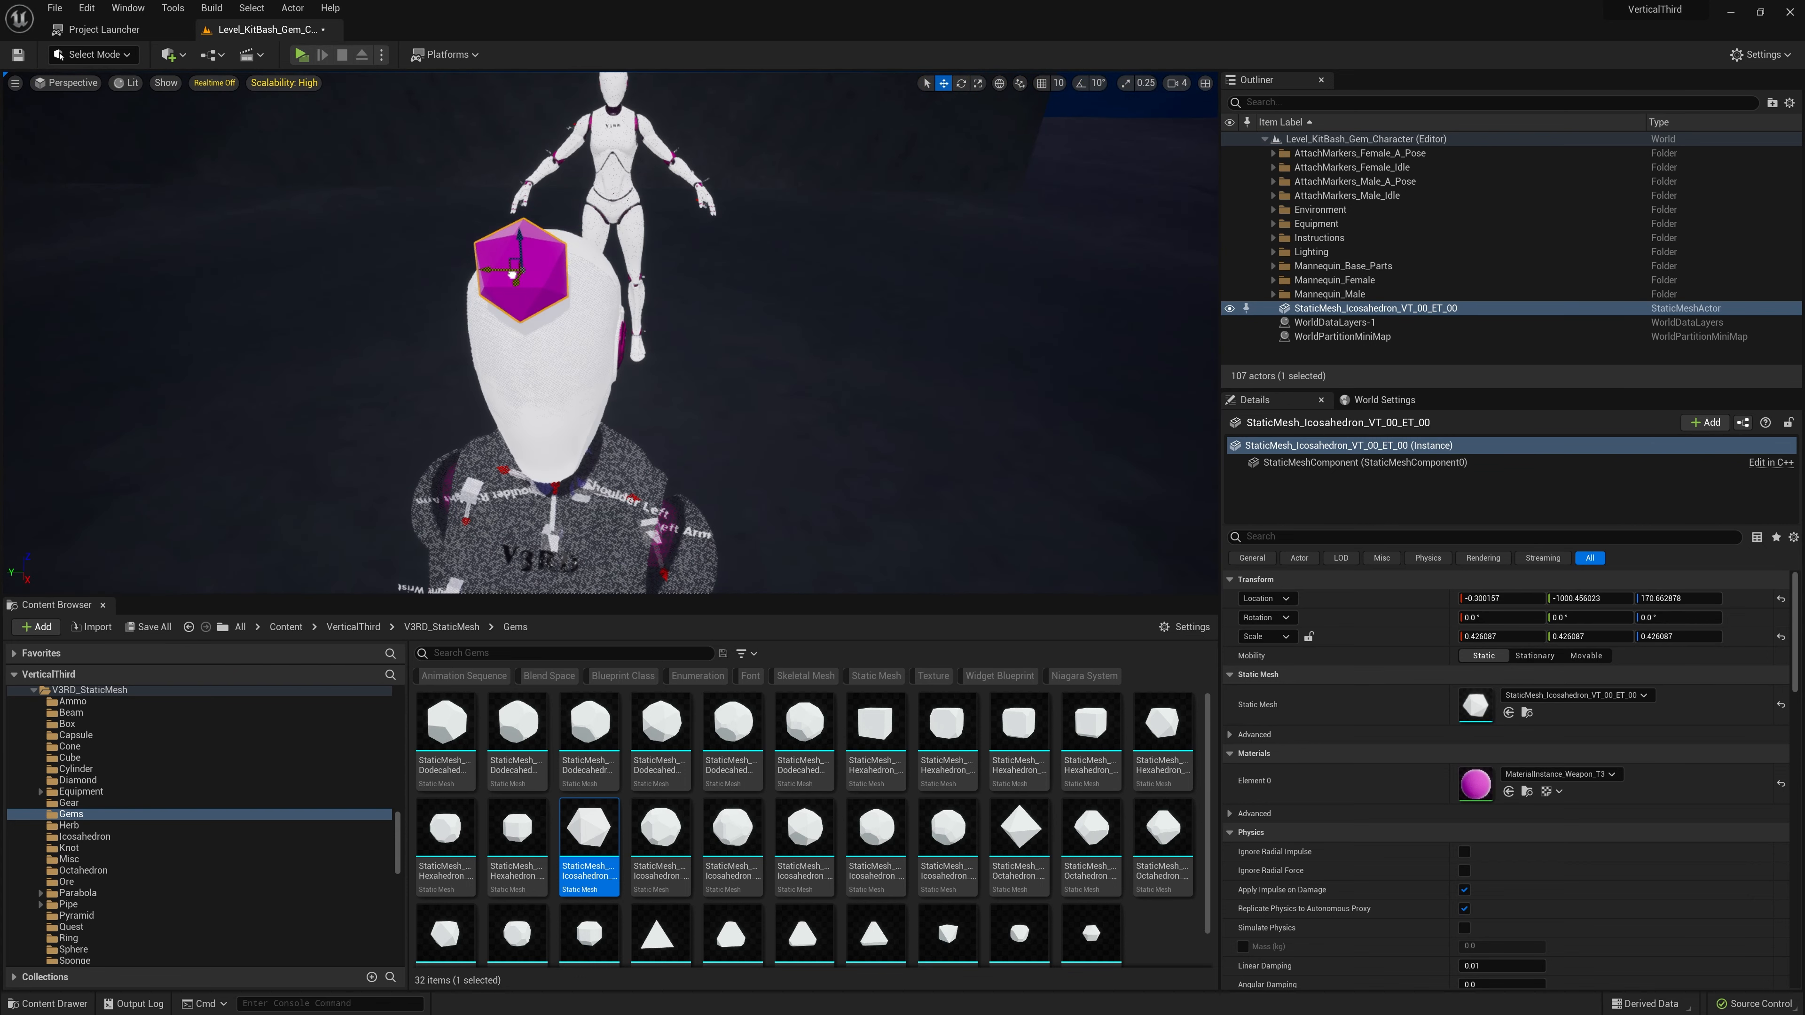
{"action": "right_click_drag", "start_coordinate": [519, 305], "coordinate": [455, 302]}
{"action": "left_click_drag", "start_coordinate": [602, 284], "coordinate": [592, 330]}
{"action": "right_click_drag", "start_coordinate": [592, 330], "coordinate": [736, 239]}
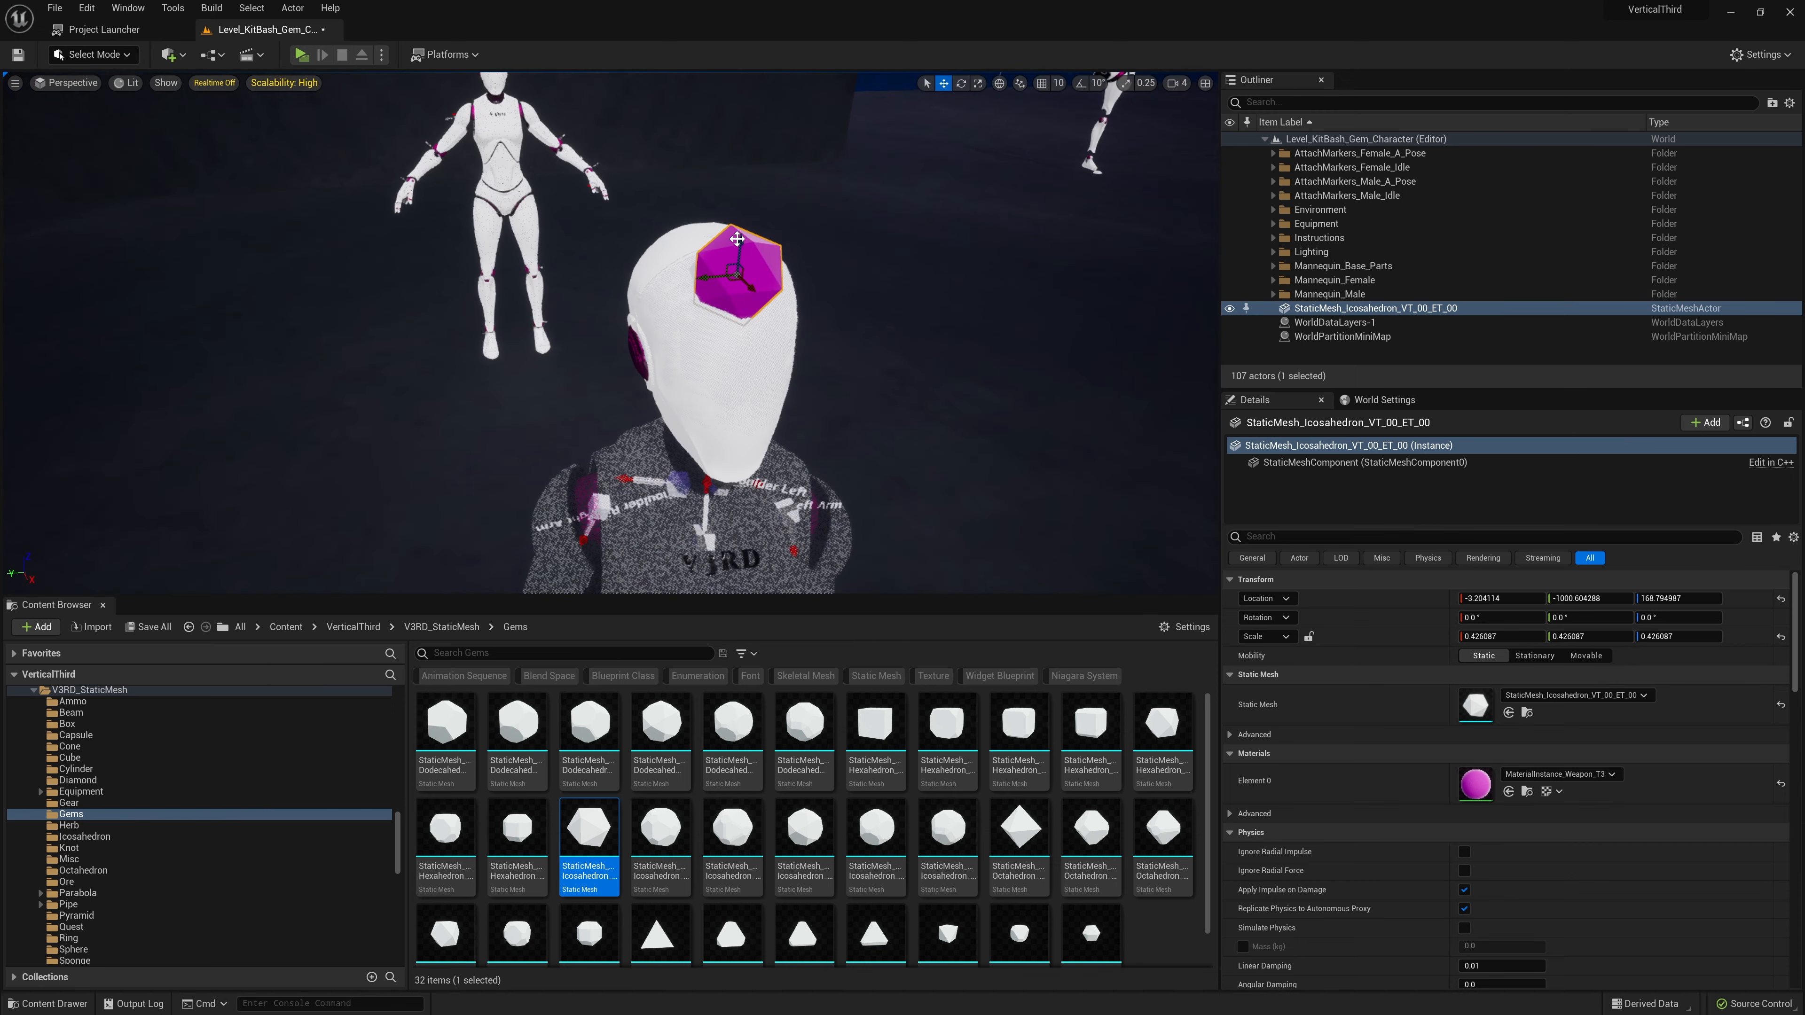
- Duplicate the forehead gem twice and place a rotated copy on each side of it
{"action": "left_click_drag", "start_coordinate": [755, 304], "coordinate": [509, 314], "text": "alt"}
{"action": "key", "text": "ctrl+d"}
{"action": "left_click_drag", "start_coordinate": [653, 329], "coordinate": [671, 326]}
{"action": "left_click_drag", "start_coordinate": [672, 326], "coordinate": [540, 331], "text": "alt"}
{"action": "key", "text": "ctrl+d"}
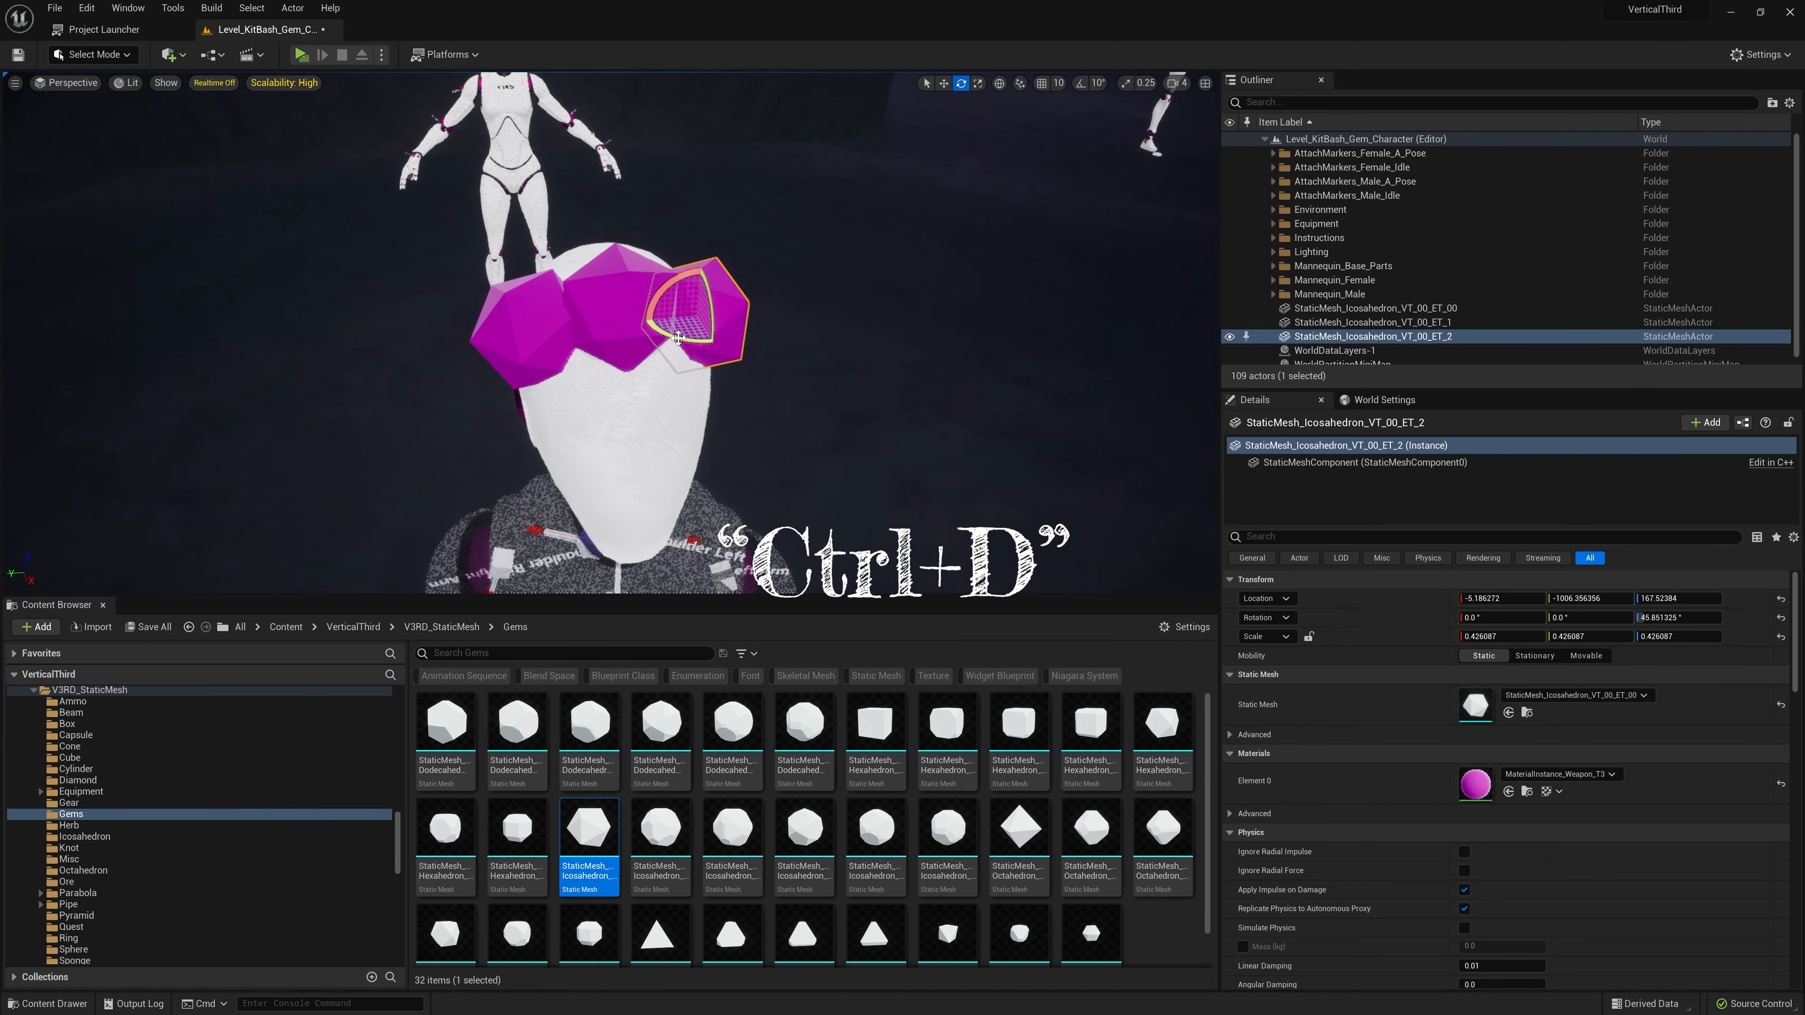
{"action": "left_click_drag", "start_coordinate": [697, 330], "coordinate": [839, 412], "text": "alt"}
- Duplicate the StaticMesh_Icosahedron_VT_00_ET_1 side gem and continue the row with two copies around the side of the head
{"action": "left_click", "coordinate": [620, 250]}
{"action": "key", "text": "ctrl+e"}
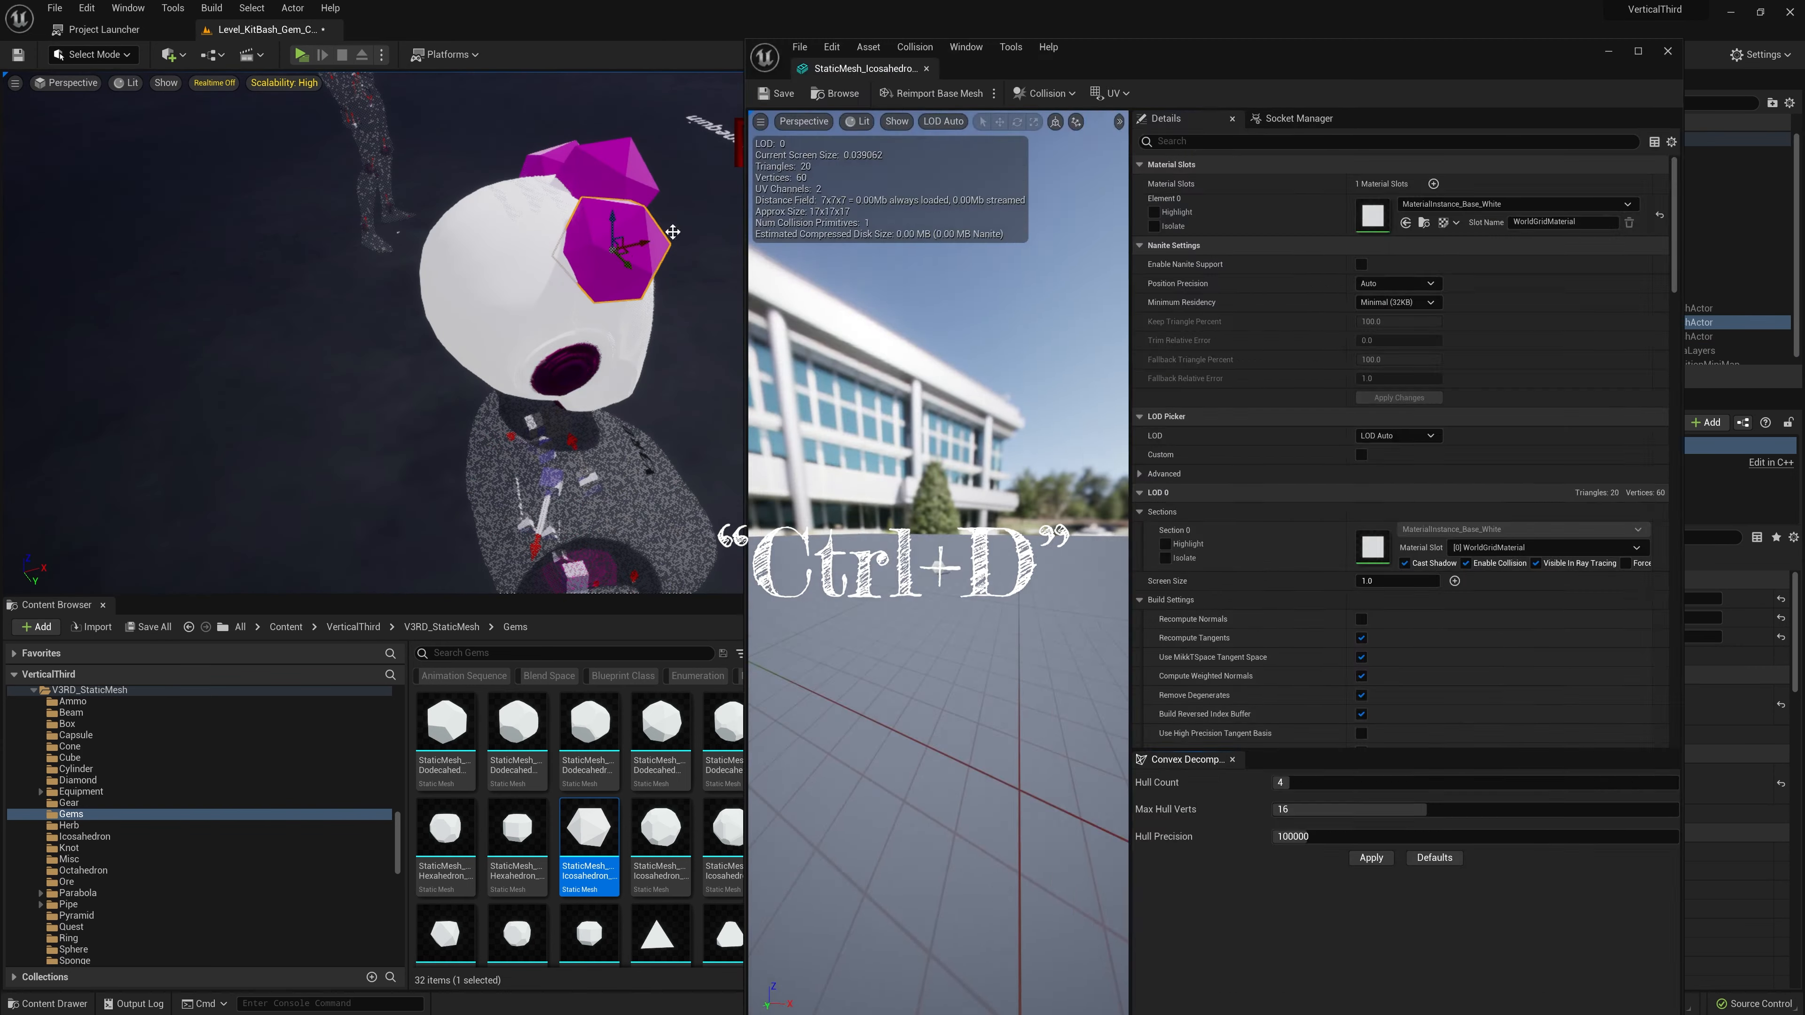
{"action": "left_click", "coordinate": [1672, 50]}
{"action": "key", "text": "ctrl+d"}
{"action": "left_click_drag", "start_coordinate": [615, 251], "coordinate": [675, 313]}
{"action": "left_click_drag", "start_coordinate": [495, 329], "coordinate": [492, 342]}
{"action": "left_click_drag", "start_coordinate": [492, 341], "coordinate": [569, 295], "text": "alt"}
{"action": "key", "text": "ctrl+d"}
{"action": "left_click_drag", "start_coordinate": [570, 296], "coordinate": [768, 245], "text": "alt"}
- Add three more rotated gem copies around the head to complete the ring of icosahedrons
{"action": "key", "text": "ctrl+d"}
{"action": "key", "text": "e"}
{"action": "left_click_drag", "start_coordinate": [767, 244], "coordinate": [798, 250], "text": "alt"}
{"action": "key", "text": "w"}
{"action": "key", "text": "ctrl+d"}
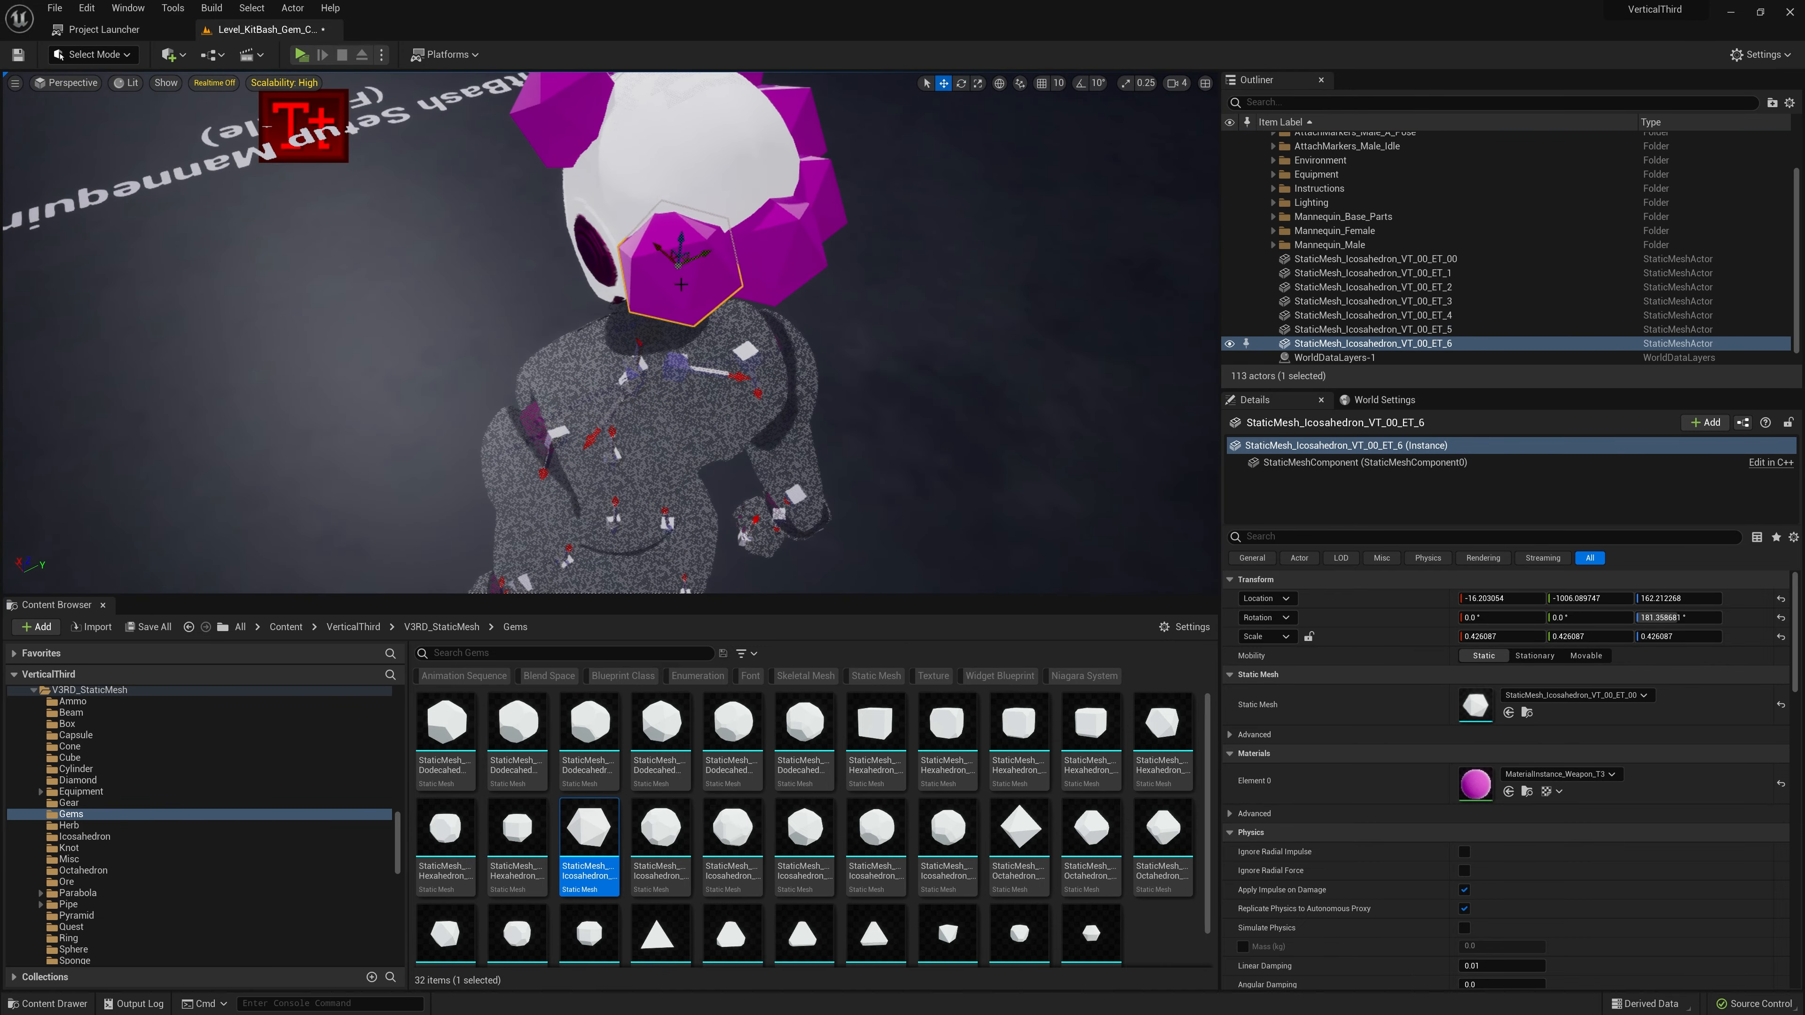
{"action": "key", "text": "ctrl+d"}
{"action": "left_click_drag", "start_coordinate": [679, 263], "coordinate": [636, 226]}
{"action": "left_click_drag", "start_coordinate": [636, 226], "coordinate": [796, 235], "text": "alt"}
{"action": "key", "text": "e"}
{"action": "key", "text": "w"}
{"action": "left_click_drag", "start_coordinate": [552, 241], "coordinate": [693, 320]}
{"action": "left_click_drag", "start_coordinate": [693, 320], "coordinate": [746, 298]}
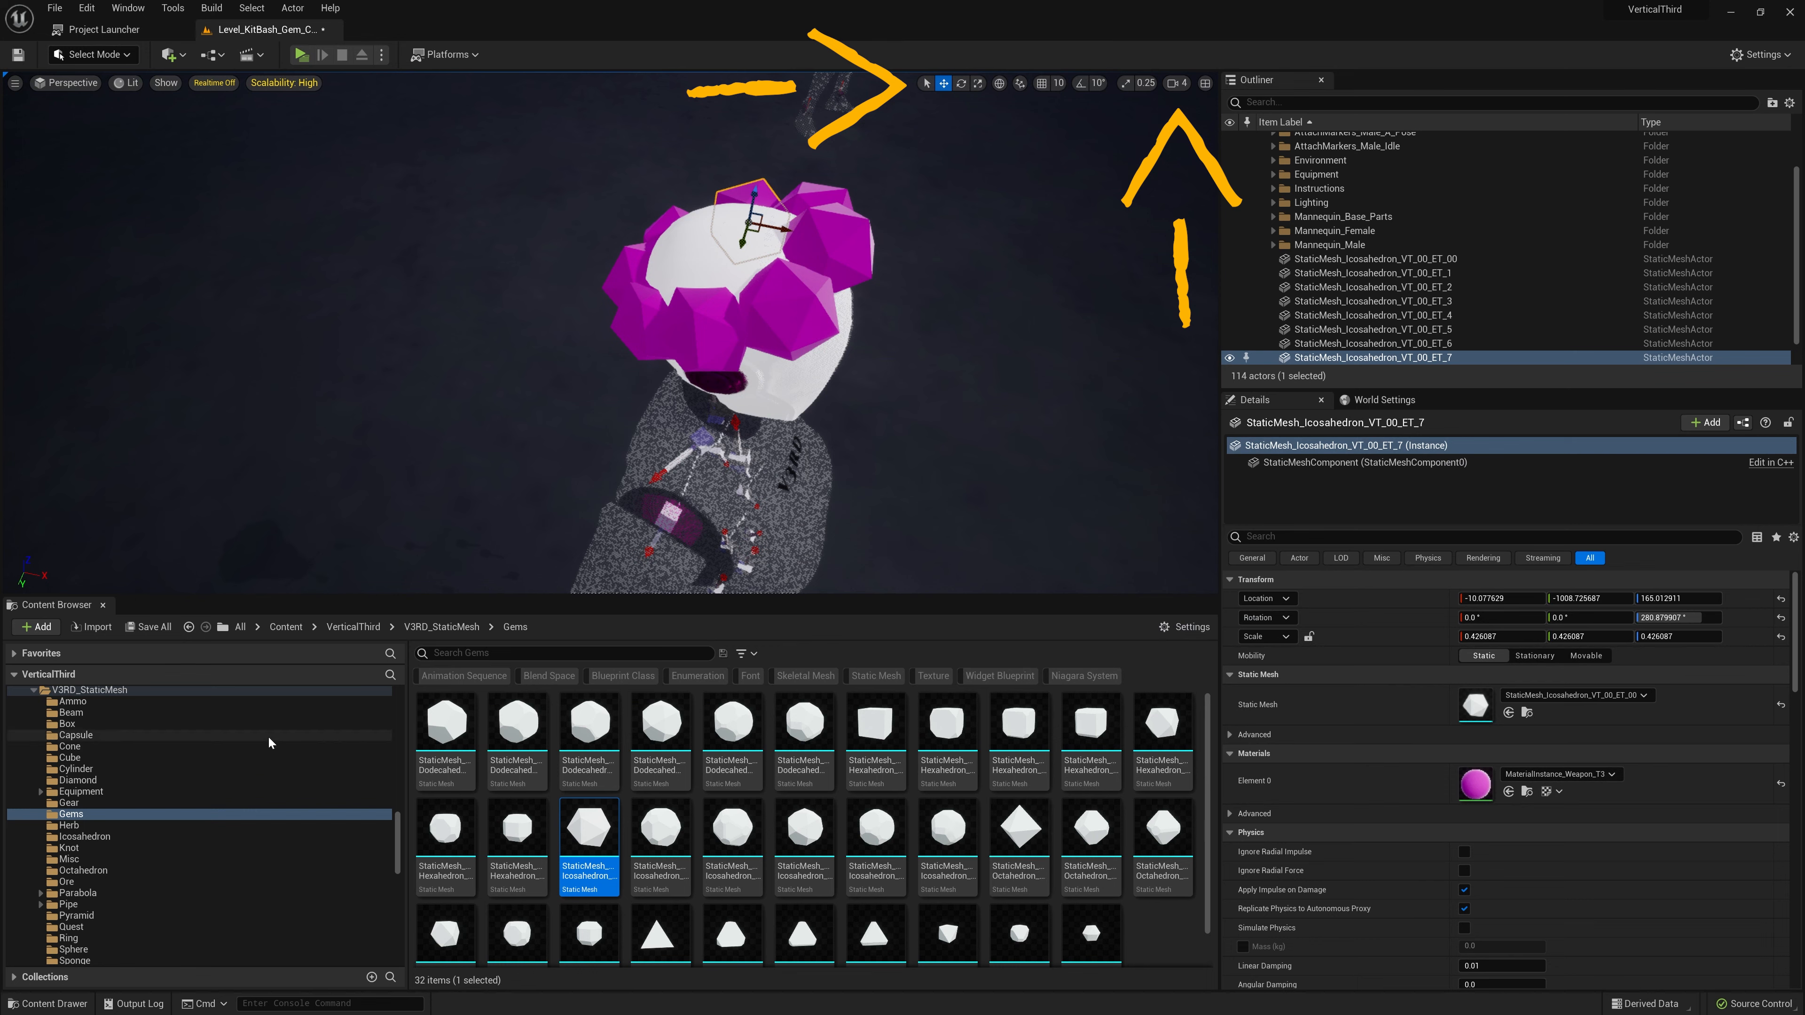
- Place StaticMesh_Gem_Segments_06_Large from the Diamond folder on the head and assign it MaterialInstance_Base_T2
{"action": "left_click", "coordinate": [207, 814]}
{"action": "scroll", "coordinate": [168, 735], "scroll_direction": "down", "scroll_amount": 2}
{"action": "left_click", "coordinate": [128, 711]}
{"action": "left_click_drag", "start_coordinate": [661, 828], "coordinate": [785, 355]}
{"action": "key", "text": "e"}
{"action": "left_click", "coordinate": [1558, 774]}
{"action": "left_click", "coordinate": [1613, 727]}
- Turn the large gem over, tilt it to about -28°, flatten its Z scale to about 0.38 and seat it inside the gem ring
{"action": "key", "text": "w"}
{"action": "key", "text": "e"}
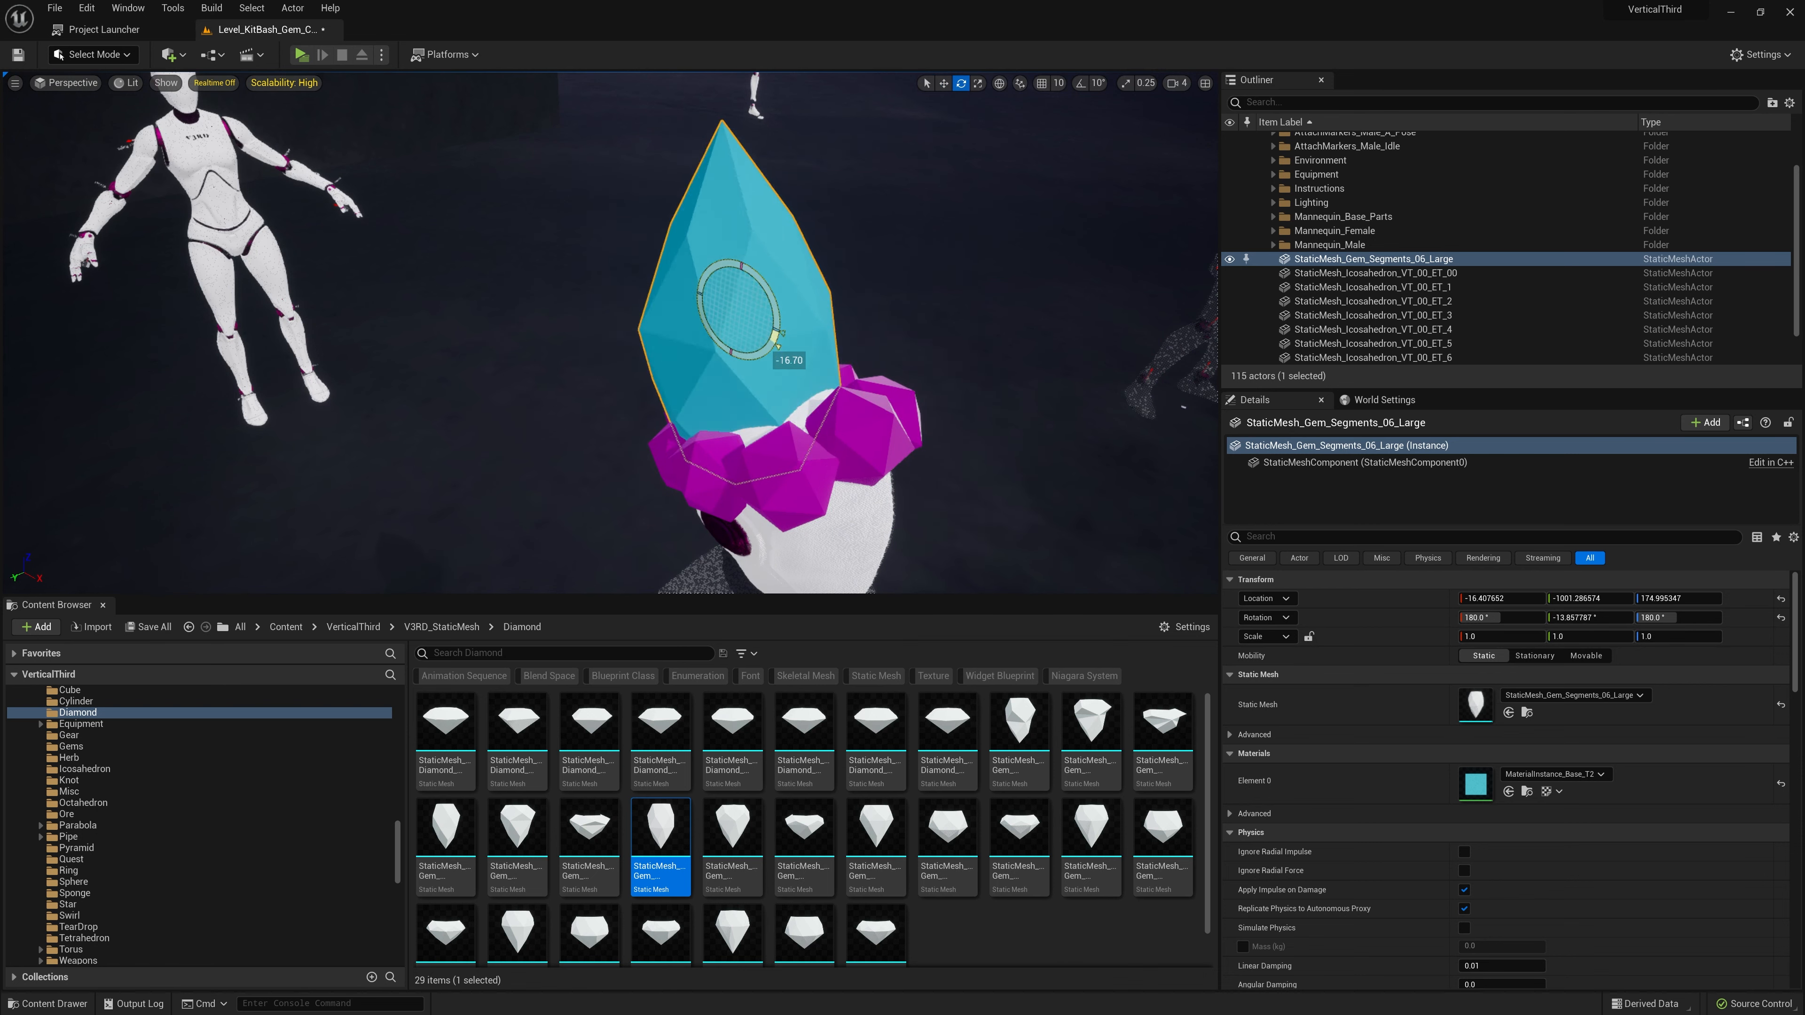
{"action": "key", "text": "r"}
{"action": "mouse_move", "coordinate": [736, 283]}
{"action": "left_mouse_down"}
{"action": "mouse_move", "coordinate": [736, 327]}
{"action": "mouse_move", "coordinate": [736, 305]}
{"action": "left_mouse_up"}
{"action": "key", "text": "w"}
{"action": "left_click_drag", "start_coordinate": [749, 313], "coordinate": [792, 390]}
{"action": "left_click_drag", "start_coordinate": [791, 389], "coordinate": [692, 256], "text": "alt"}
{"action": "key", "text": "e"}
{"action": "left_click_drag", "start_coordinate": [693, 256], "coordinate": [745, 369], "text": "alt"}
{"action": "key", "text": "w"}
{"action": "left_click_drag", "start_coordinate": [643, 276], "coordinate": [643, 272]}
{"action": "left_click_drag", "start_coordinate": [643, 271], "coordinate": [661, 384], "text": "alt"}
- Look through the primitive static mesh folders, including Box, Icosahedron, Knot and Octahedron, for another shape
{"action": "scroll", "coordinate": [936, 707], "scroll_direction": "down", "scroll_amount": 1}
{"action": "scroll", "coordinate": [121, 729], "scroll_direction": "up", "scroll_amount": 3}
{"action": "left_click", "coordinate": [118, 725]}
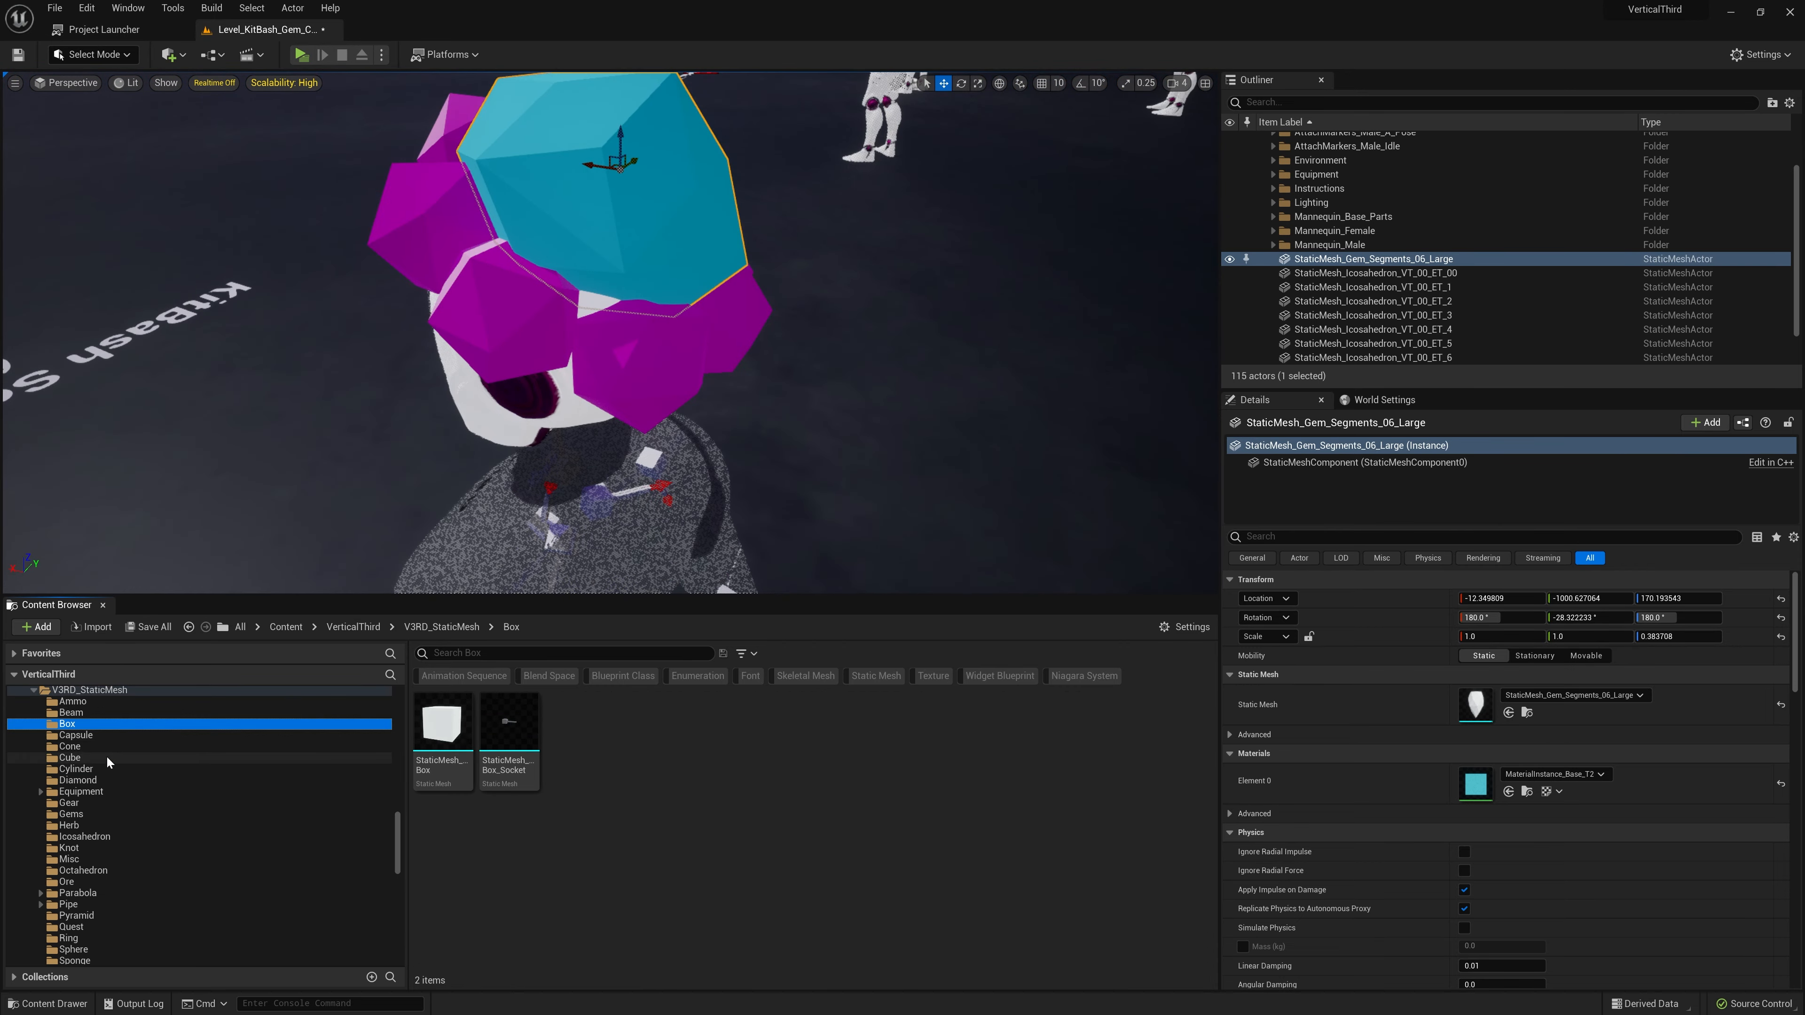
{"action": "left_click", "coordinate": [97, 837]}
{"action": "left_click", "coordinate": [97, 848]}
{"action": "scroll", "coordinate": [97, 839], "scroll_direction": "down", "scroll_amount": 2}
{"action": "left_click", "coordinate": [97, 779]}
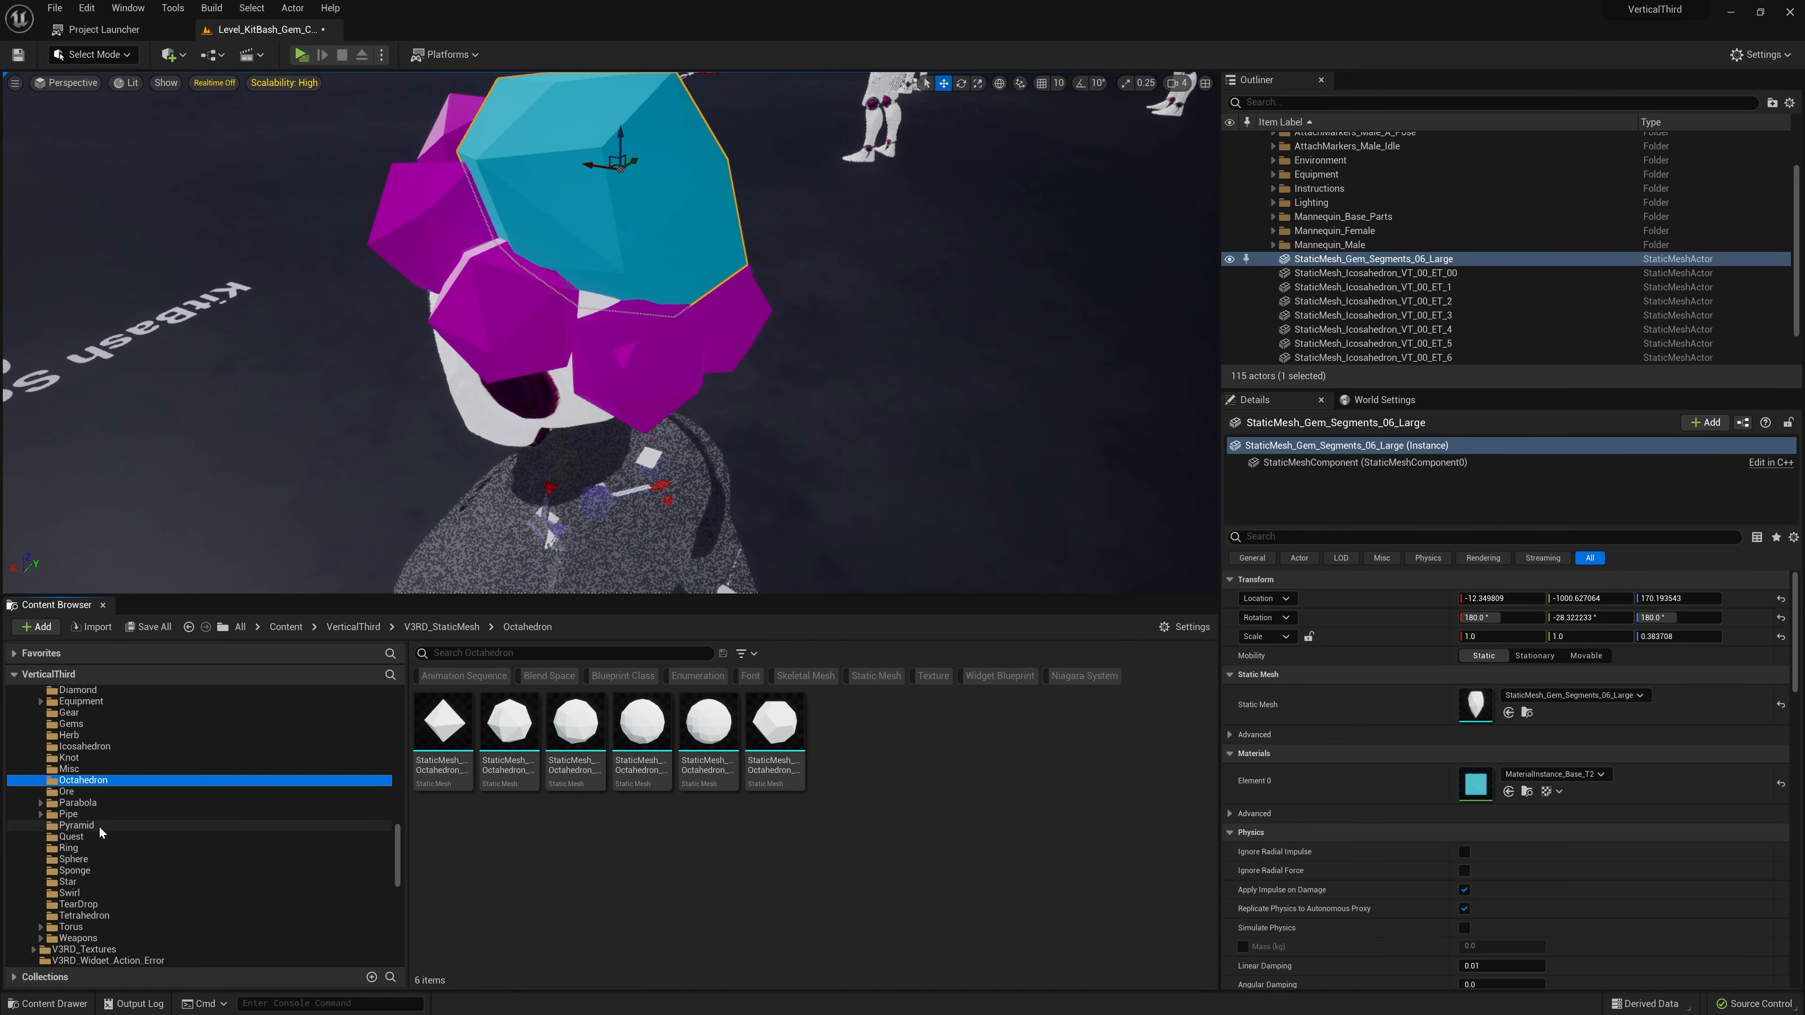
{"action": "left_click", "coordinate": [86, 924]}
{"action": "scroll", "coordinate": [93, 902], "scroll_direction": "up", "scroll_amount": 1}
{"action": "left_click", "coordinate": [97, 870]}
{"action": "left_click", "coordinate": [101, 792]}
- Place StaticMesh_Tetrahedron_VT_00_ET_00 from the Gems folder on the head and assign it a different material
{"action": "left_click", "coordinate": [98, 770]}
{"action": "scroll", "coordinate": [782, 818], "scroll_direction": "down", "scroll_amount": 1}
{"action": "left_click_drag", "start_coordinate": [658, 896], "coordinate": [558, 297]}
{"action": "left_click", "coordinate": [1560, 774]}
{"action": "left_click", "coordinate": [1603, 641]}
- Scale, rotate and position the tetrahedron on the mannequin's head, and clear the selection
{"action": "key", "text": "r"}
{"action": "key", "text": "e"}
{"action": "key", "text": "r"}
{"action": "key", "text": "w"}
{"action": "left_click_drag", "start_coordinate": [558, 297], "coordinate": [768, 249], "text": "alt"}
{"action": "key", "text": "Escape"}
{"action": "left_click", "coordinate": [536, 378]}
{"action": "key", "text": "e"}
{"action": "key", "text": "Escape"}
{"action": "left_click_drag", "start_coordinate": [782, 334], "coordinate": [107, 320], "text": "alt"}
{"action": "right_click_drag", "start_coordinate": [609, 332], "coordinate": [554, 331]}
{"action": "key", "text": "a"}
{"action": "right_click_drag", "start_coordinate": [706, 365], "coordinate": [706, 365]}
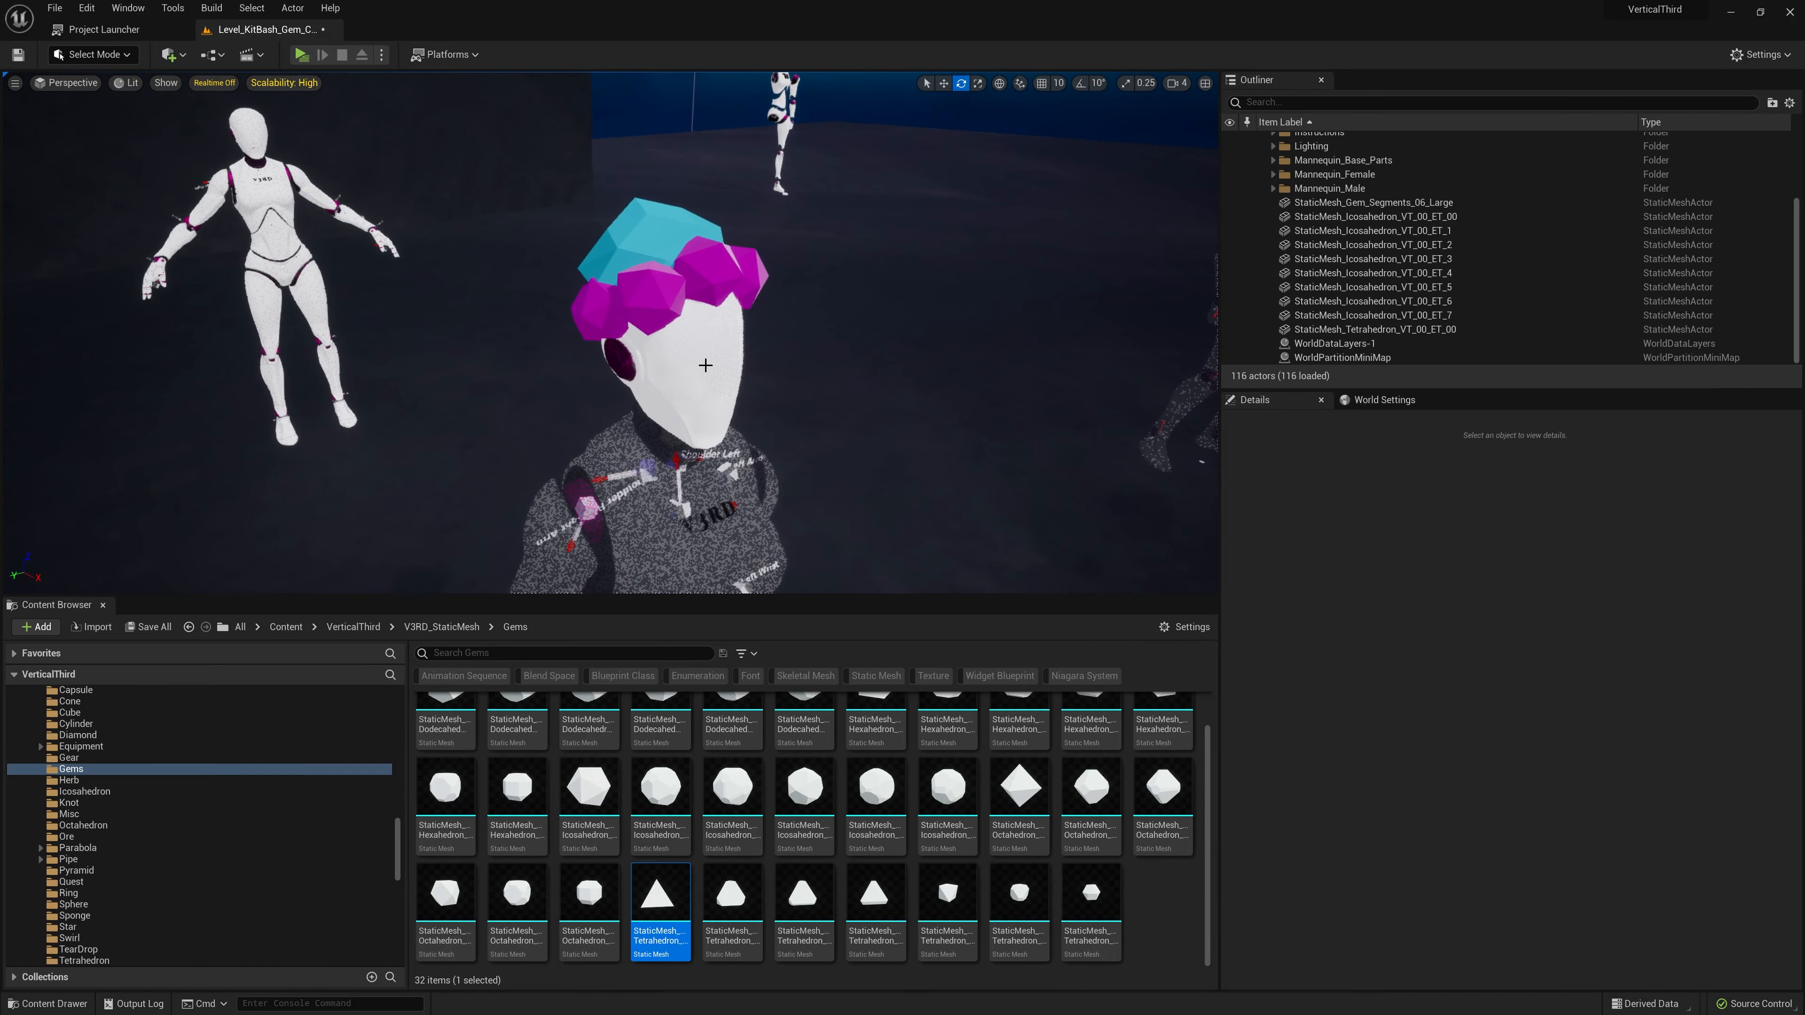
- Attach the large gem, all eight icosahedrons and the tetrahedron to KitBash_RootAttach_Female_IdlePose_Head
{"action": "left_click", "coordinate": [661, 281]}
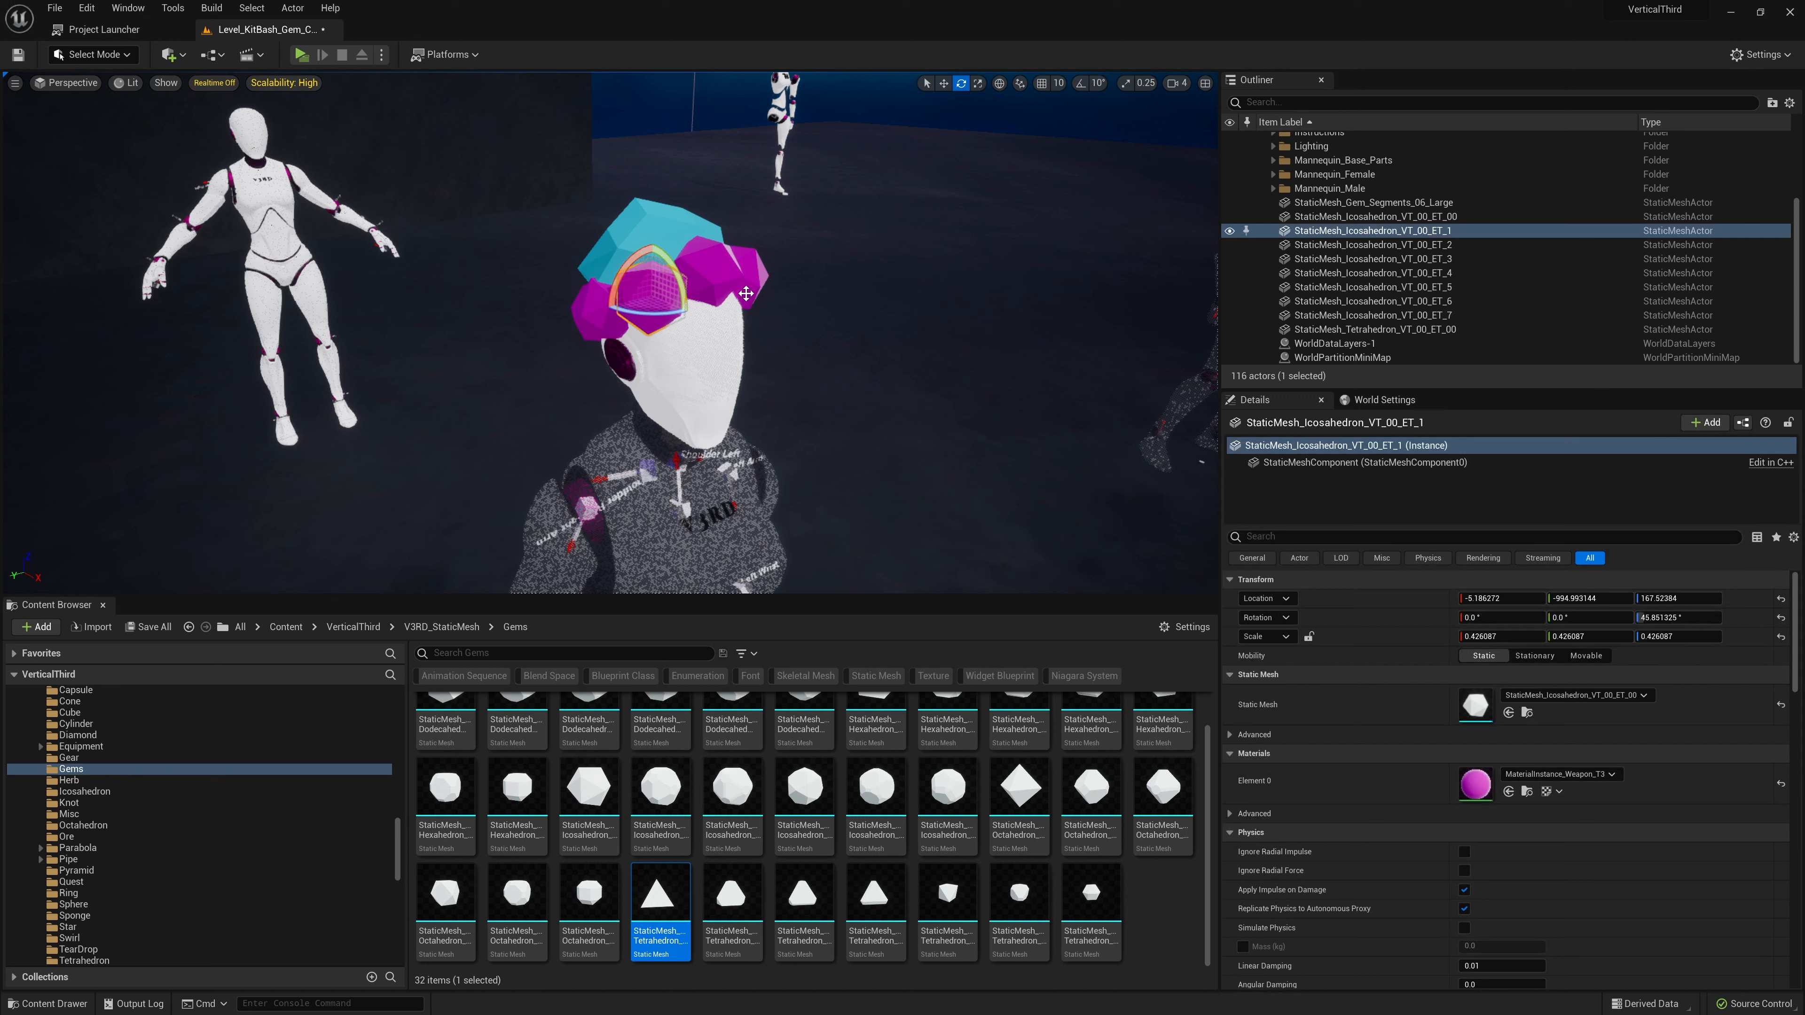
{"action": "left_click", "coordinate": [1489, 203]}
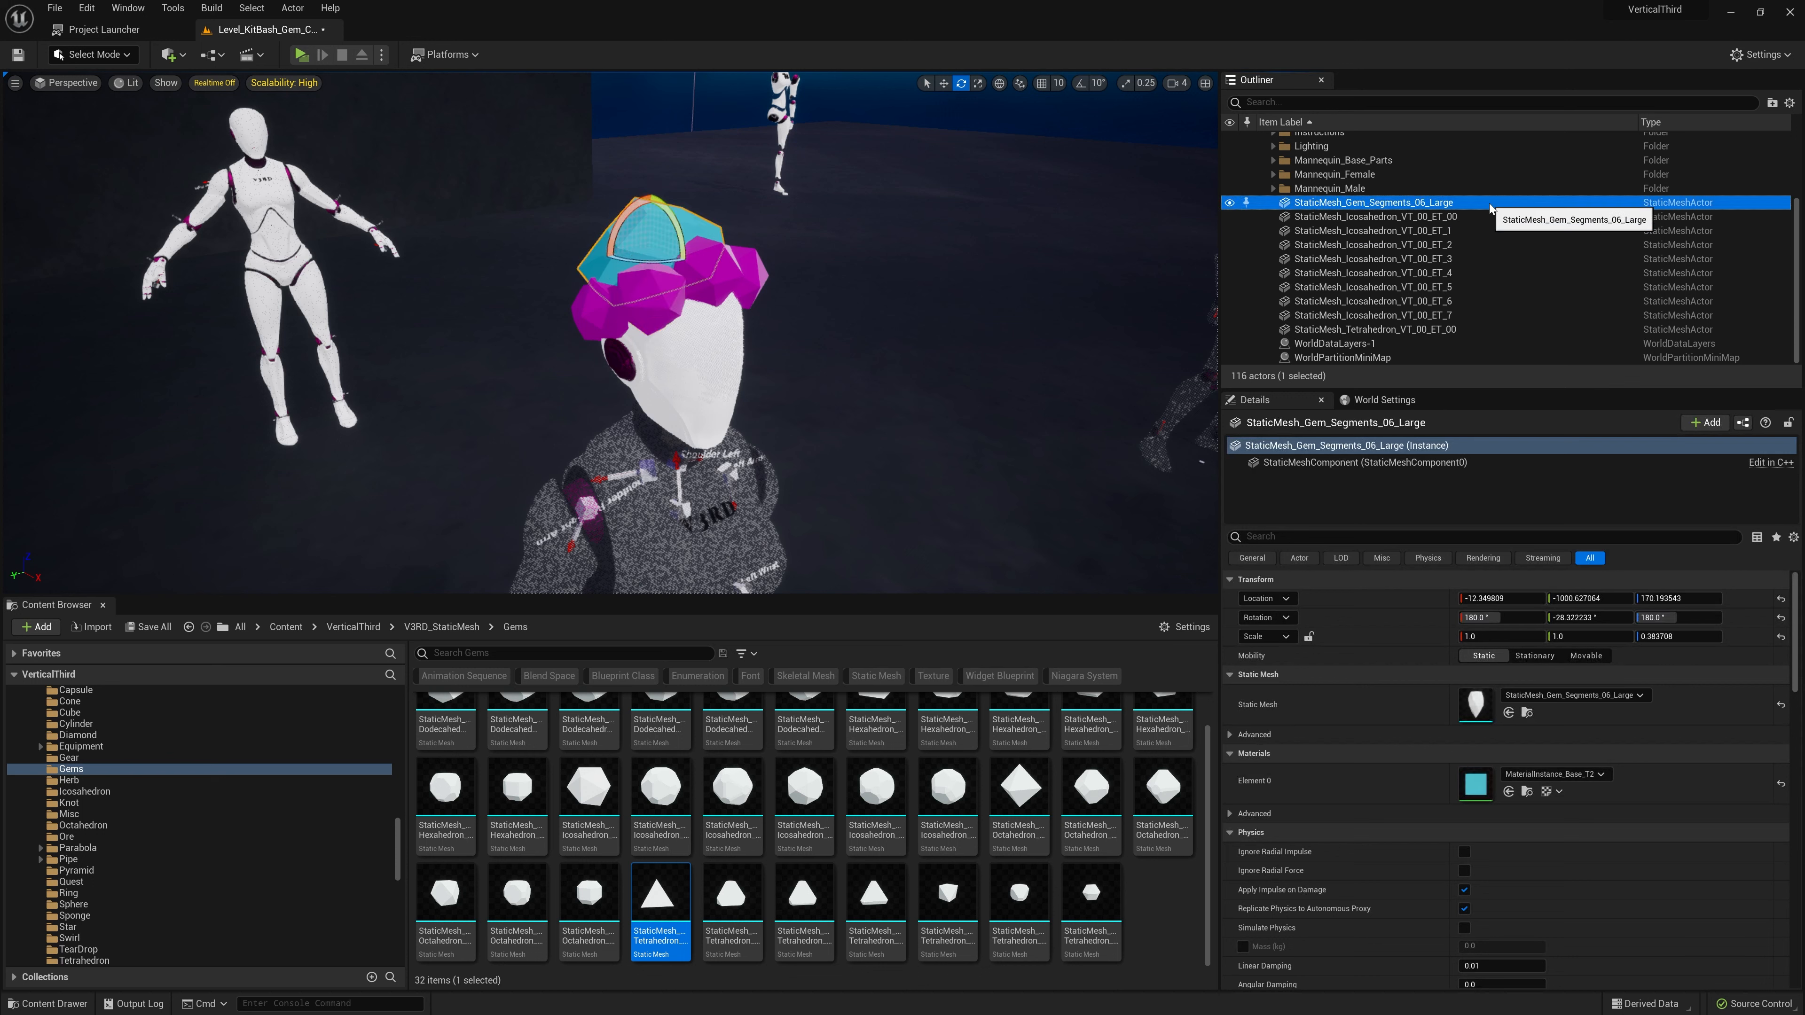
{"action": "left_click", "coordinate": [1393, 329], "text": "shift"}
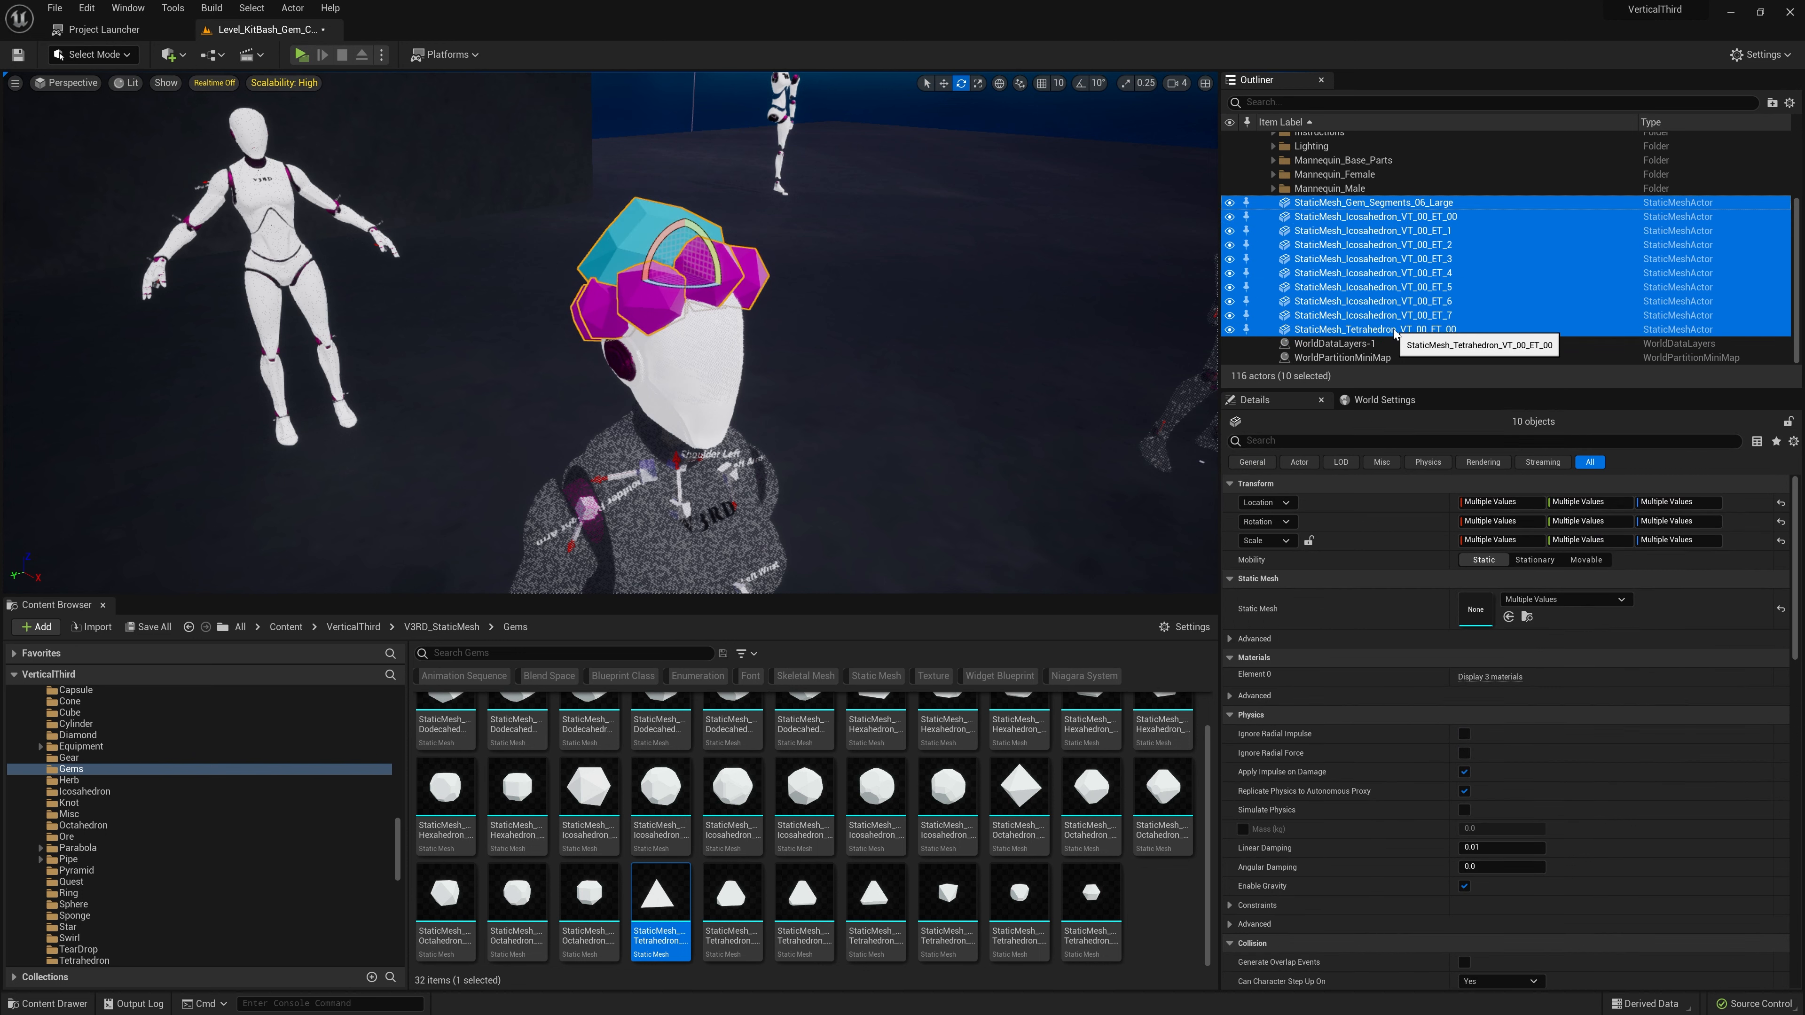
{"action": "right_click", "coordinate": [1329, 249]}
{"action": "mouse_move", "coordinate": [1363, 510]}
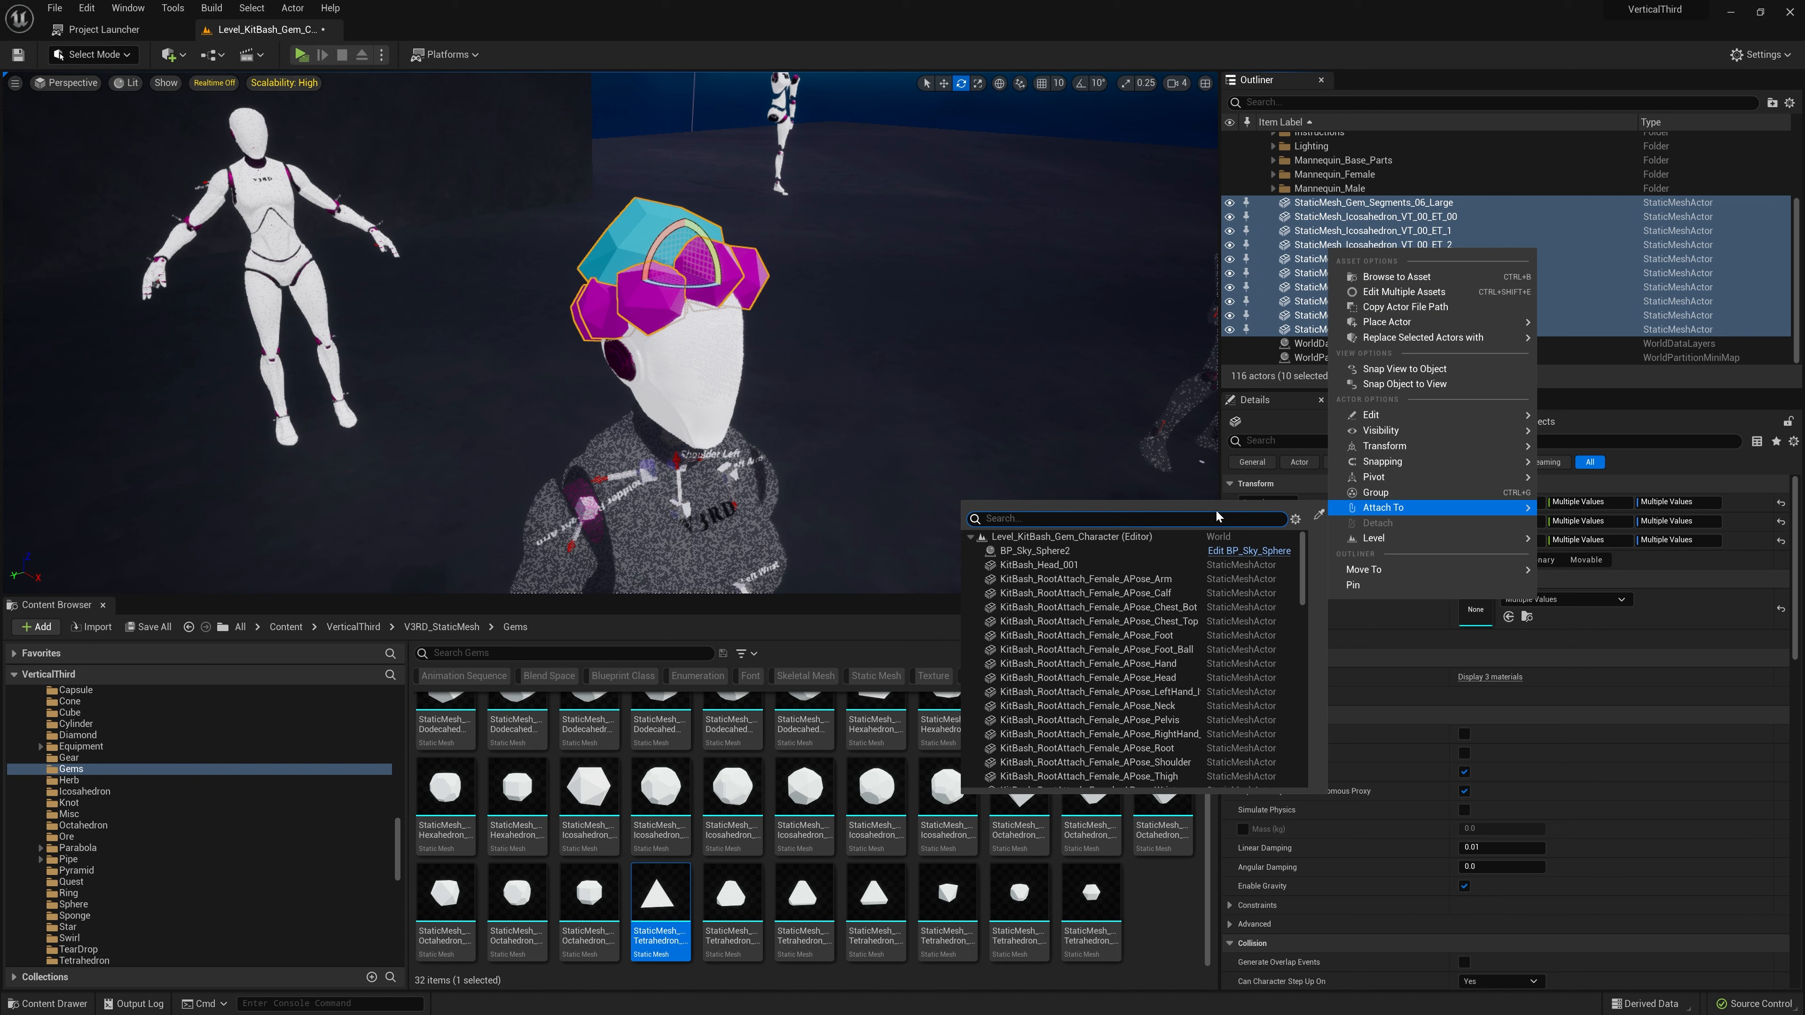
{"action": "type", "text": "head idle"}
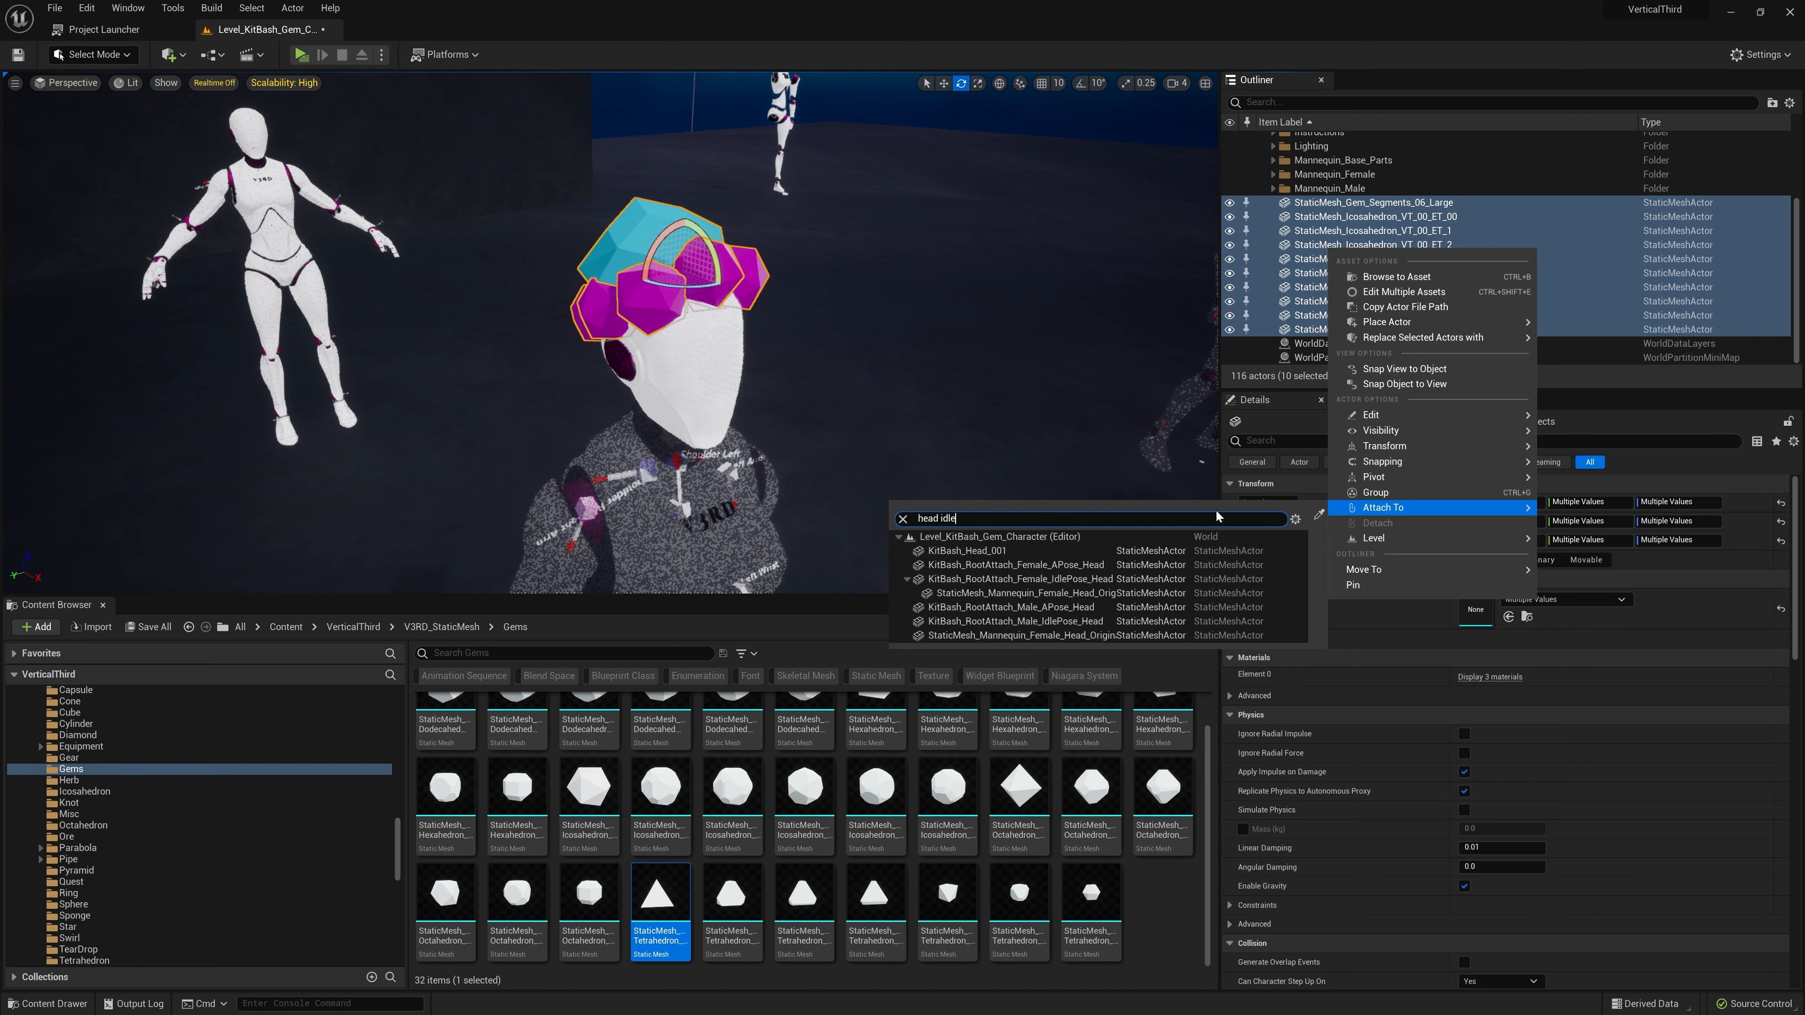
{"action": "type", "text": " female"}
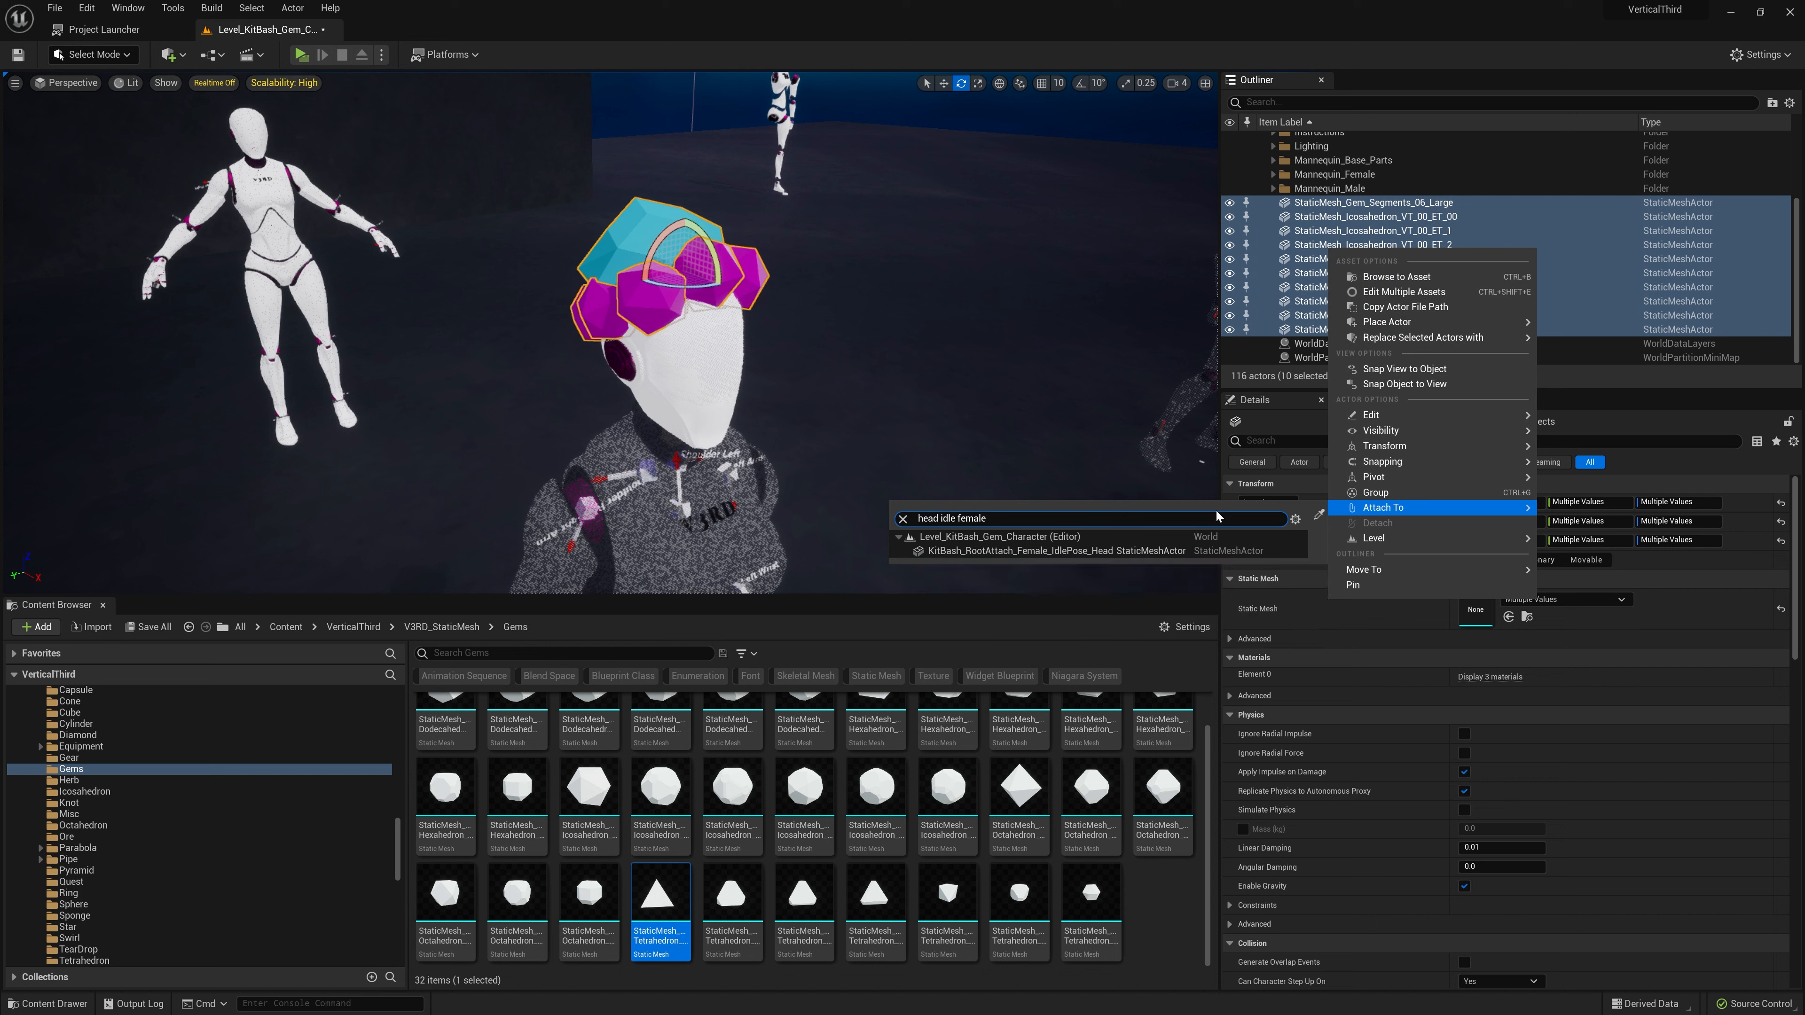
{"action": "left_click", "coordinate": [1127, 556]}
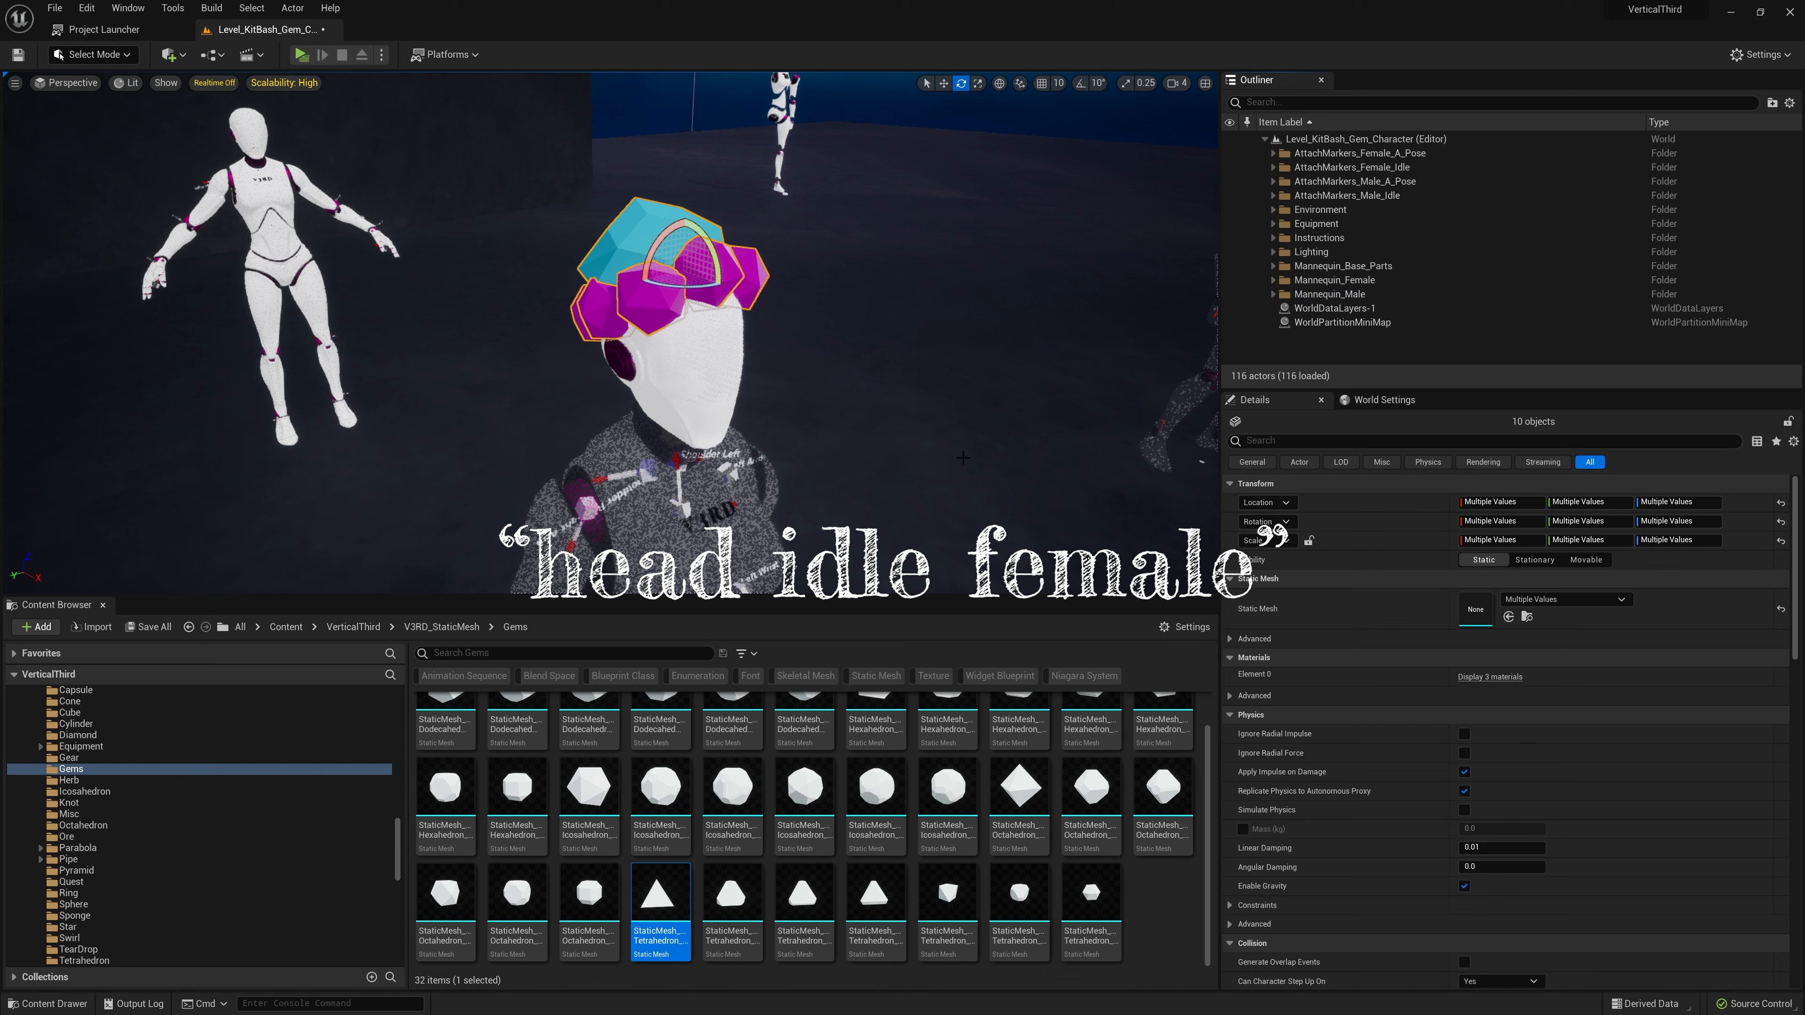
- Convert KitBash_RootAttach_Female_IdlePose_Head with its attached gems to a static mesh named KitBash_Gem_Character_Head in KitBash_Save_Folder
{"action": "left_click", "coordinate": [633, 220]}
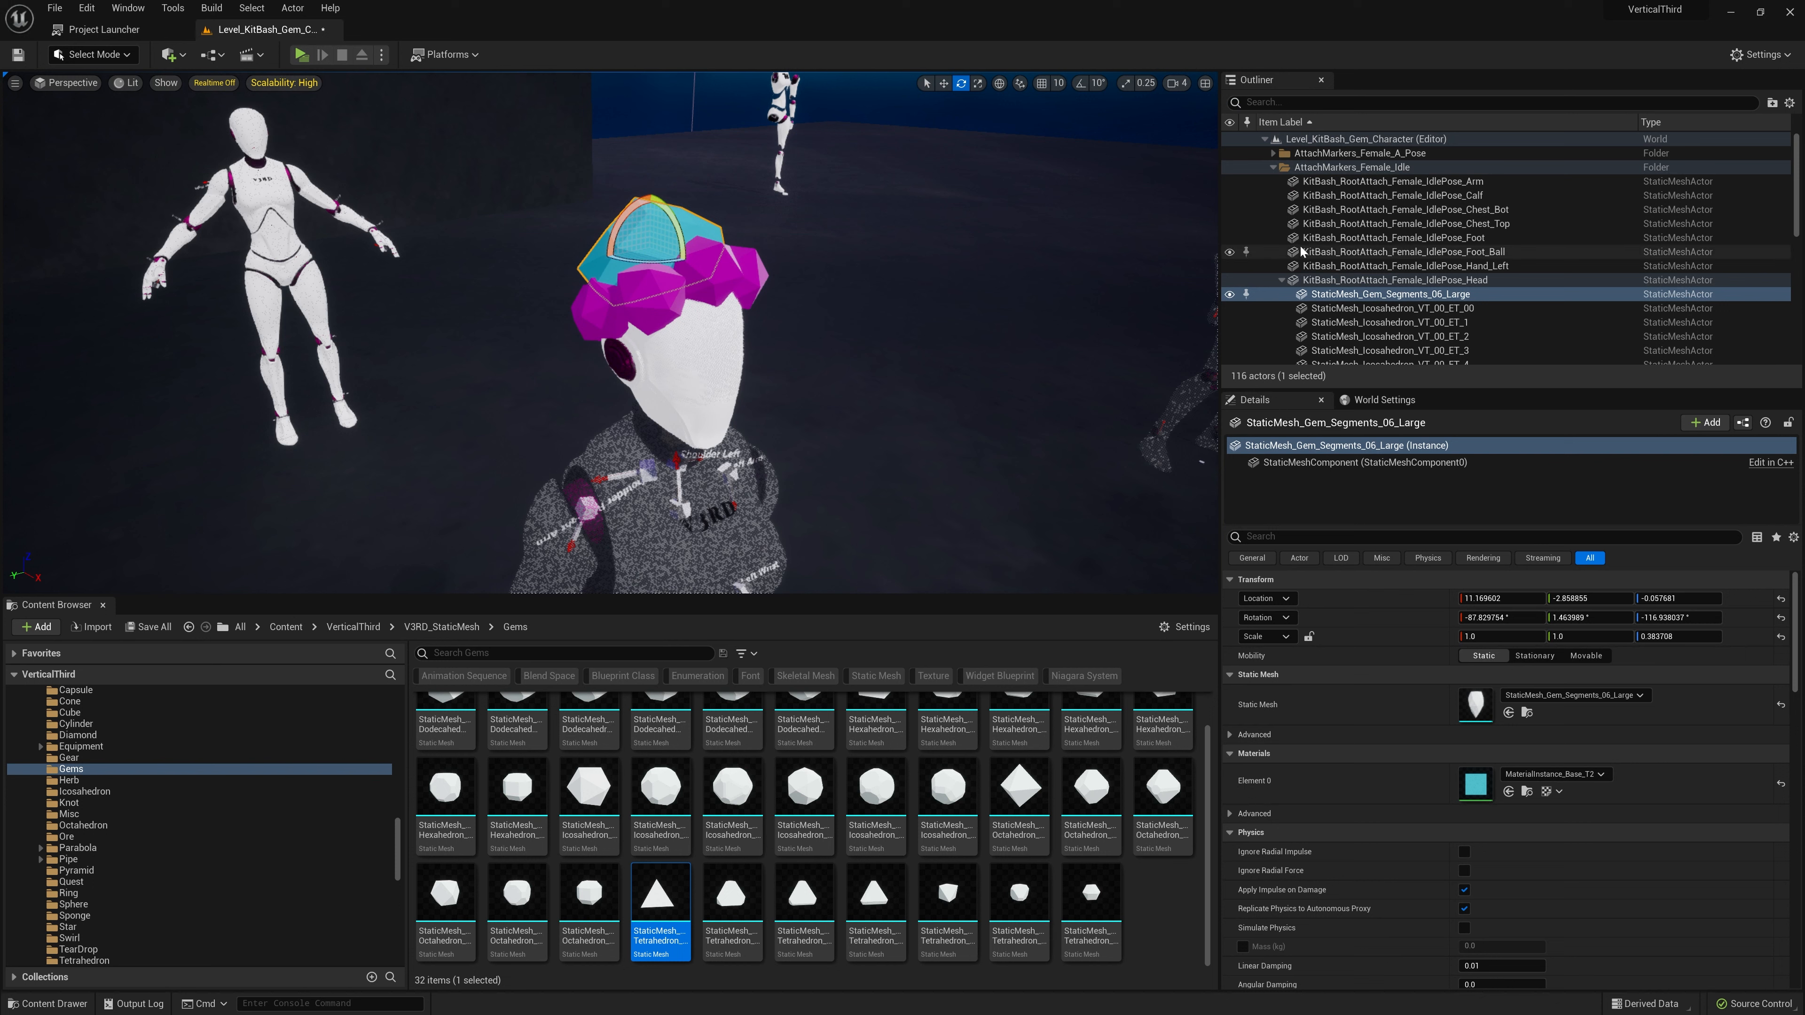
{"action": "left_click", "coordinate": [1462, 283]}
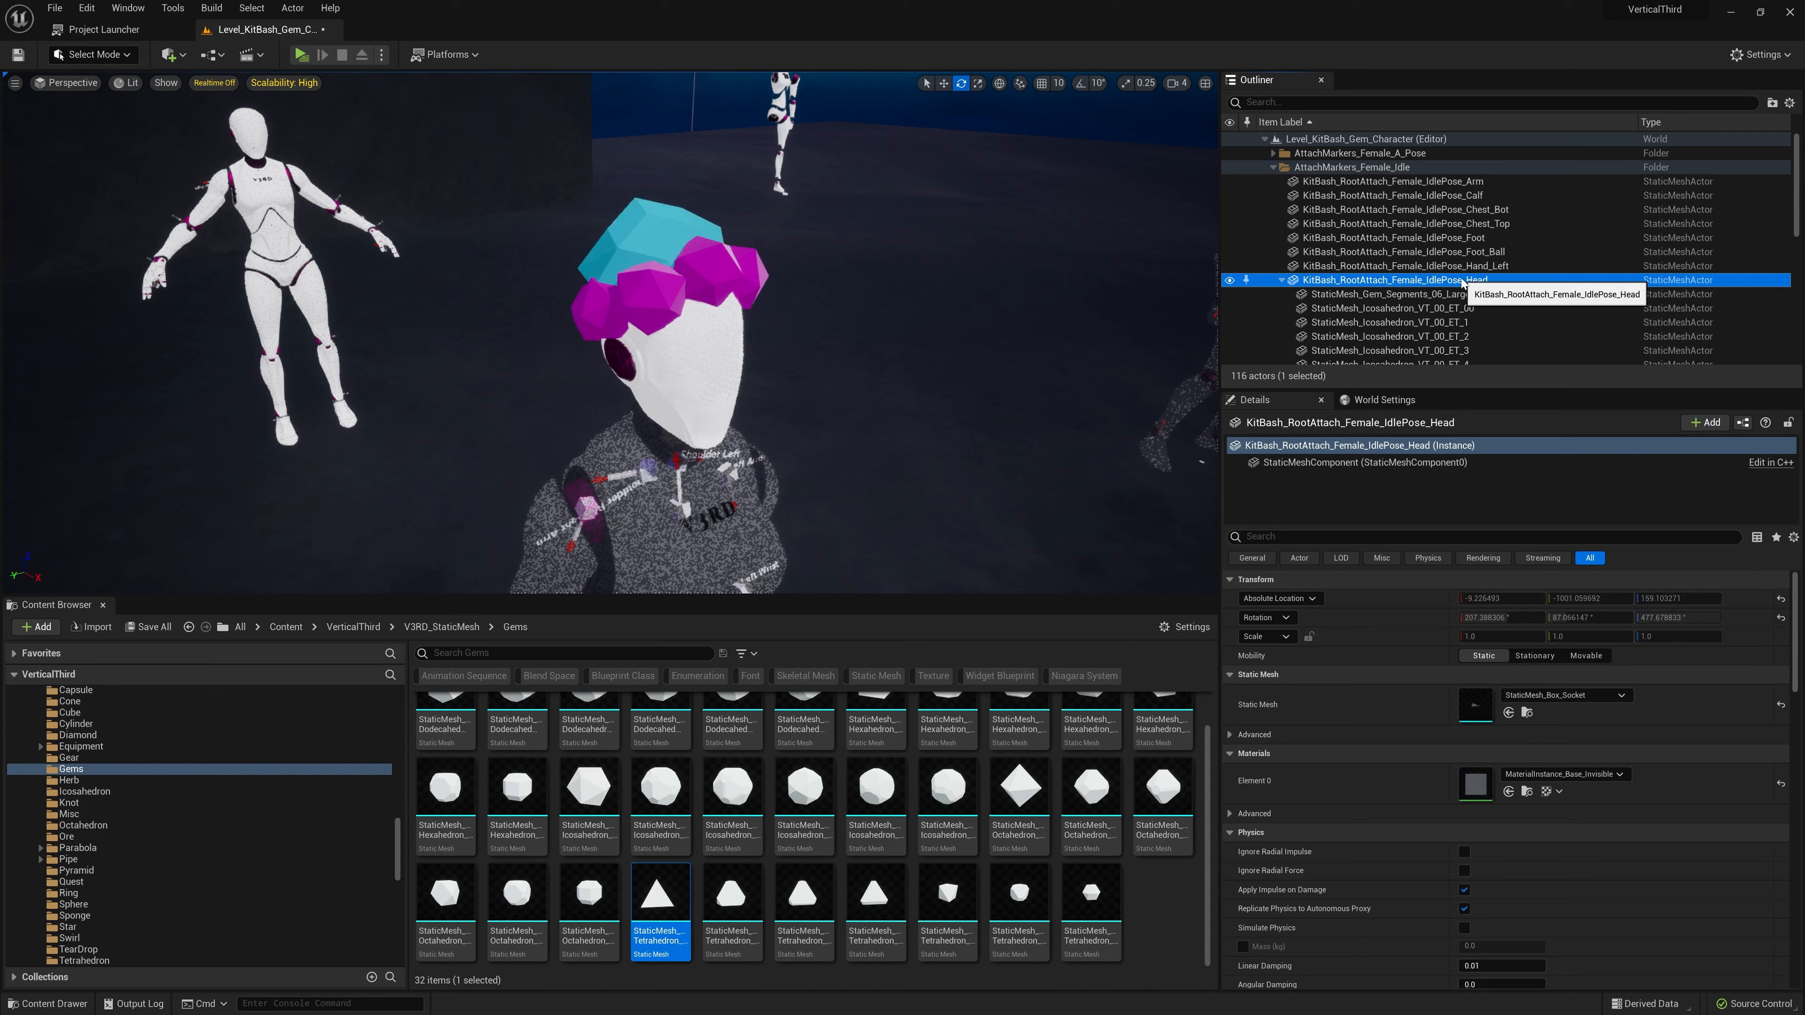
{"action": "scroll", "coordinate": [1462, 282], "scroll_direction": "down", "scroll_amount": 3}
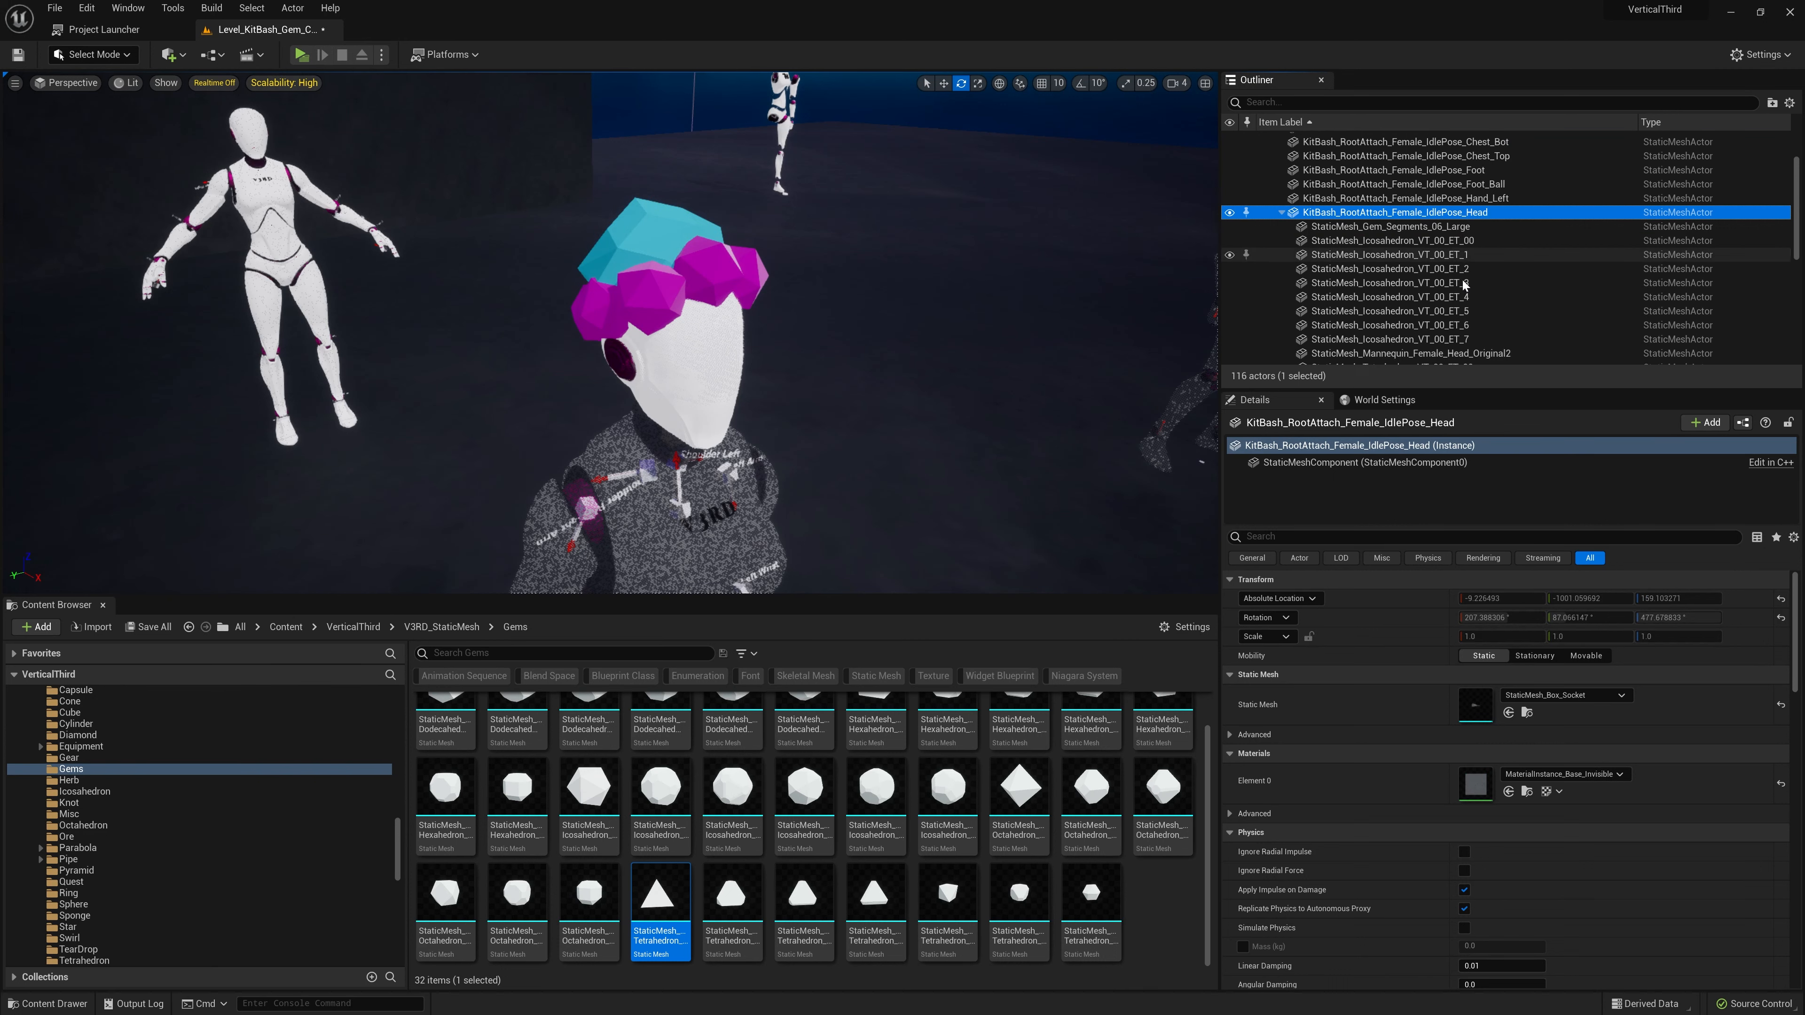
{"action": "scroll", "coordinate": [1462, 282], "scroll_direction": "down", "scroll_amount": 1}
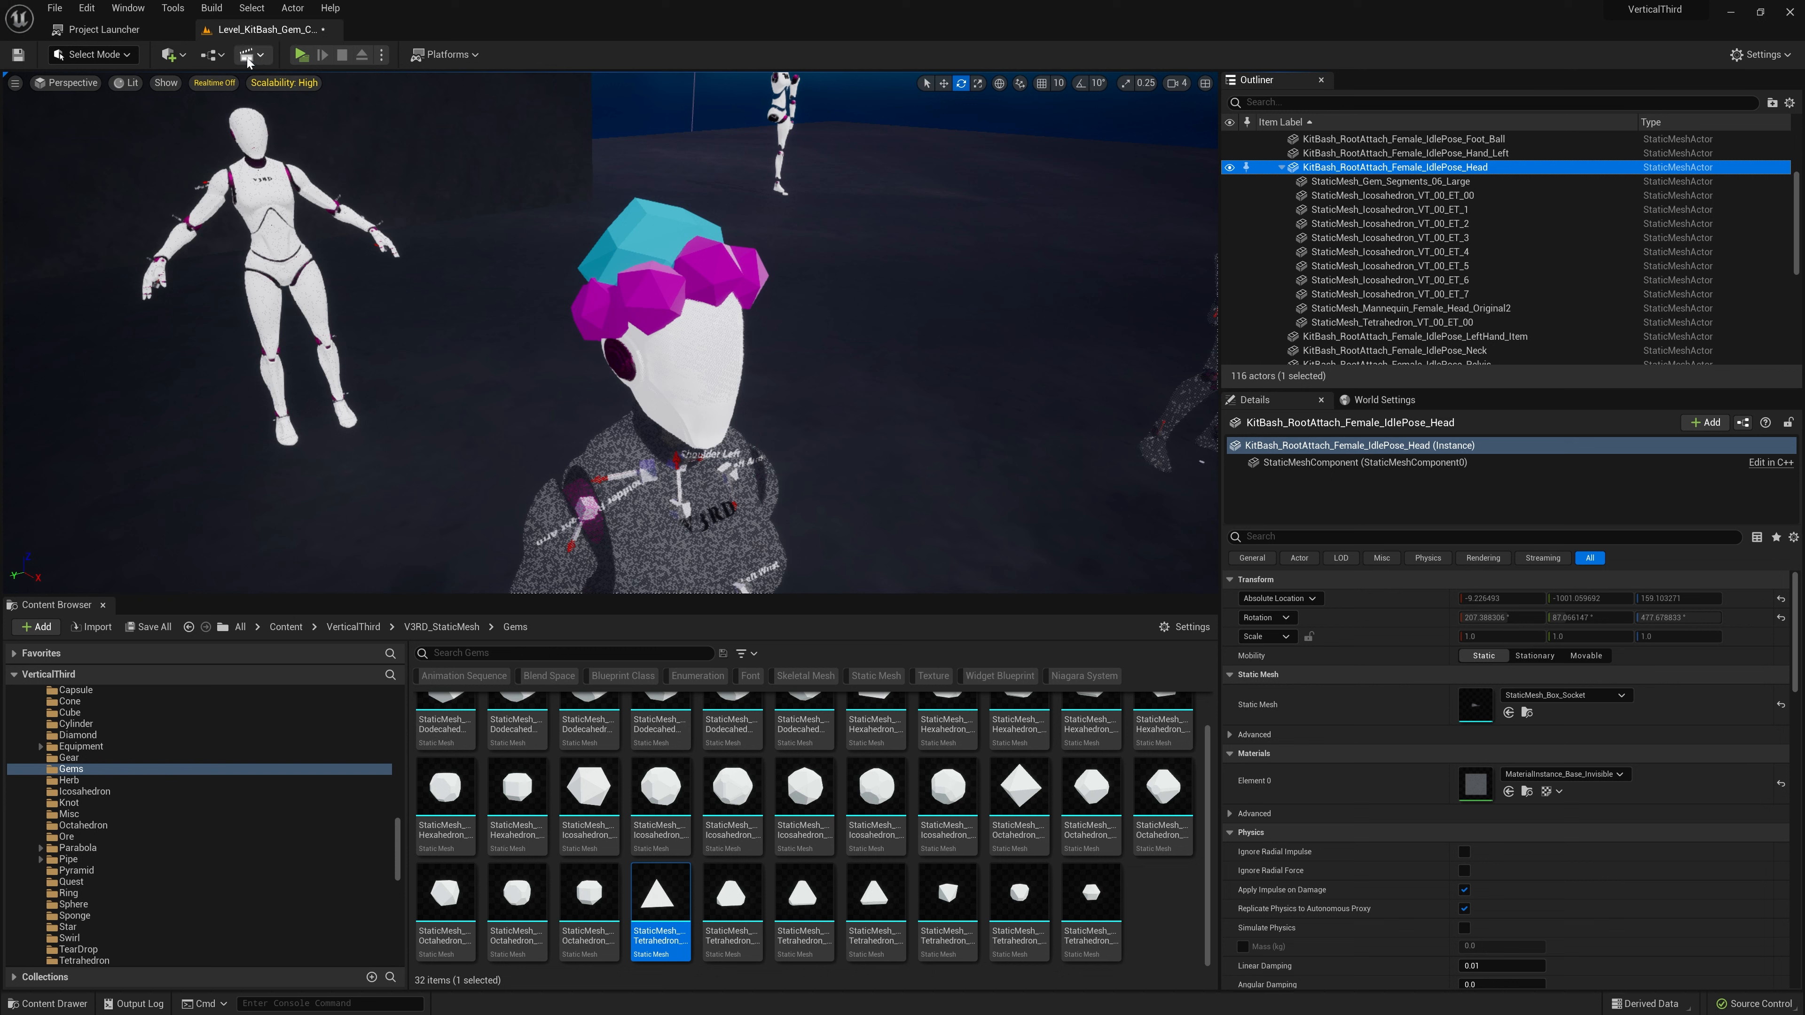
{"action": "left_click", "coordinate": [296, 8]}
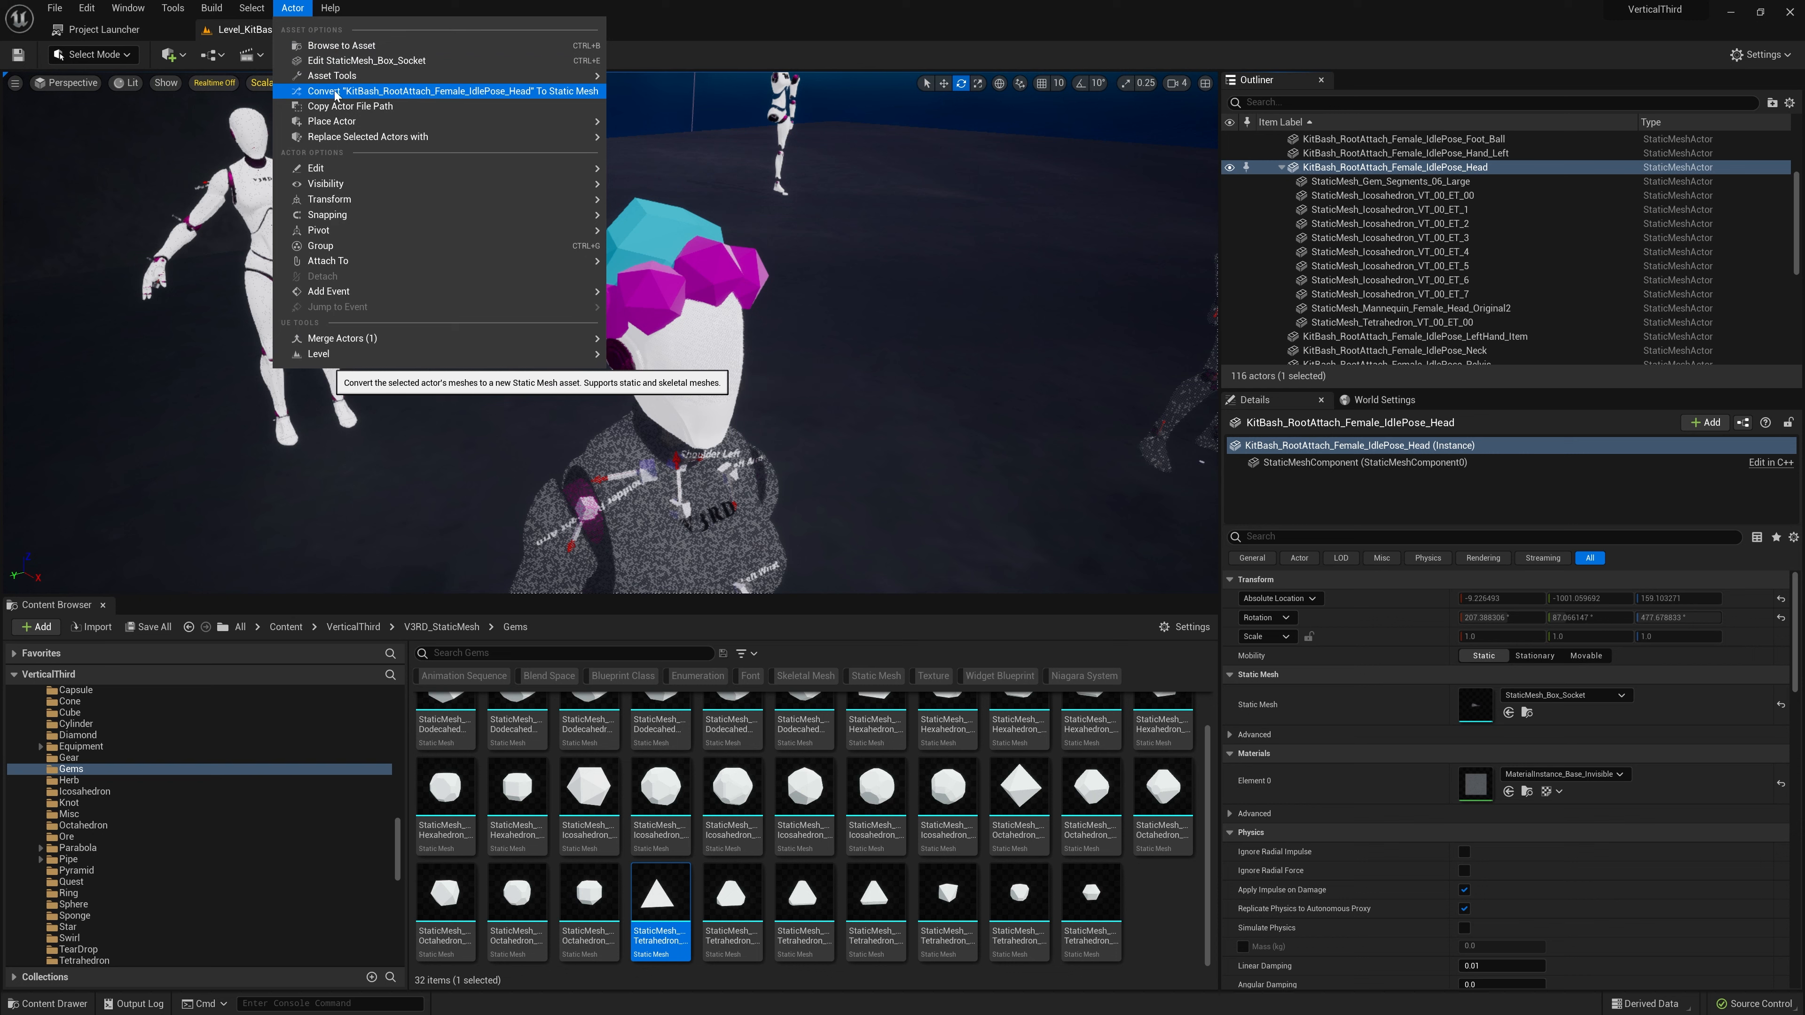
{"action": "left_click", "coordinate": [522, 91]}
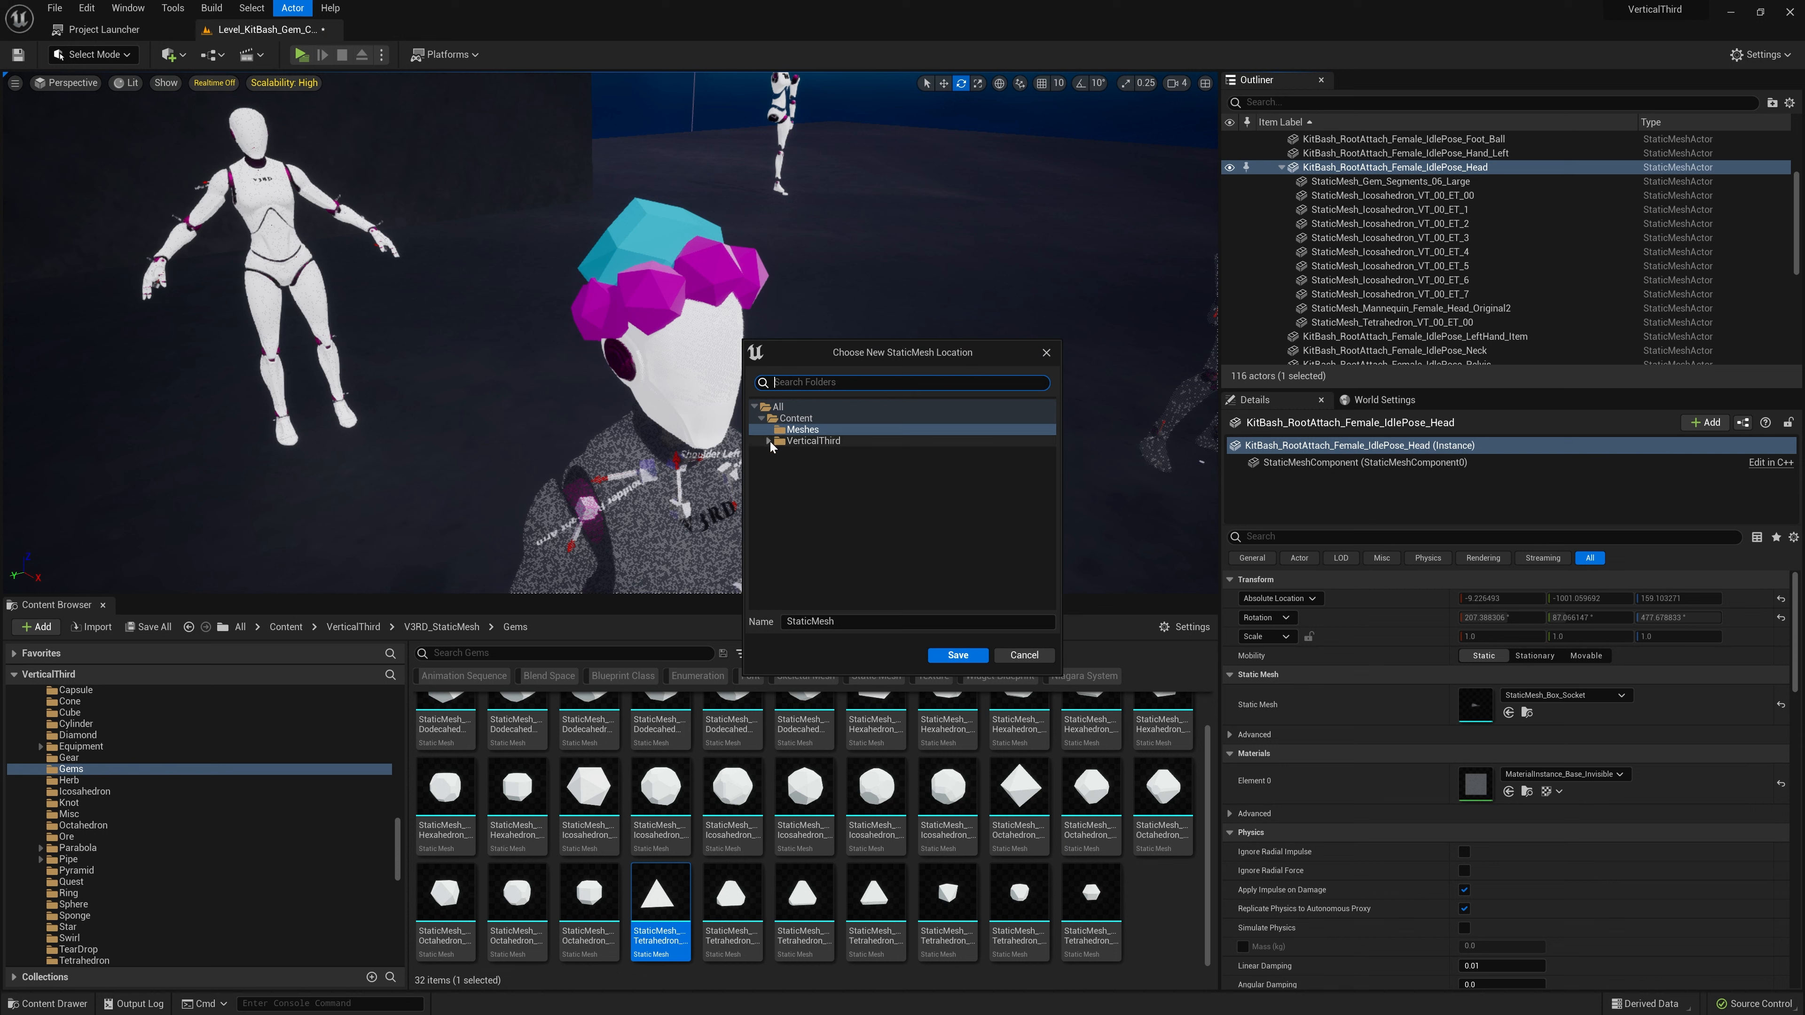
{"action": "left_click", "coordinate": [769, 440]}
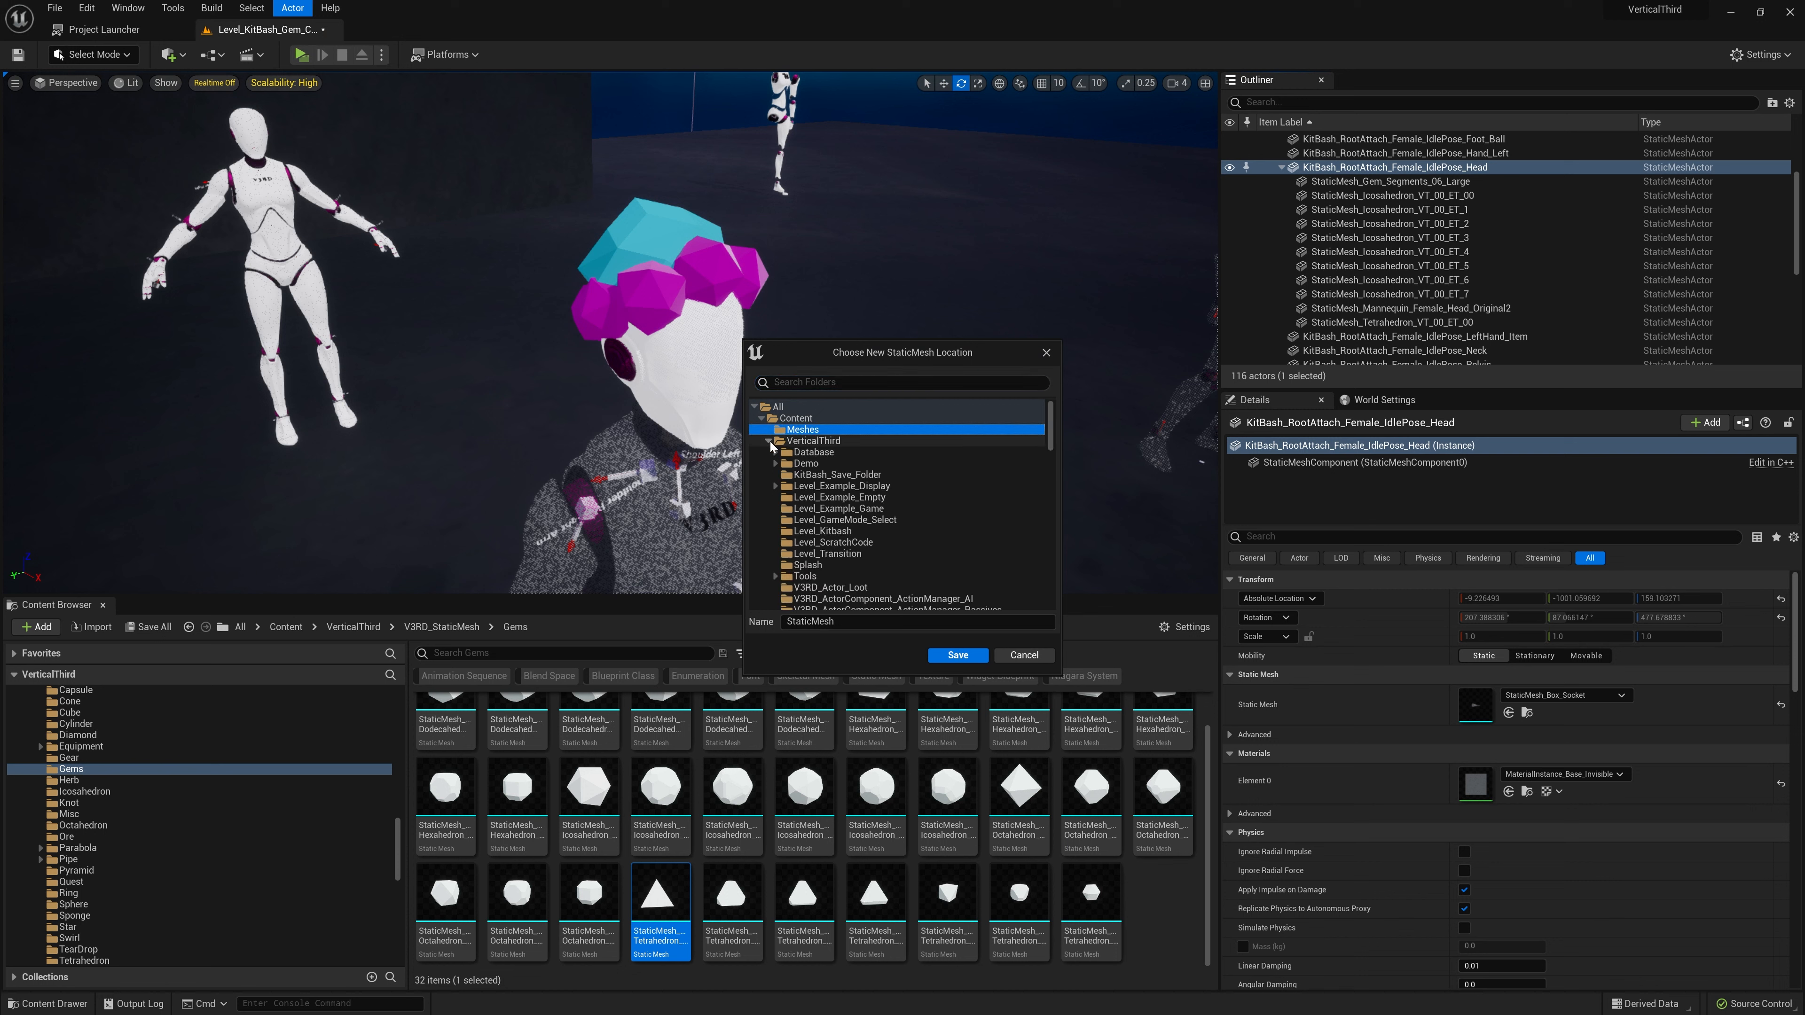
{"action": "left_click", "coordinate": [865, 475]}
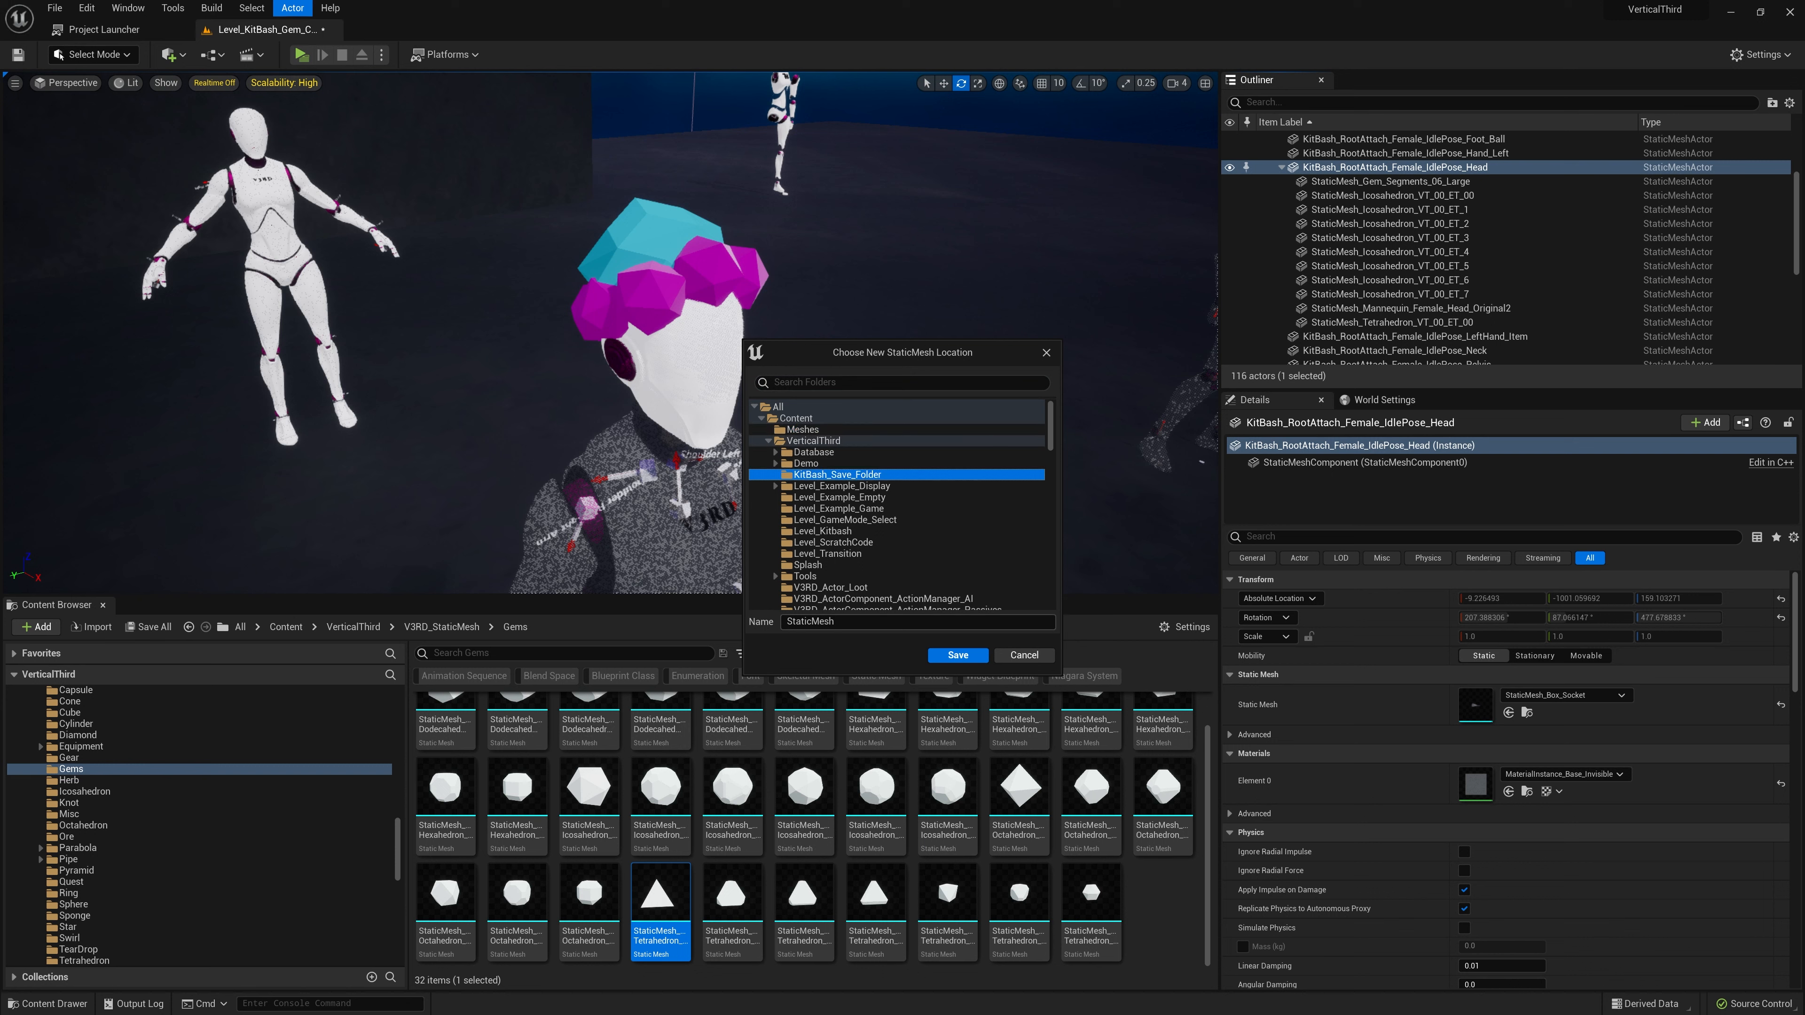
{"action": "left_click_drag", "start_coordinate": [847, 621], "coordinate": [725, 618]}
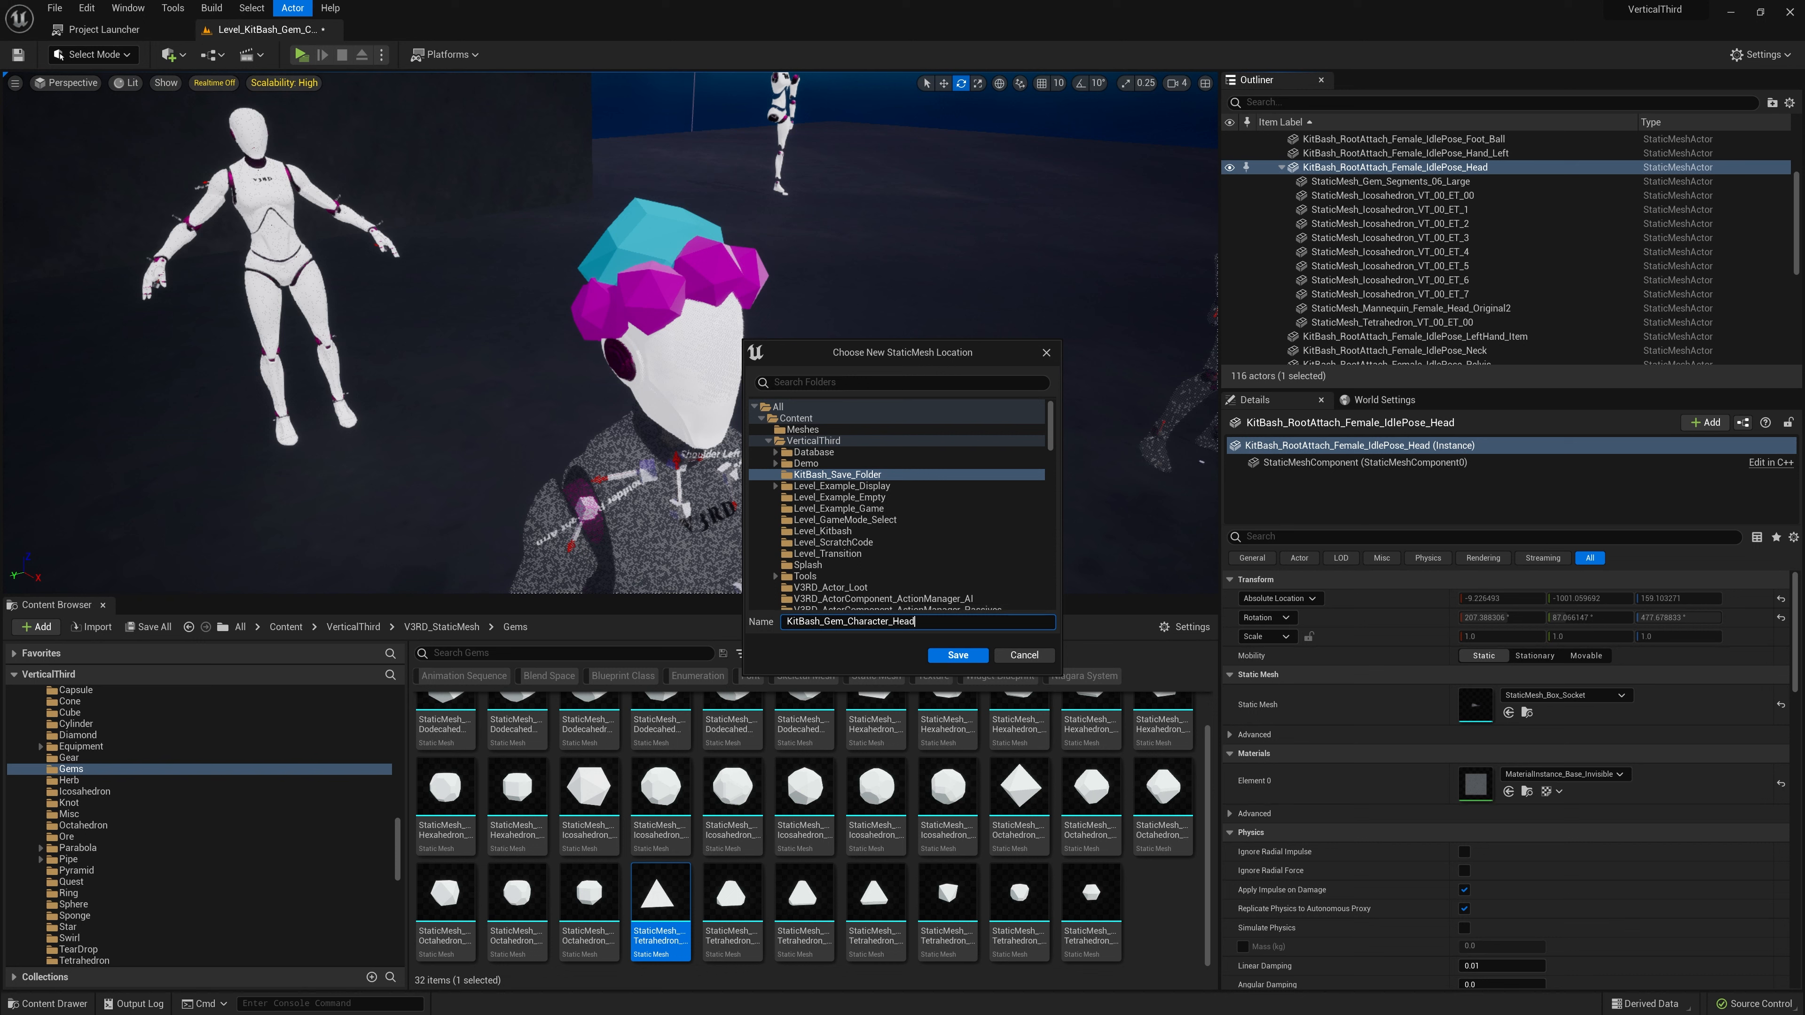
{"action": "left_click", "coordinate": [957, 657]}
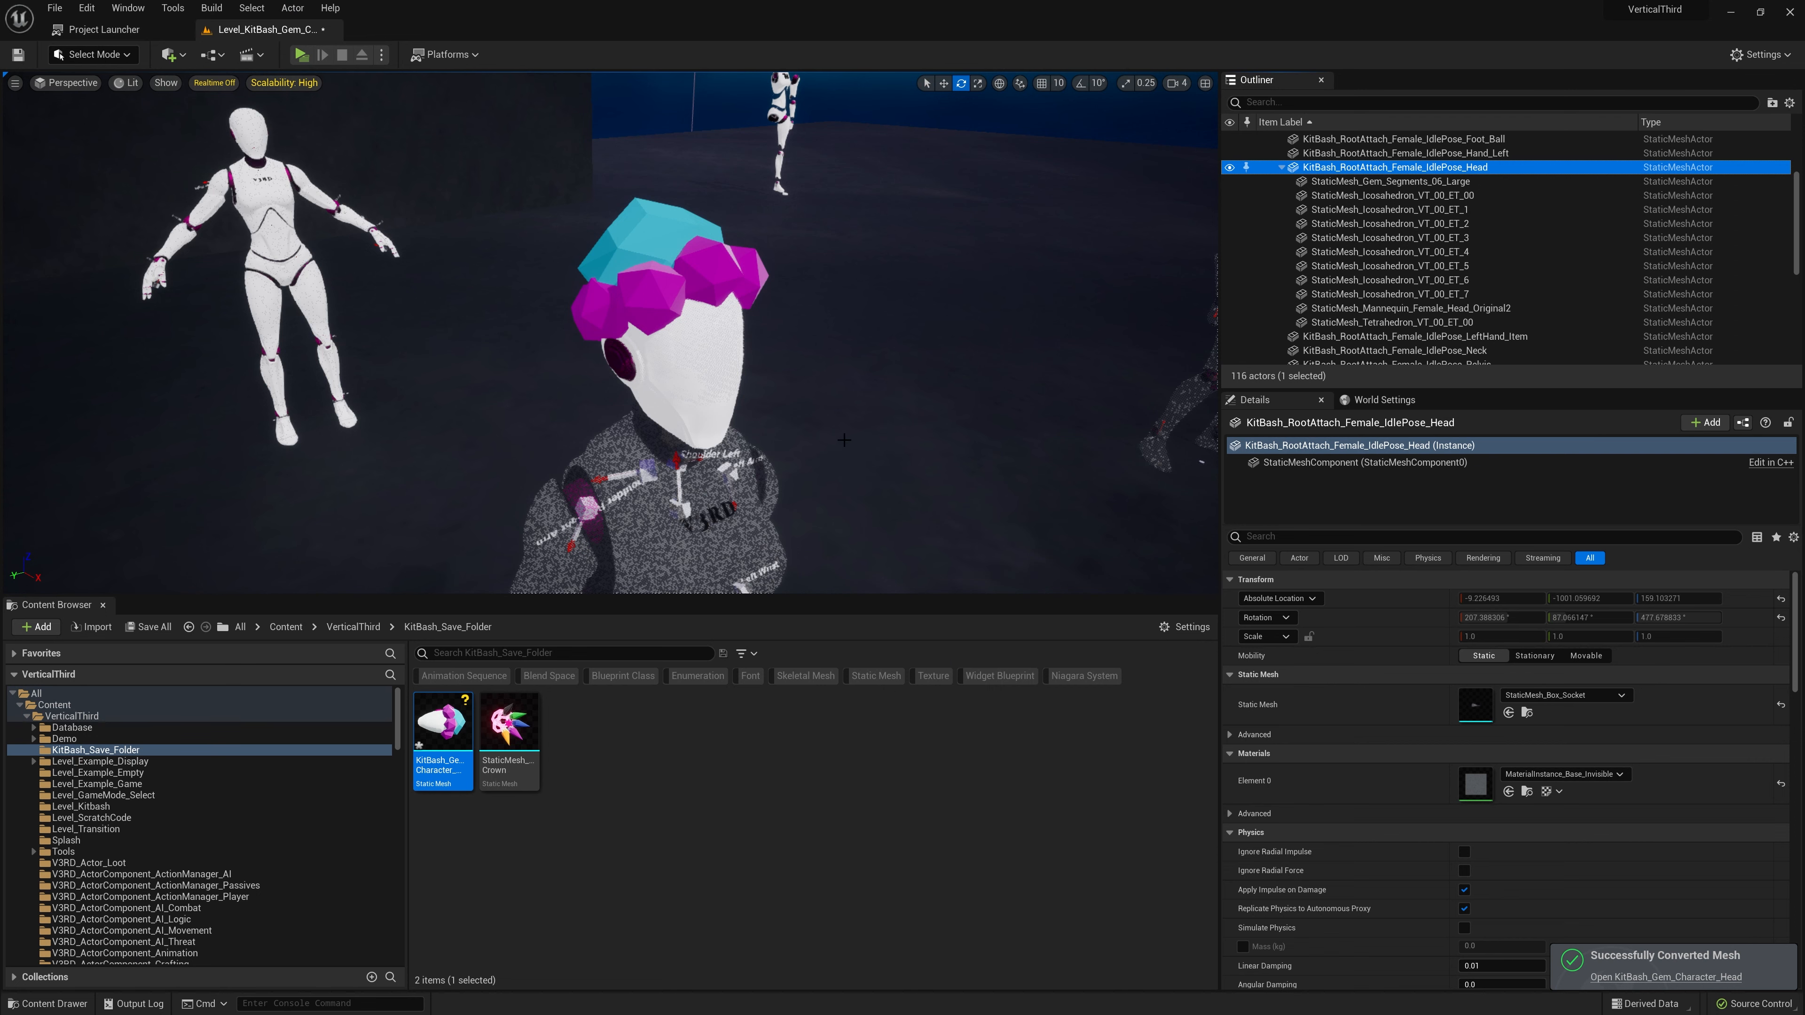
- Assign KitBash_Gem_Character_Head as the Static Mesh Display Head of Mannequin_Female_KitBash_Display, and clear the selection
{"action": "right_click_drag", "start_coordinate": [844, 440], "coordinate": [795, 350]}
{"action": "key", "text": "d"}
{"action": "key", "text": "w"}
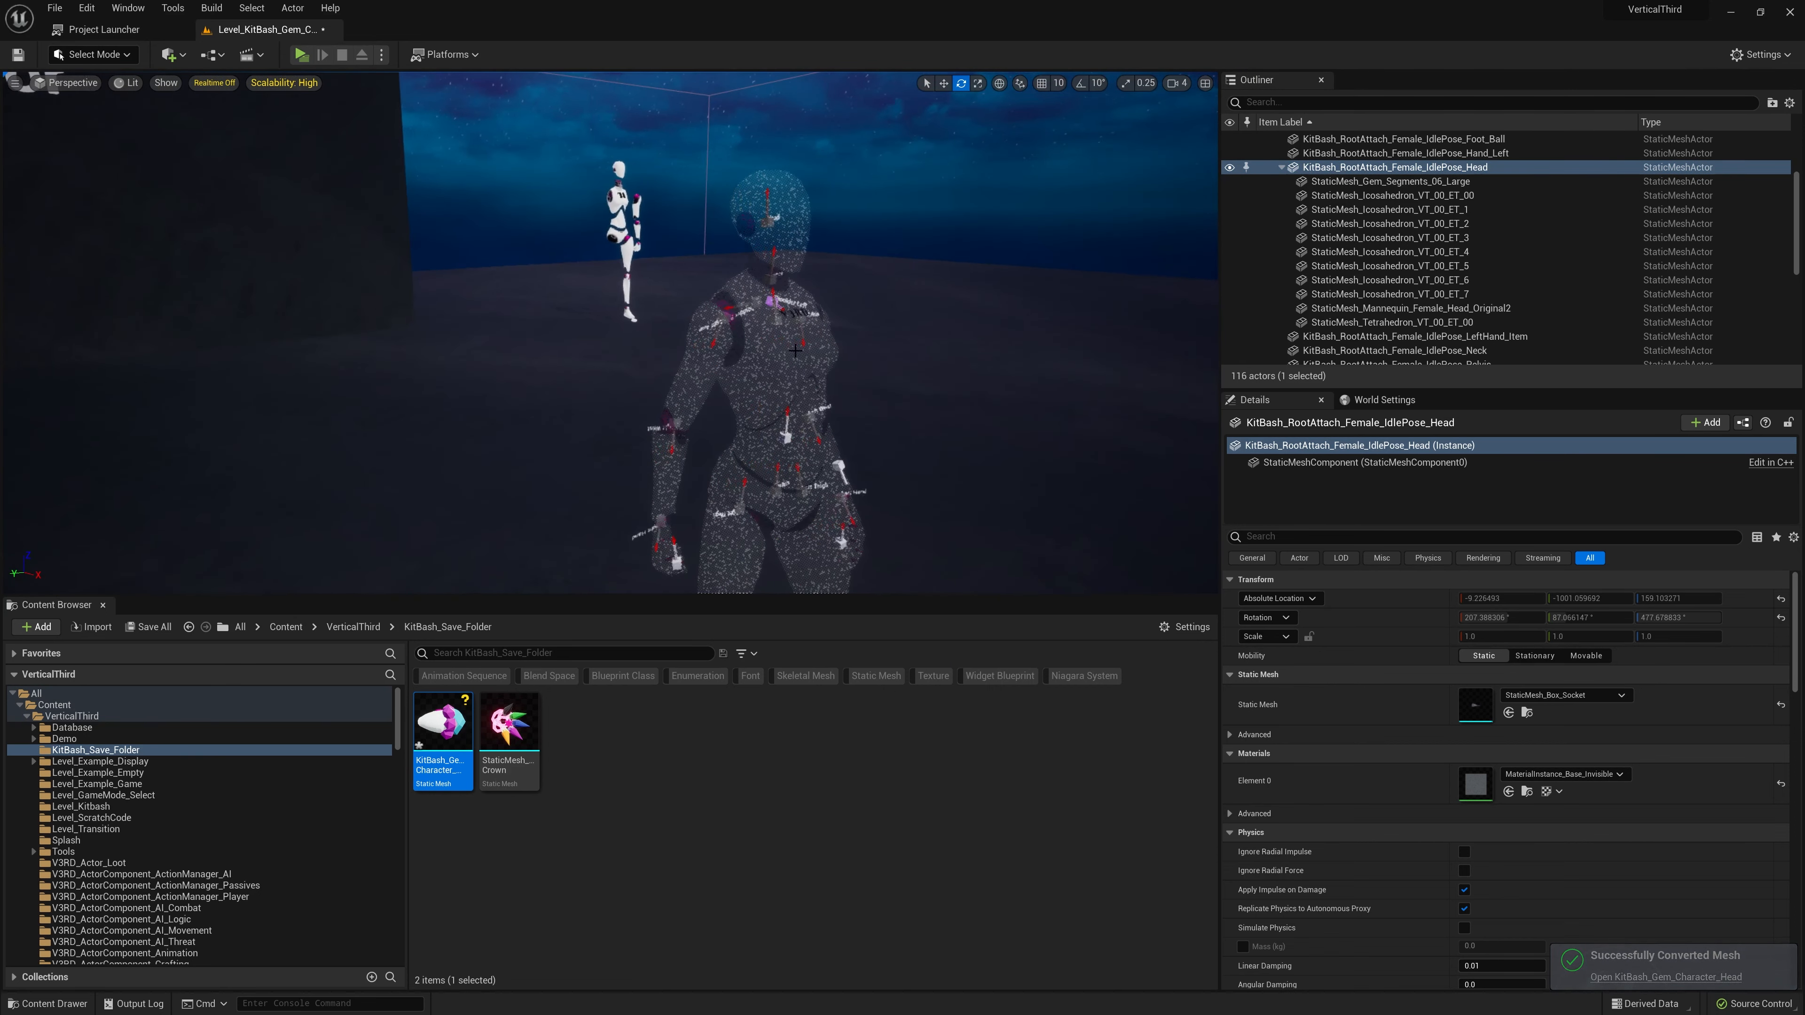
{"action": "left_click", "coordinate": [770, 281]}
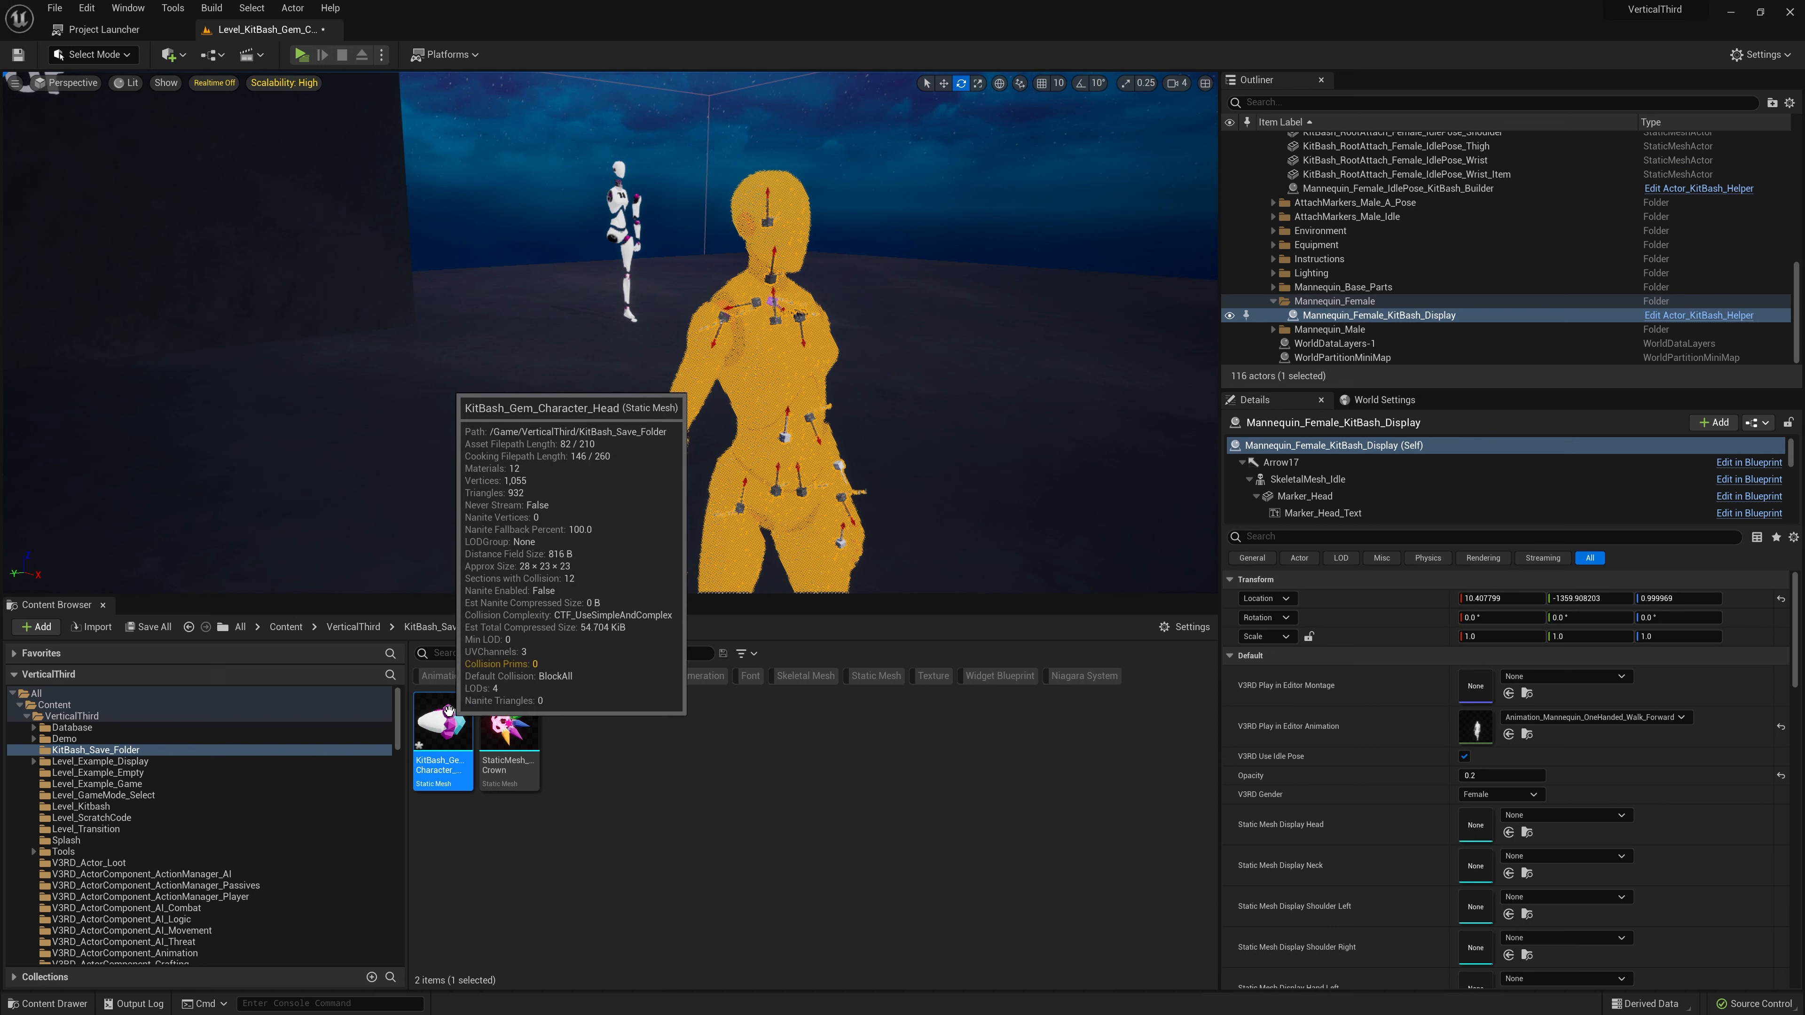
{"action": "left_click_drag", "start_coordinate": [448, 710], "coordinate": [1487, 833]}
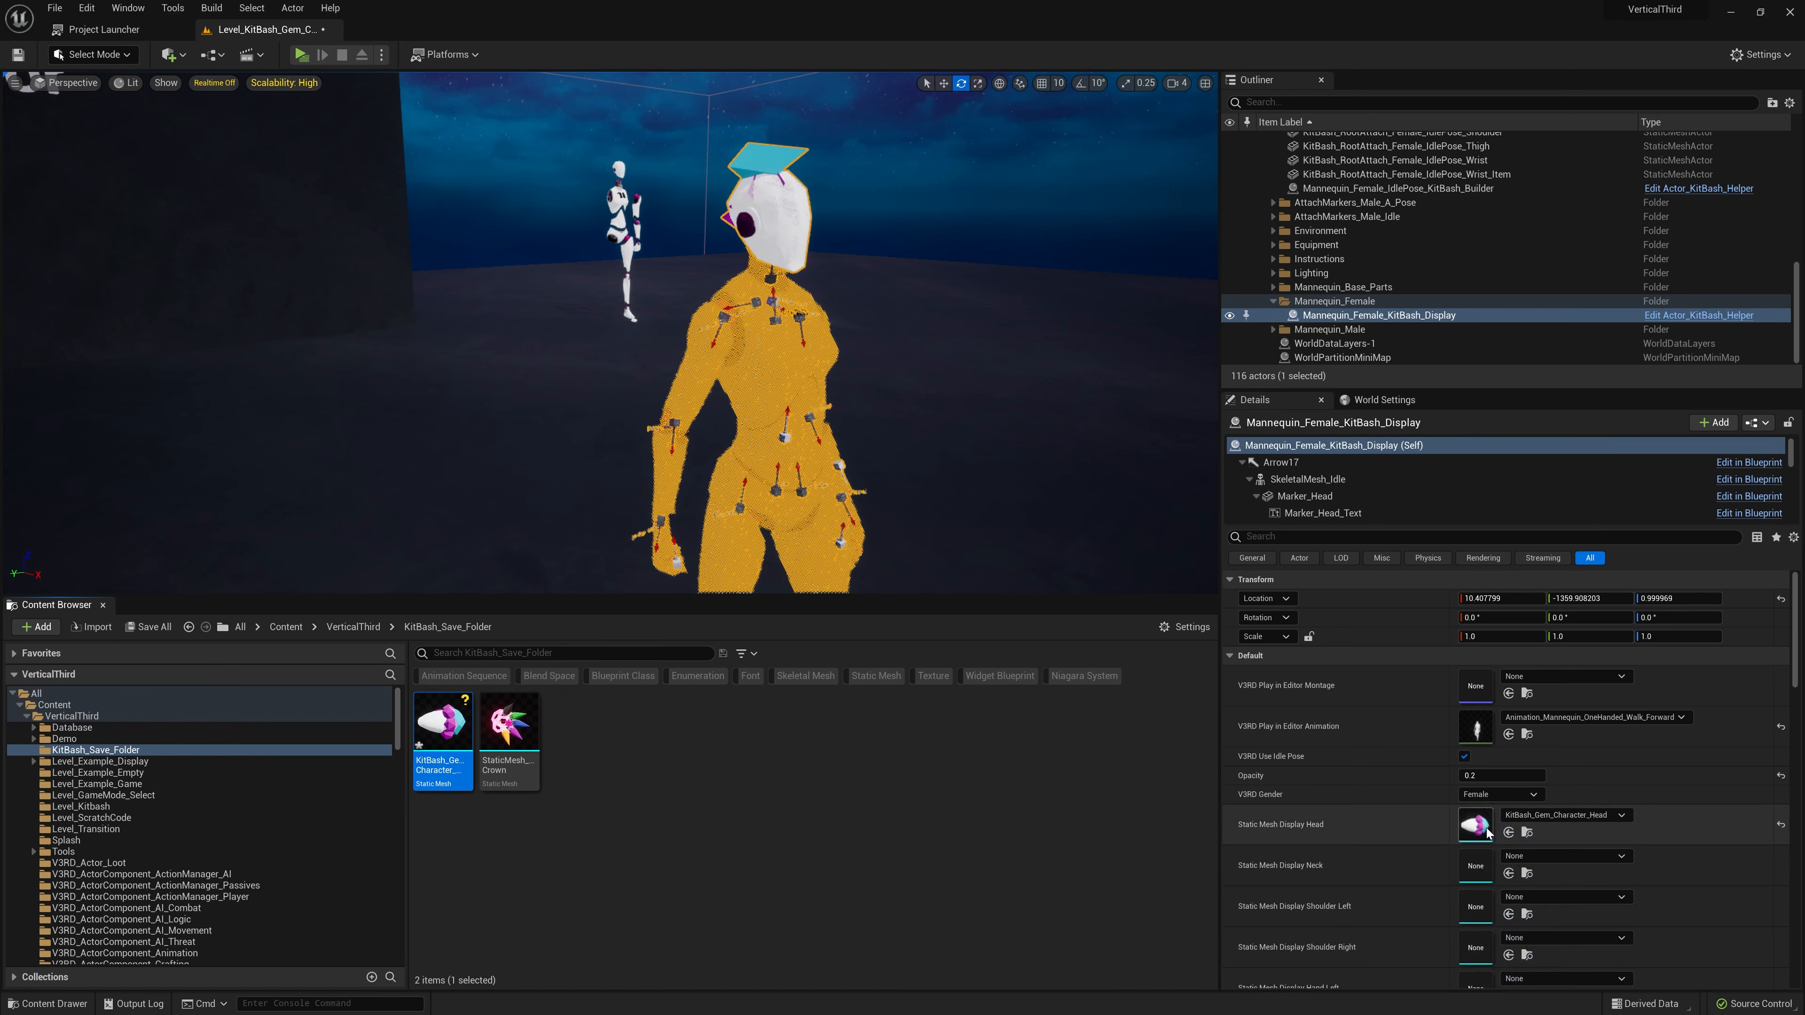
{"action": "left_click", "coordinate": [960, 447]}
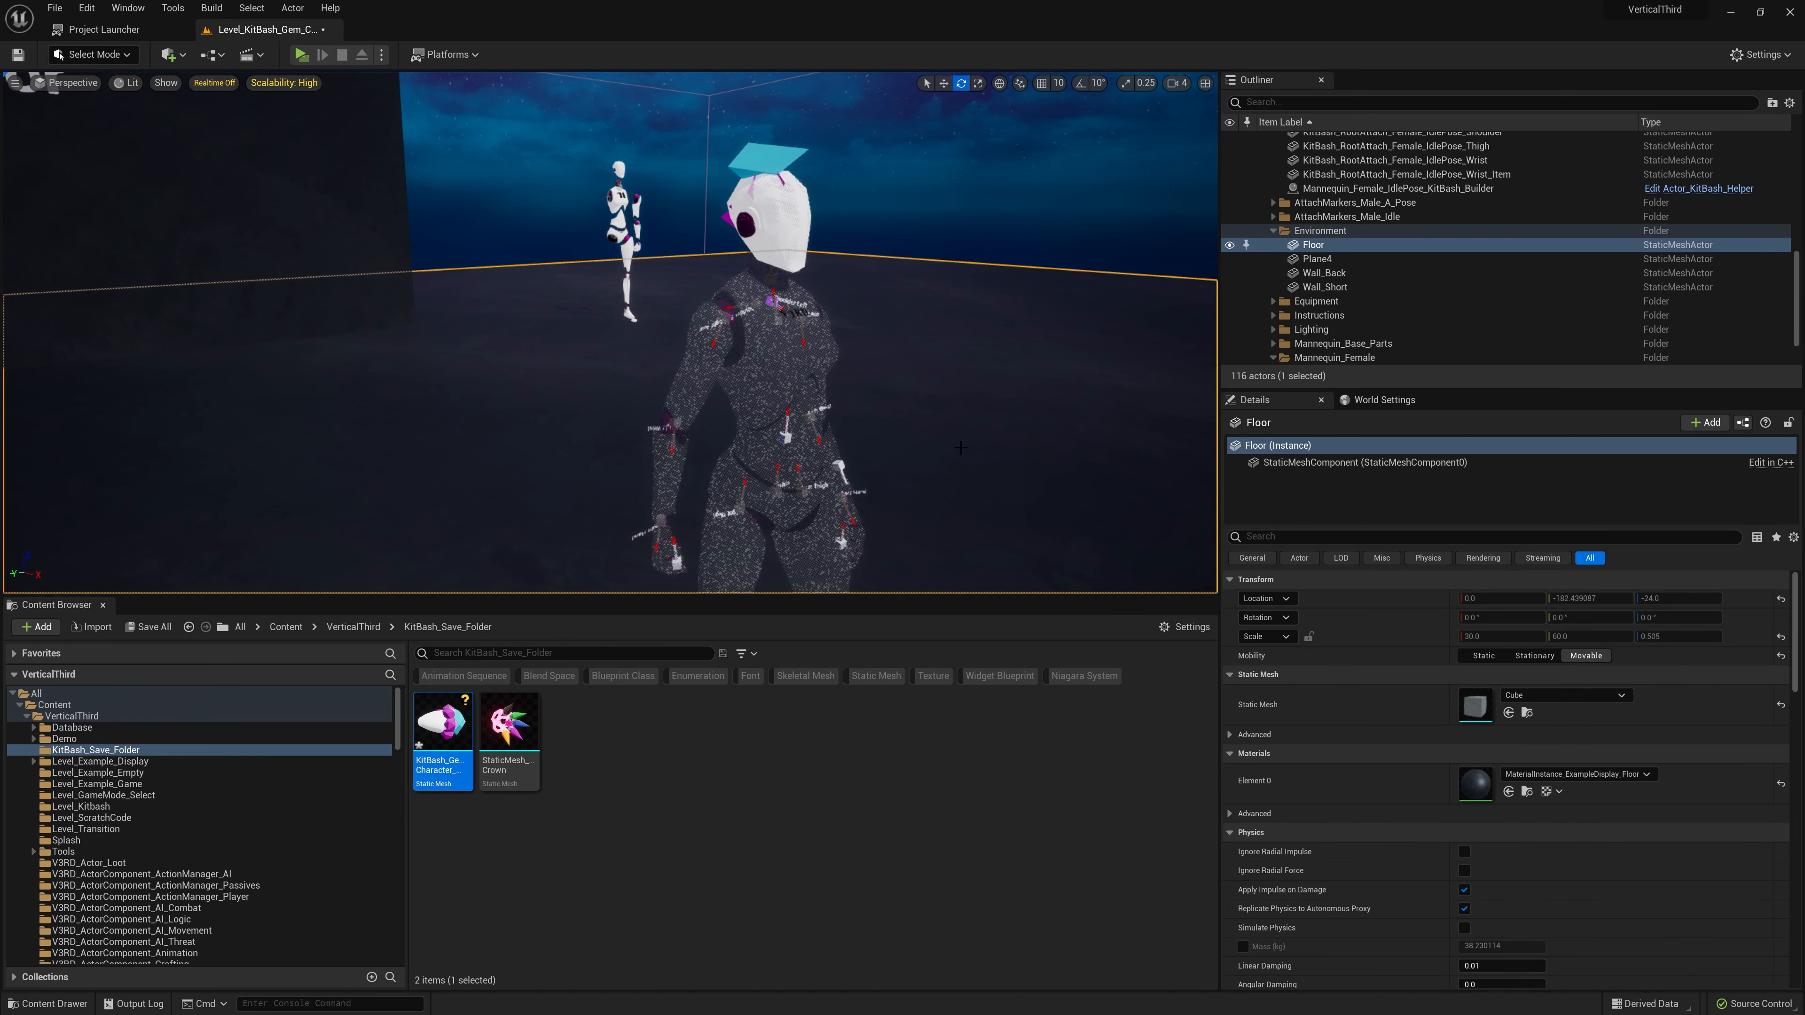
{"action": "key", "text": "Escape"}
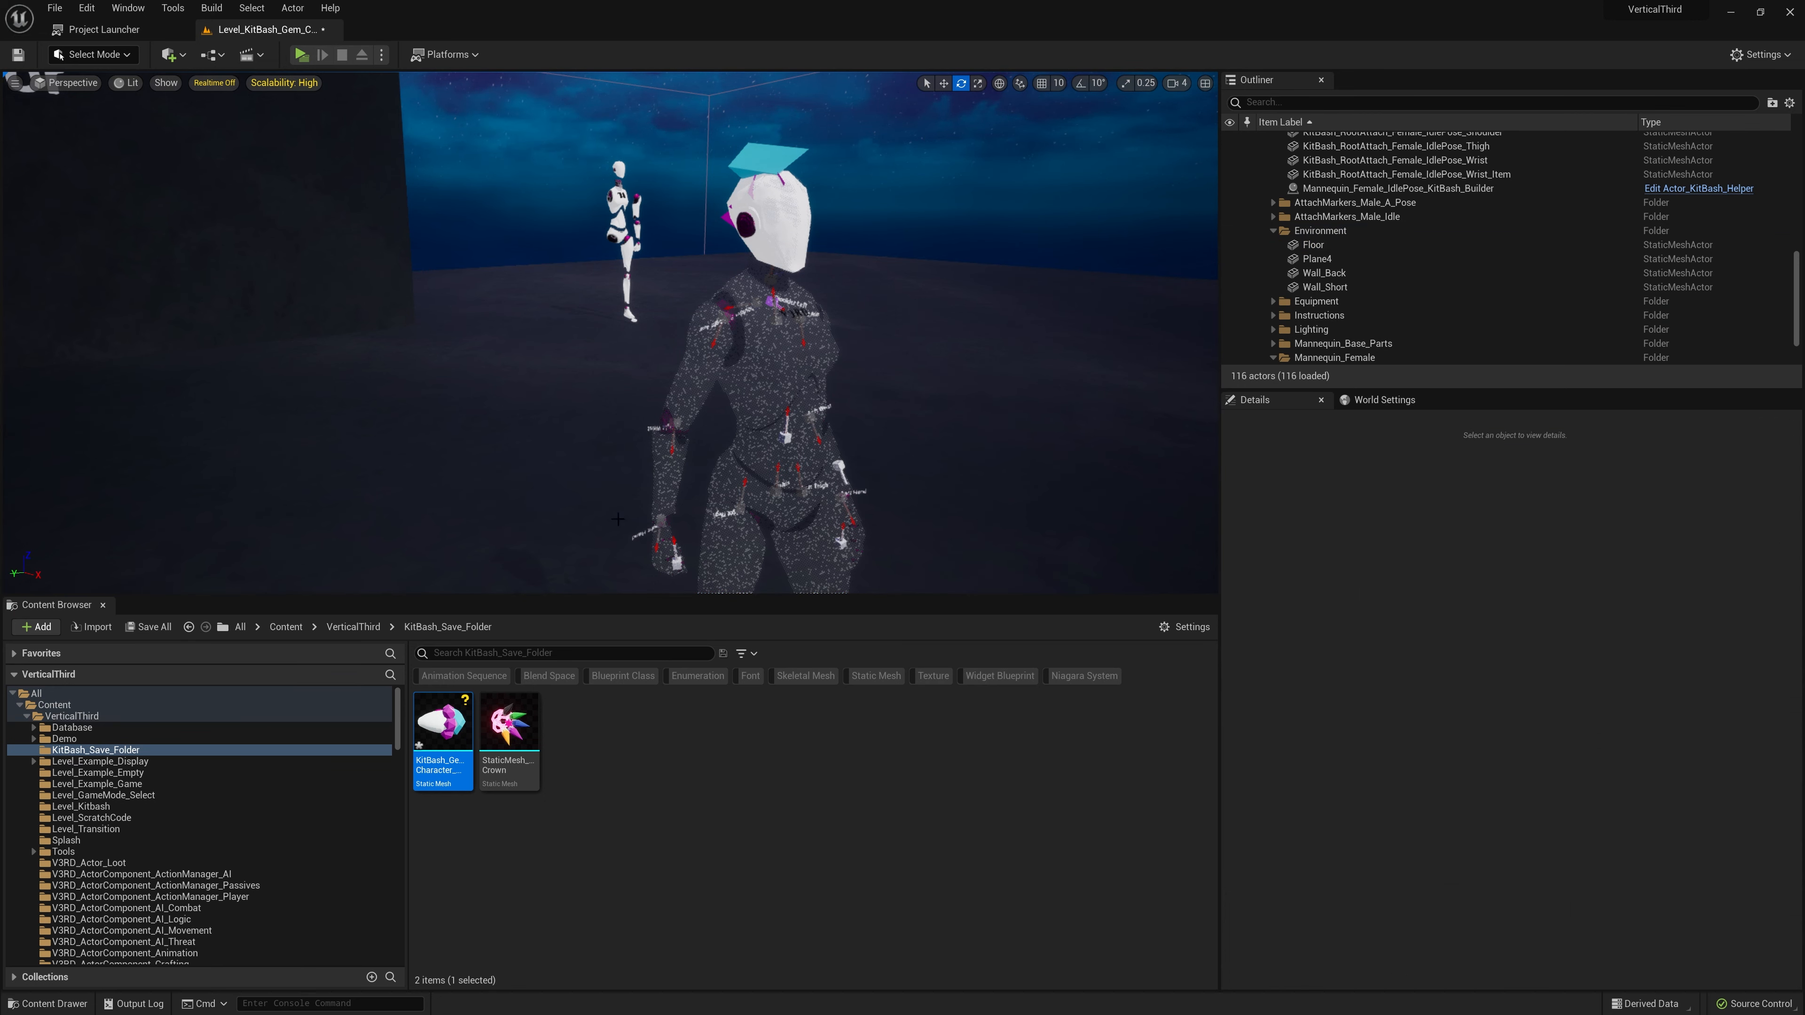
- Set the number of LODs of KitBash_Gem_Character_Head to 1, apply the change, save the mesh and close its editor
{"action": "mouse_move", "coordinate": [453, 739]}
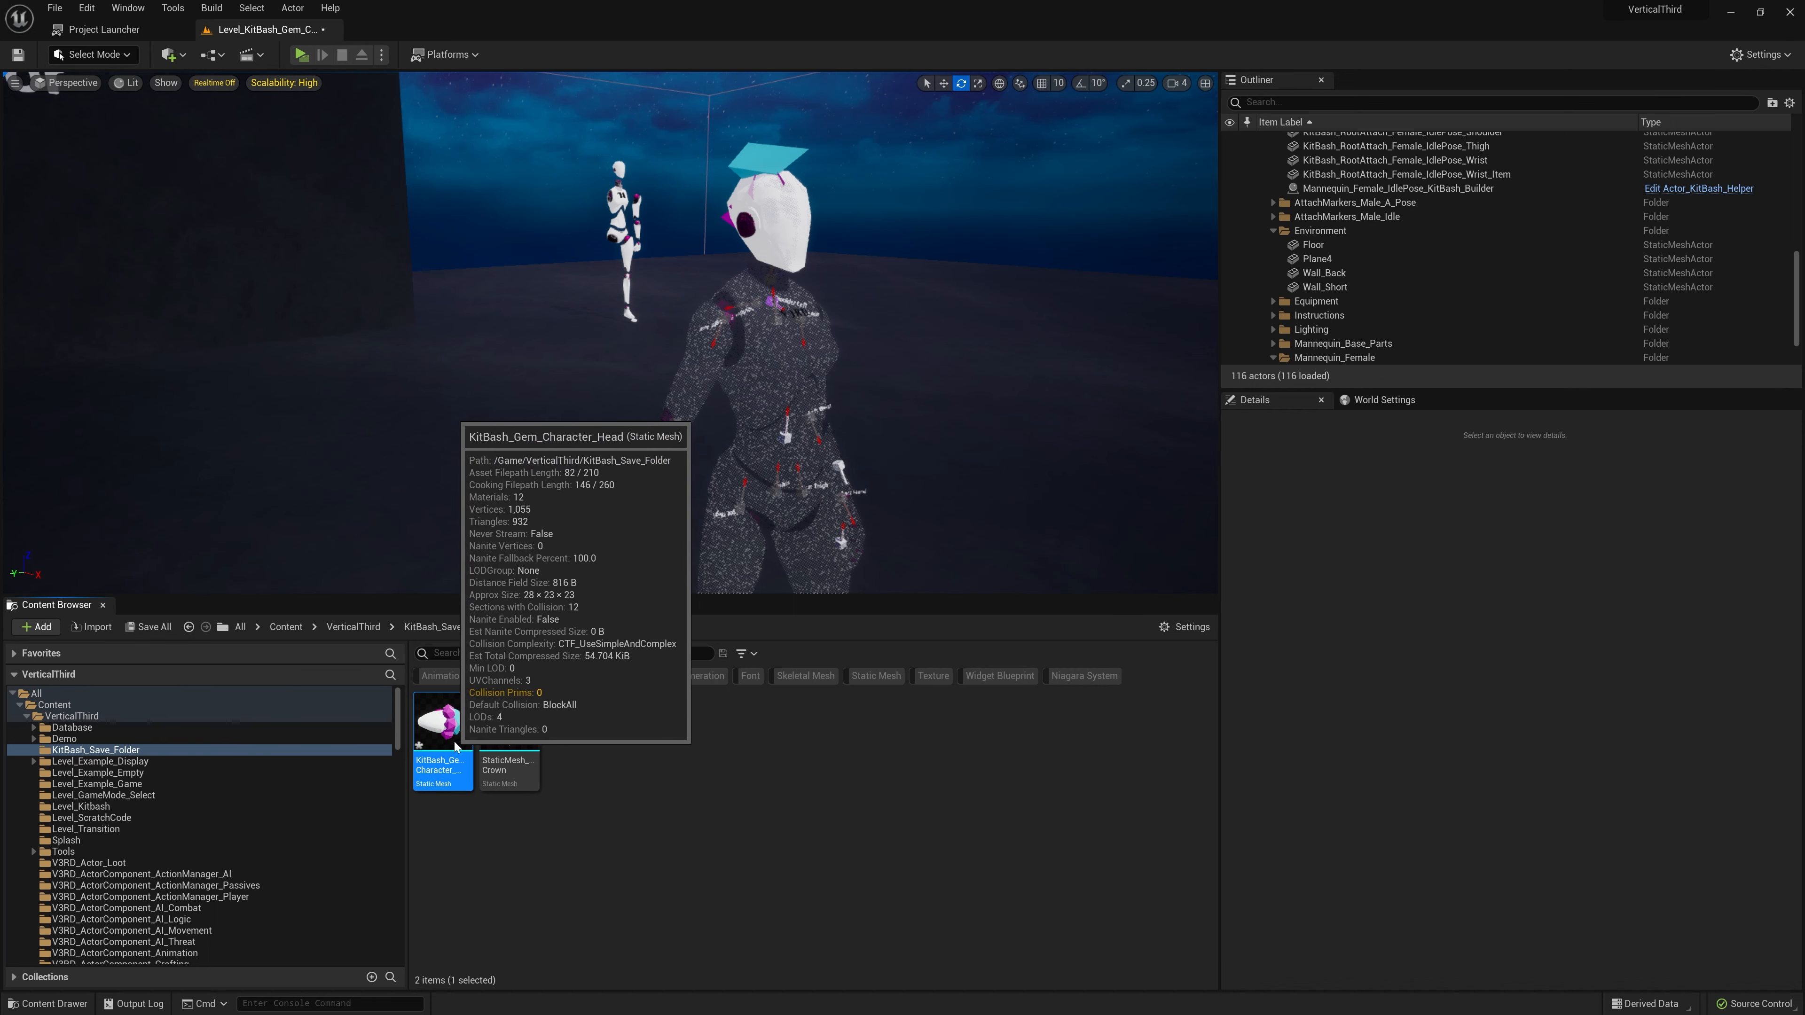
{"action": "double_click", "coordinate": [453, 739]}
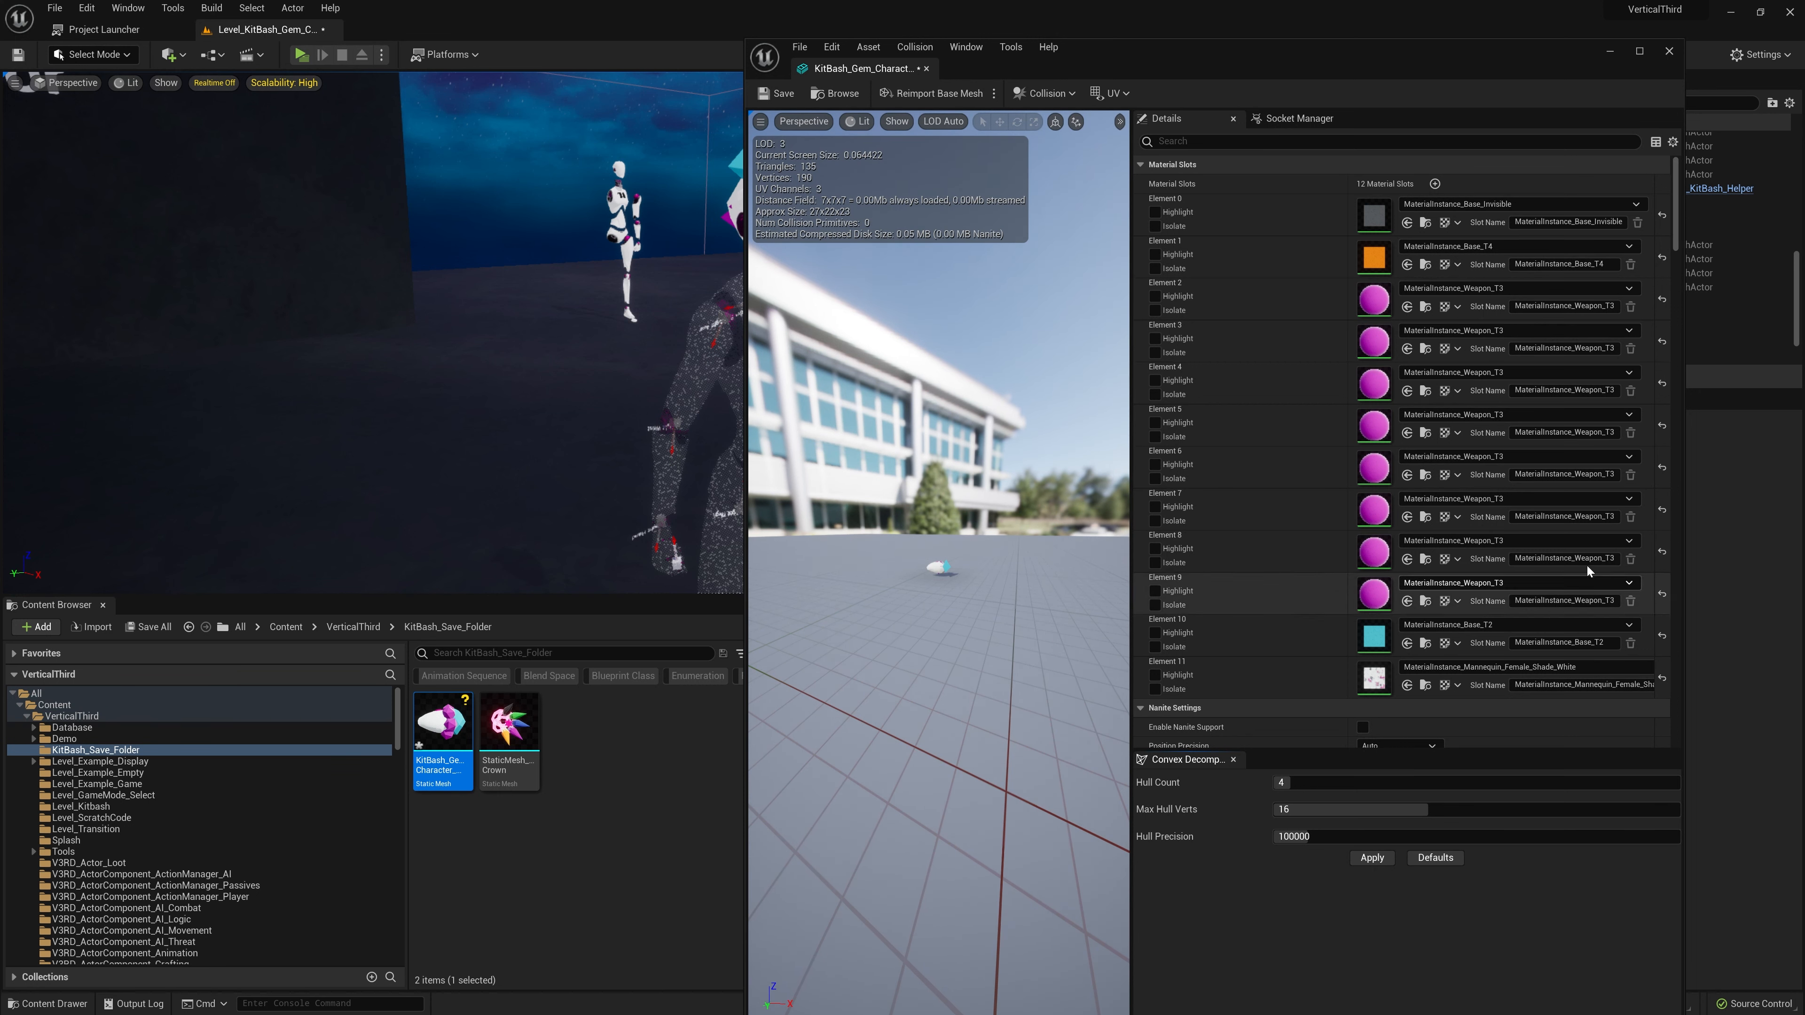
{"action": "key", "text": "ctrl+s"}
{"action": "left_click", "coordinate": [1197, 146]}
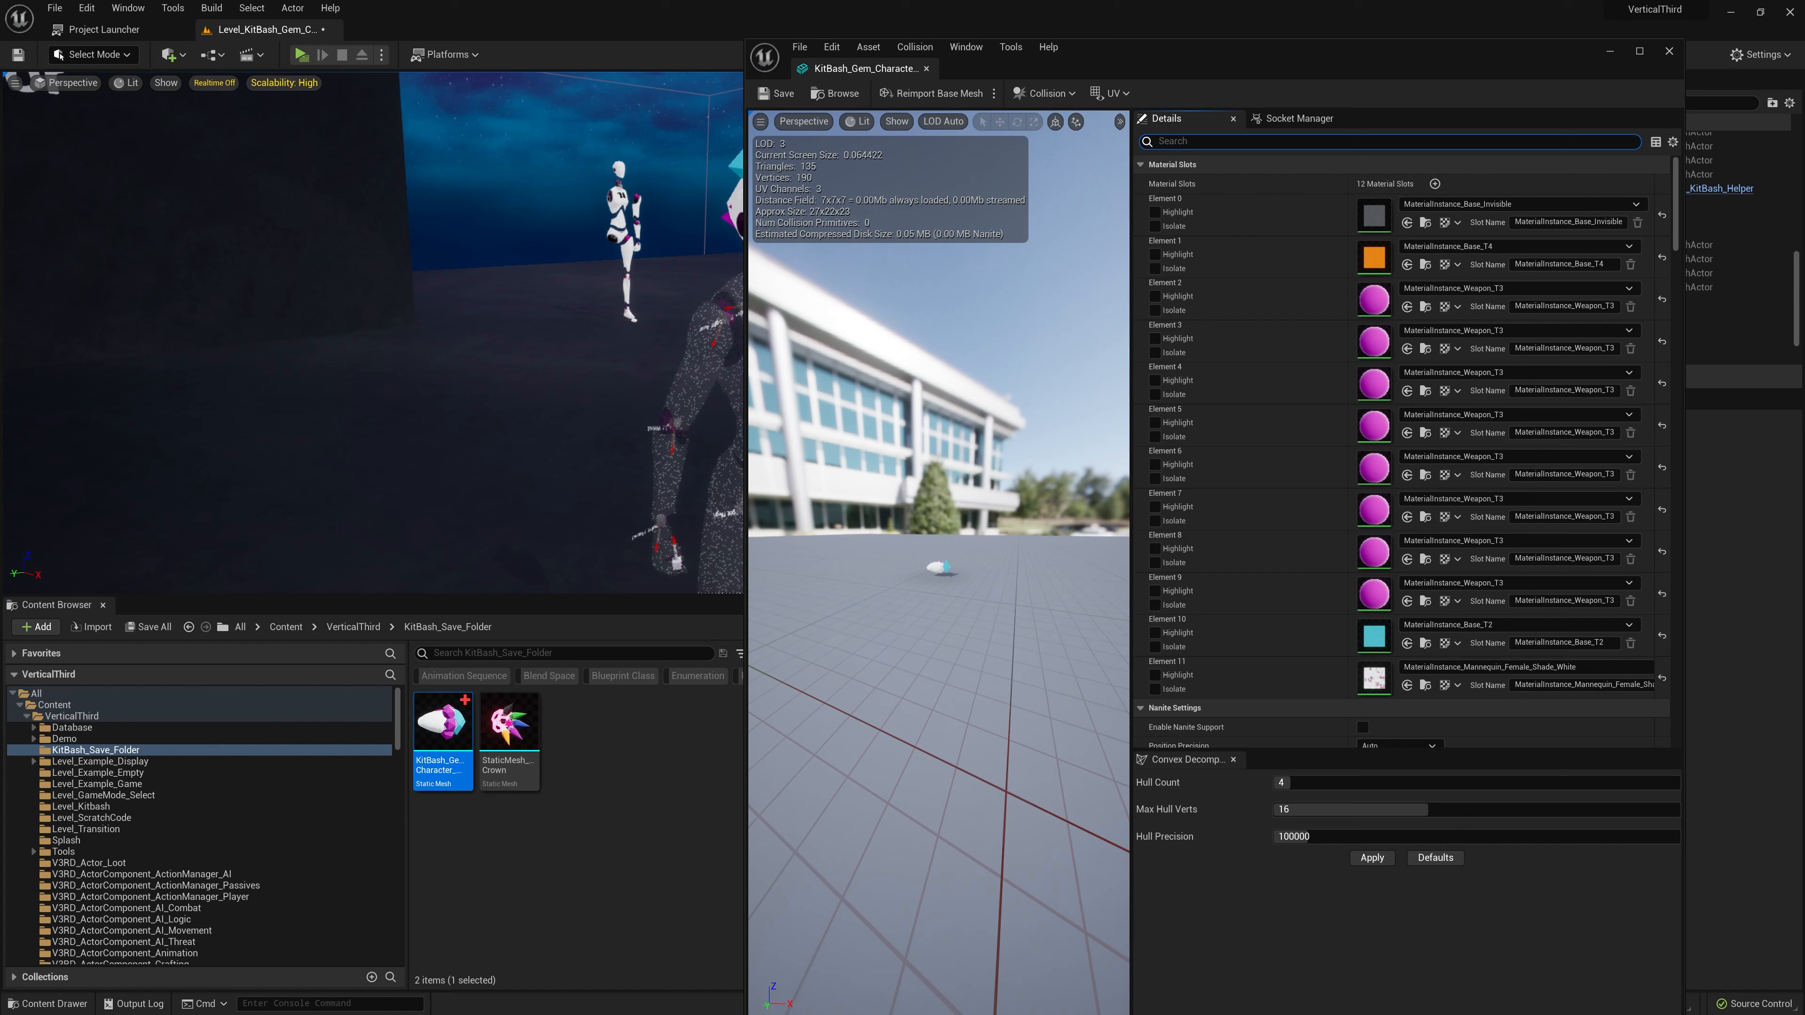
{"action": "type", "text": "lod settings"}
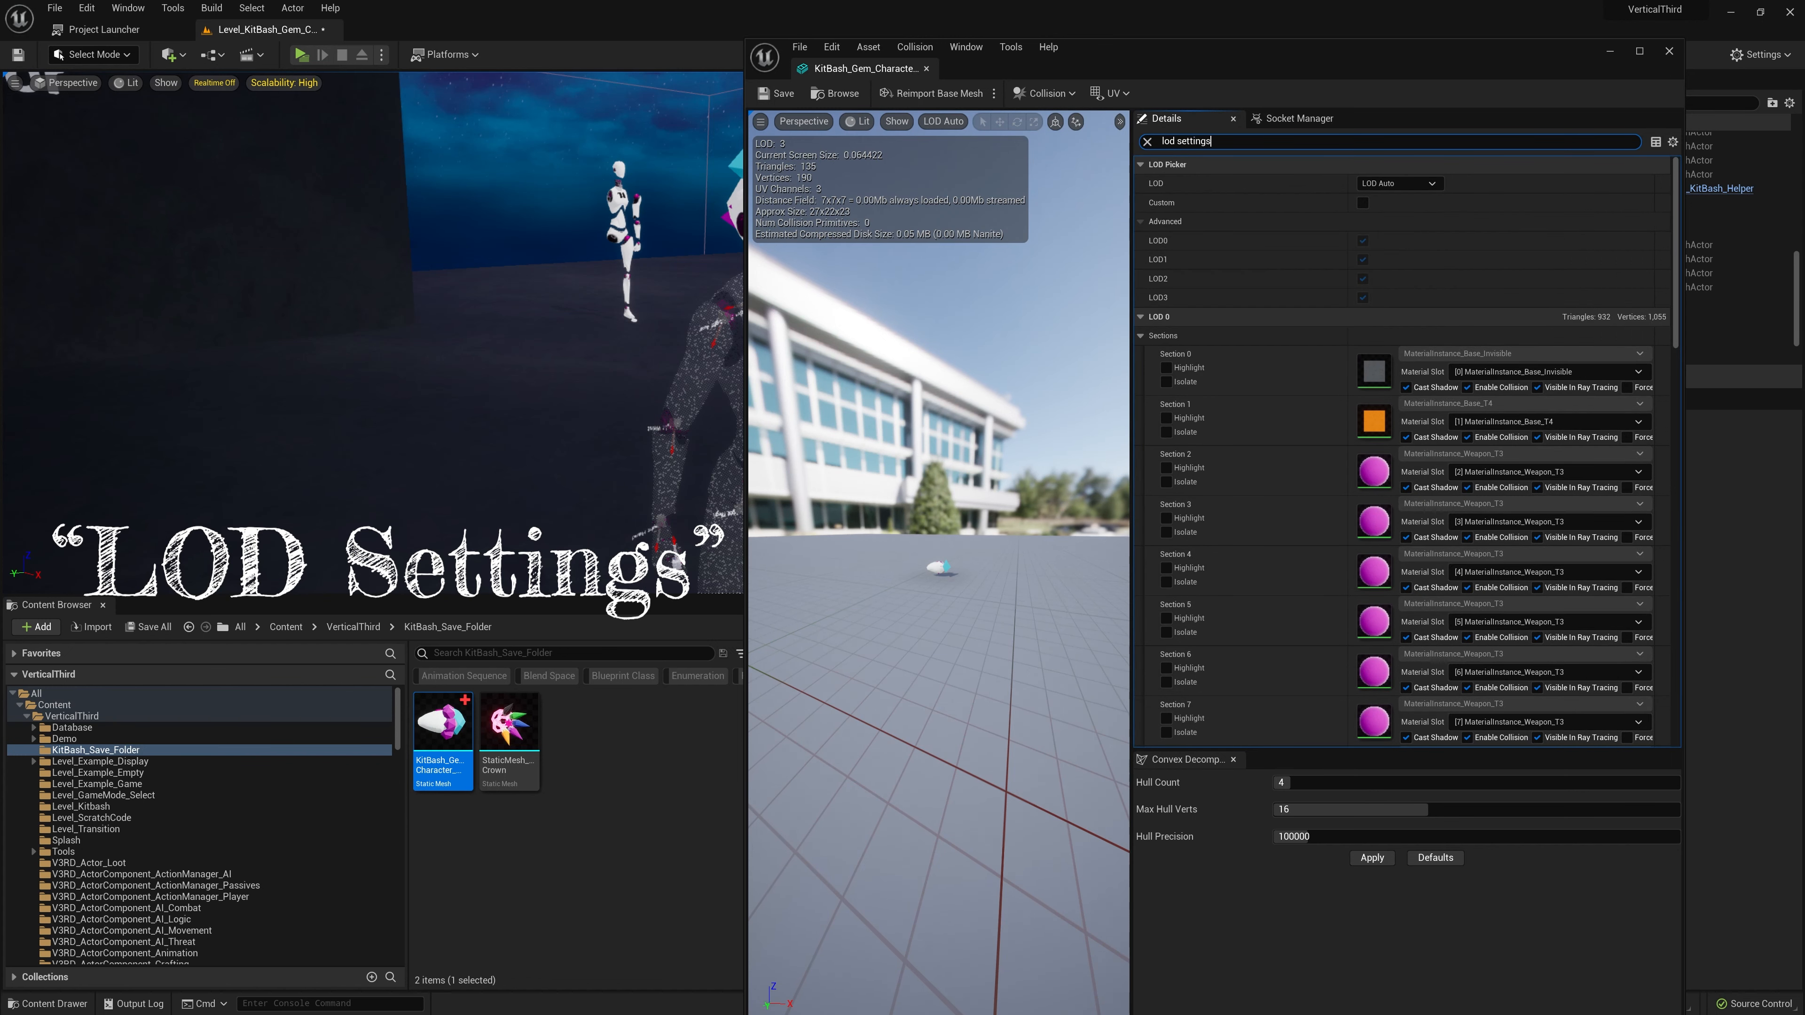
{"action": "left_click", "coordinate": [1371, 293]}
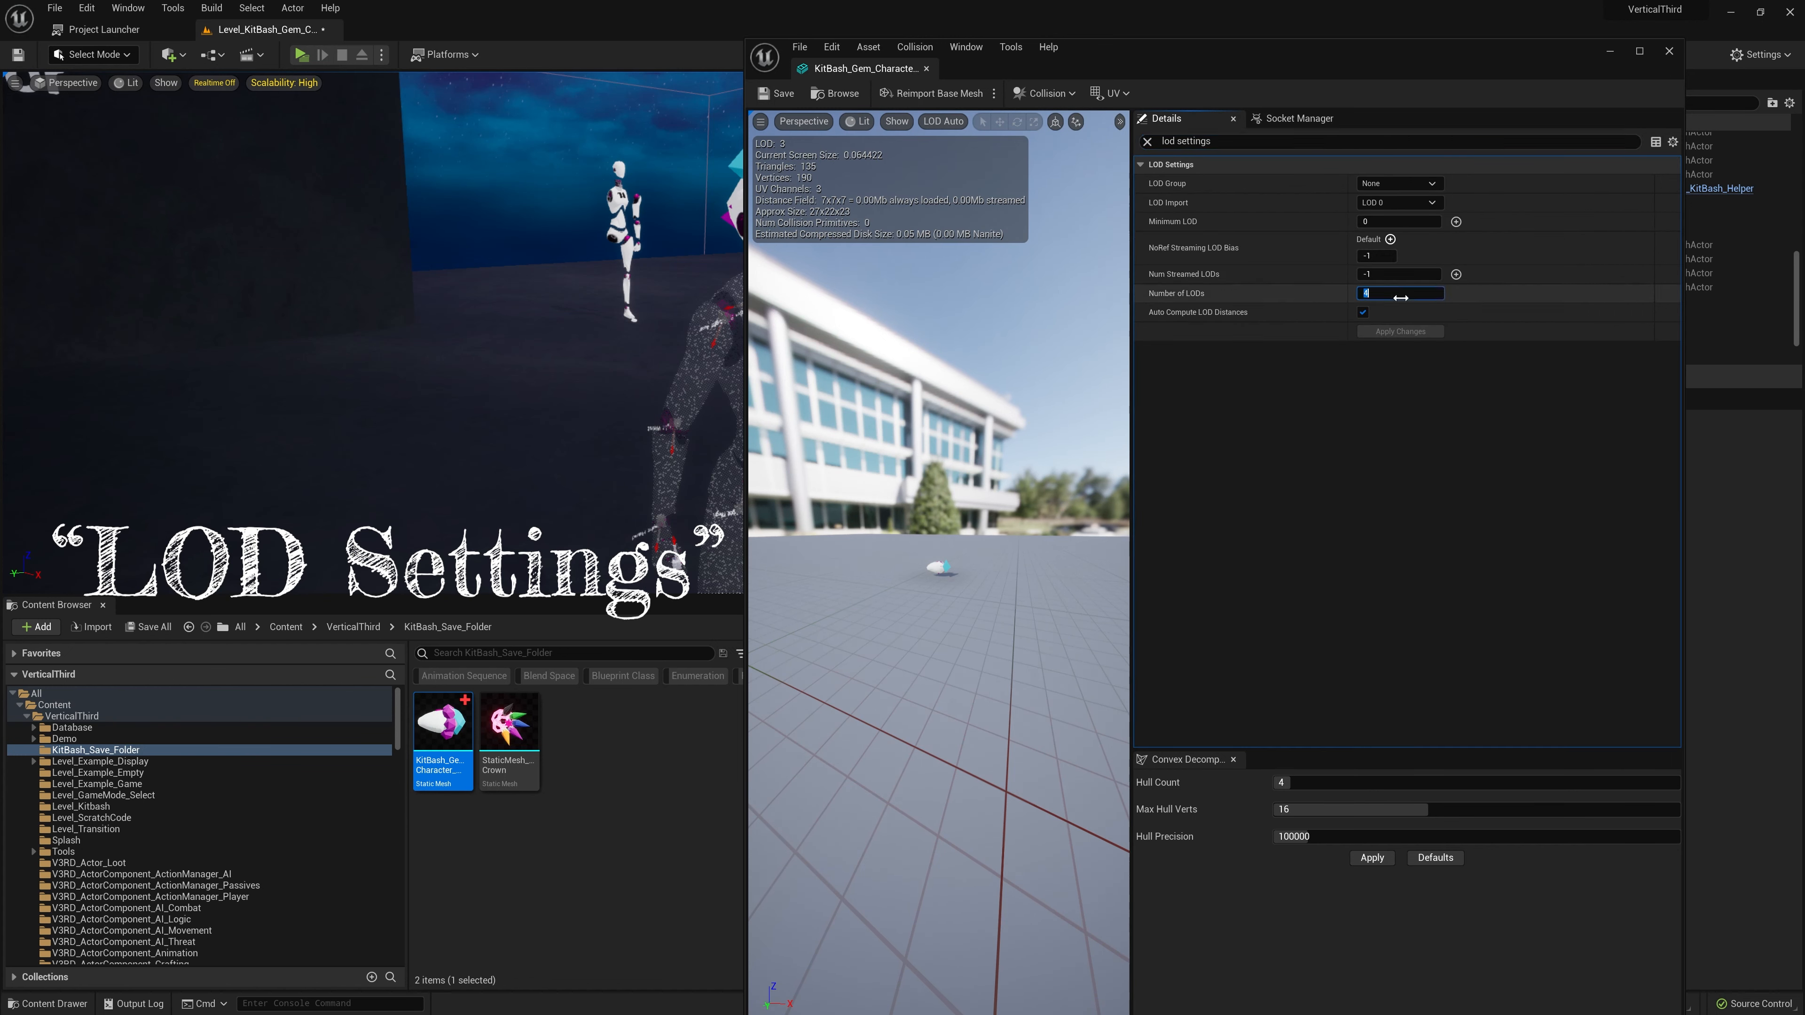
{"action": "type", "text": "1"}
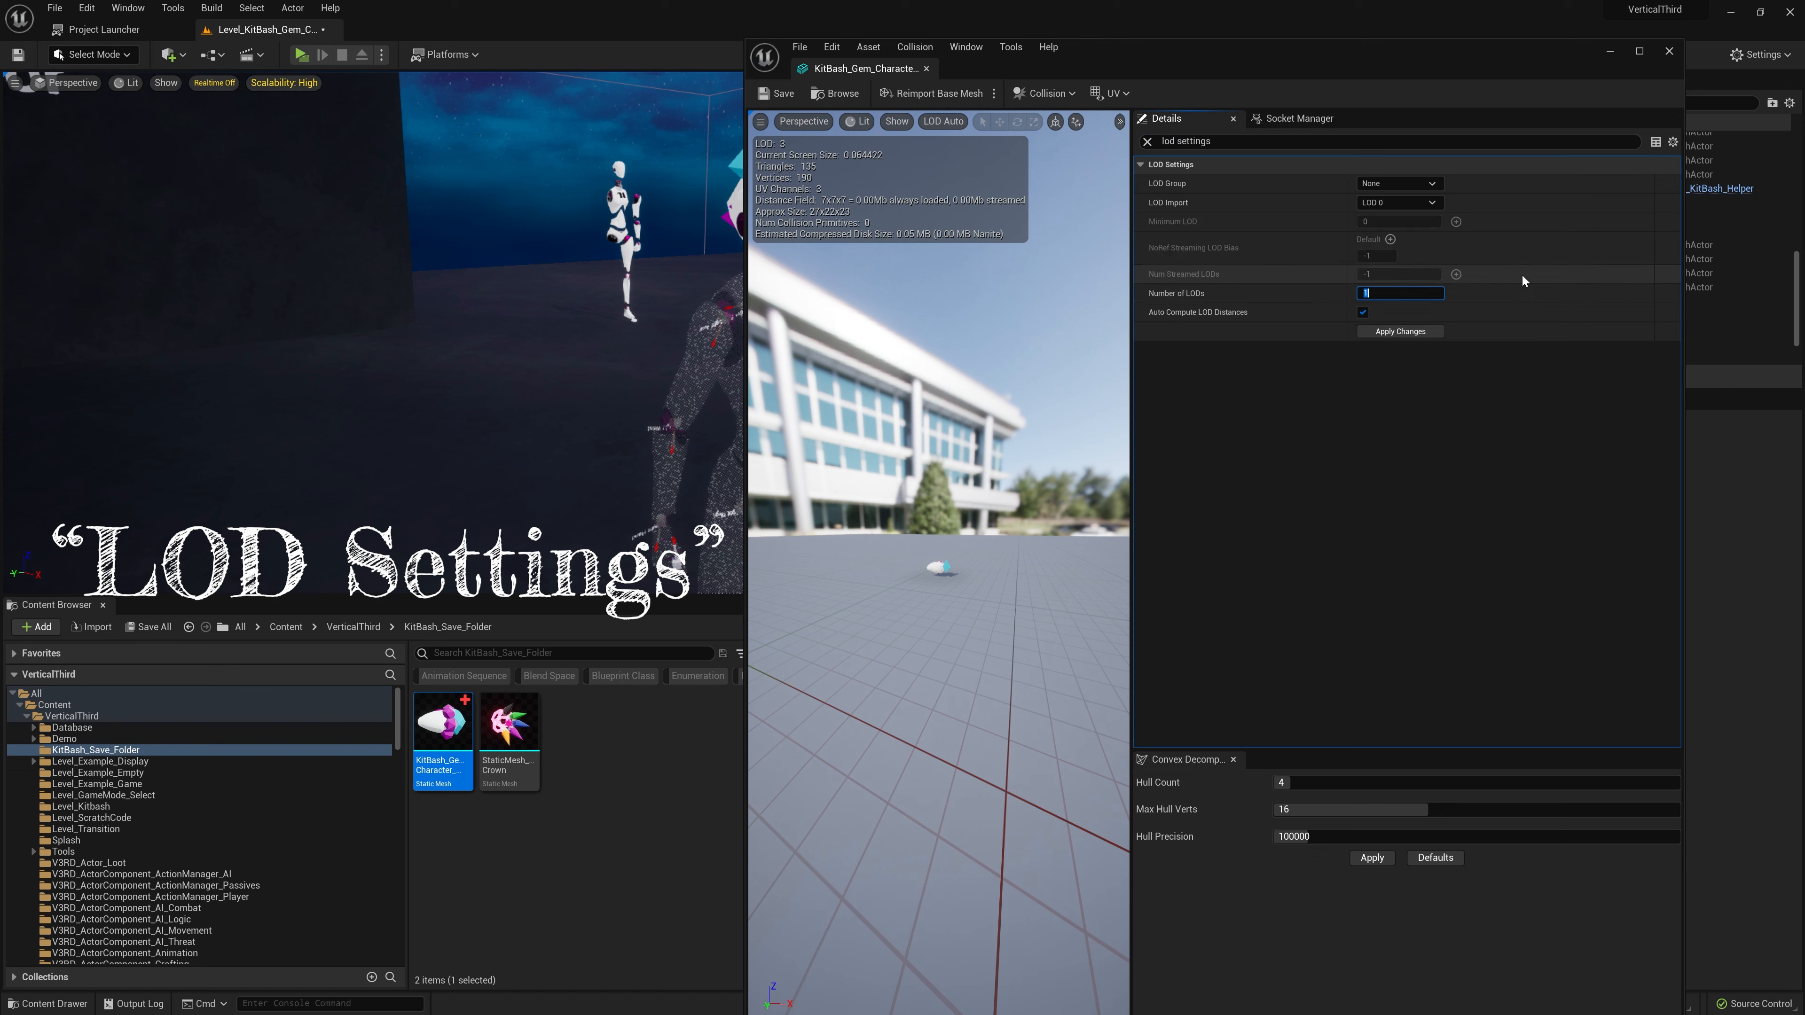
{"action": "left_click", "coordinate": [1425, 332]}
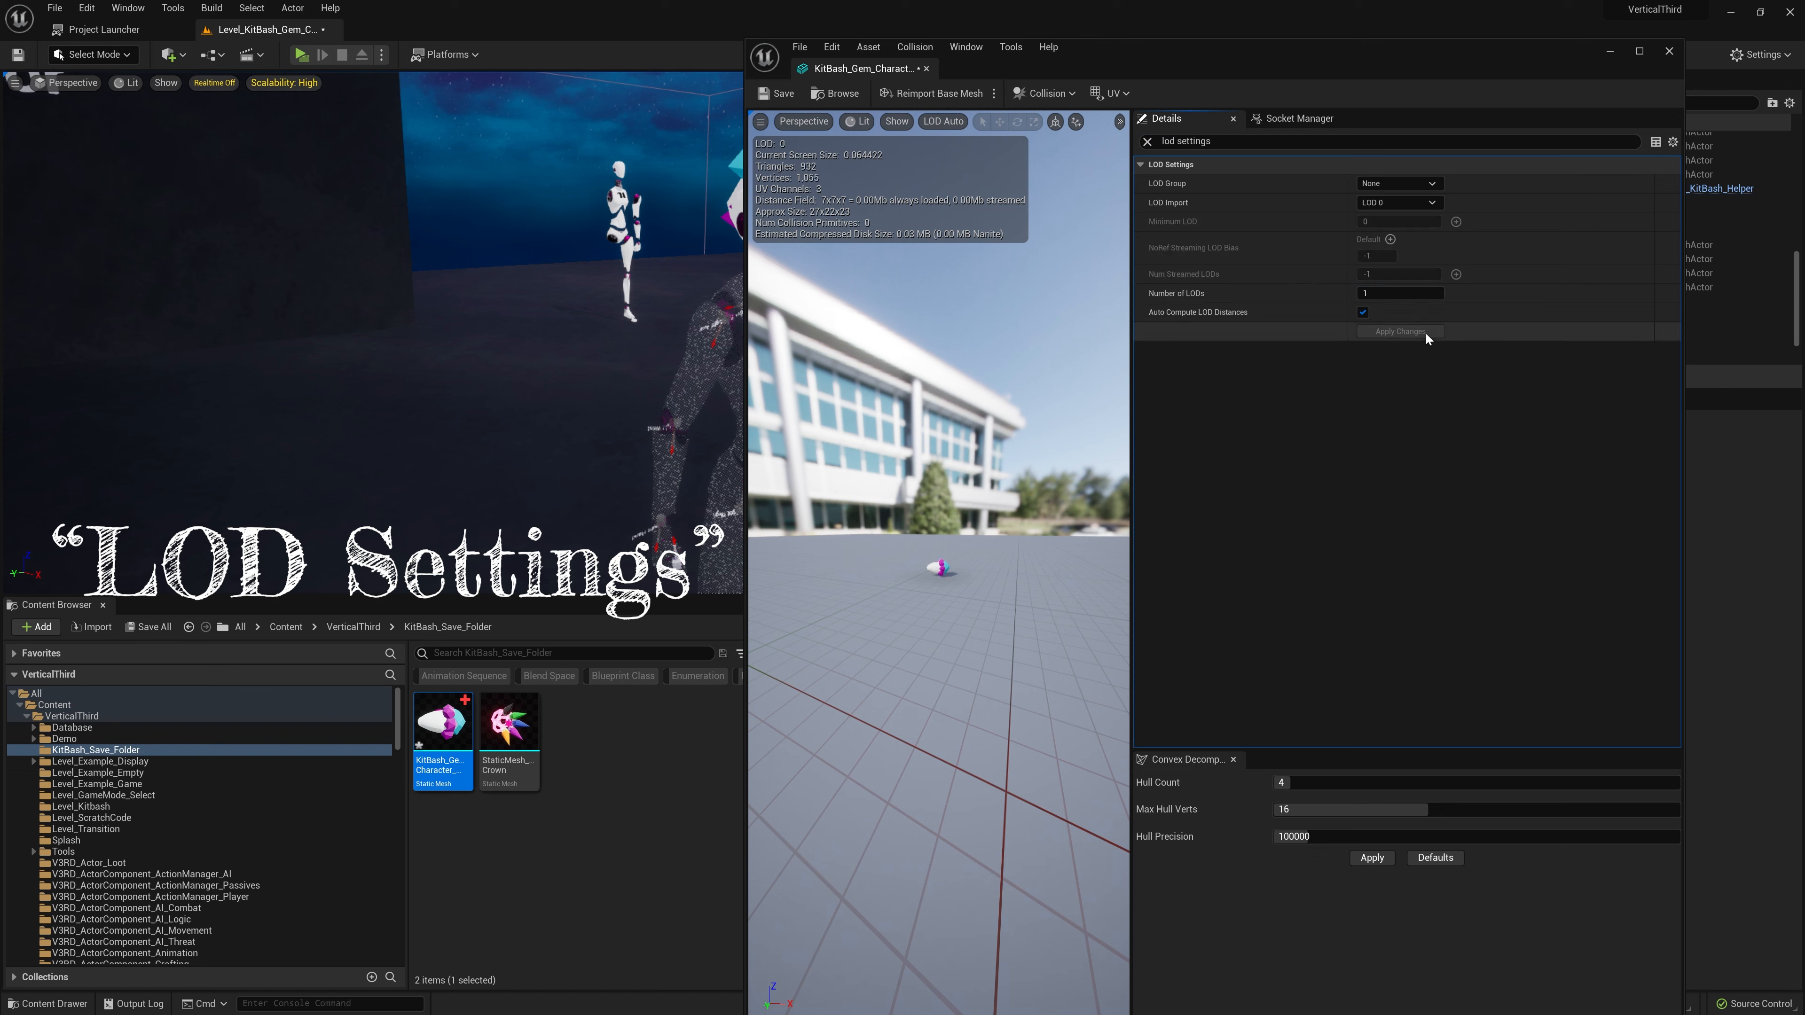
{"action": "left_click", "coordinate": [776, 98]}
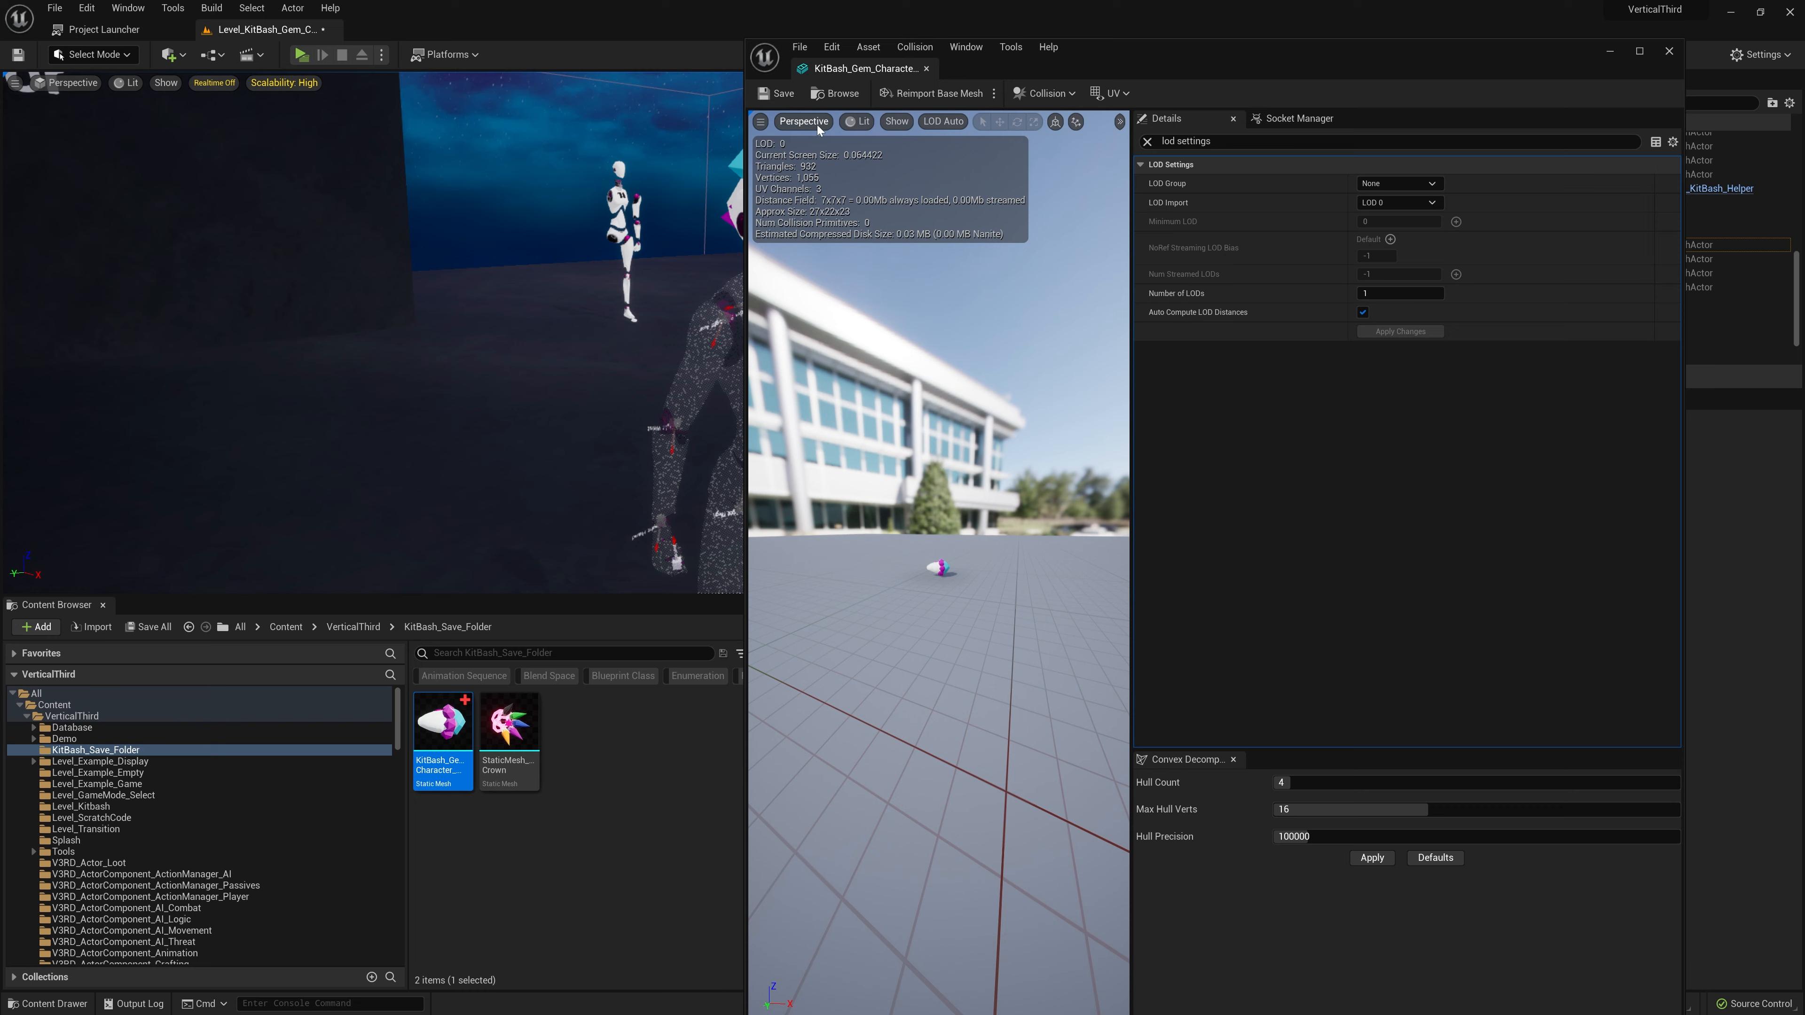
{"action": "left_click", "coordinate": [926, 68]}
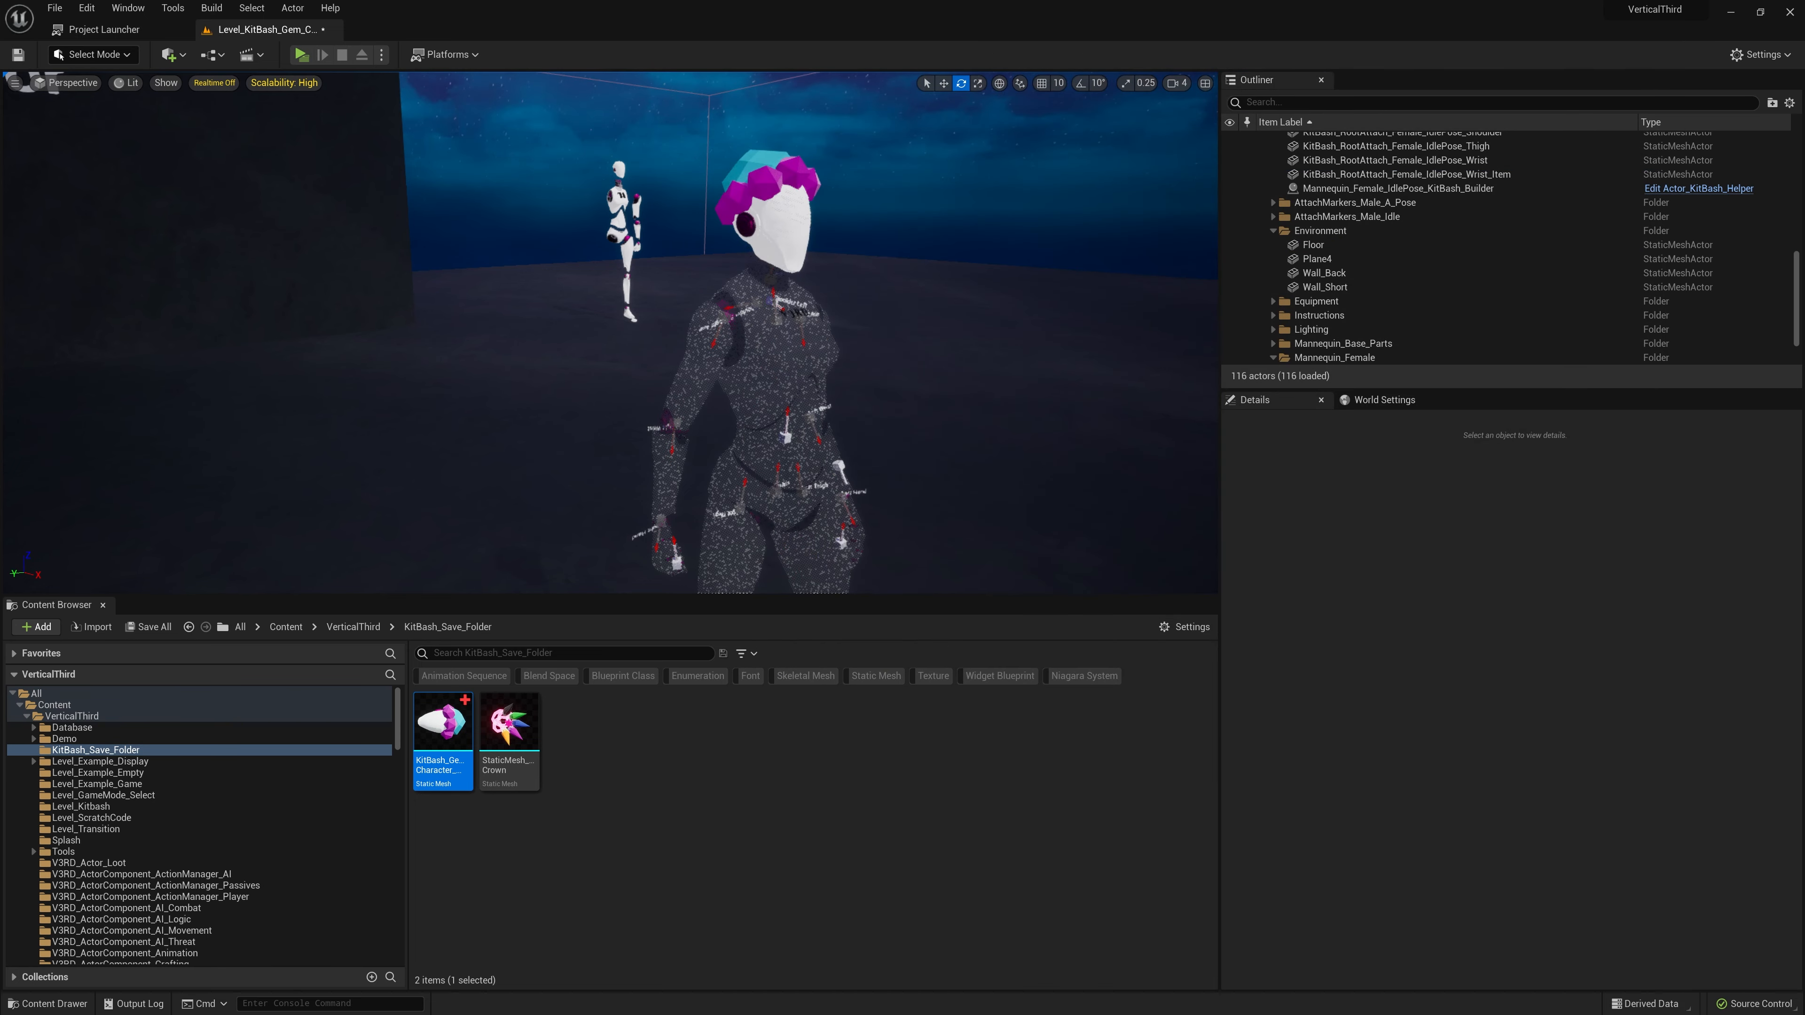
- Delete StaticMesh_Mannequin_Female_Head_Original2 from beneath the gems on the idle-pose mannequin
{"action": "right_click_drag", "start_coordinate": [767, 368], "coordinate": [846, 341]}
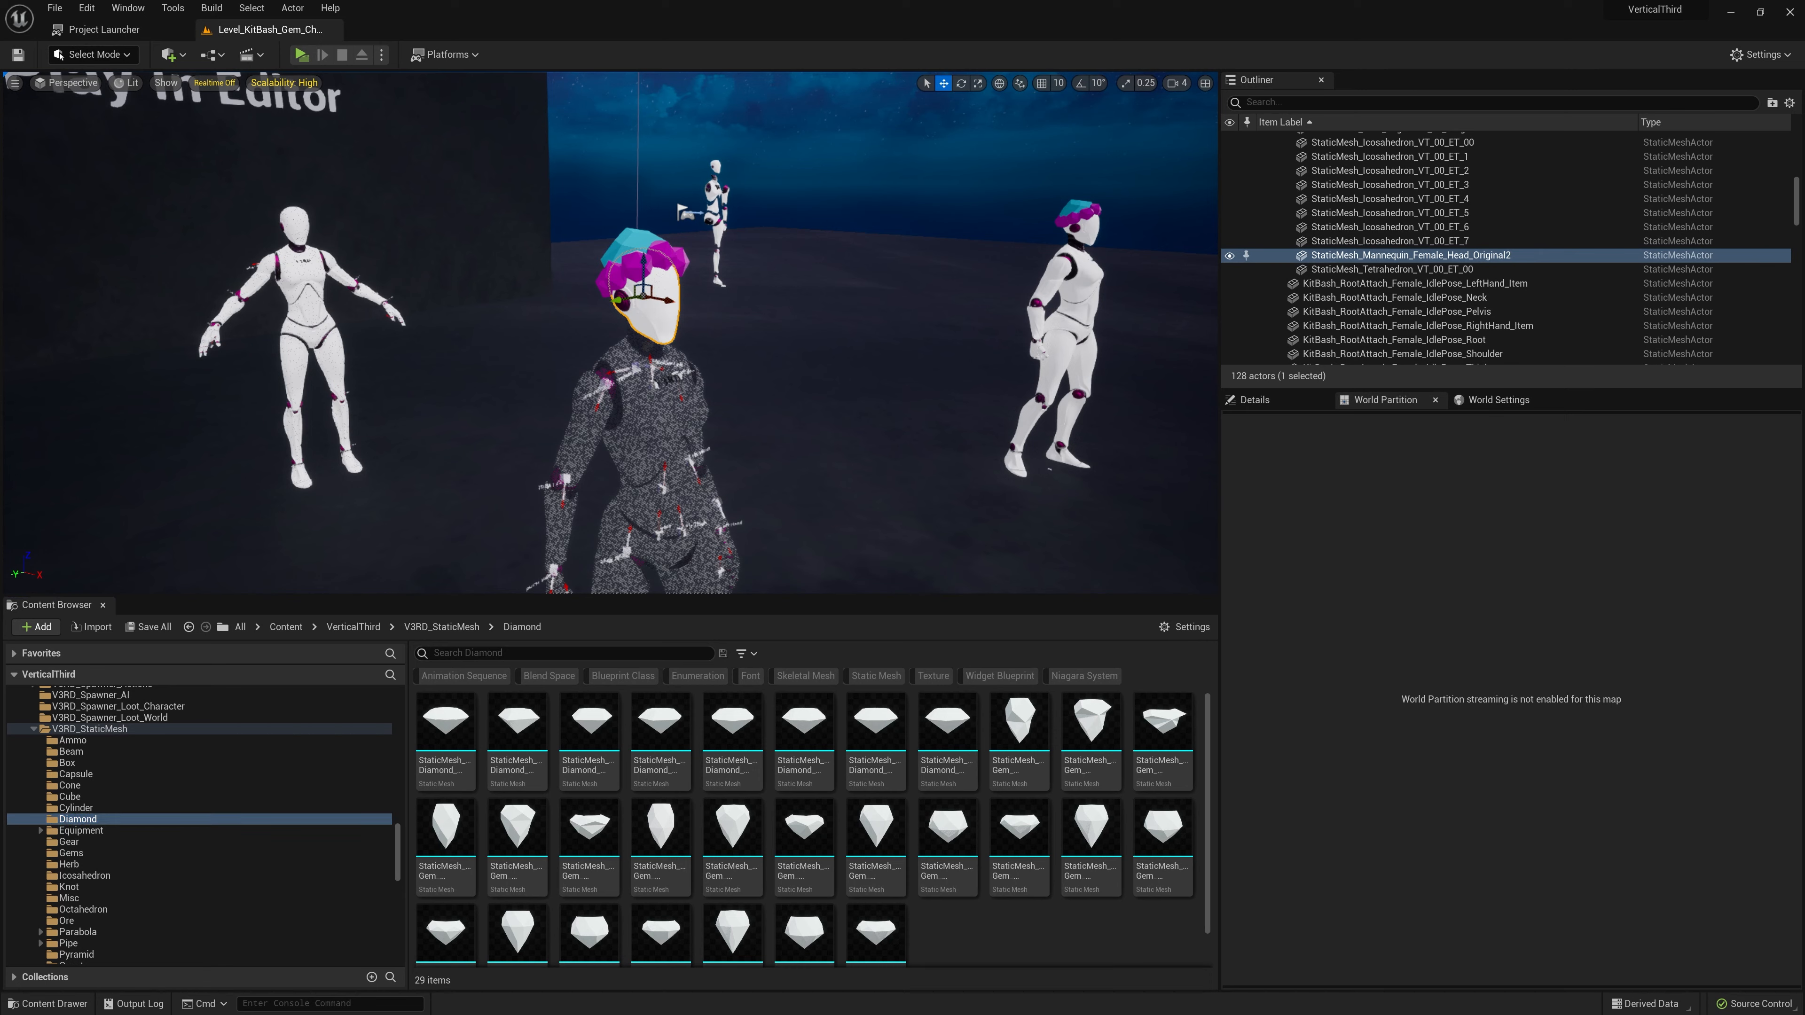
{"action": "right_click_drag", "start_coordinate": [811, 452], "coordinate": [695, 371]}
{"action": "key", "text": "Delete"}
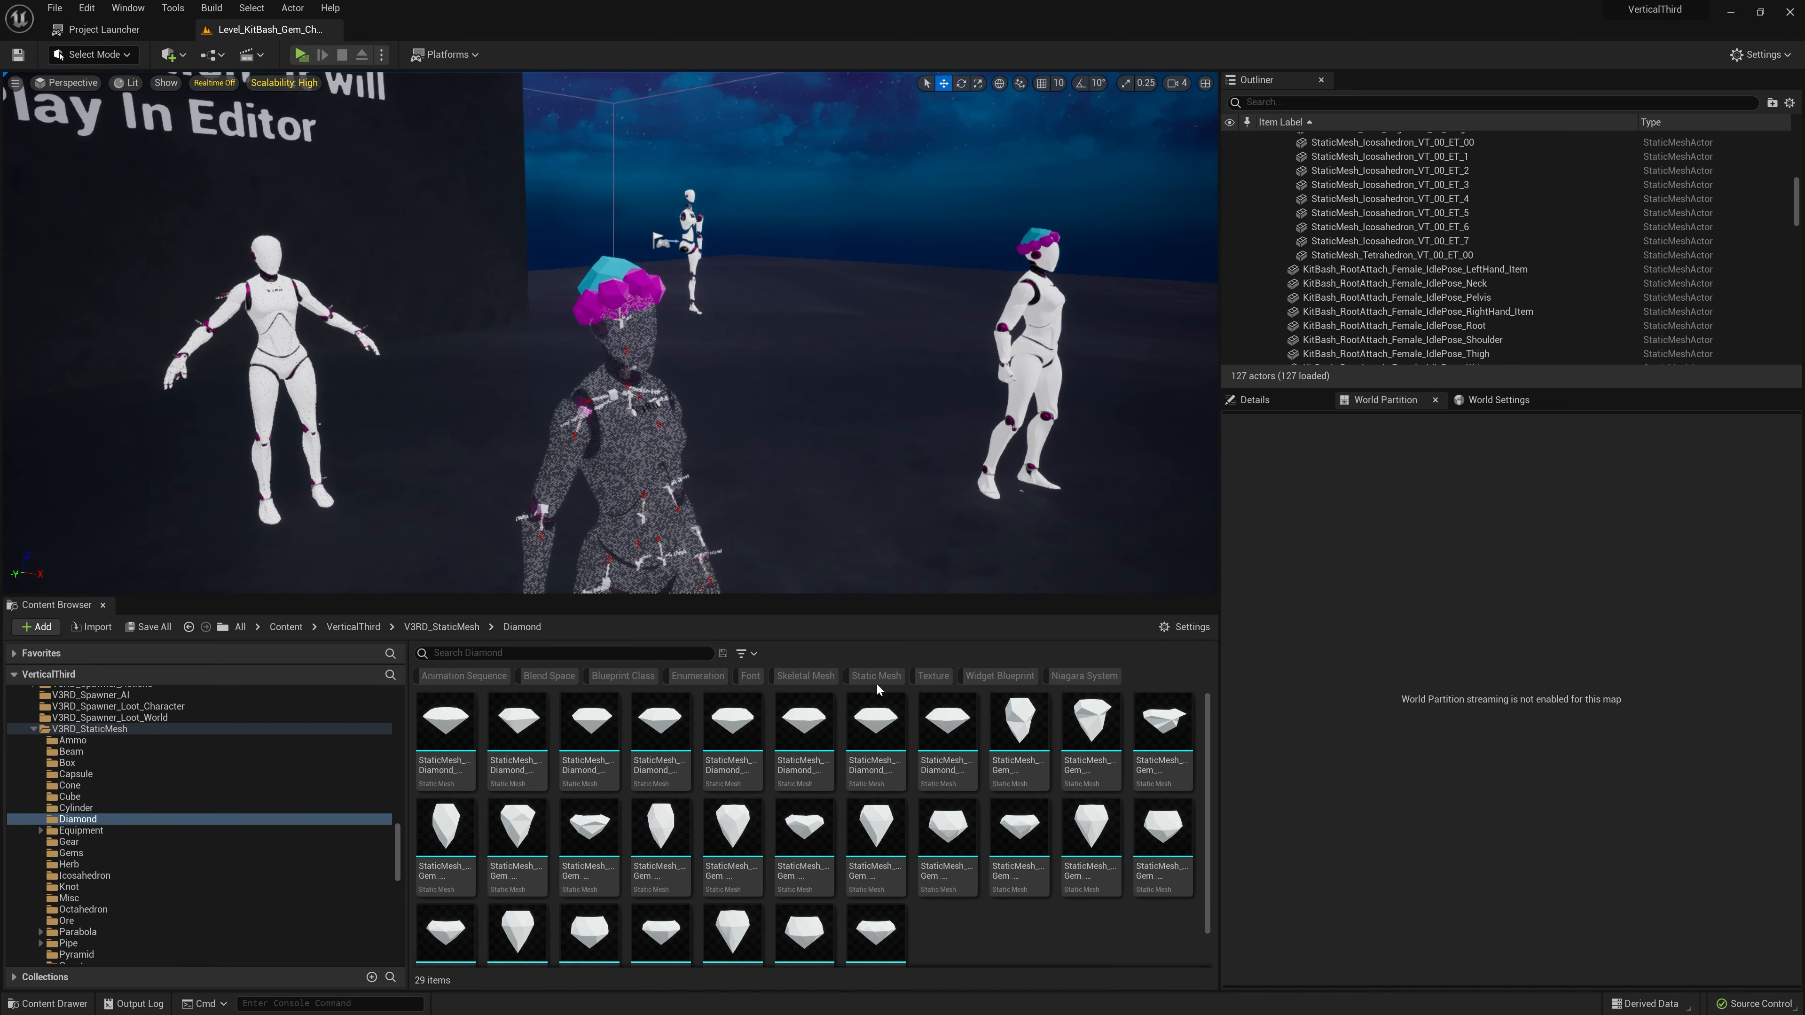
- Place StaticMesh_Gem_Segments_10_Large from the Diamond folder, then rotate and position it as the idle-pose mannequin's face
{"action": "left_click_drag", "start_coordinate": [733, 933], "coordinate": [725, 300]}
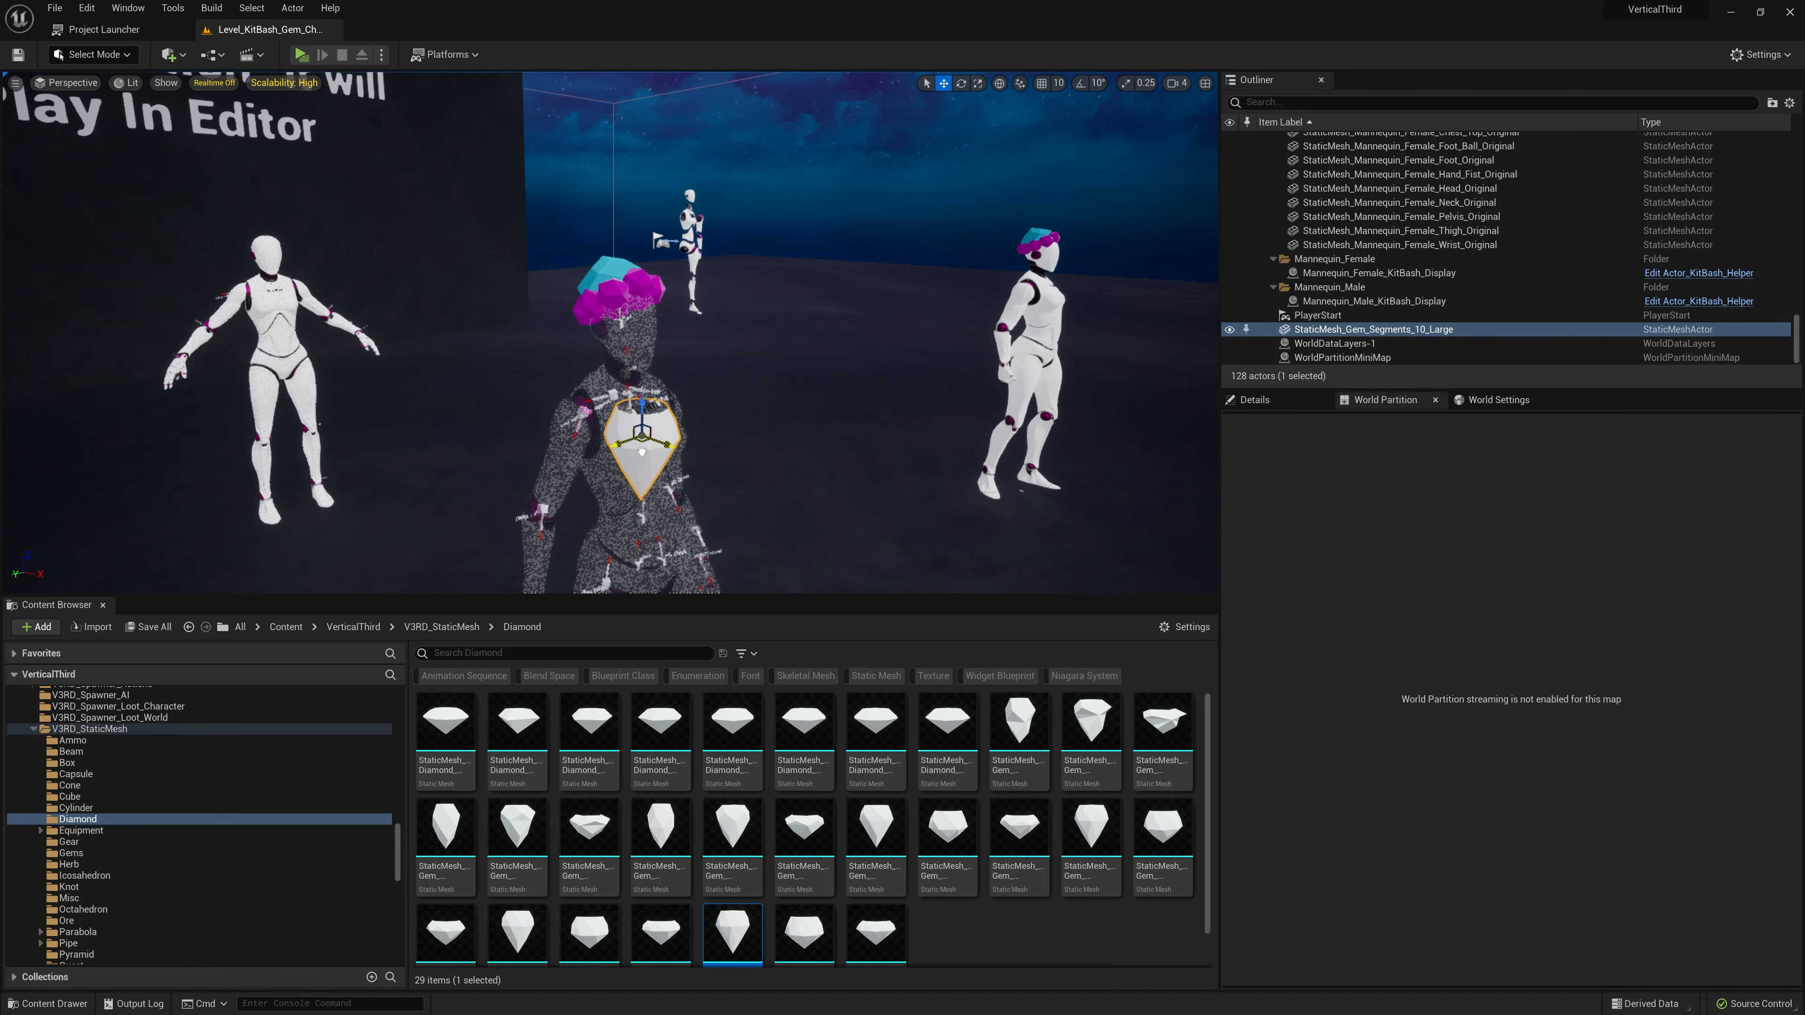
{"action": "key", "text": "f"}
{"action": "left_click_drag", "start_coordinate": [762, 333], "coordinate": [604, 213]}
{"action": "left_click_drag", "start_coordinate": [625, 252], "coordinate": [561, 245]}
{"action": "left_click_drag", "start_coordinate": [561, 246], "coordinate": [639, 234], "text": "alt"}
{"action": "key", "text": "e"}
{"action": "left_click_drag", "start_coordinate": [708, 221], "coordinate": [714, 229]}
{"action": "key", "text": "w"}
{"action": "left_click_drag", "start_coordinate": [693, 222], "coordinate": [703, 223]}
{"action": "left_click_drag", "start_coordinate": [703, 223], "coordinate": [618, 221], "text": "alt"}
{"action": "mouse_move", "coordinate": [618, 220]}
{"action": "left_mouse_down", "text": "alt"}
{"action": "mouse_move", "coordinate": [512, 224]}
{"action": "mouse_move", "coordinate": [640, 221]}
{"action": "left_mouse_up", "text": "alt"}
- Assign the solid teal MaterialInstance_Base_T2 to the face gem
{"action": "left_click", "coordinate": [1252, 400]}
{"action": "left_click", "coordinate": [1579, 774]}
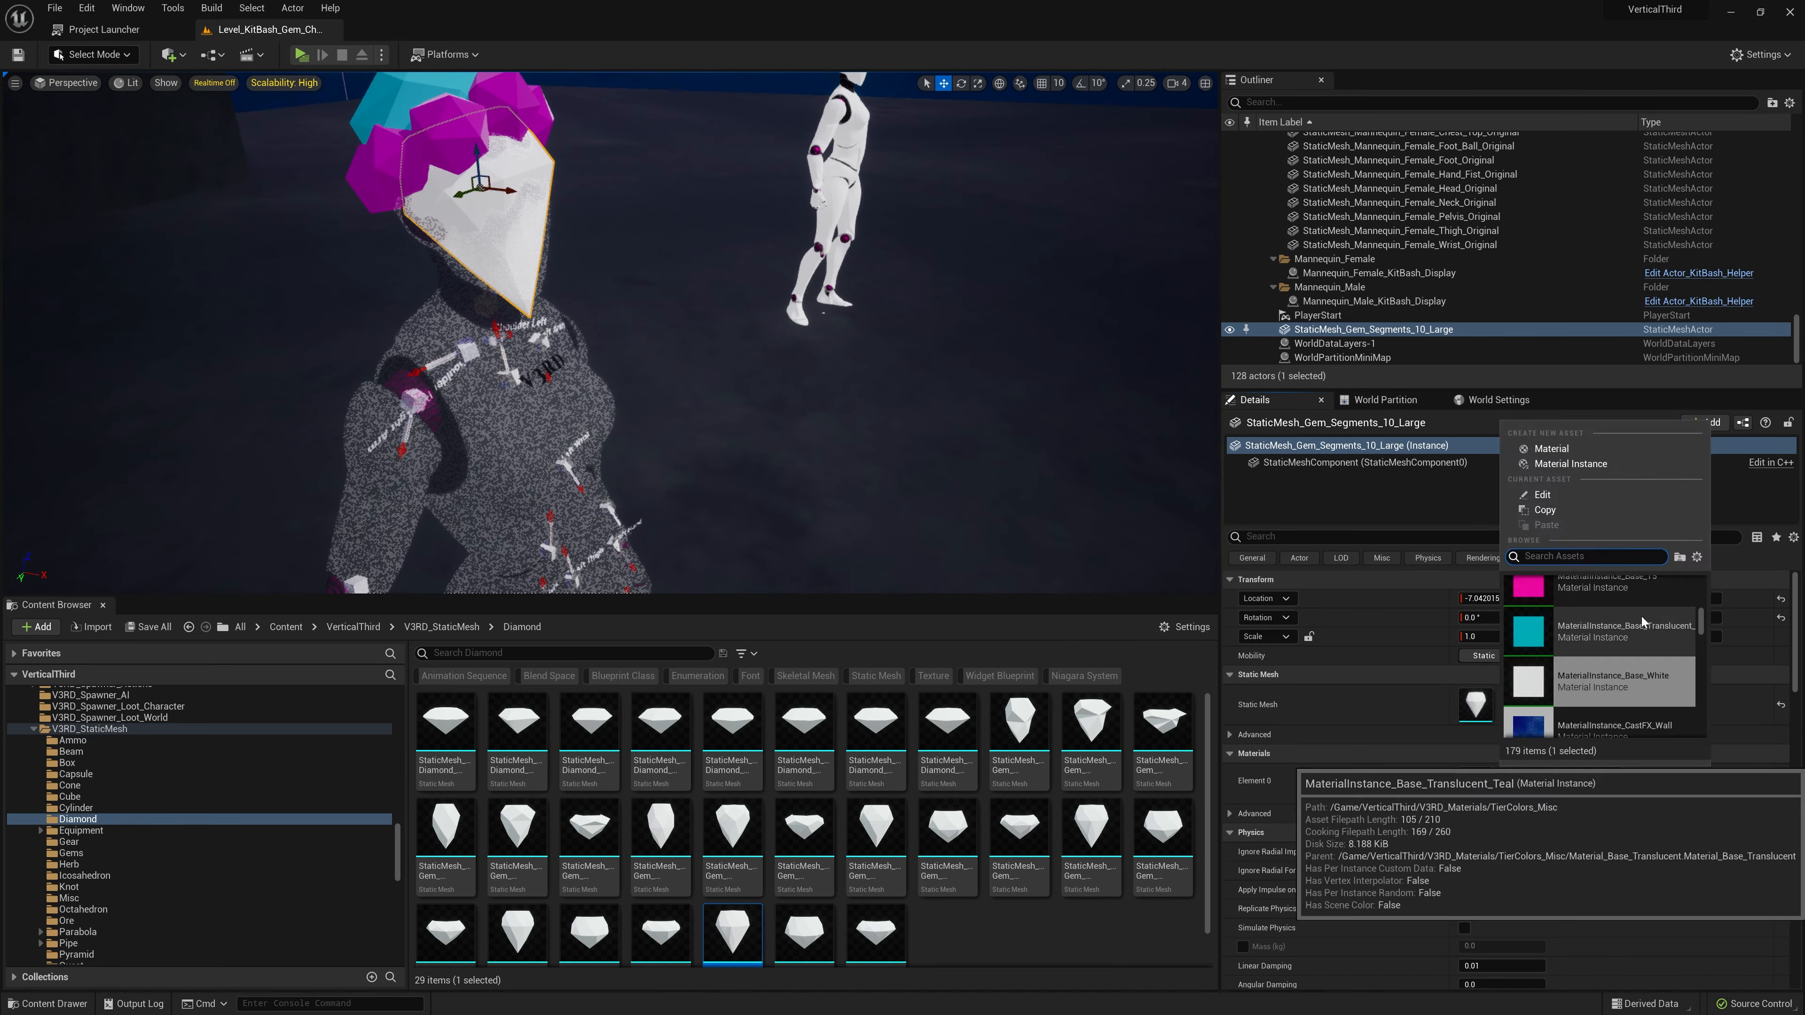
{"action": "left_click", "coordinate": [1641, 627]}
{"action": "left_click", "coordinate": [1579, 774]}
{"action": "type", "text": "t4"}
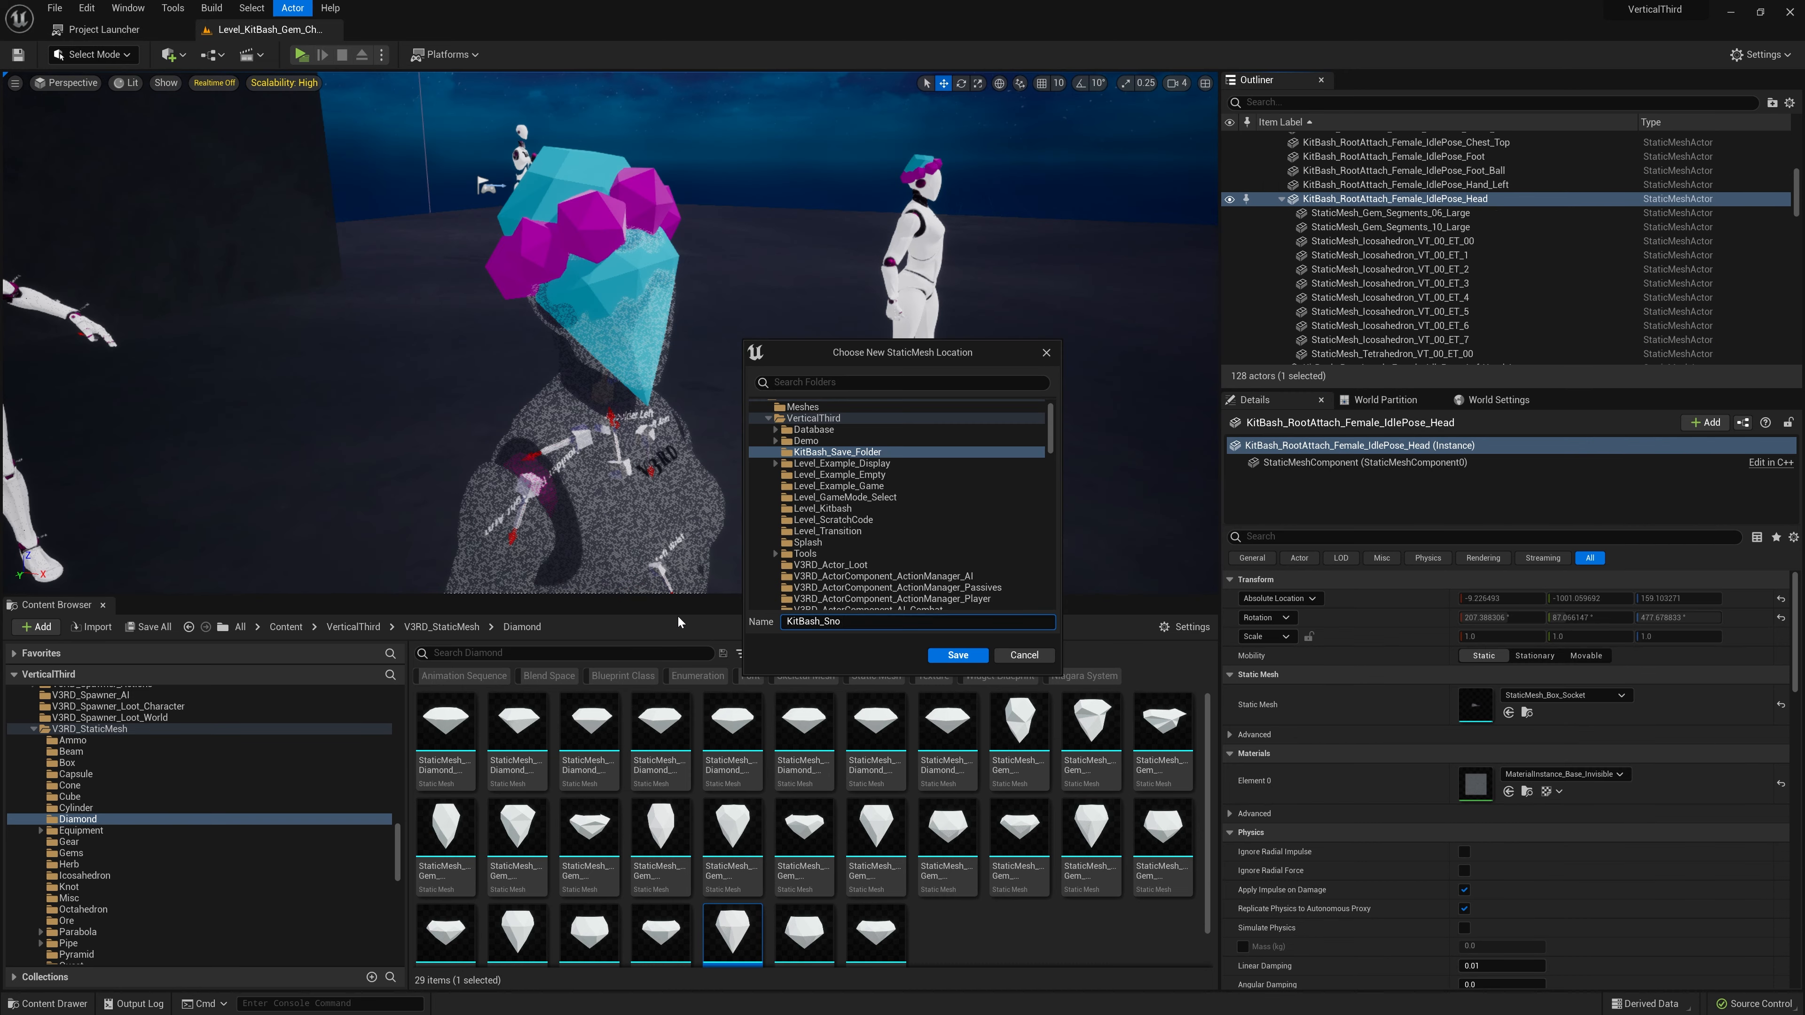
- Save the converted head as KitBash_Snowcone_Head in KitBash_Save_Folder and set its number of LODs to 1
{"action": "type", "text": "cone_Head"}
{"action": "left_click", "coordinate": [960, 655]}
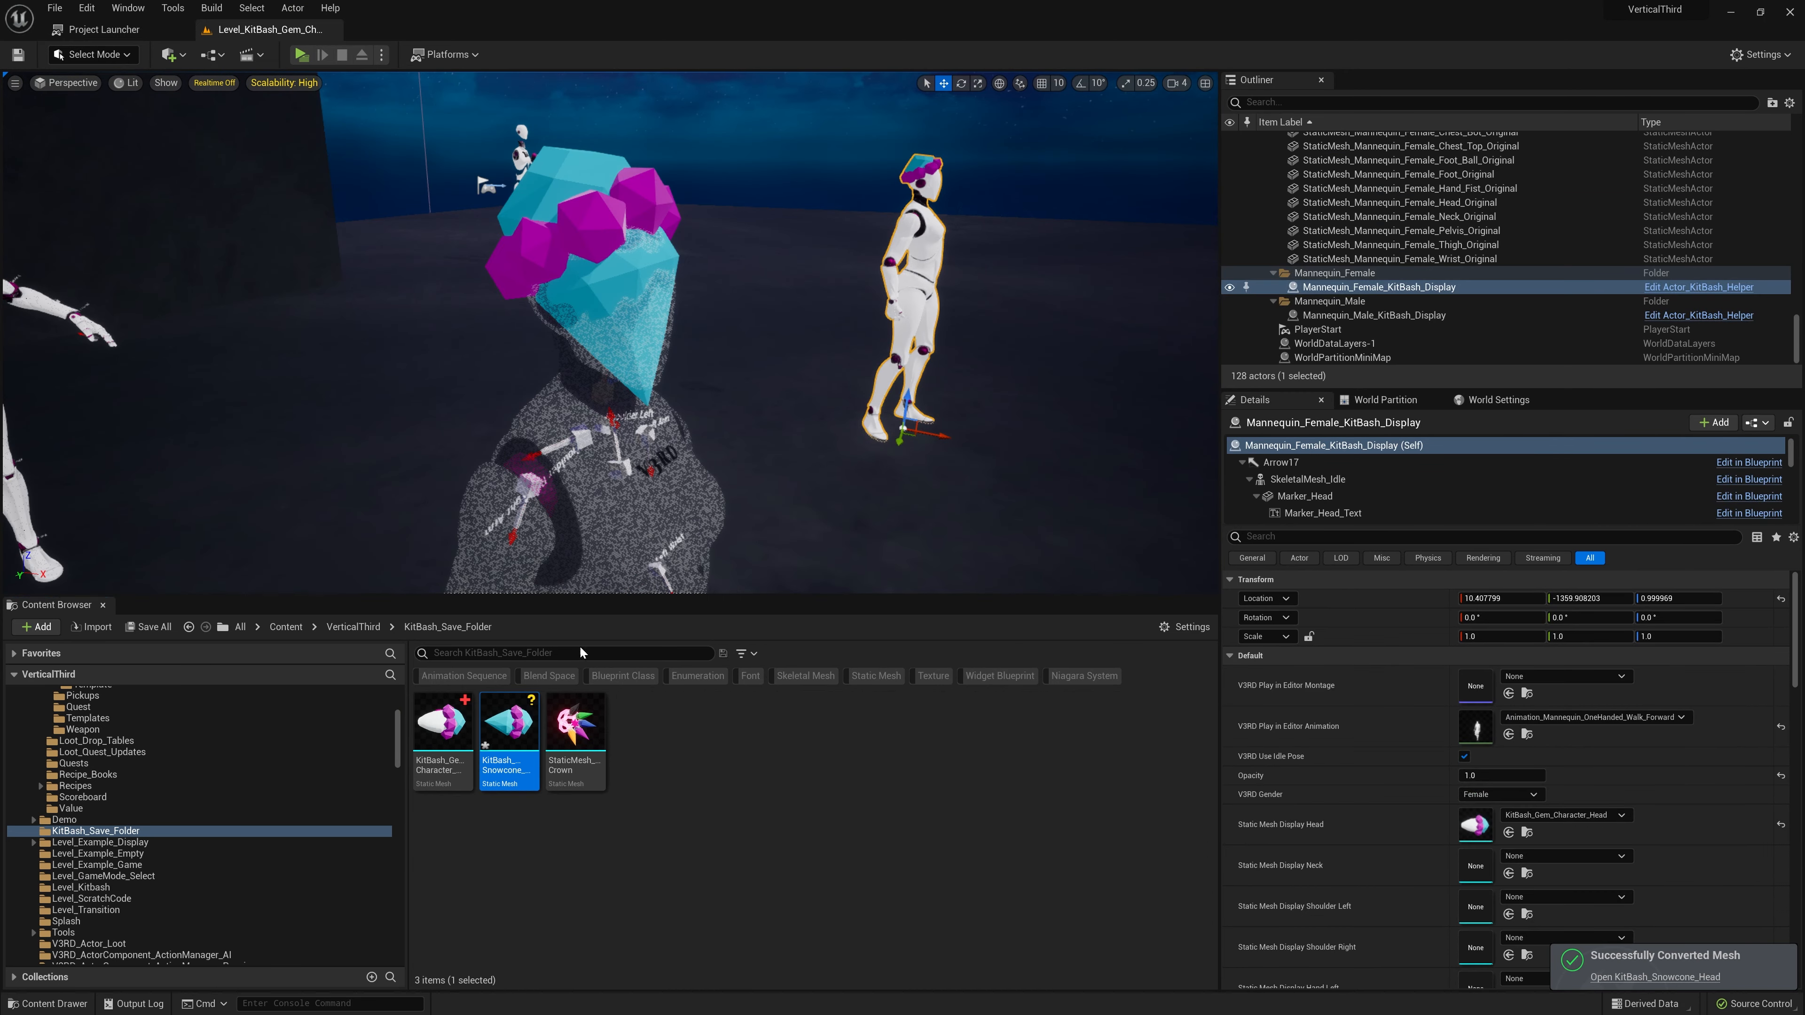
{"action": "double_click", "coordinate": [508, 725]}
{"action": "type", "text": "lod "}
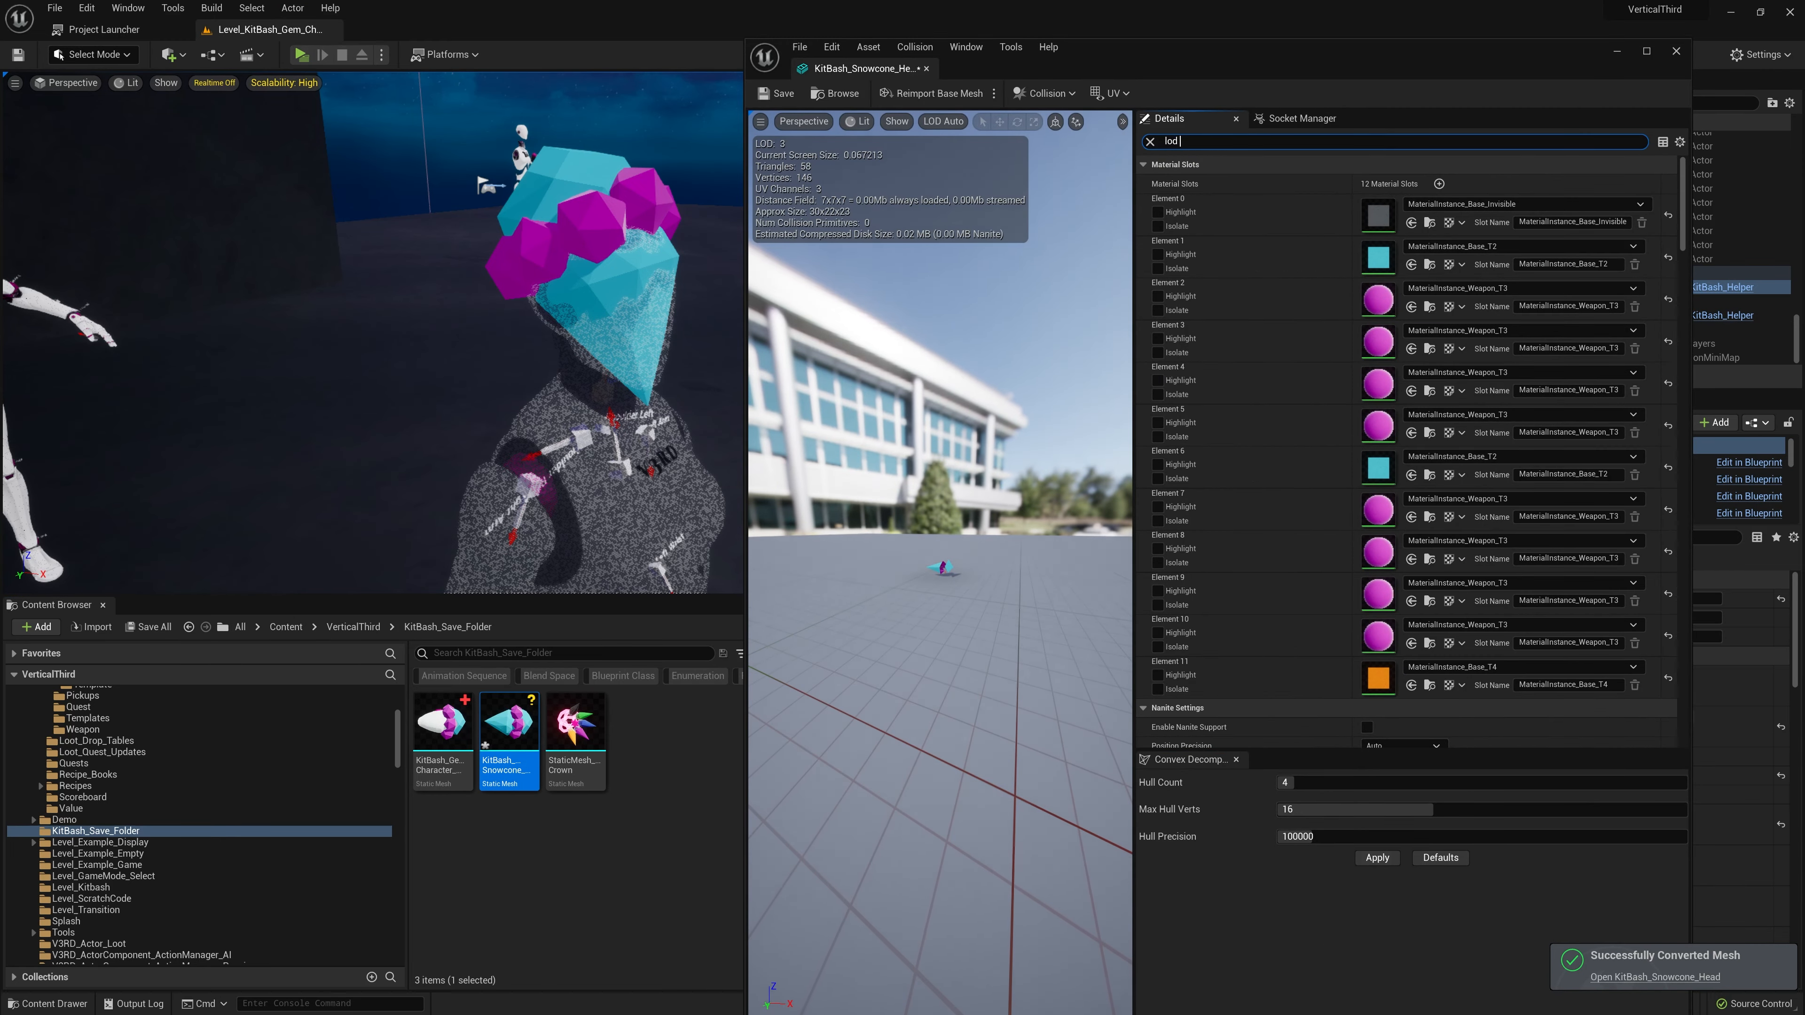
{"action": "type", "text": "setting"}
{"action": "left_click", "coordinate": [1404, 293]}
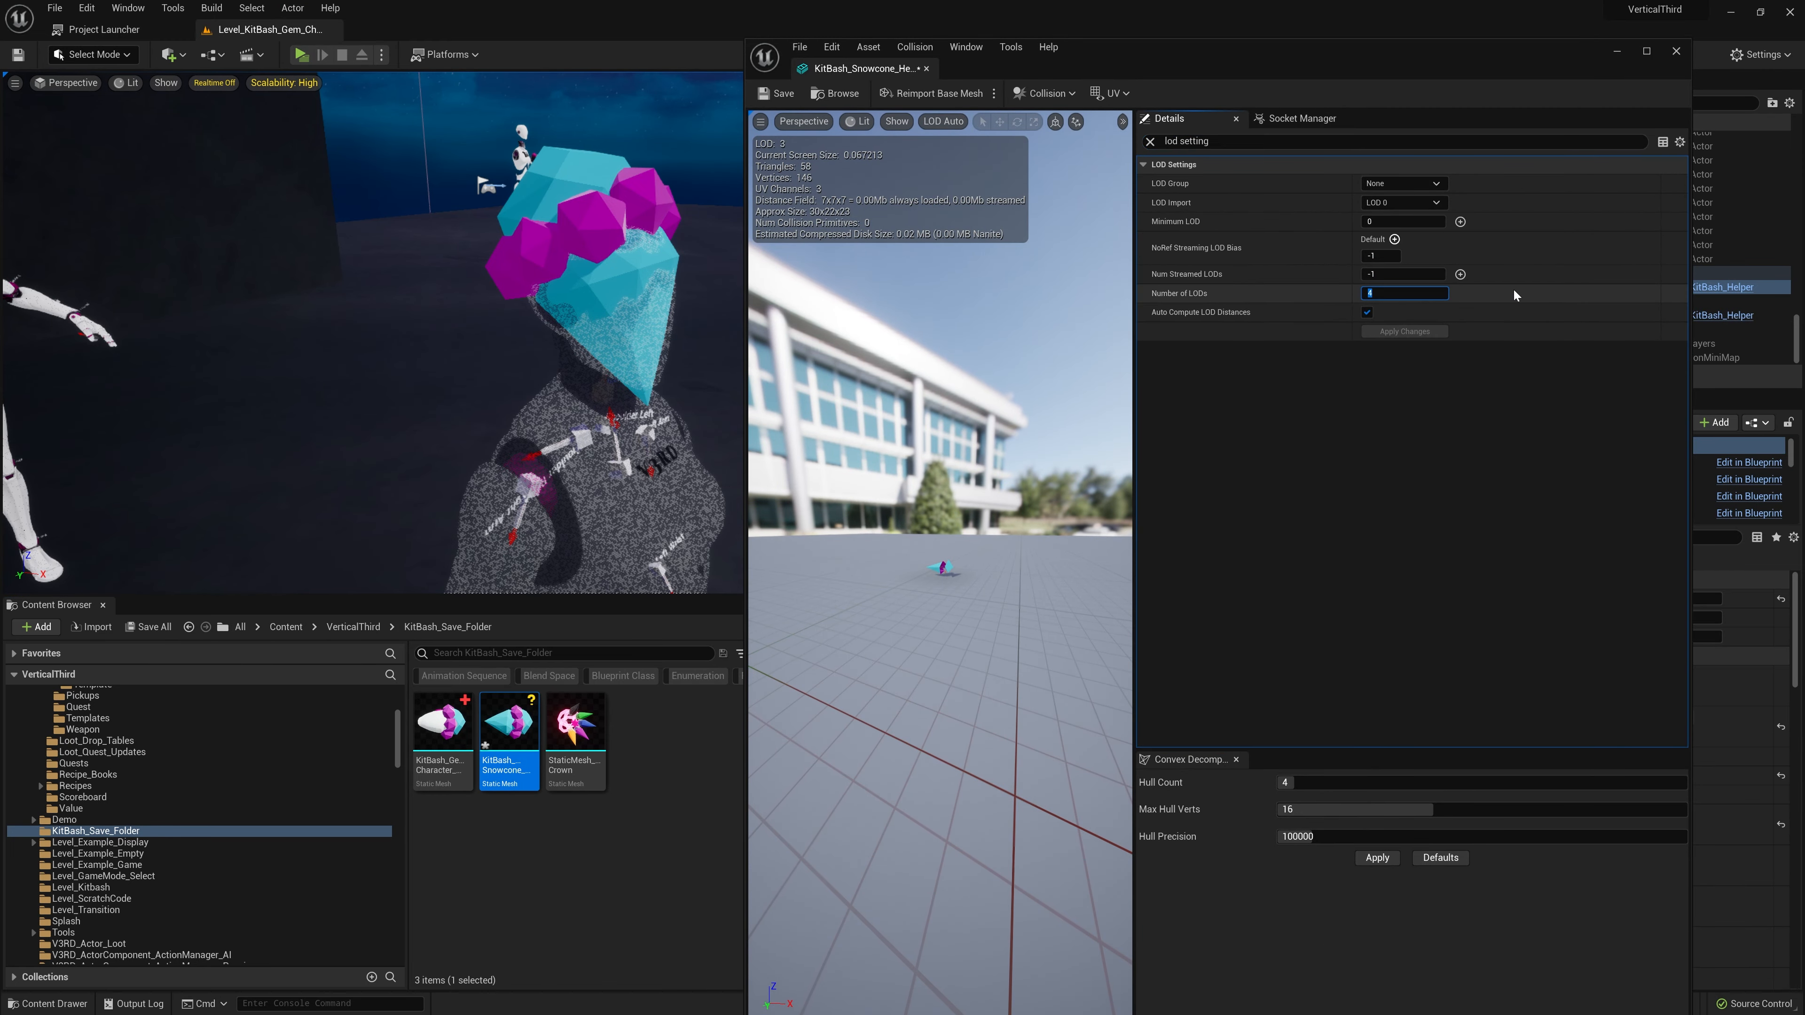
{"action": "type", "text": "1"}
{"action": "left_click", "coordinate": [1400, 333]}
{"action": "left_click", "coordinate": [928, 68]}
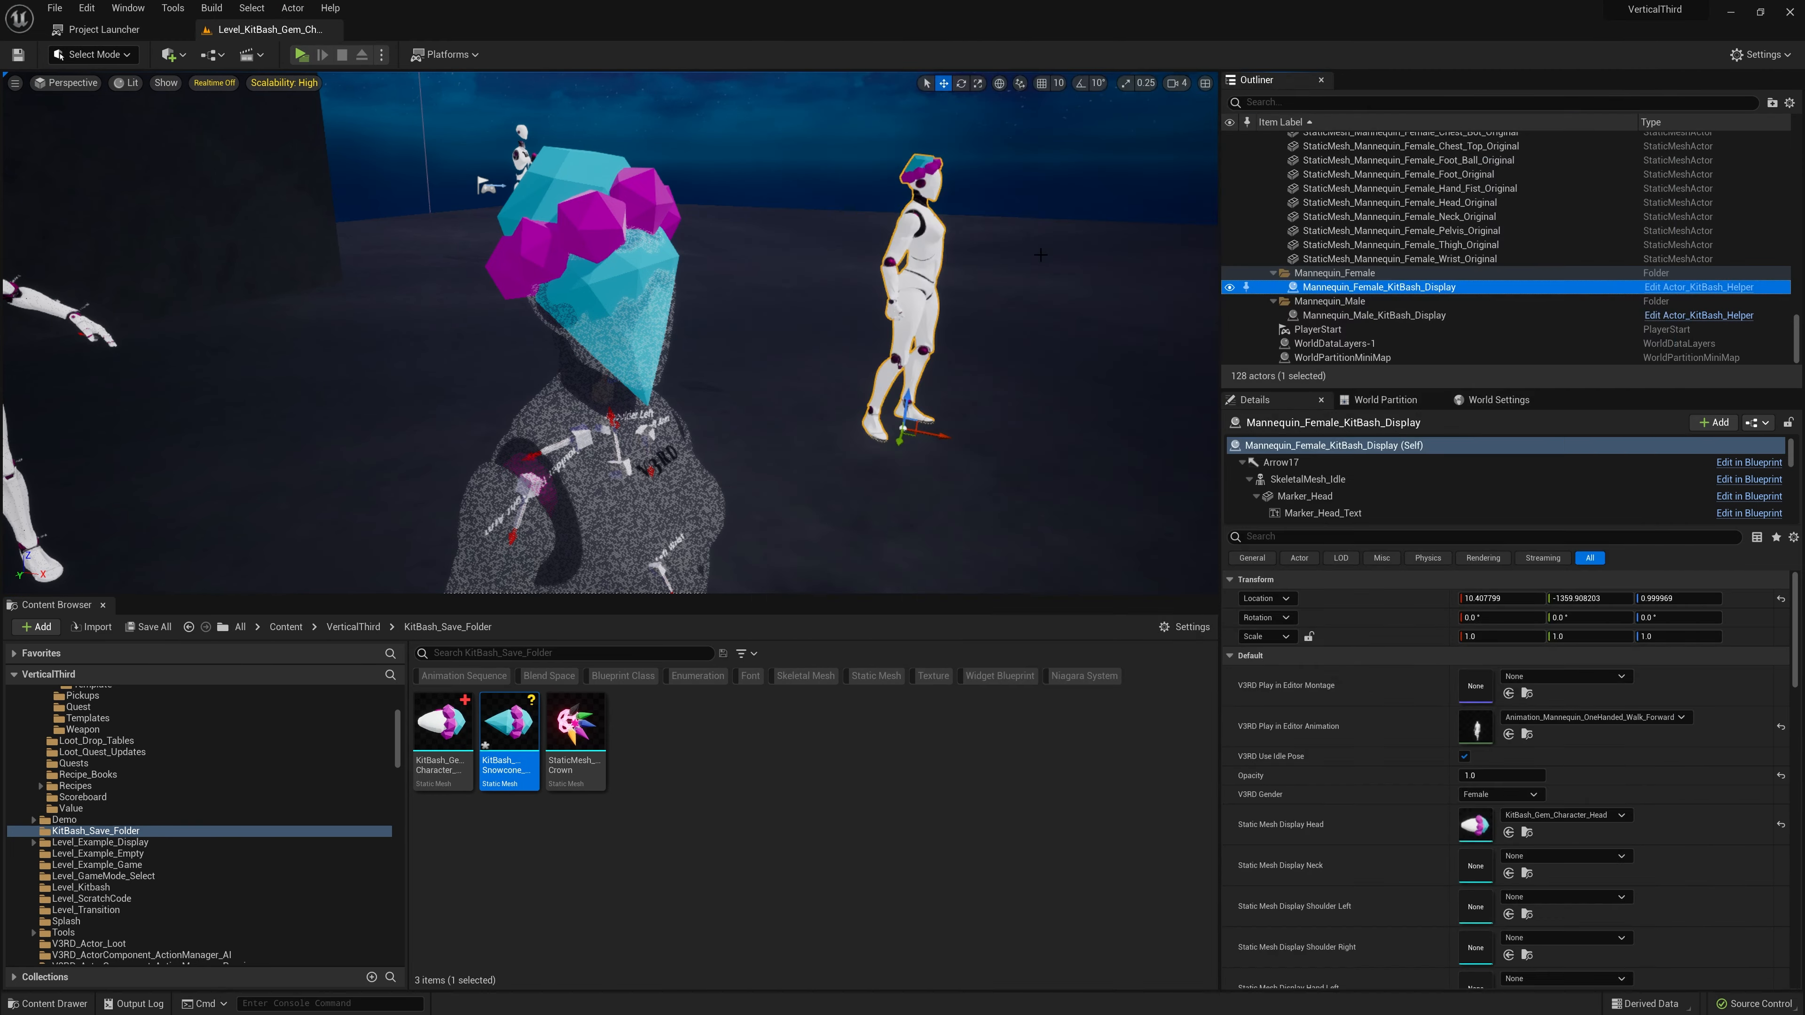
- Assign KitBash_Snowcone_Head as the static mesh display head of Mannequin_Female_KitBash_Display
{"action": "key", "text": "w"}
{"action": "mouse_move", "coordinate": [1040, 255]}
{"action": "right_mouse_down"}
{"action": "mouse_move", "coordinate": [995, 234]}
{"action": "mouse_move", "coordinate": [1059, 274]}
{"action": "mouse_move", "coordinate": [1040, 254]}
{"action": "right_mouse_up"}
{"action": "key", "text": "s"}
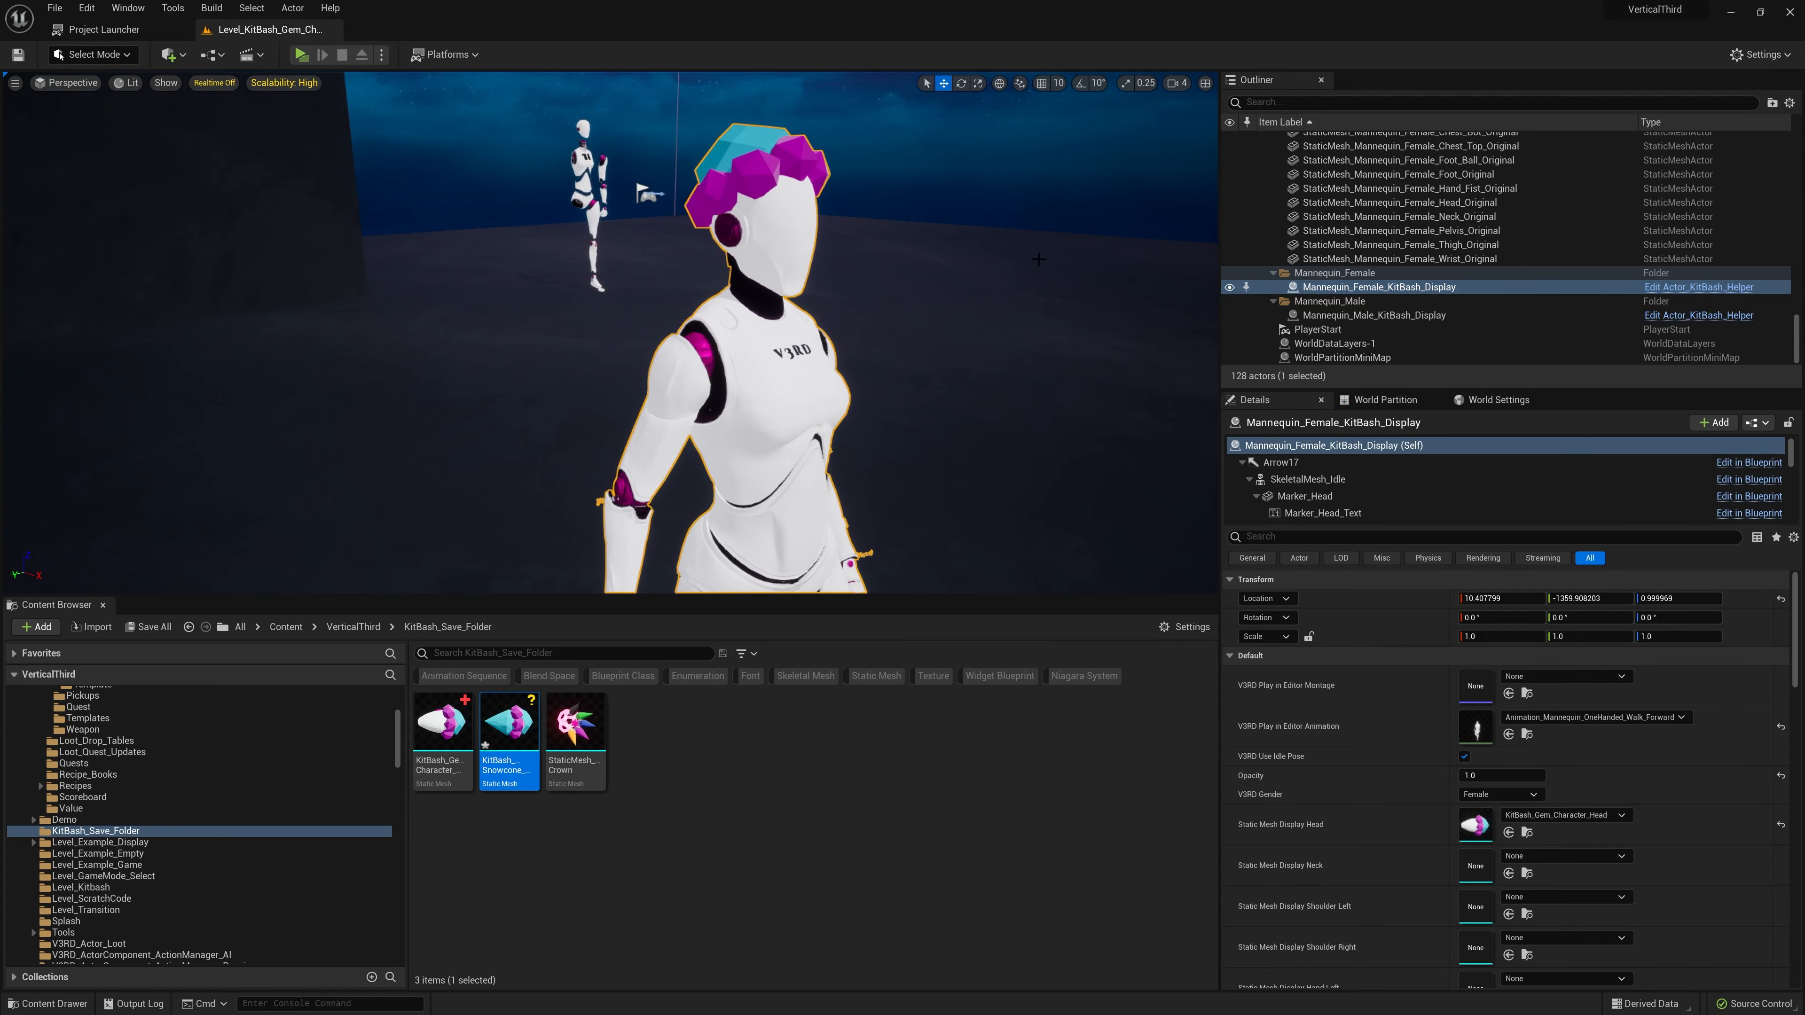
{"action": "left_click", "coordinate": [1555, 813]}
{"action": "left_click", "coordinate": [1592, 687]}
- Set the female display mannequin's opacity to 0.2 and inspect the snowcone head from other angles
{"action": "left_click", "coordinate": [1492, 775]}
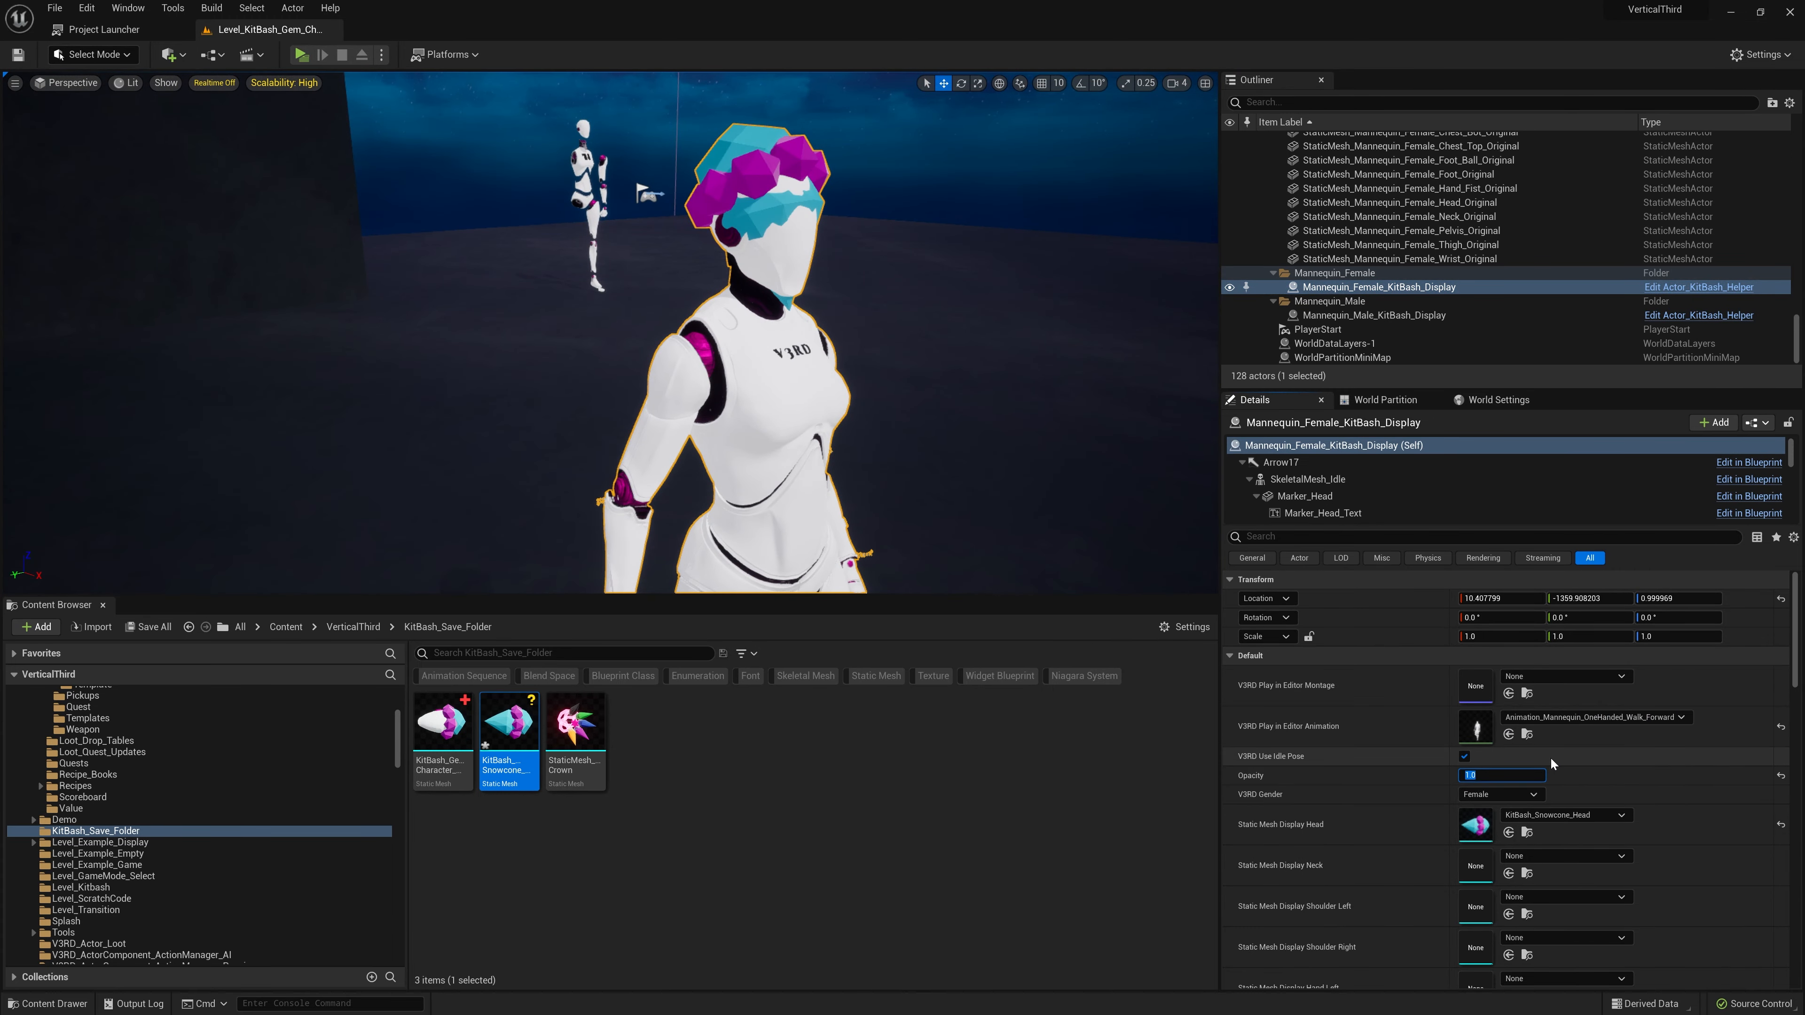
{"action": "type", "text": "0.2"}
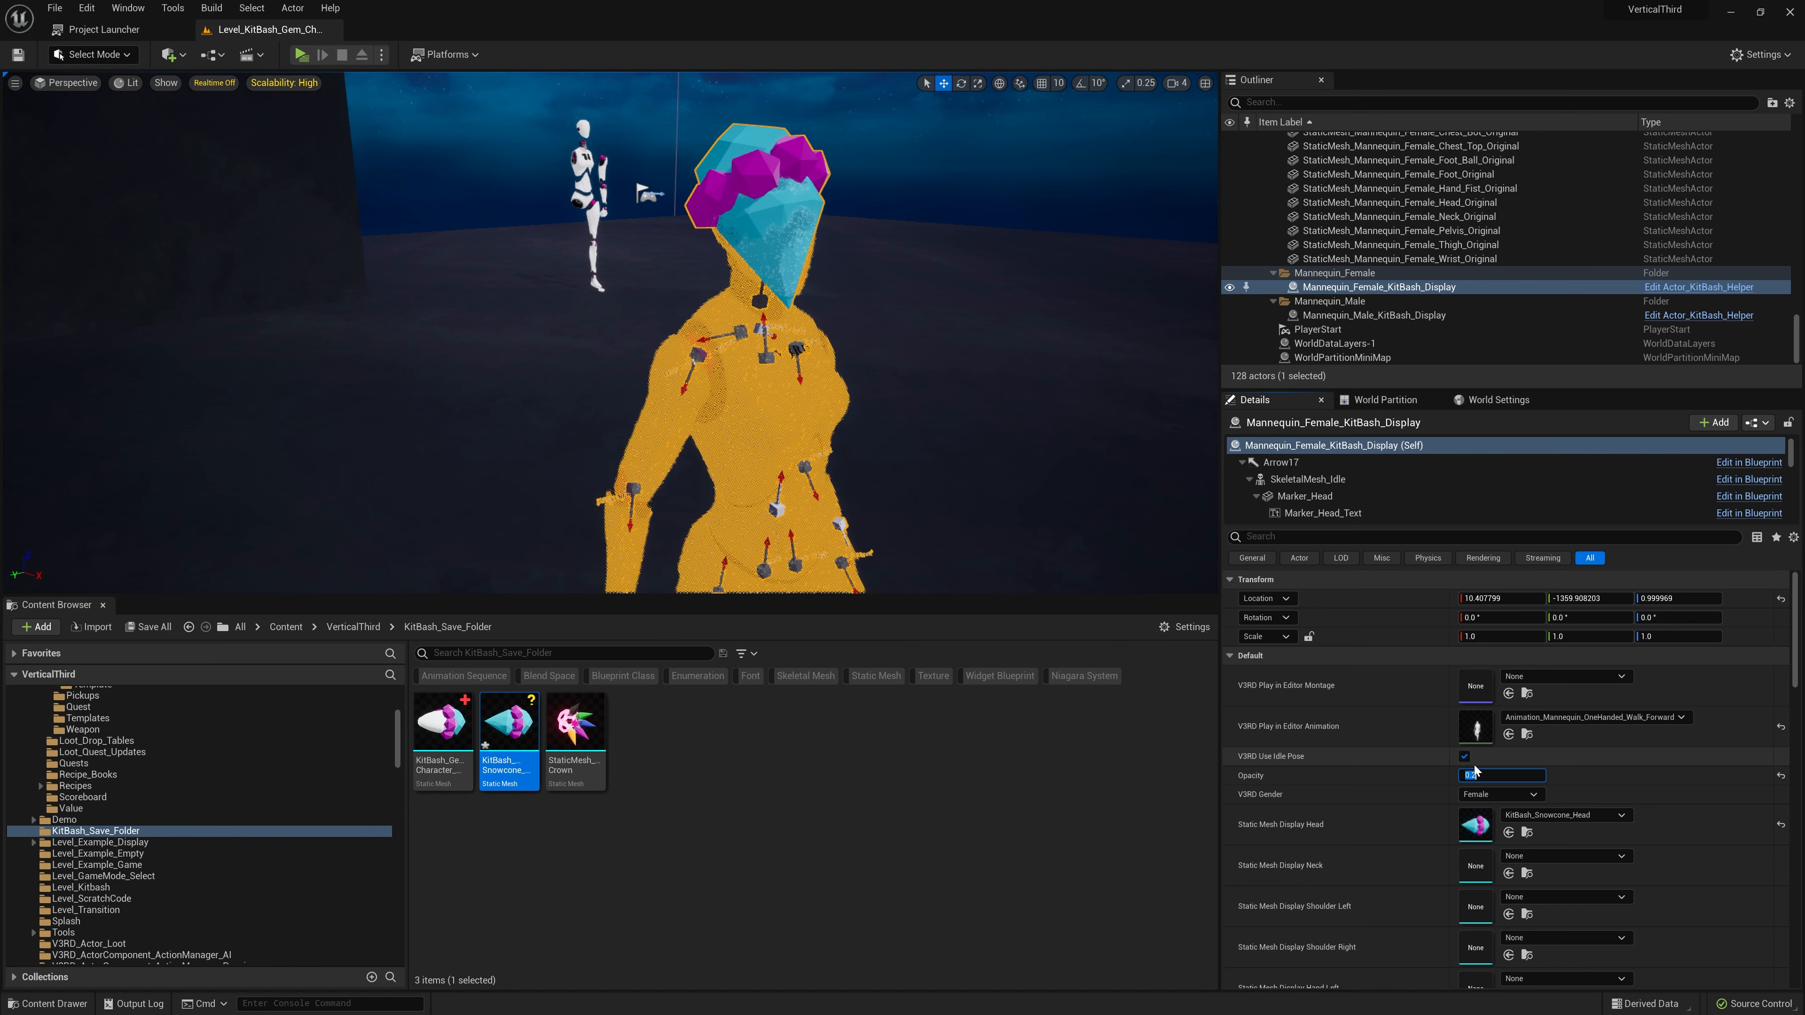
{"action": "left_click", "coordinate": [1009, 370]}
{"action": "right_click_drag", "start_coordinate": [1009, 370], "coordinate": [618, 359]}
{"action": "key", "text": "d"}
{"action": "key", "text": "d"}
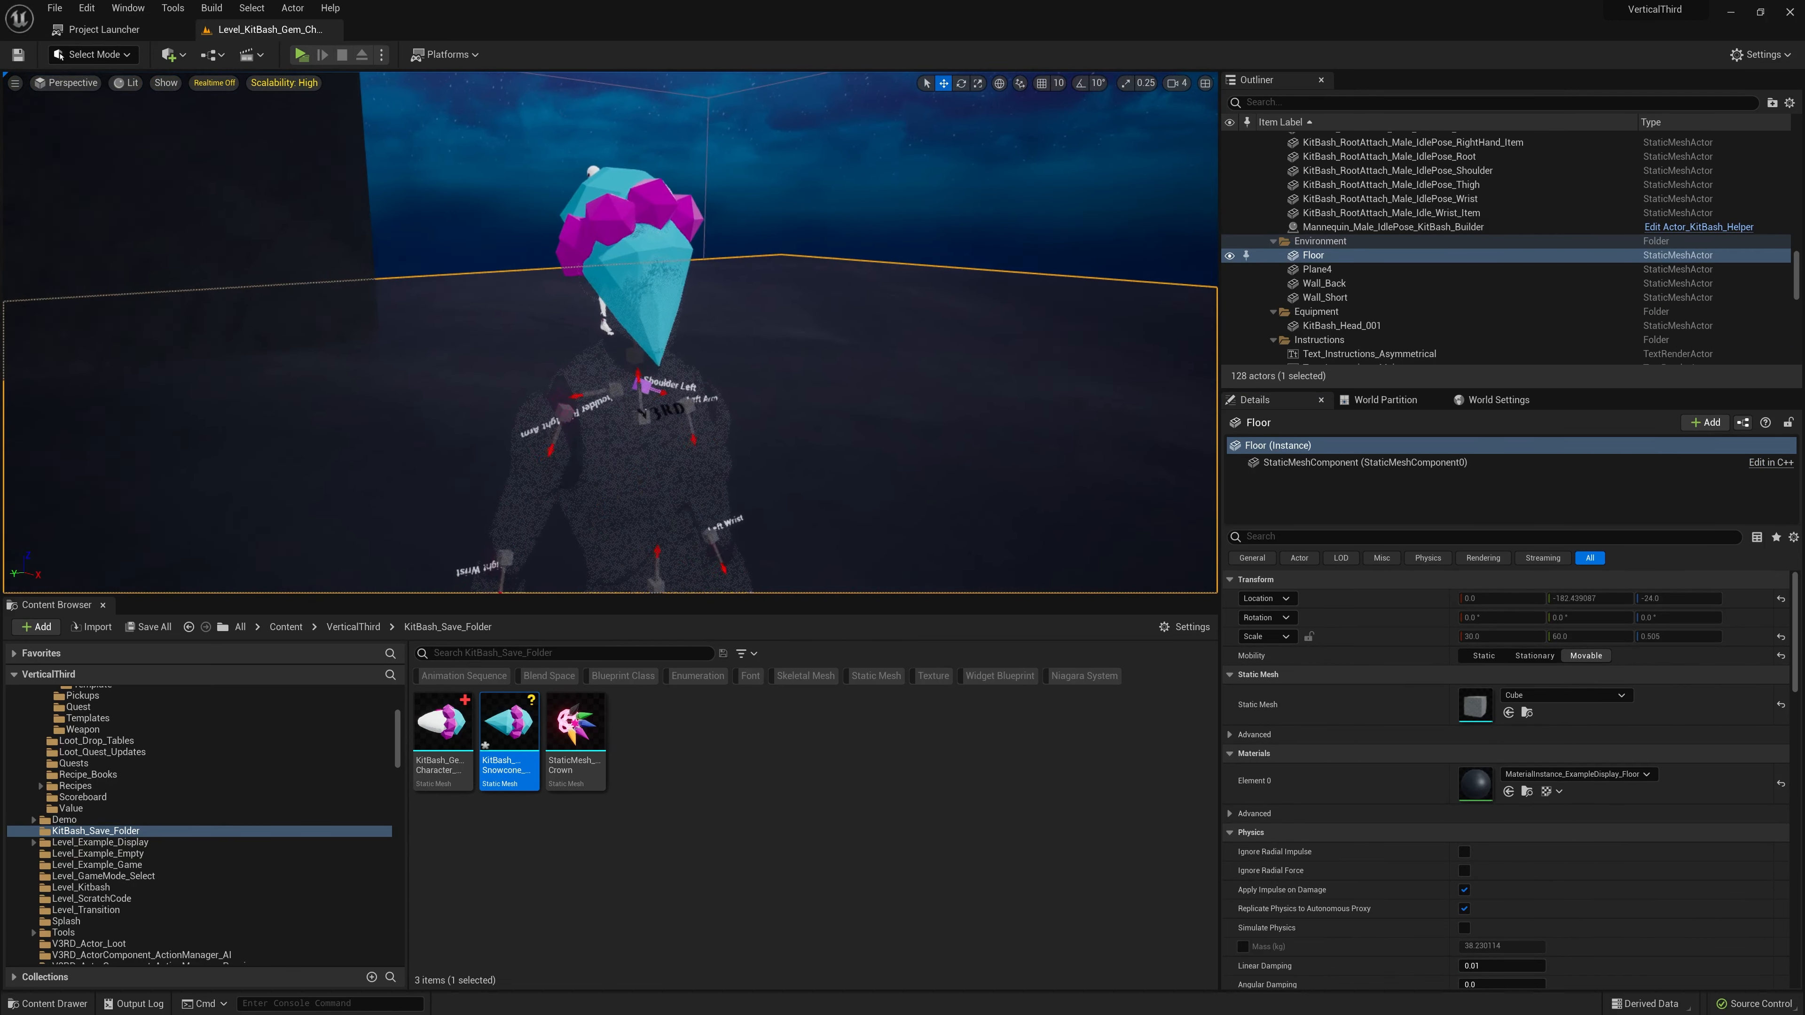
{"action": "right_click_drag", "start_coordinate": [907, 434], "coordinate": [919, 449]}
{"action": "key", "text": "a"}
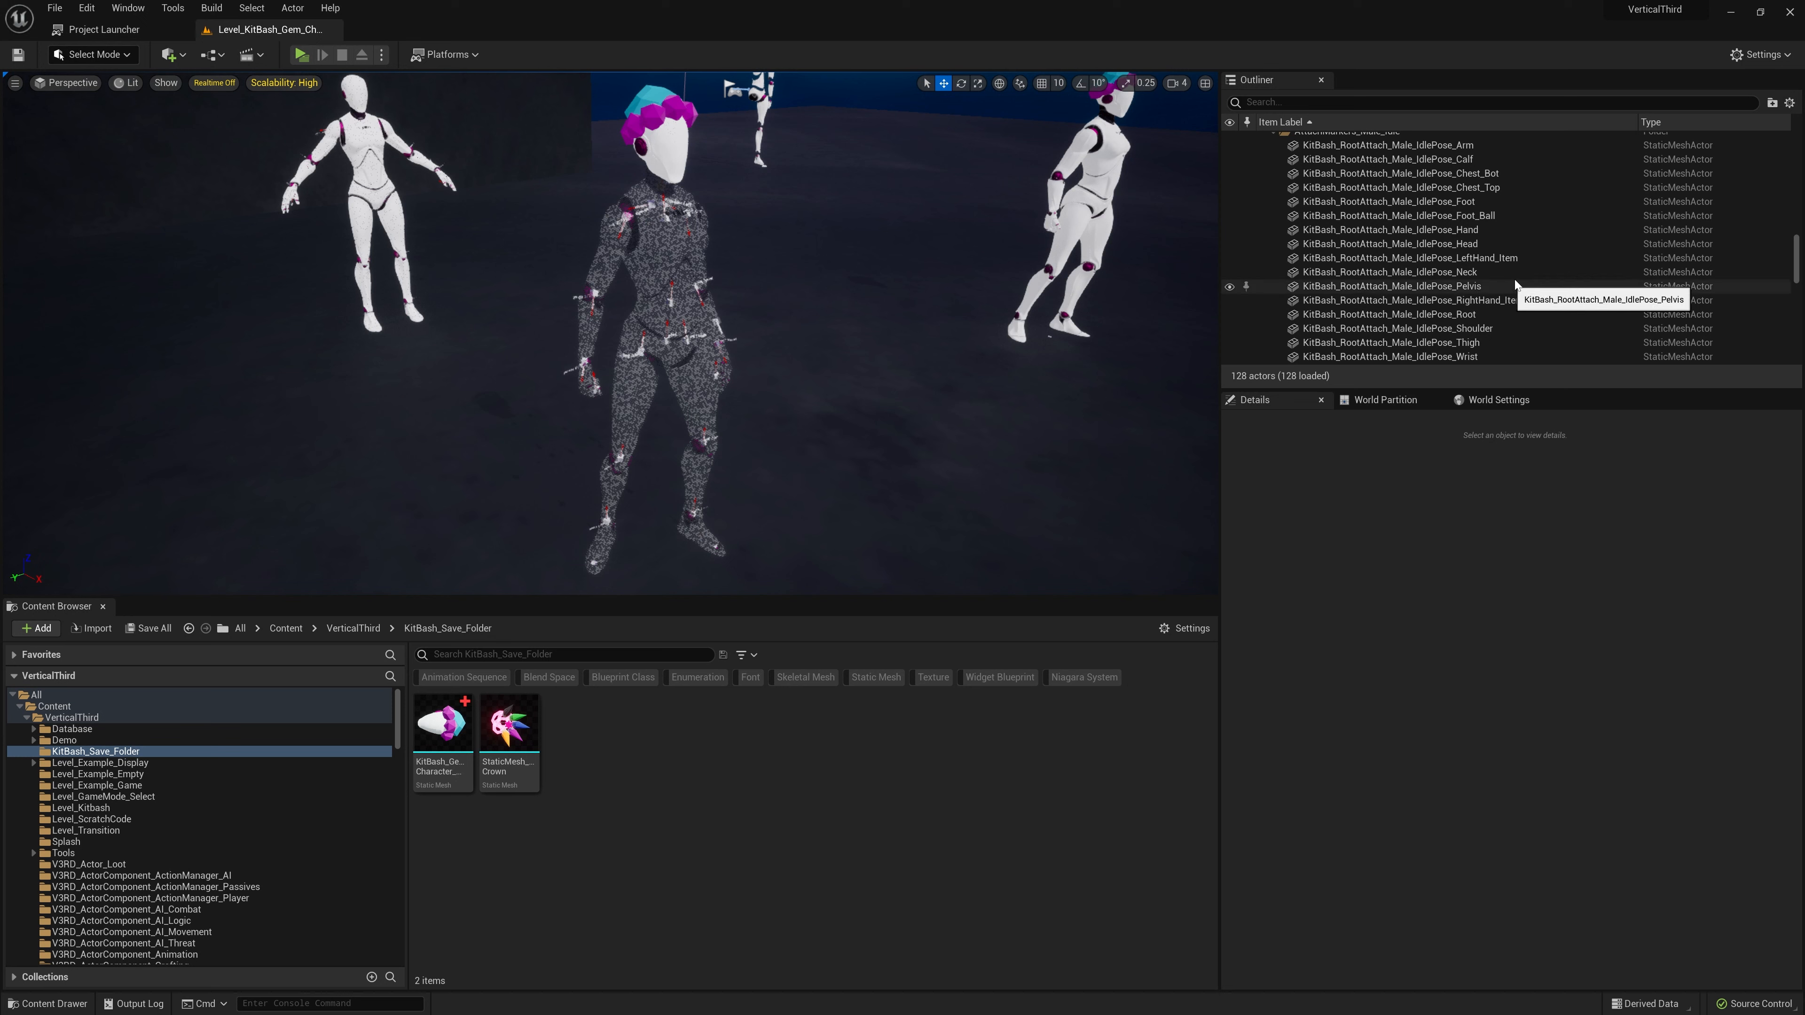
- Locate the KitBash_RootAttach_Female_IdlePose_Head marker from the gem head and collapse its attached meshes in the actor hierarchy
{"action": "scroll", "coordinate": [1519, 243], "scroll_direction": "up", "scroll_amount": 1}
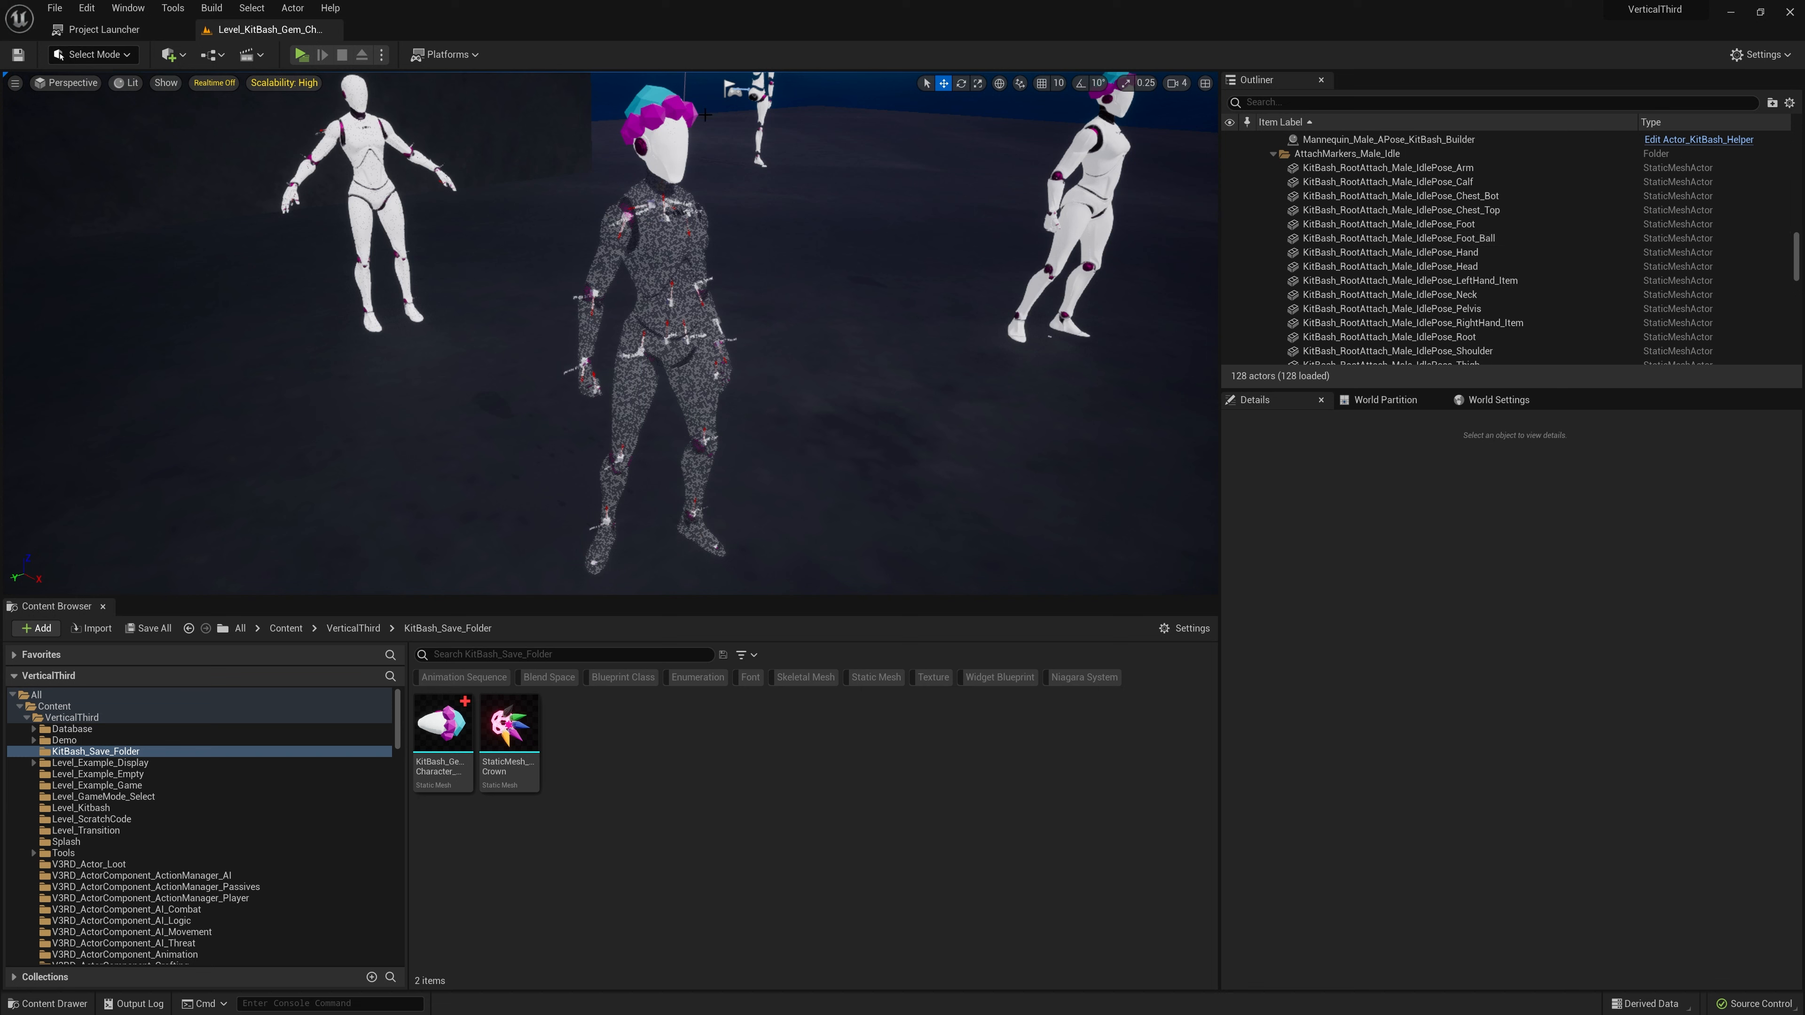
{"action": "left_click", "coordinate": [651, 99]}
{"action": "left_click", "coordinate": [1330, 243]}
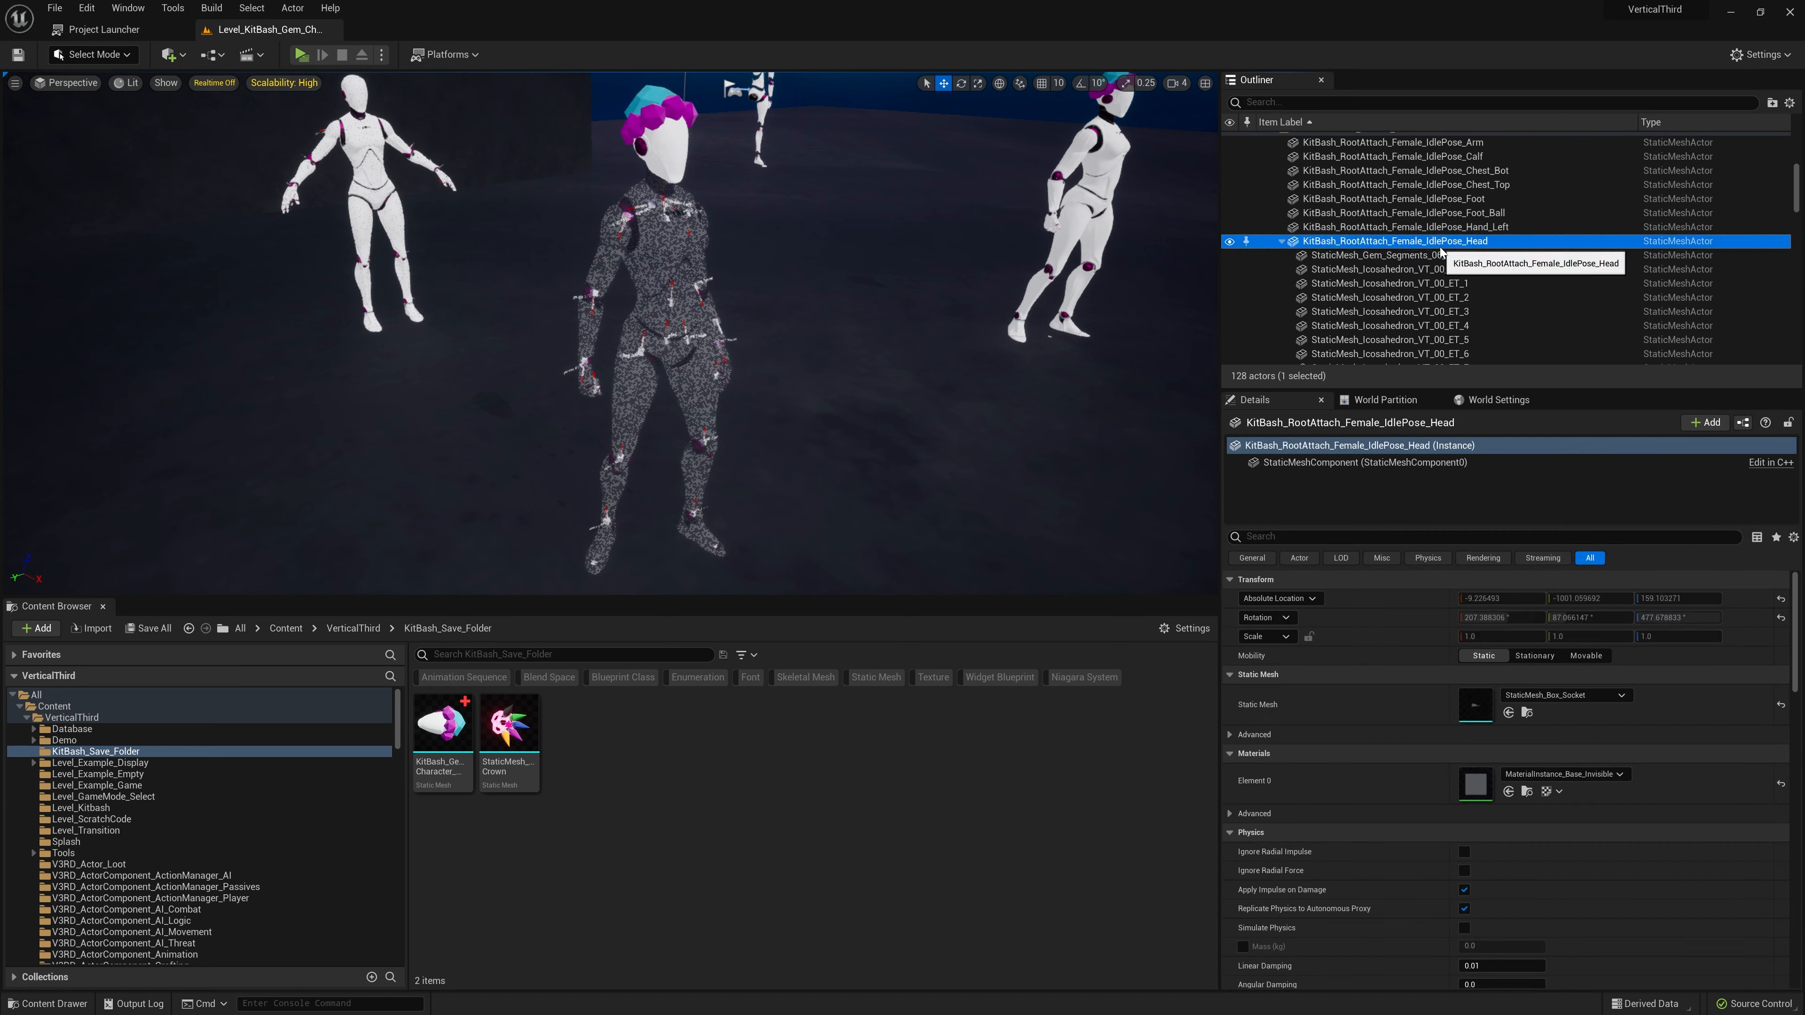
{"action": "left_click", "coordinate": [1282, 242]}
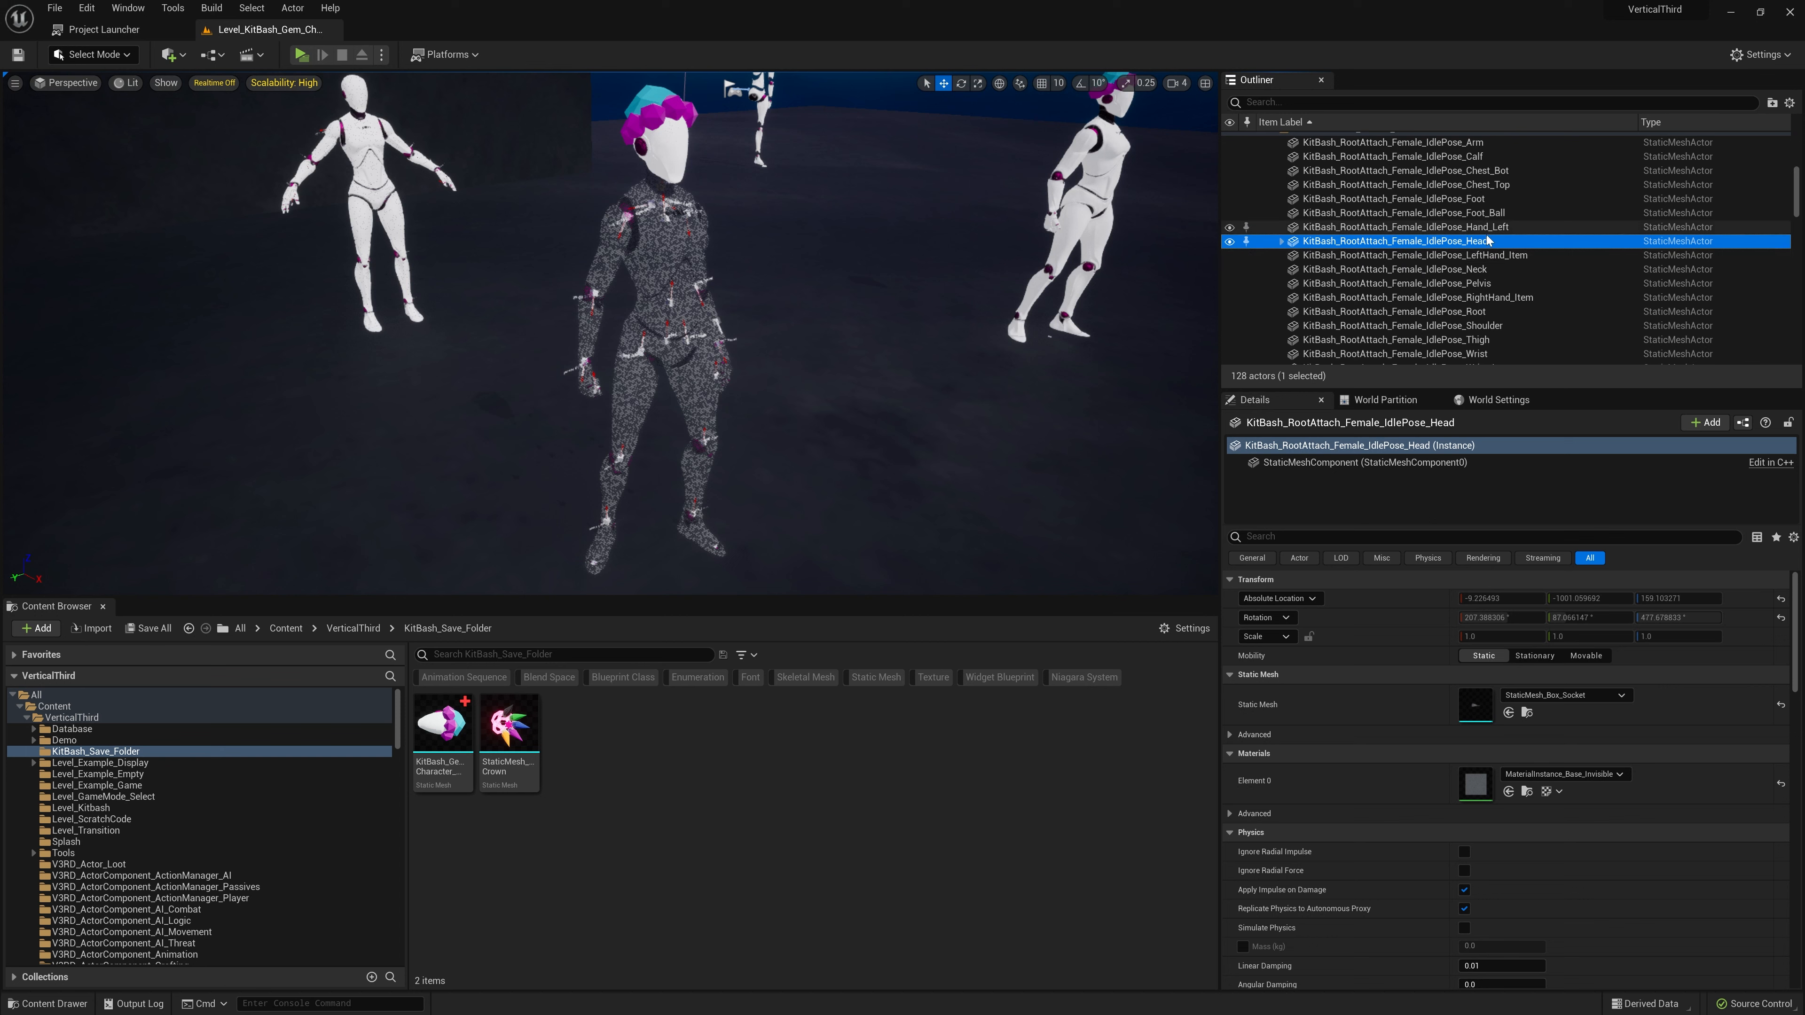
{"action": "scroll", "coordinate": [1449, 287], "scroll_direction": "down", "scroll_amount": 1}
{"action": "scroll", "coordinate": [1449, 286], "scroll_direction": "down", "scroll_amount": 1}
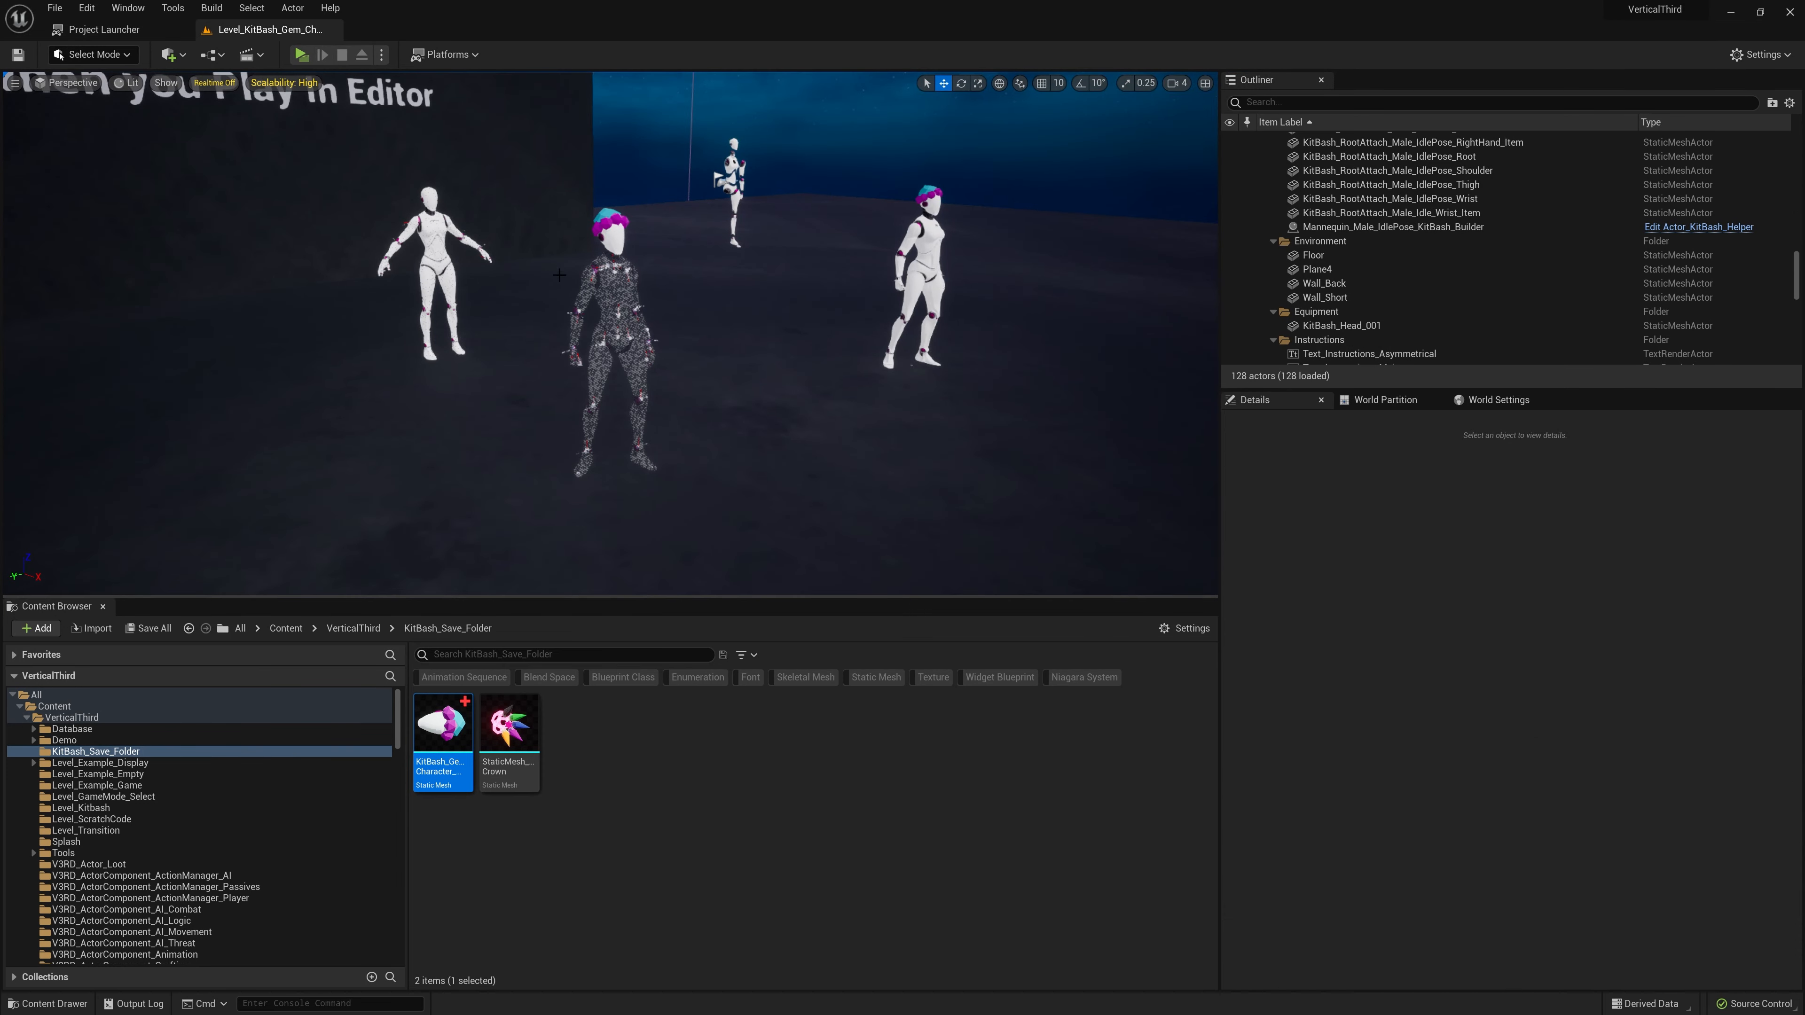
- Play the level in a new editor window and give the game preview focus
{"action": "left_click", "coordinate": [387, 59]}
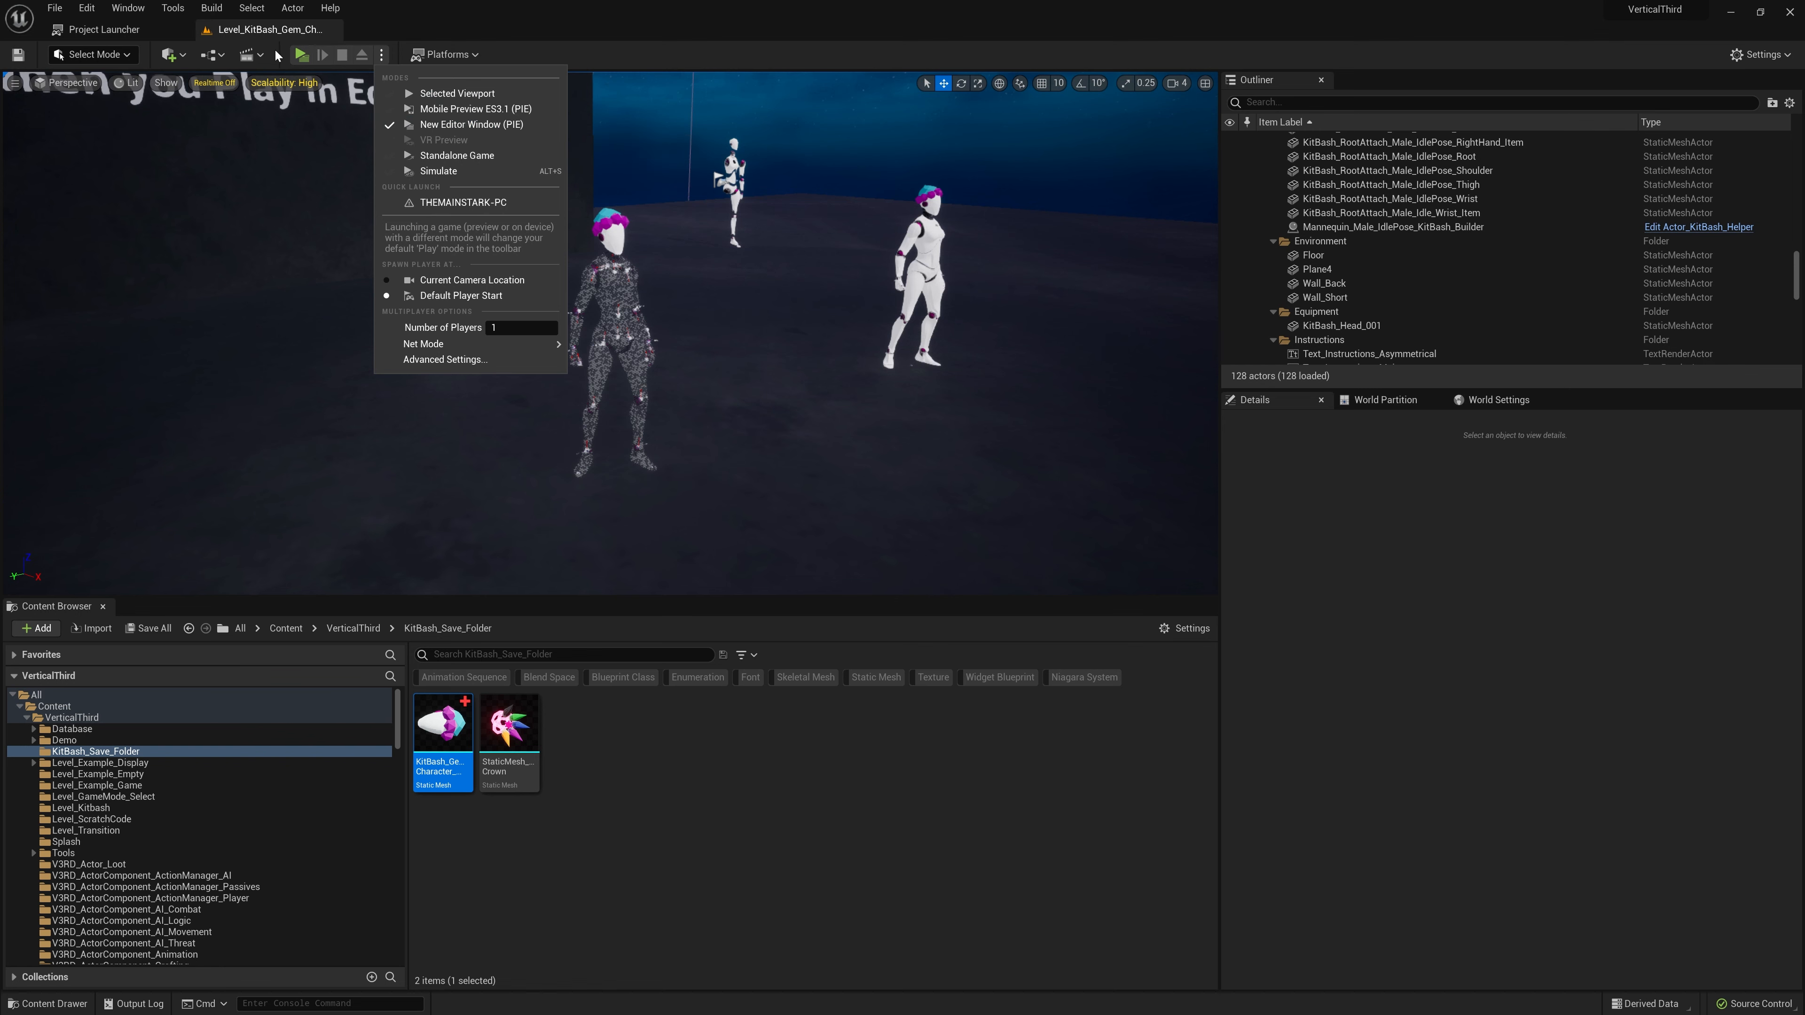
{"action": "left_click", "coordinate": [308, 61]}
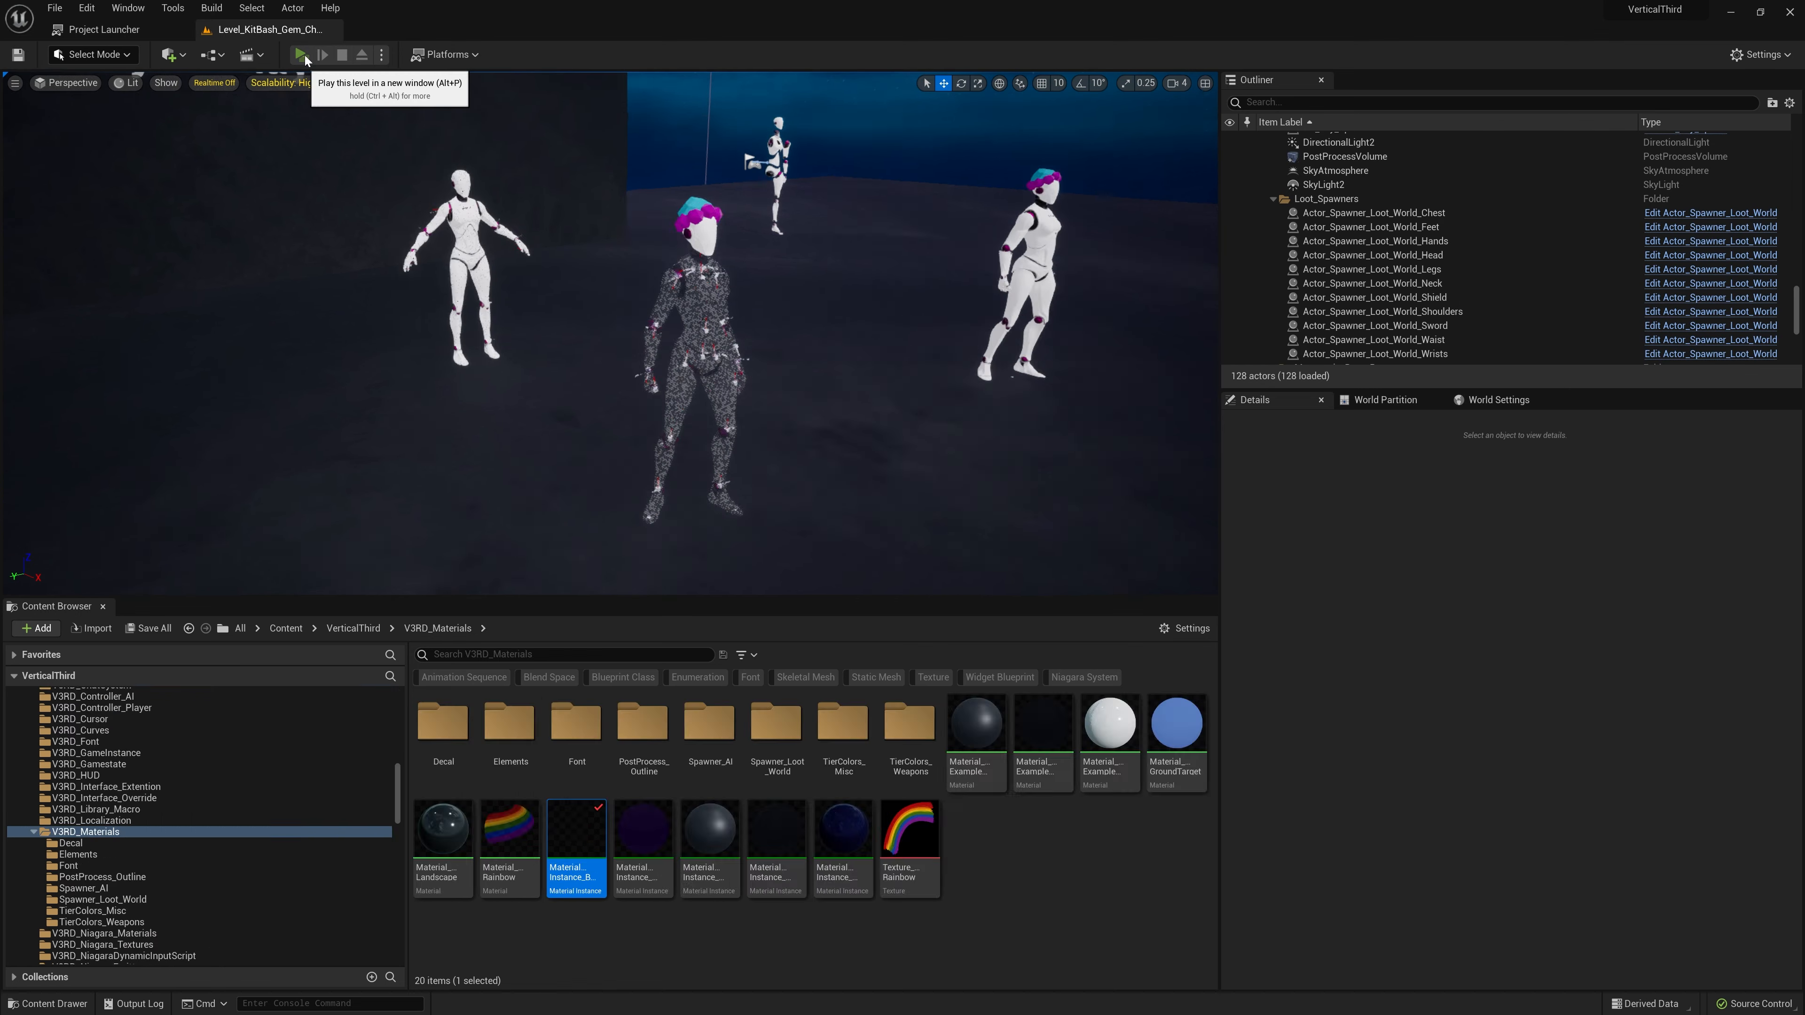
{"action": "left_click", "coordinate": [305, 55]}
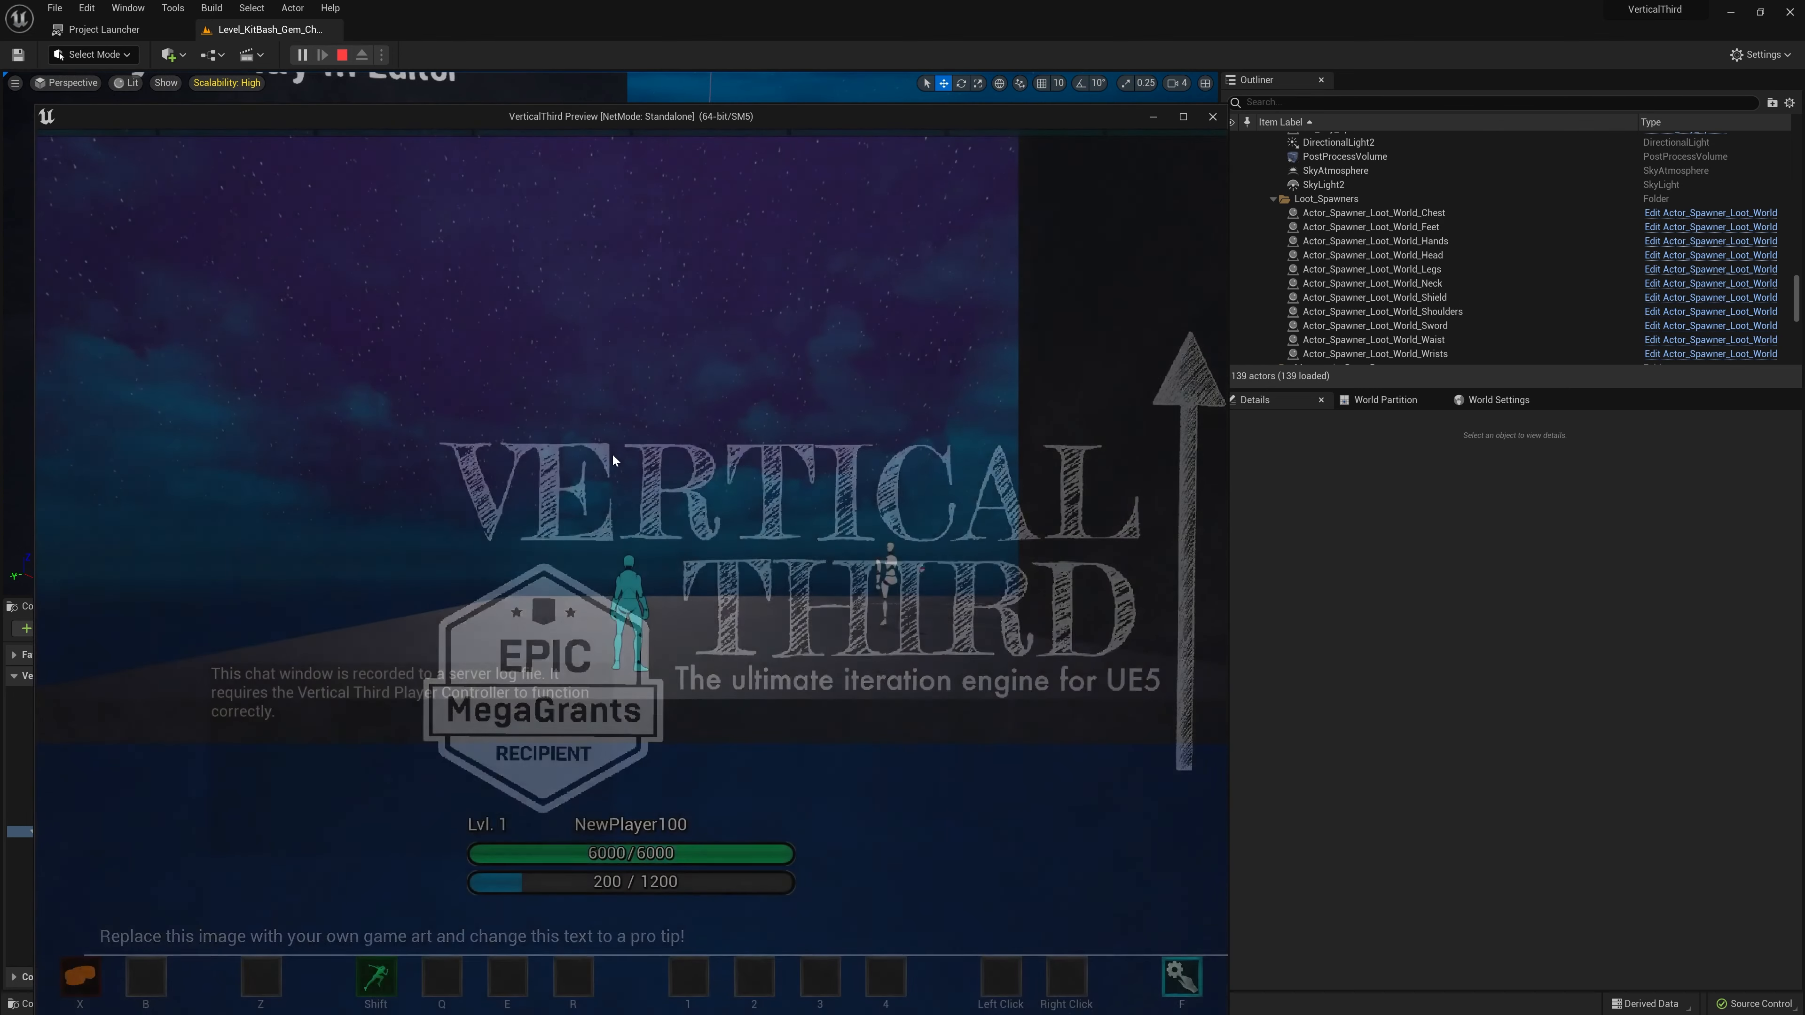
{"action": "left_click", "coordinate": [612, 460]}
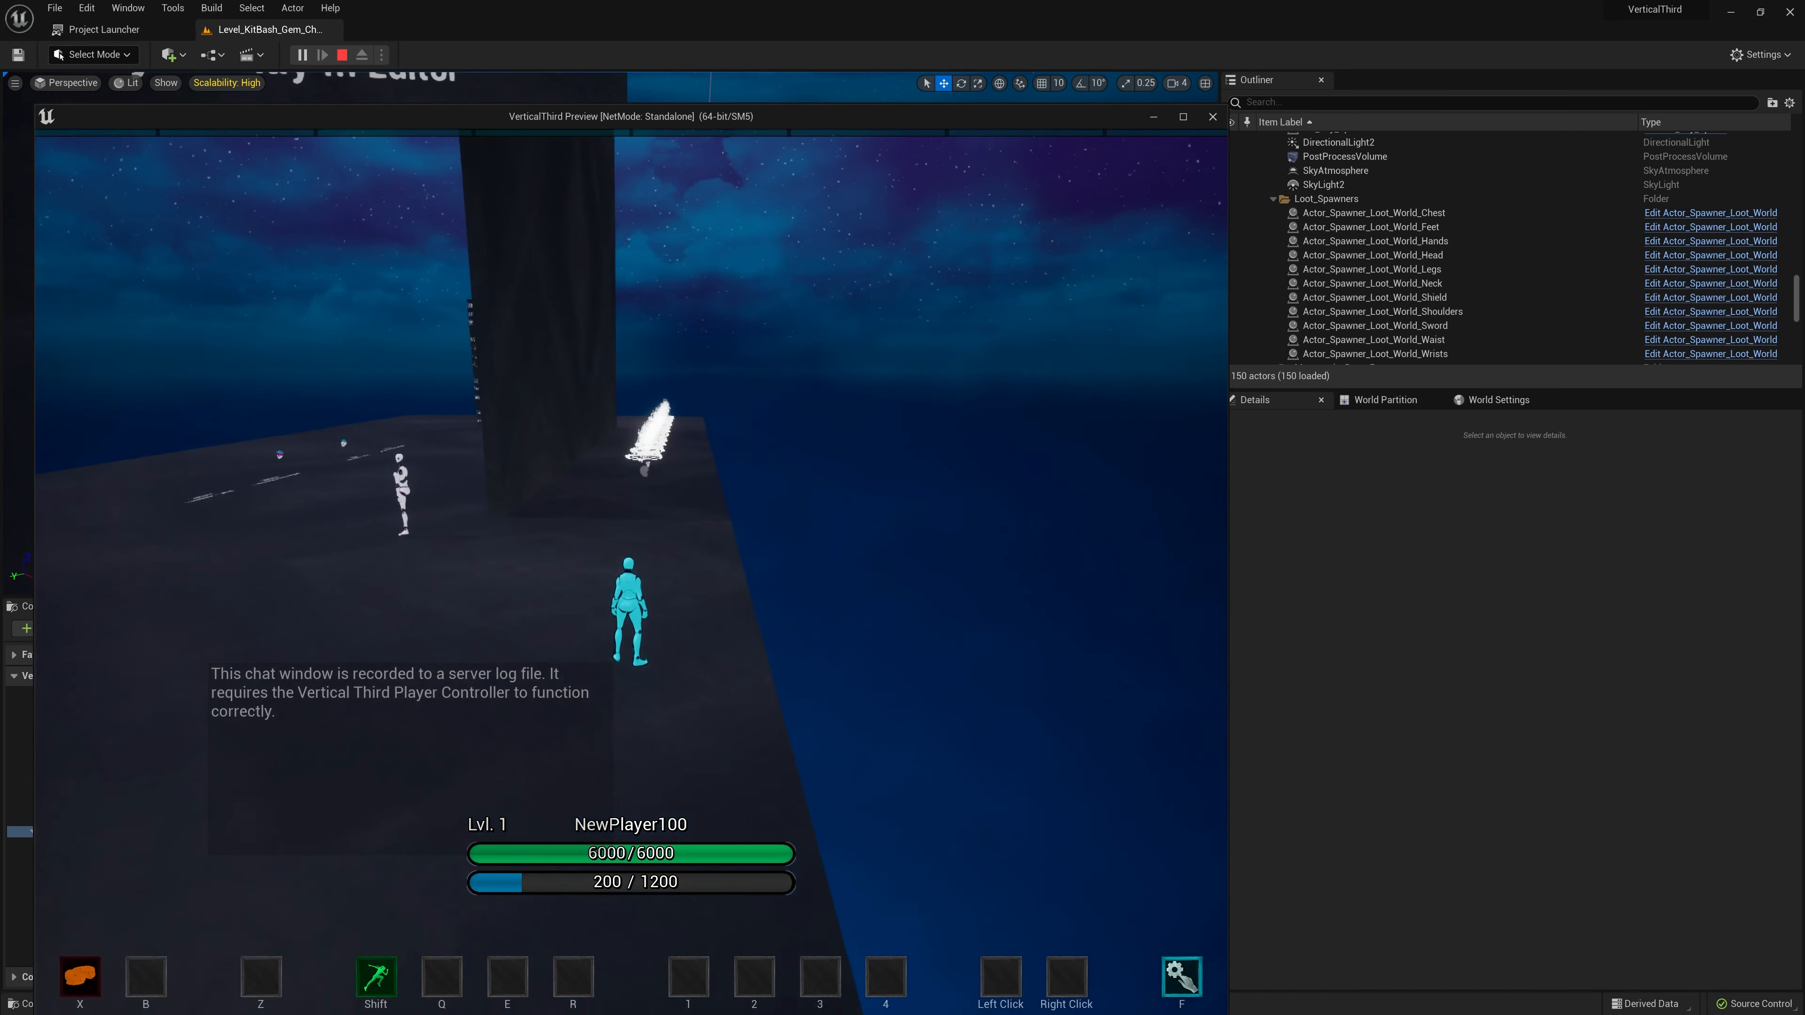
- Run the player character along the row of loot spawners and pick up the dropped equipment
{"action": "key", "text": "w"}
{"action": "key", "text": "d"}
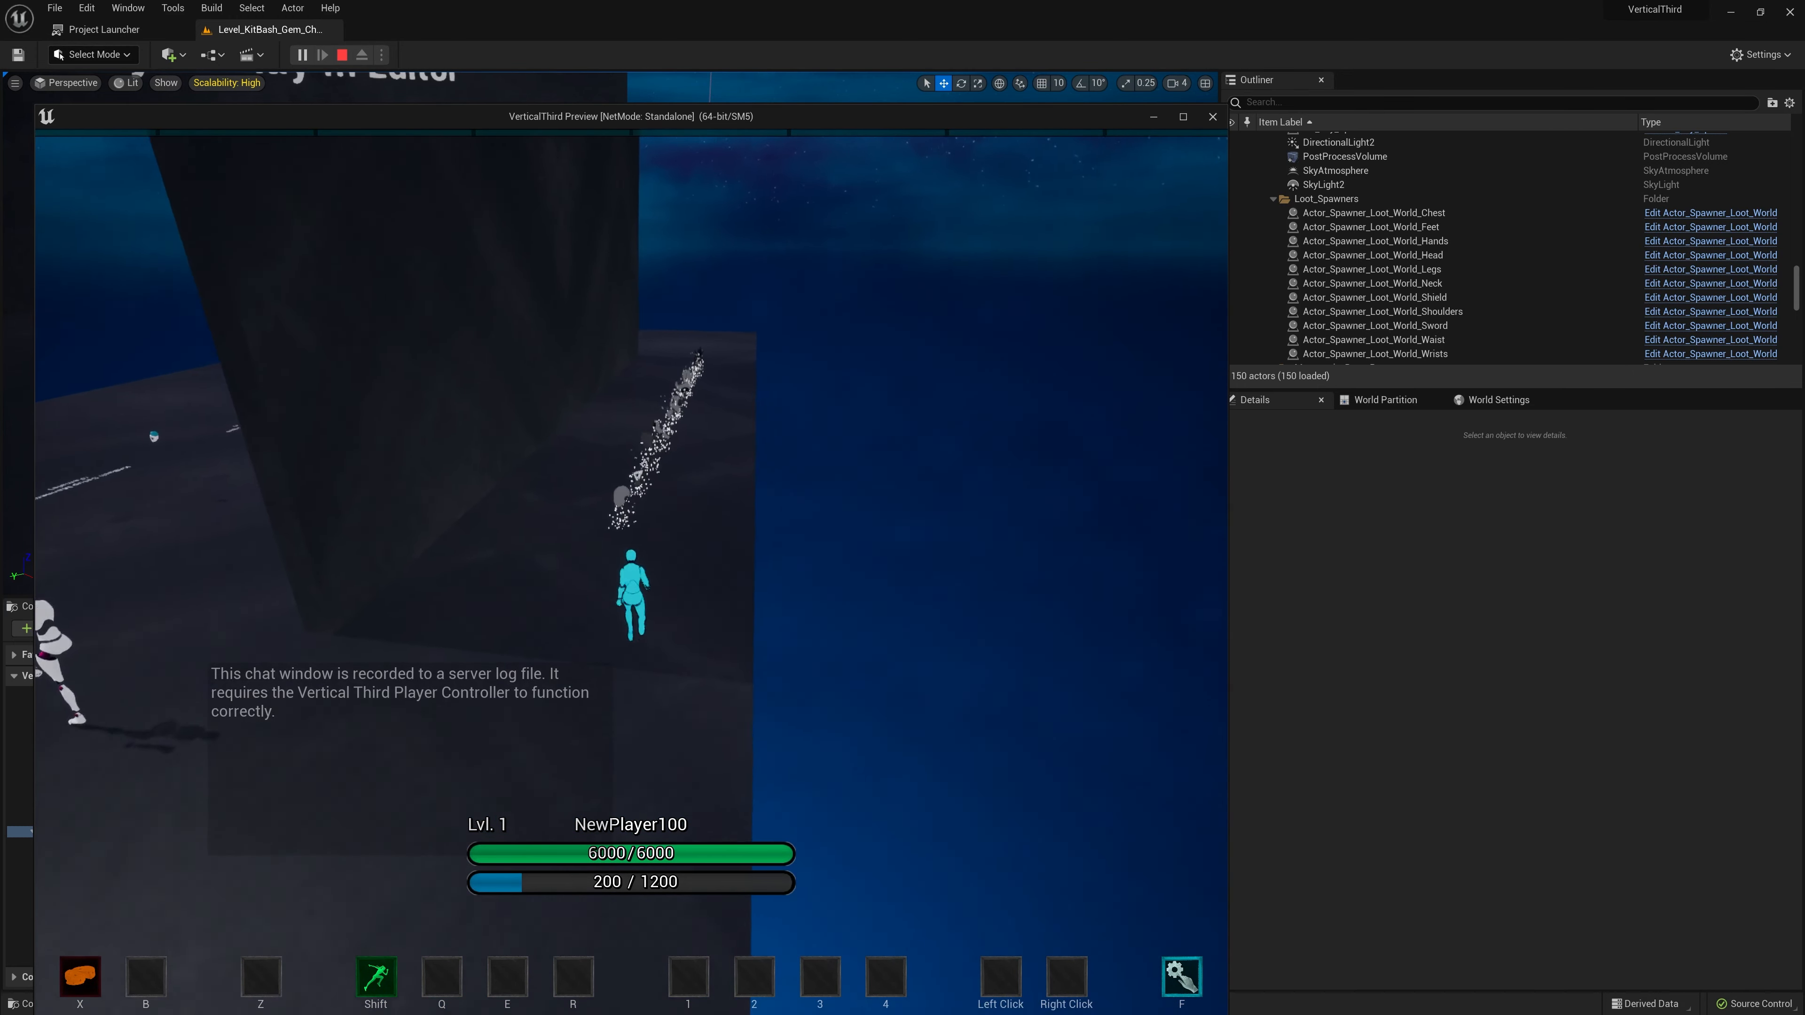
{"action": "key", "text": "f"}
{"action": "key", "text": "f"}
{"action": "key", "text": "f"}
{"action": "key", "text": "f"}
{"action": "key", "text": "f"}
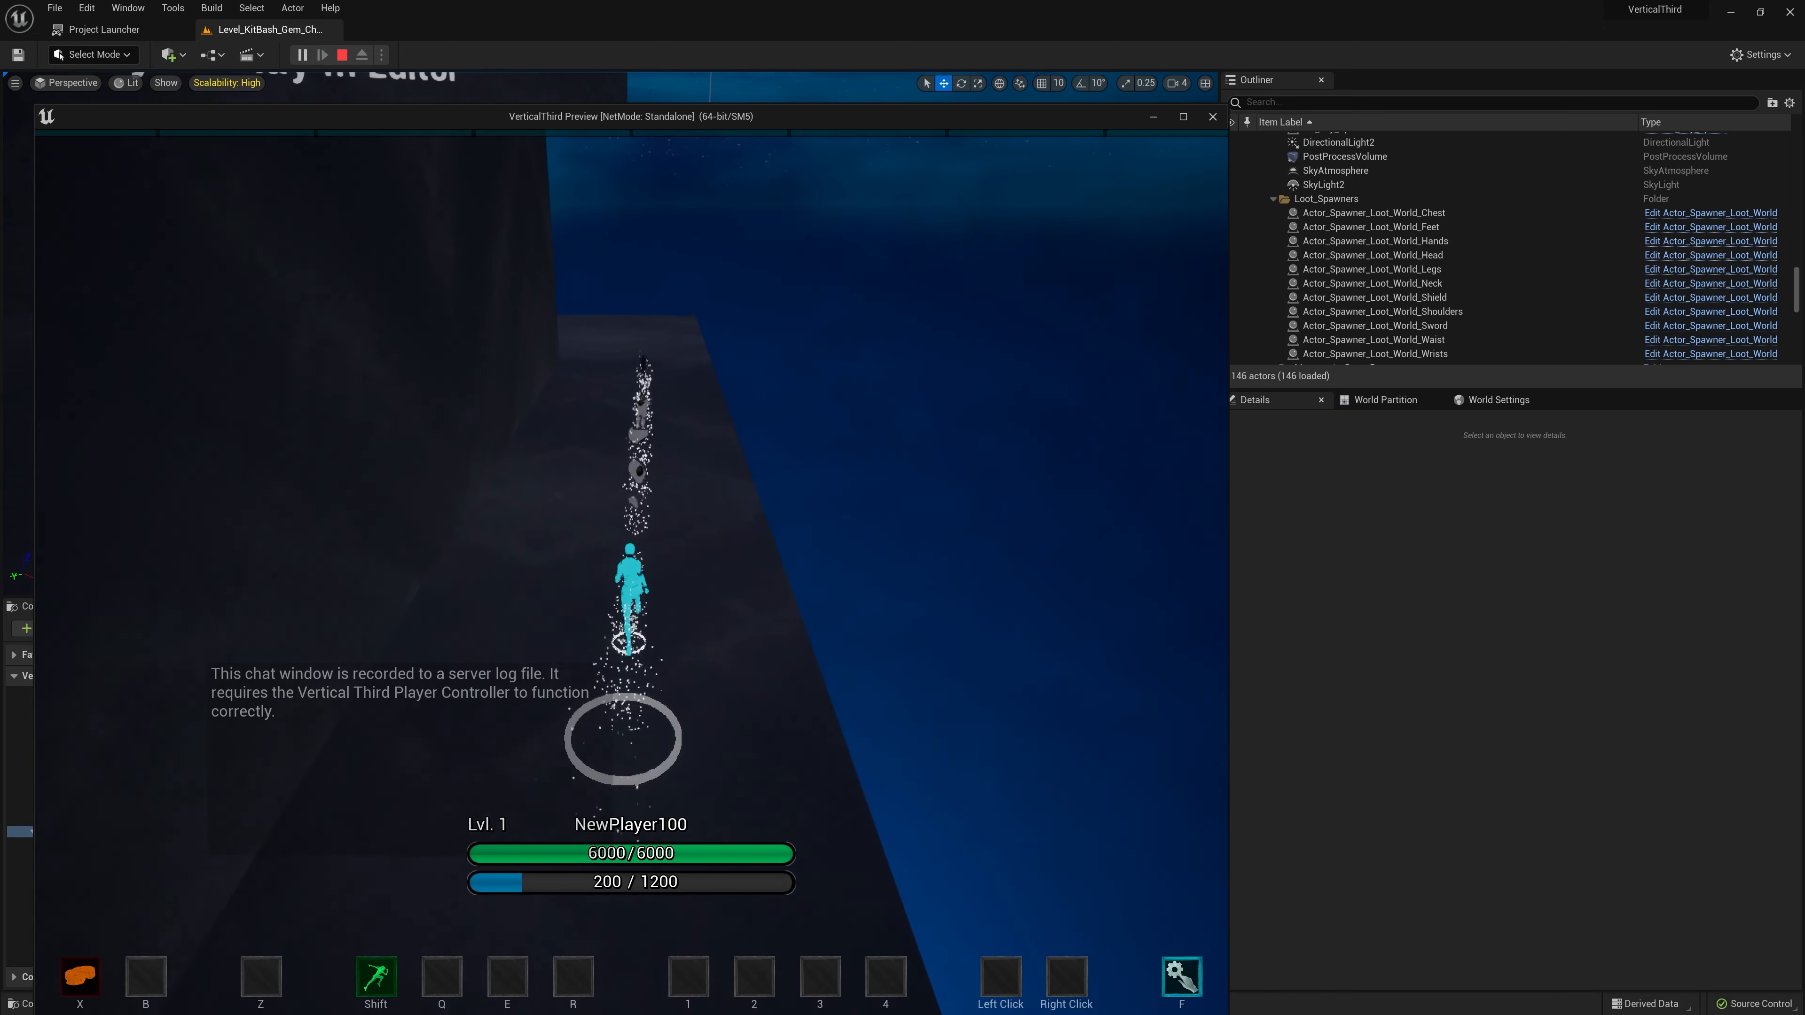
{"action": "key", "text": "f"}
{"action": "key", "text": "f"}
{"action": "key", "text": "f"}
{"action": "key", "text": "f"}
{"action": "key", "text": "f"}
{"action": "key", "text": "f"}
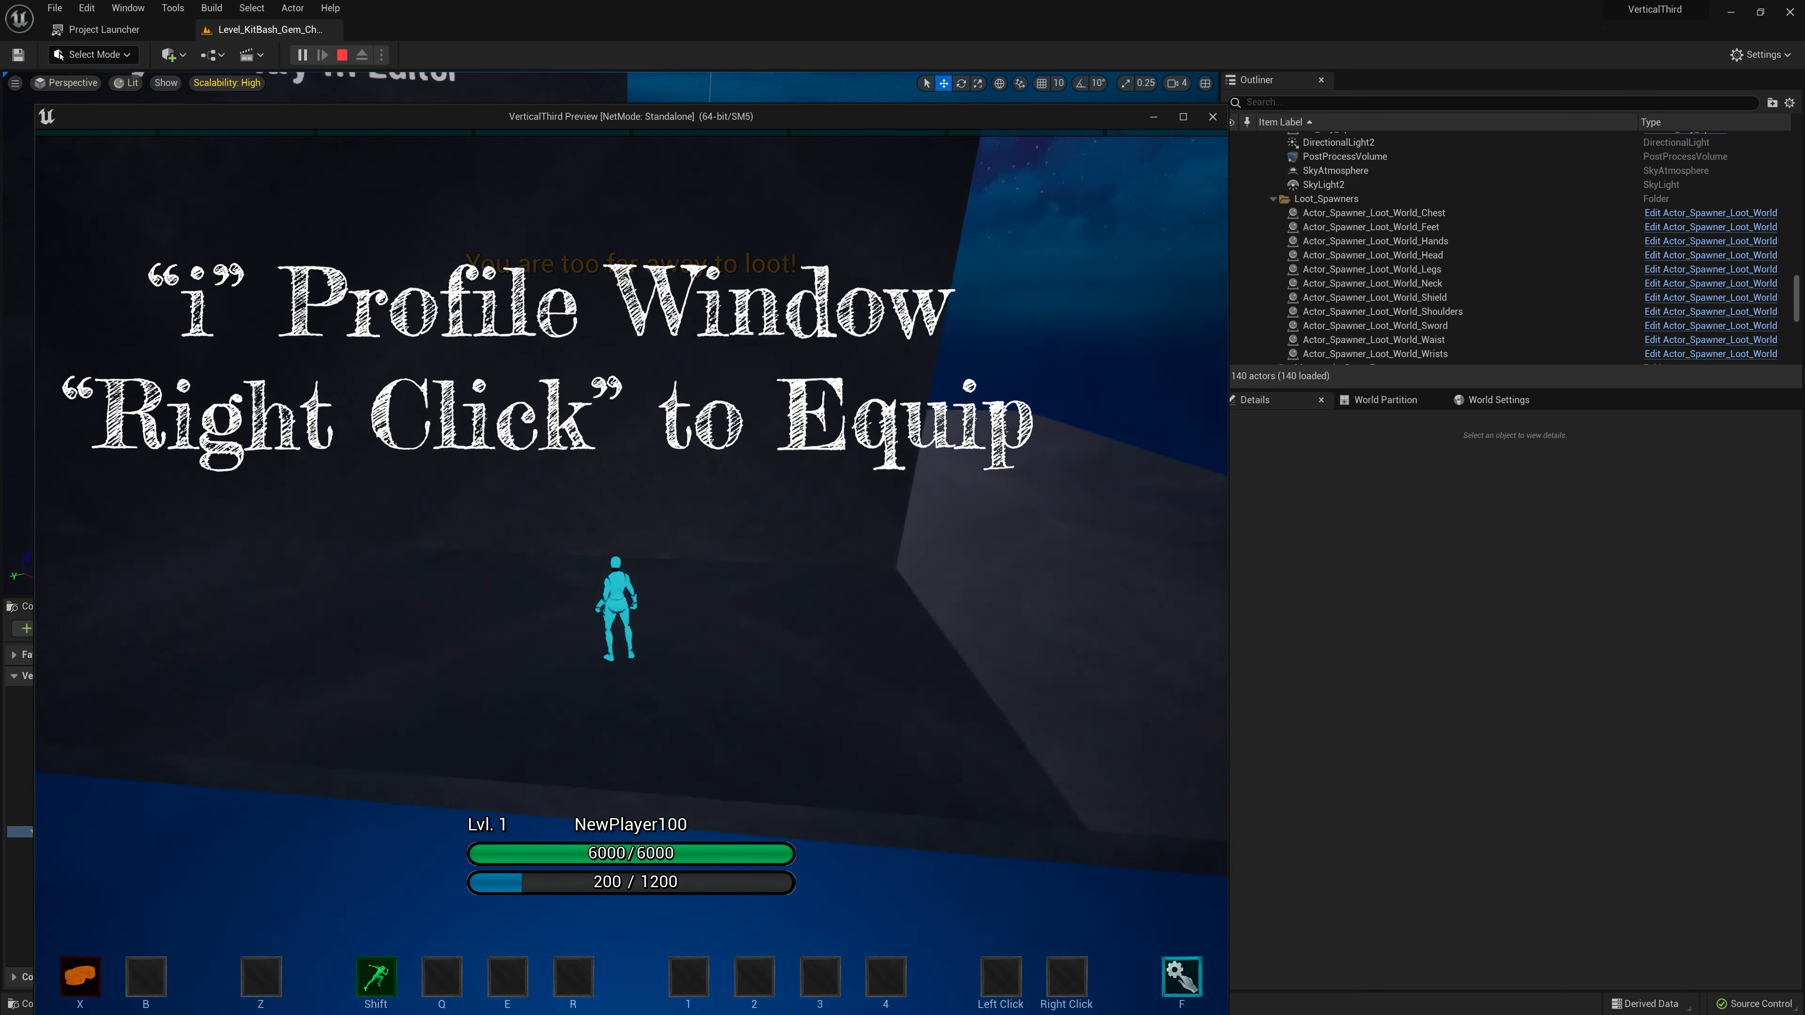
{"action": "key", "text": "w"}
{"action": "key", "text": "w"}
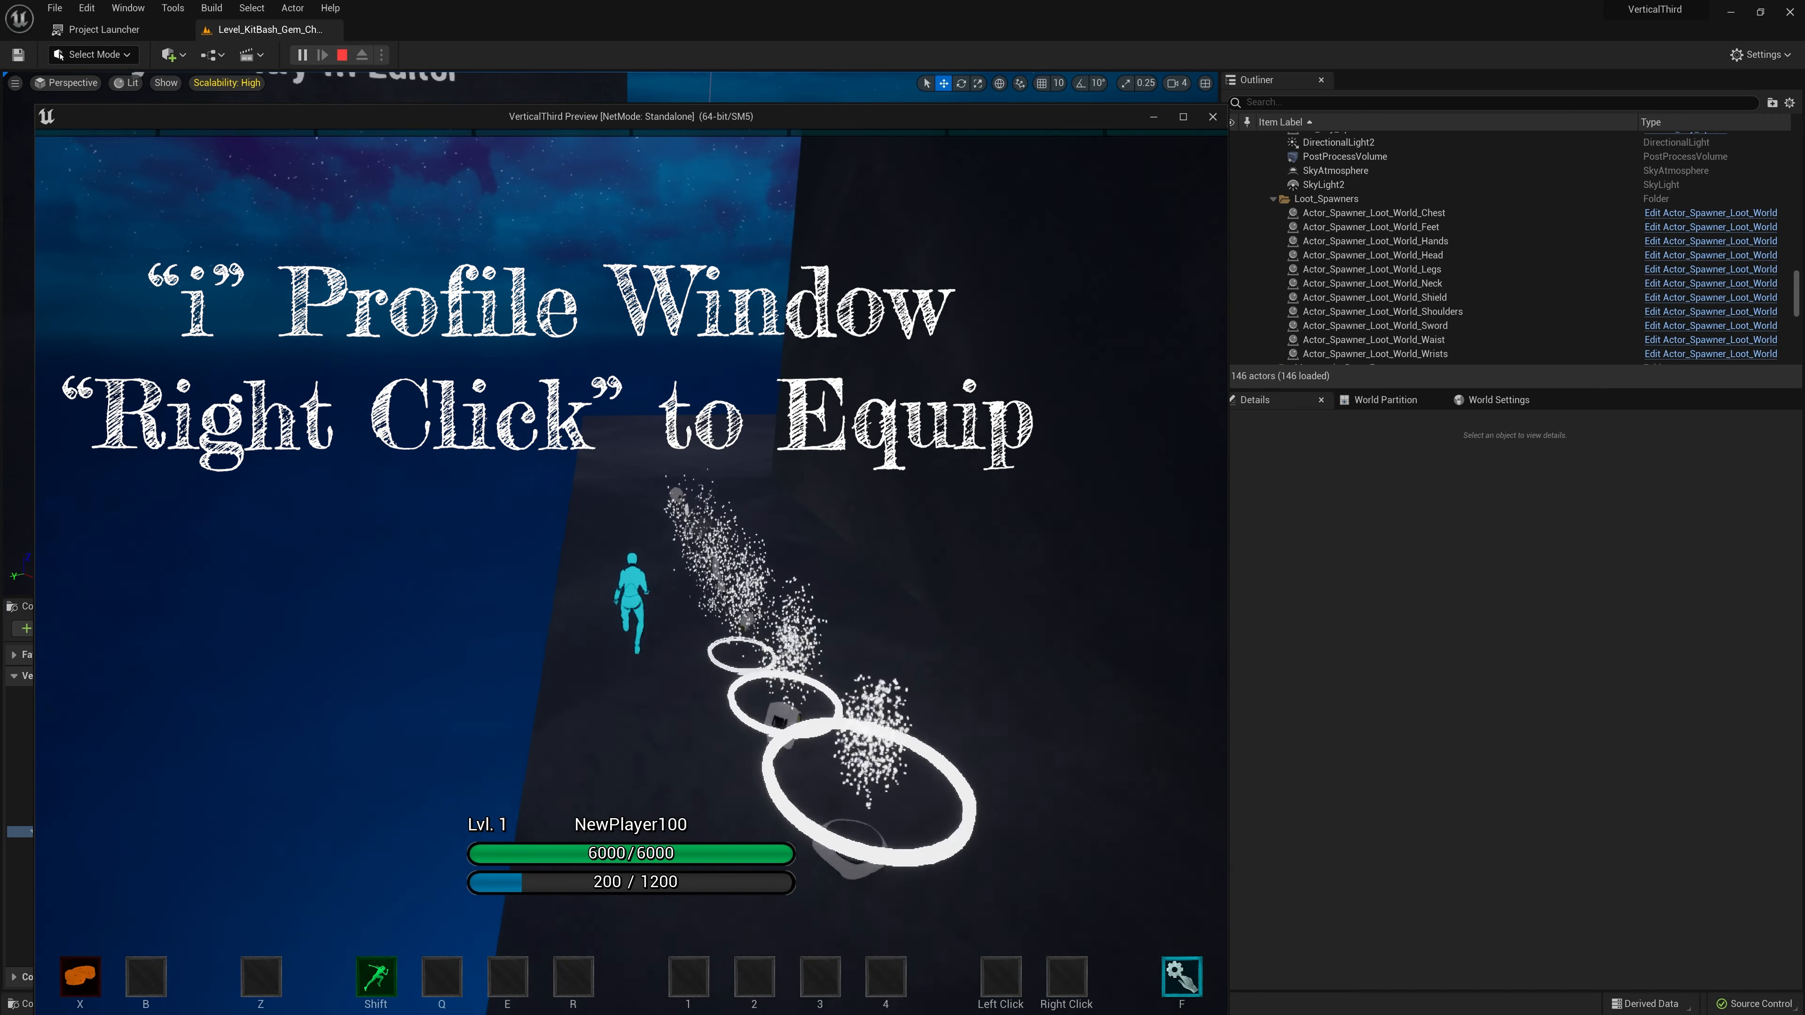
{"action": "key", "text": "w"}
{"action": "key", "text": "w"}
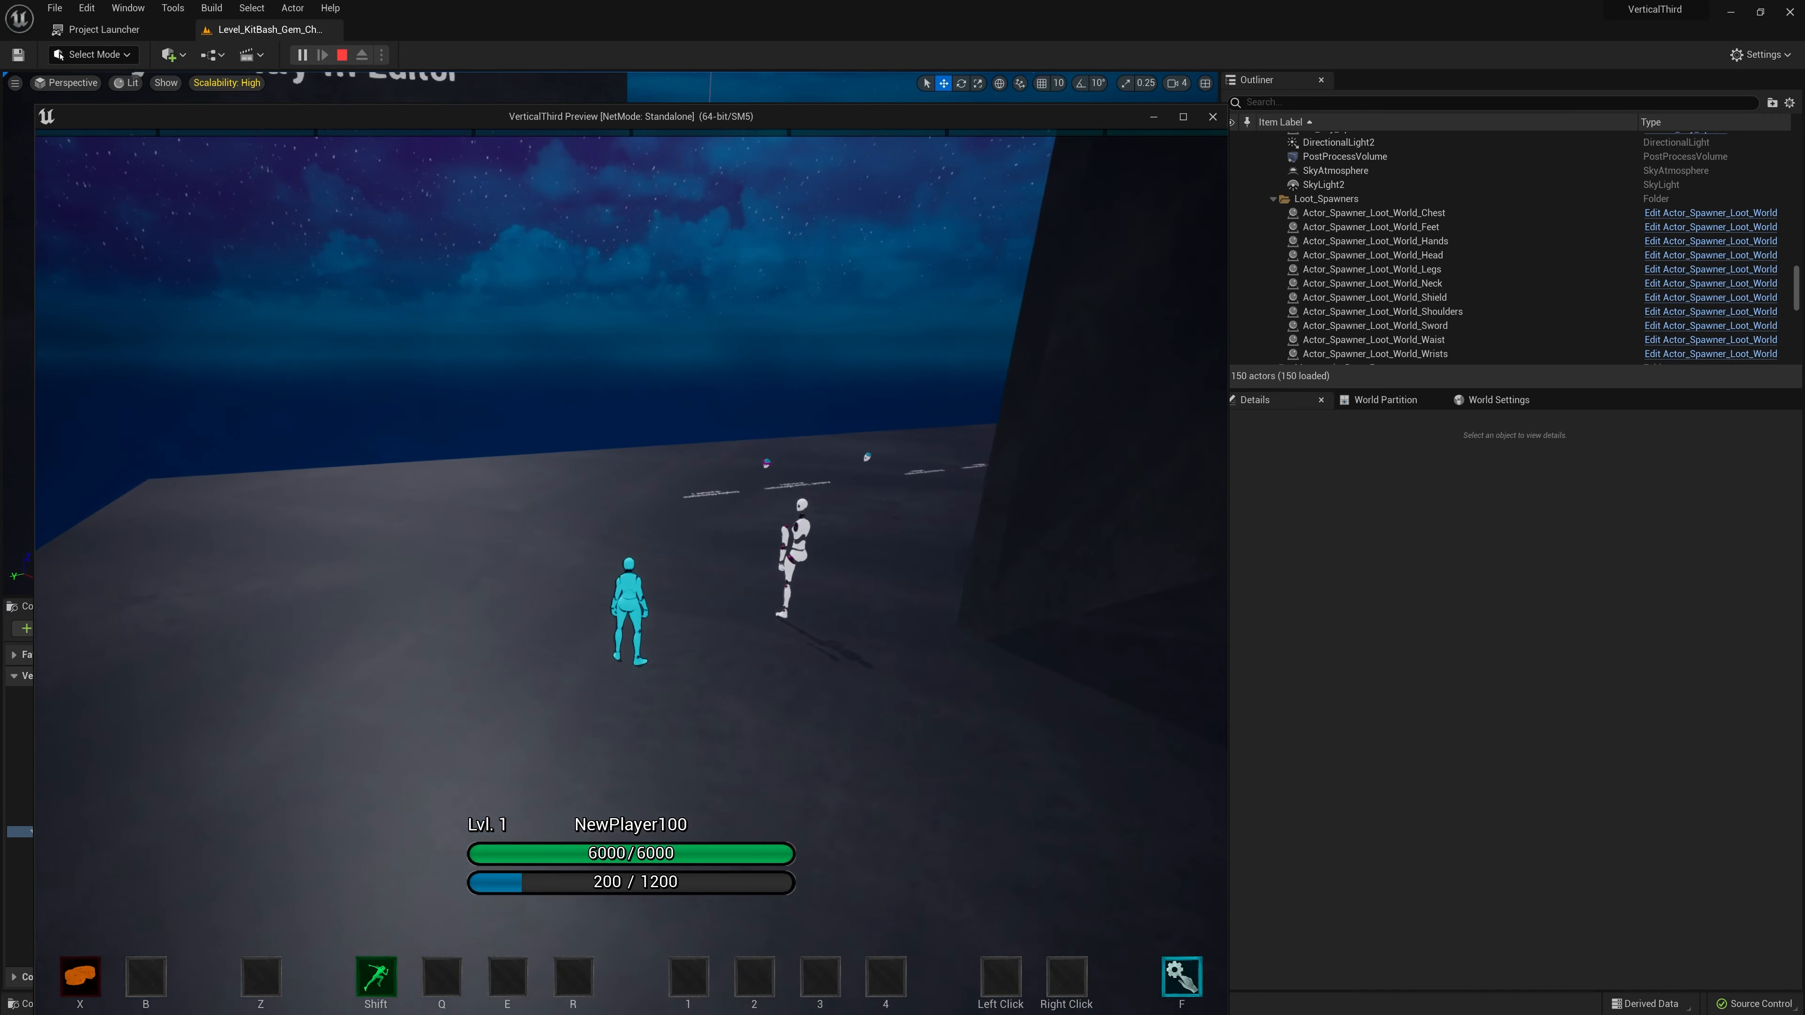
- Equip the looted helmet, shield, necklace, gloves, chest, leggings, boots and remaining armor pieces from the inventory
{"action": "key", "text": "i"}
{"action": "right_click", "coordinate": [825, 588]}
{"action": "right_click", "coordinate": [817, 618]}
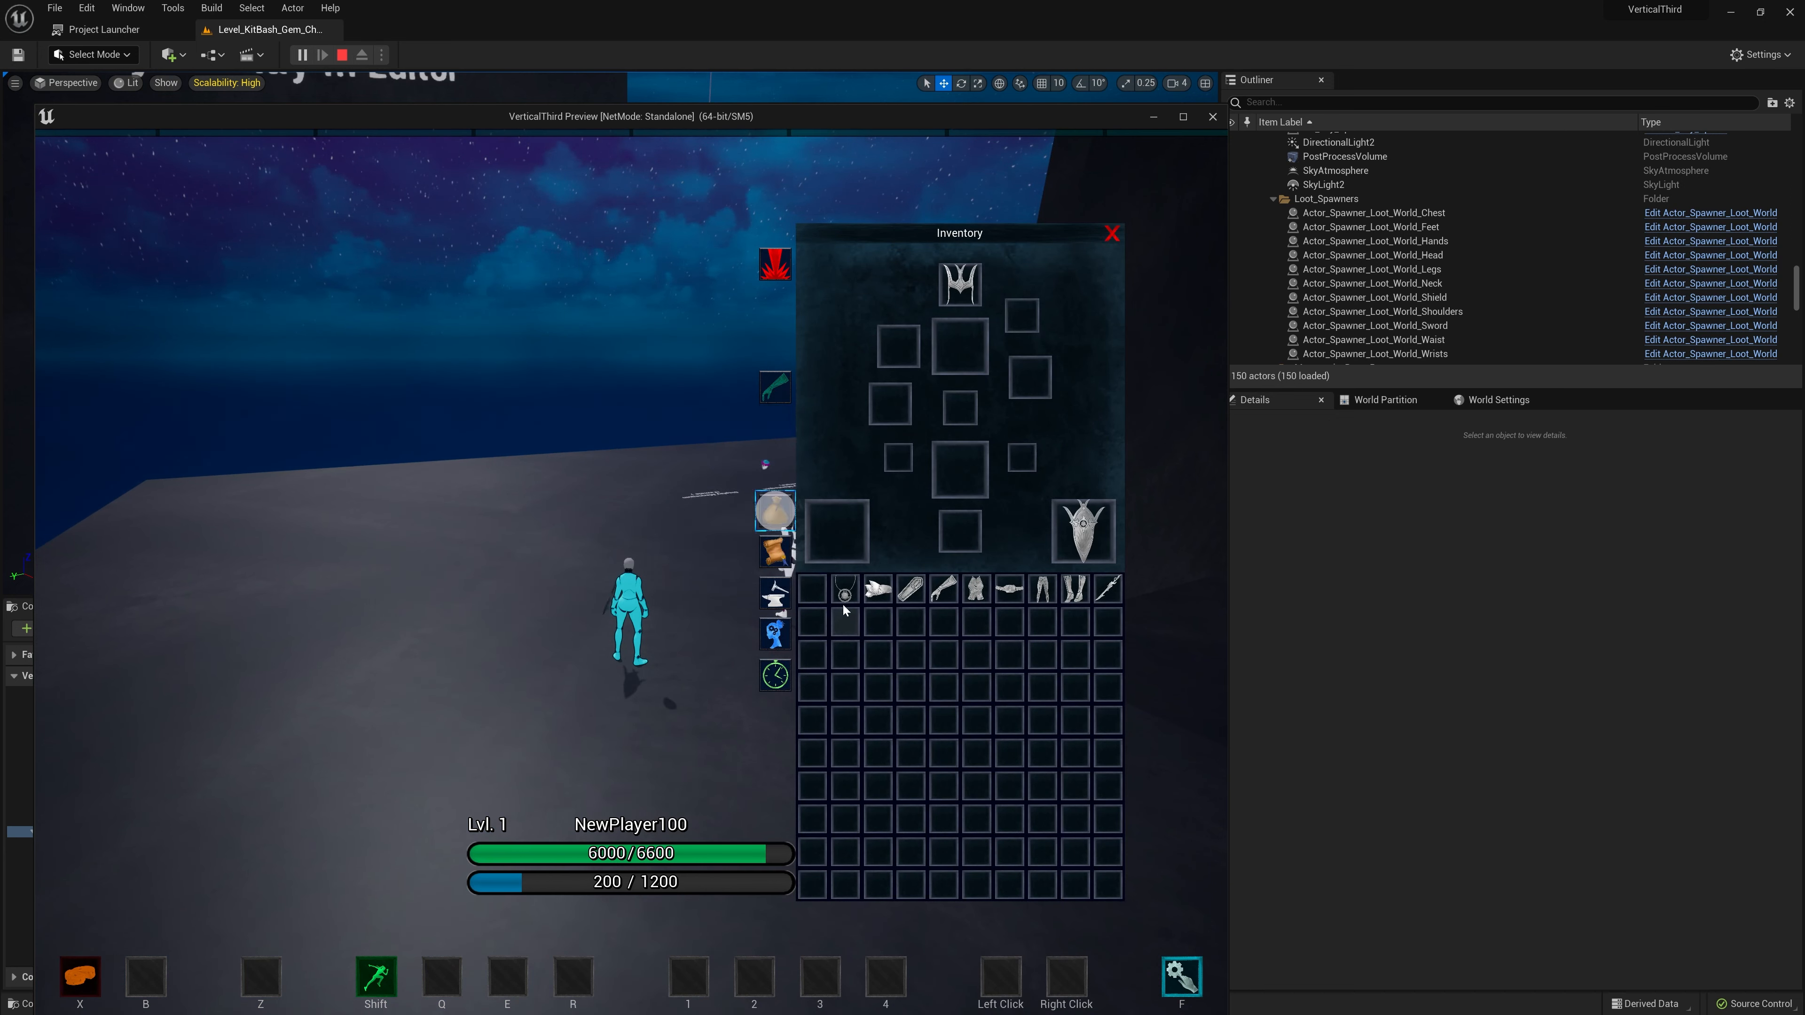
{"action": "right_click", "coordinate": [844, 596]}
{"action": "right_click", "coordinate": [880, 592]}
{"action": "right_click", "coordinate": [911, 593]}
{"action": "right_click", "coordinate": [945, 592]}
{"action": "right_click", "coordinate": [978, 592]}
{"action": "right_click", "coordinate": [1017, 593]}
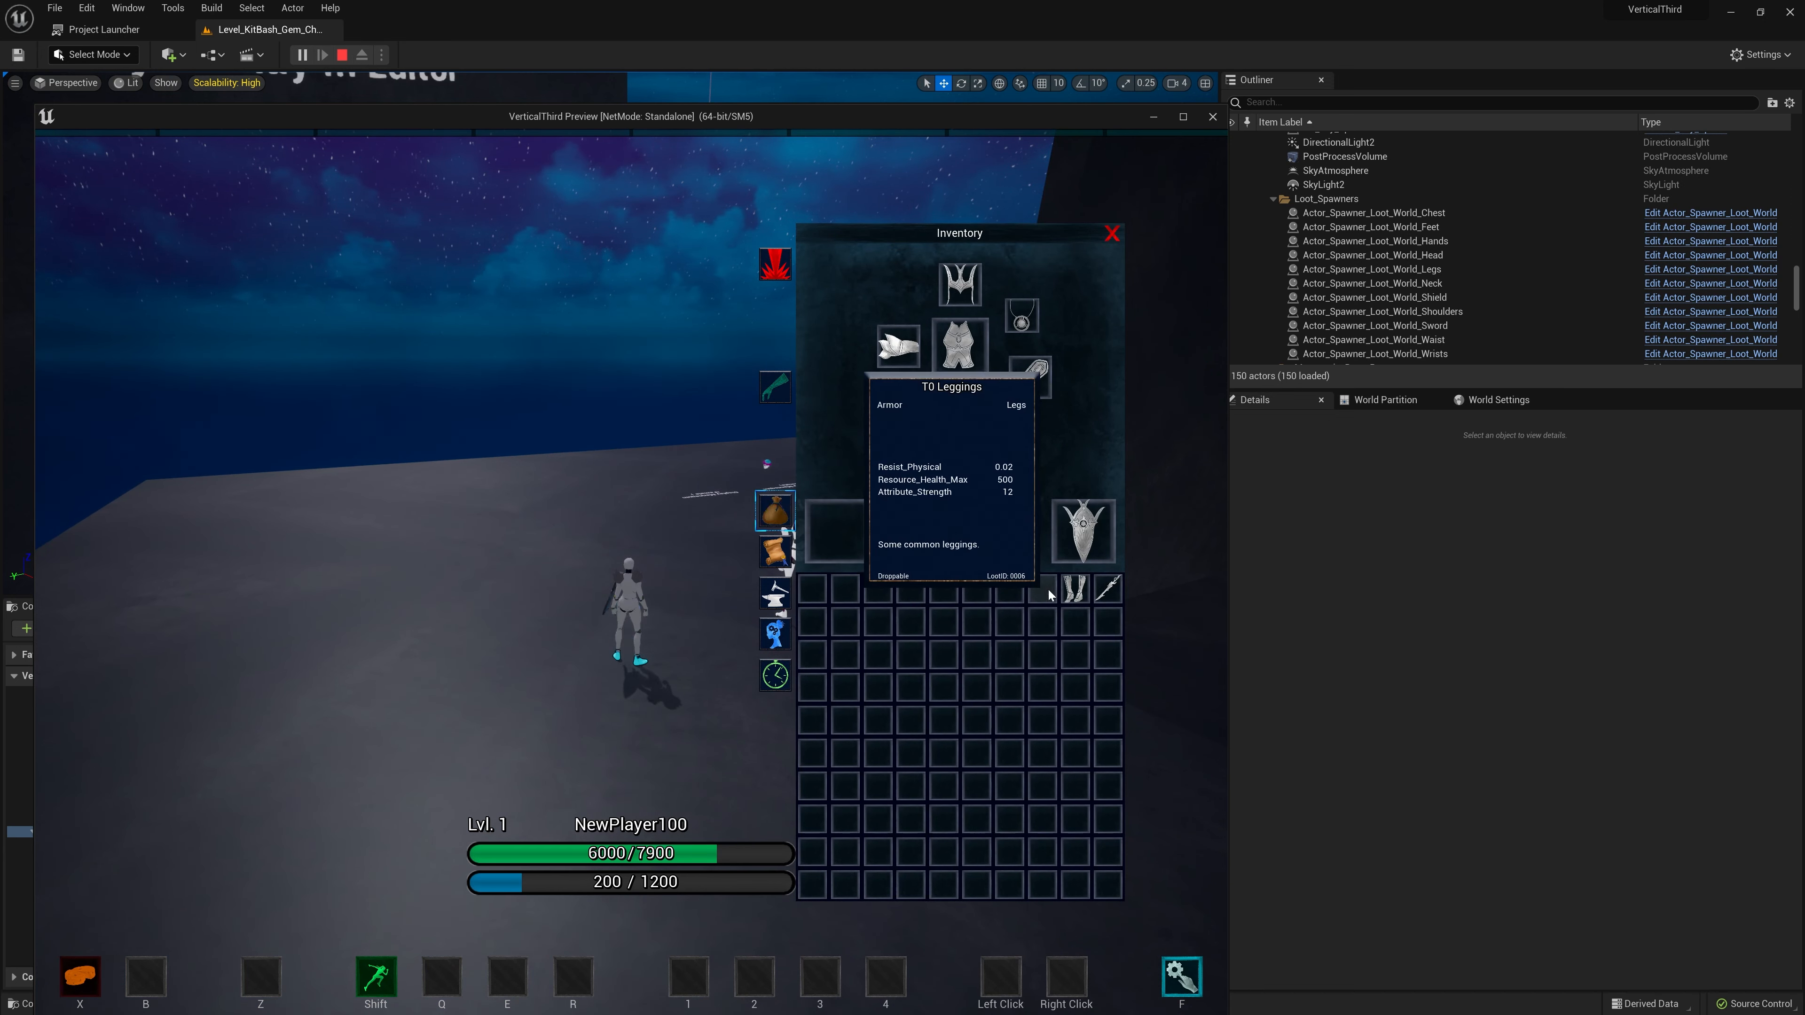
{"action": "right_click", "coordinate": [1045, 592]}
{"action": "right_click", "coordinate": [1077, 593]}
- Close the inventory, examine the equipped character up close, and end the play session
{"action": "key", "text": "i"}
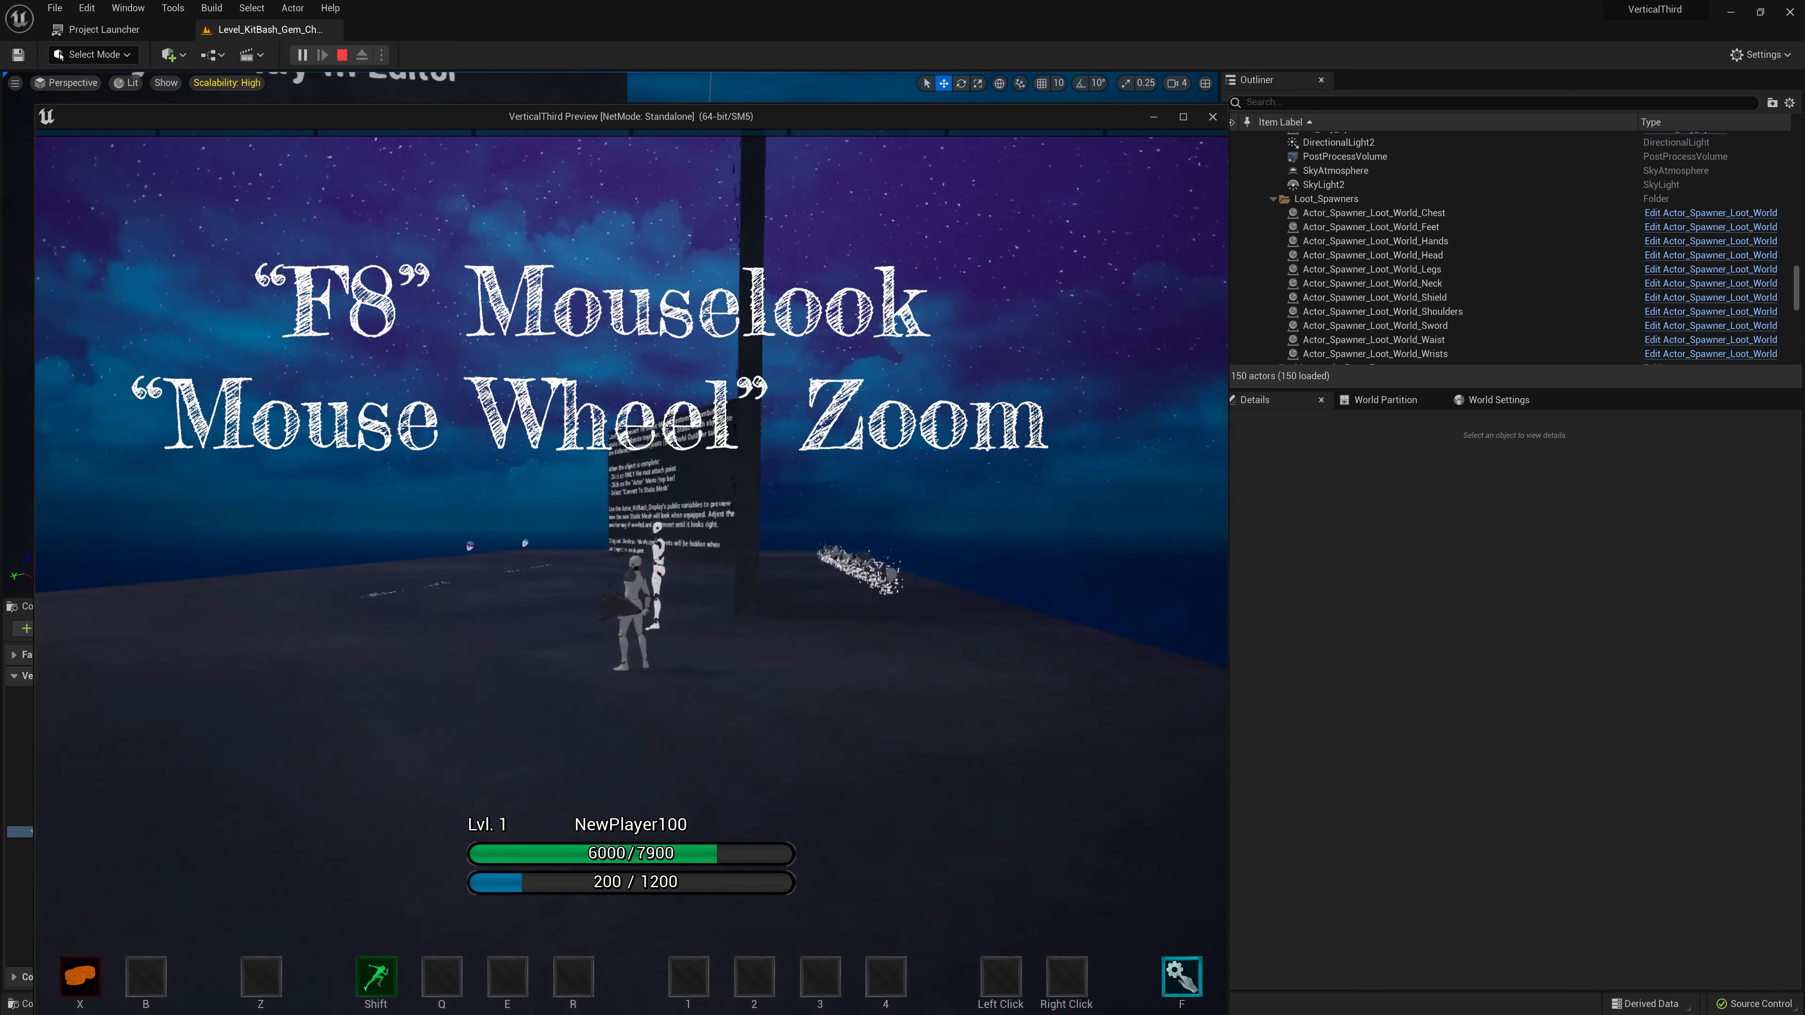
{"action": "scroll", "coordinate": [631, 498], "scroll_direction": "up", "scroll_amount": 5}
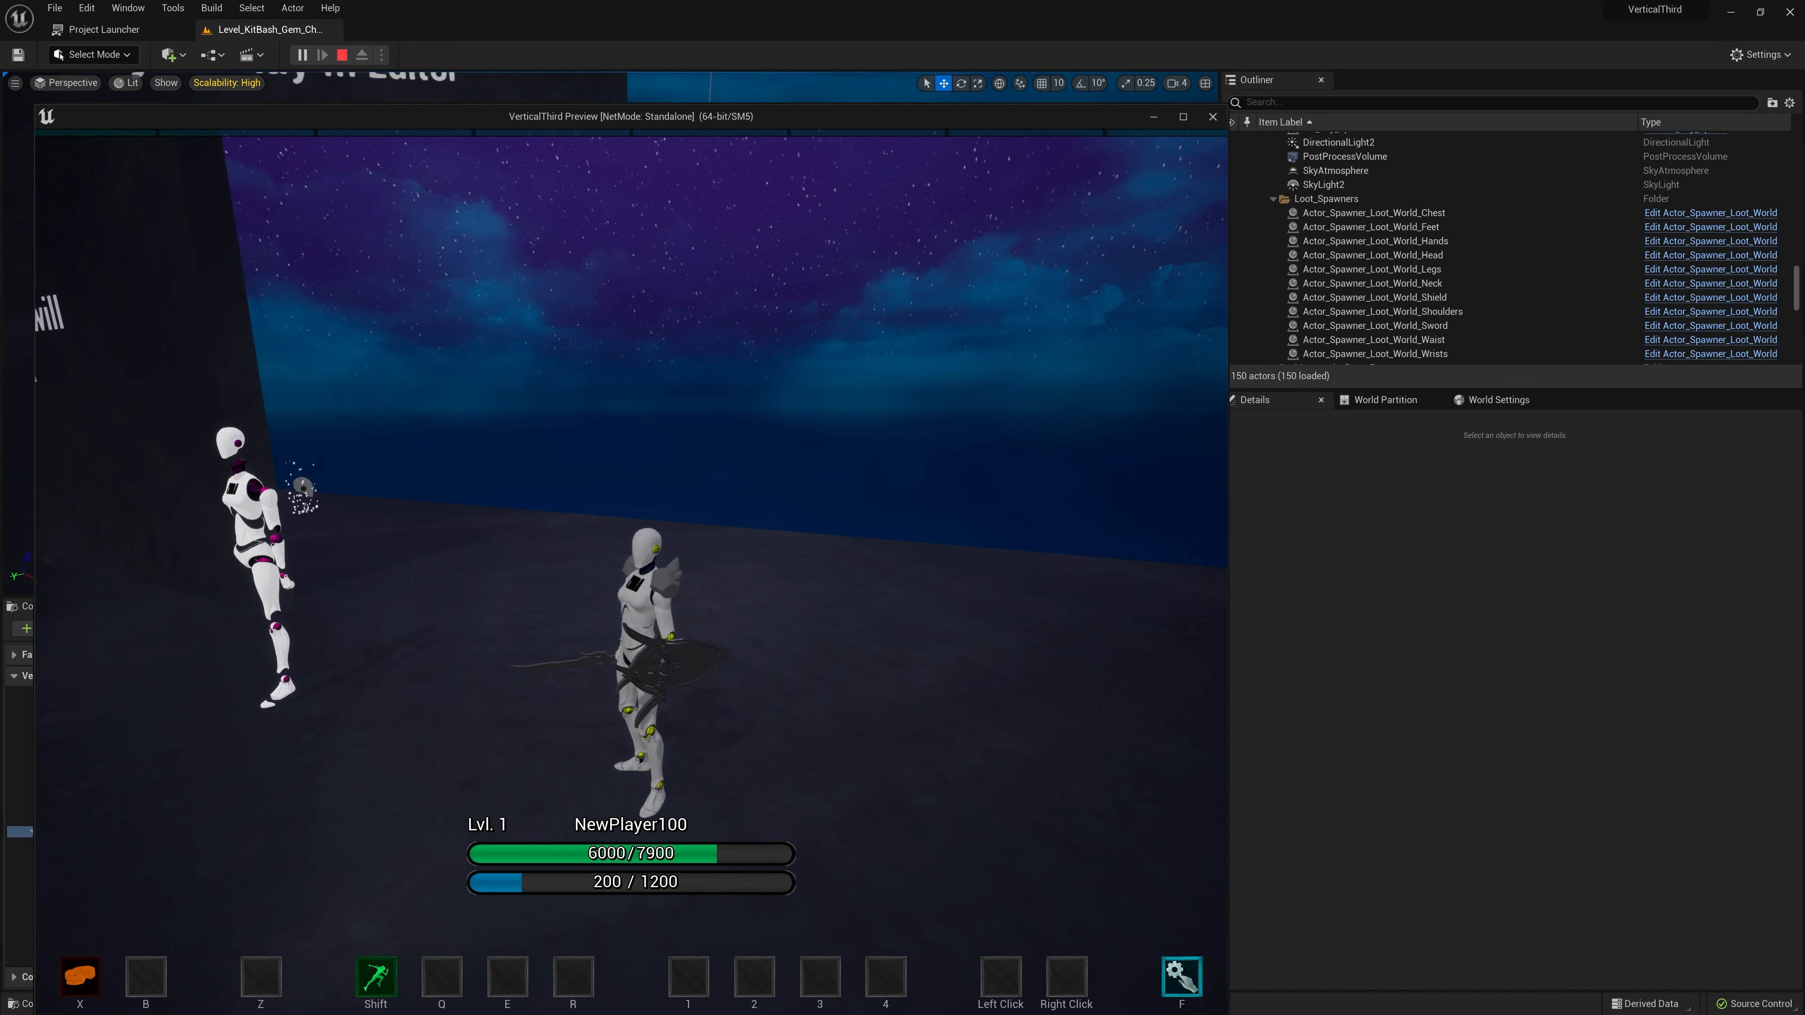
{"action": "left_click", "coordinate": [1212, 118]}
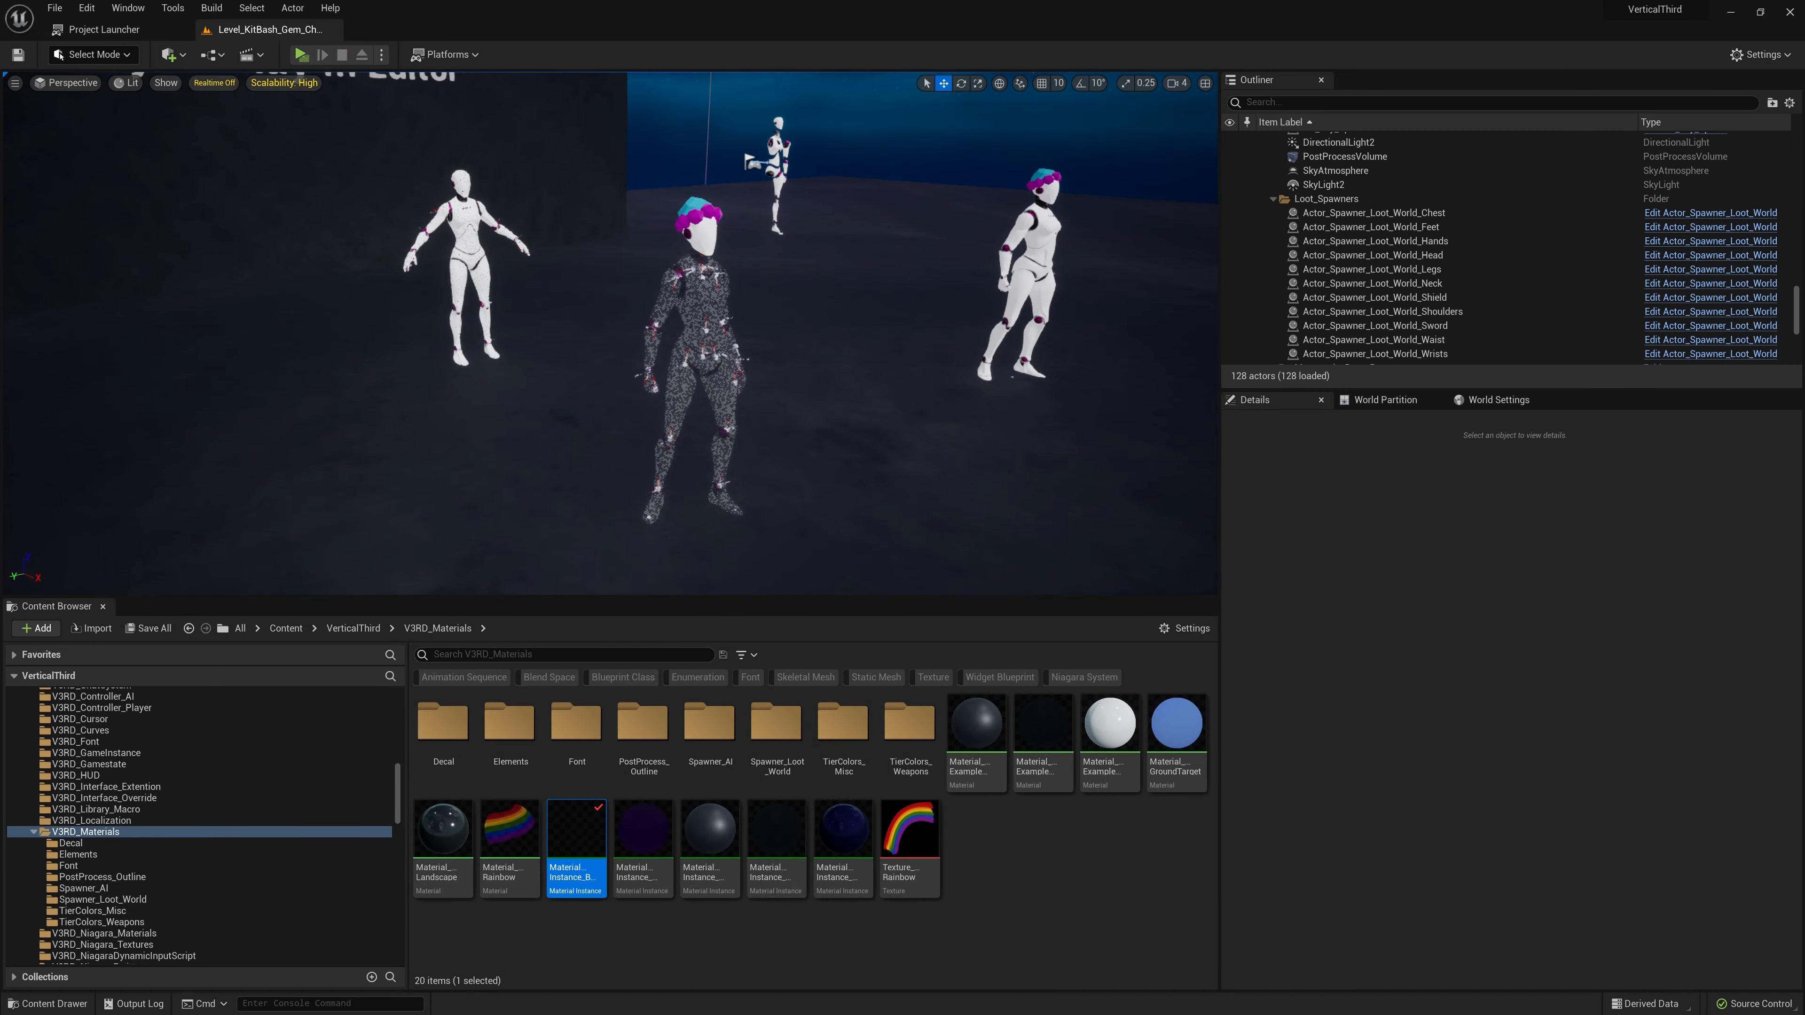
- Select Actor_Spawner_Loot_World_Head and open its Equipment_Template_Head loot data table
{"action": "right_click_drag", "start_coordinate": [609, 332], "coordinate": [729, 306]}
{"action": "key", "text": "w"}
{"action": "left_click", "coordinate": [729, 307]}
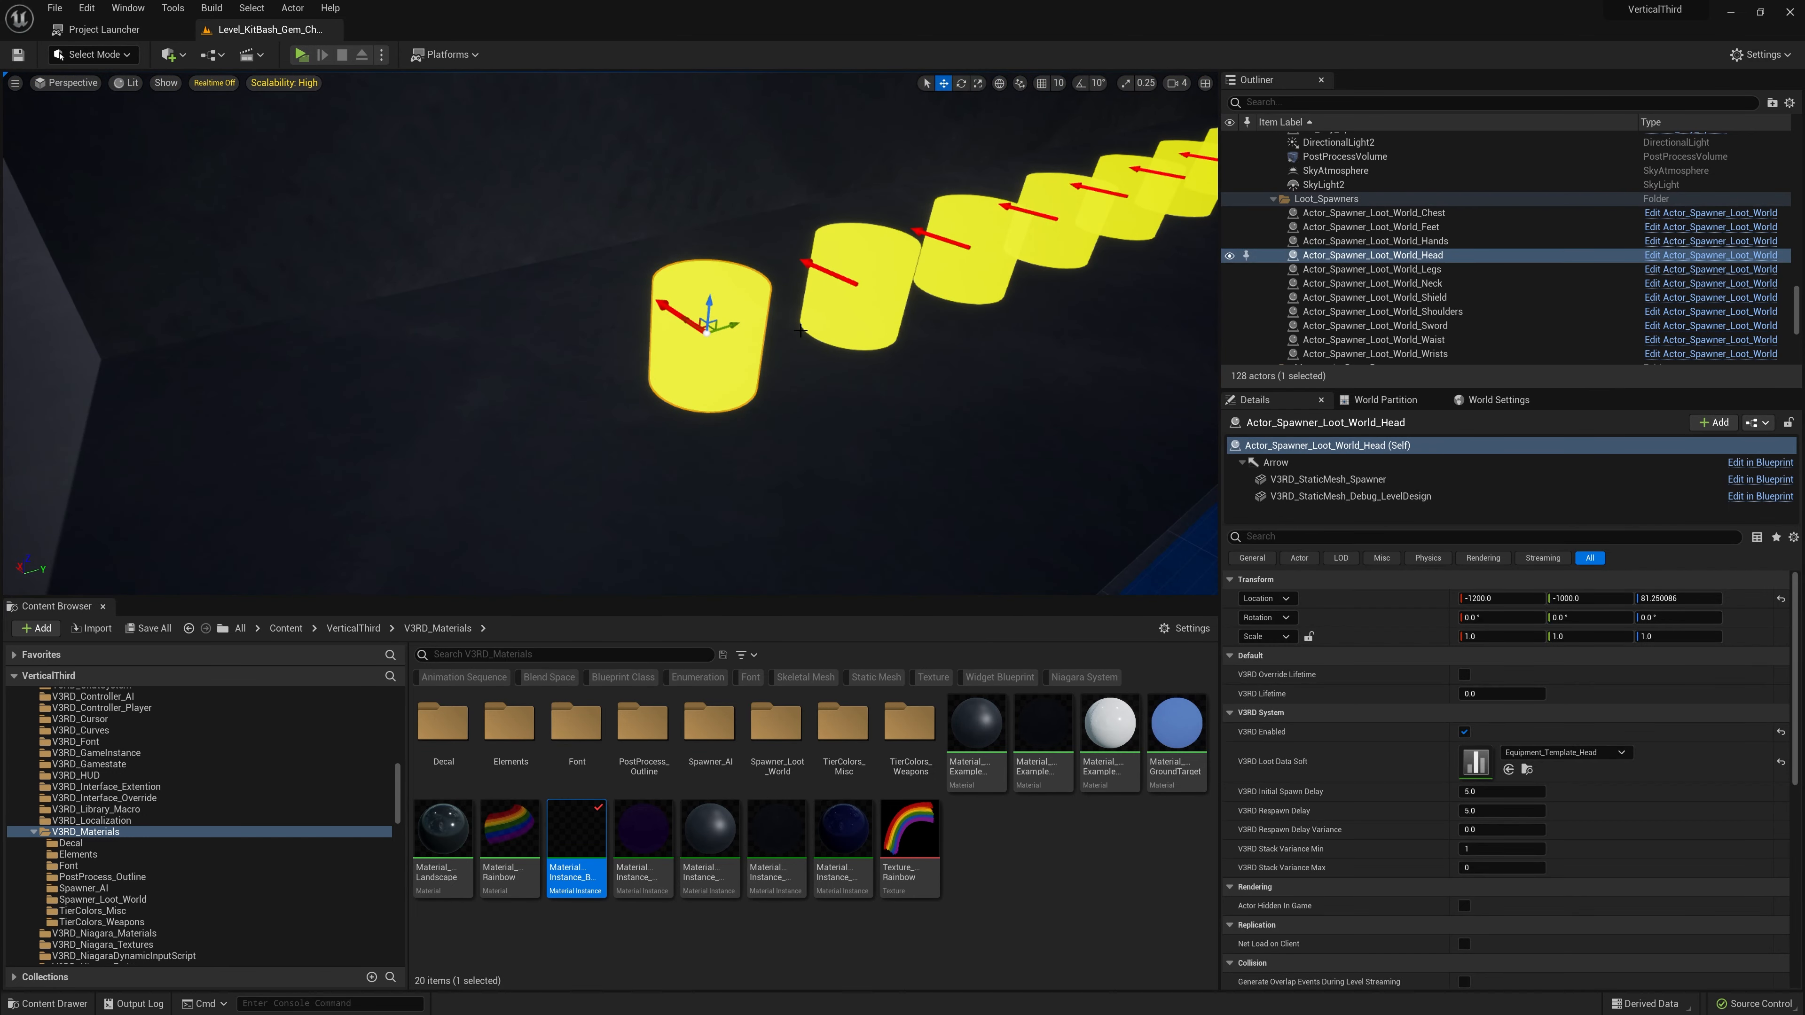
{"action": "left_click", "coordinate": [1528, 769]}
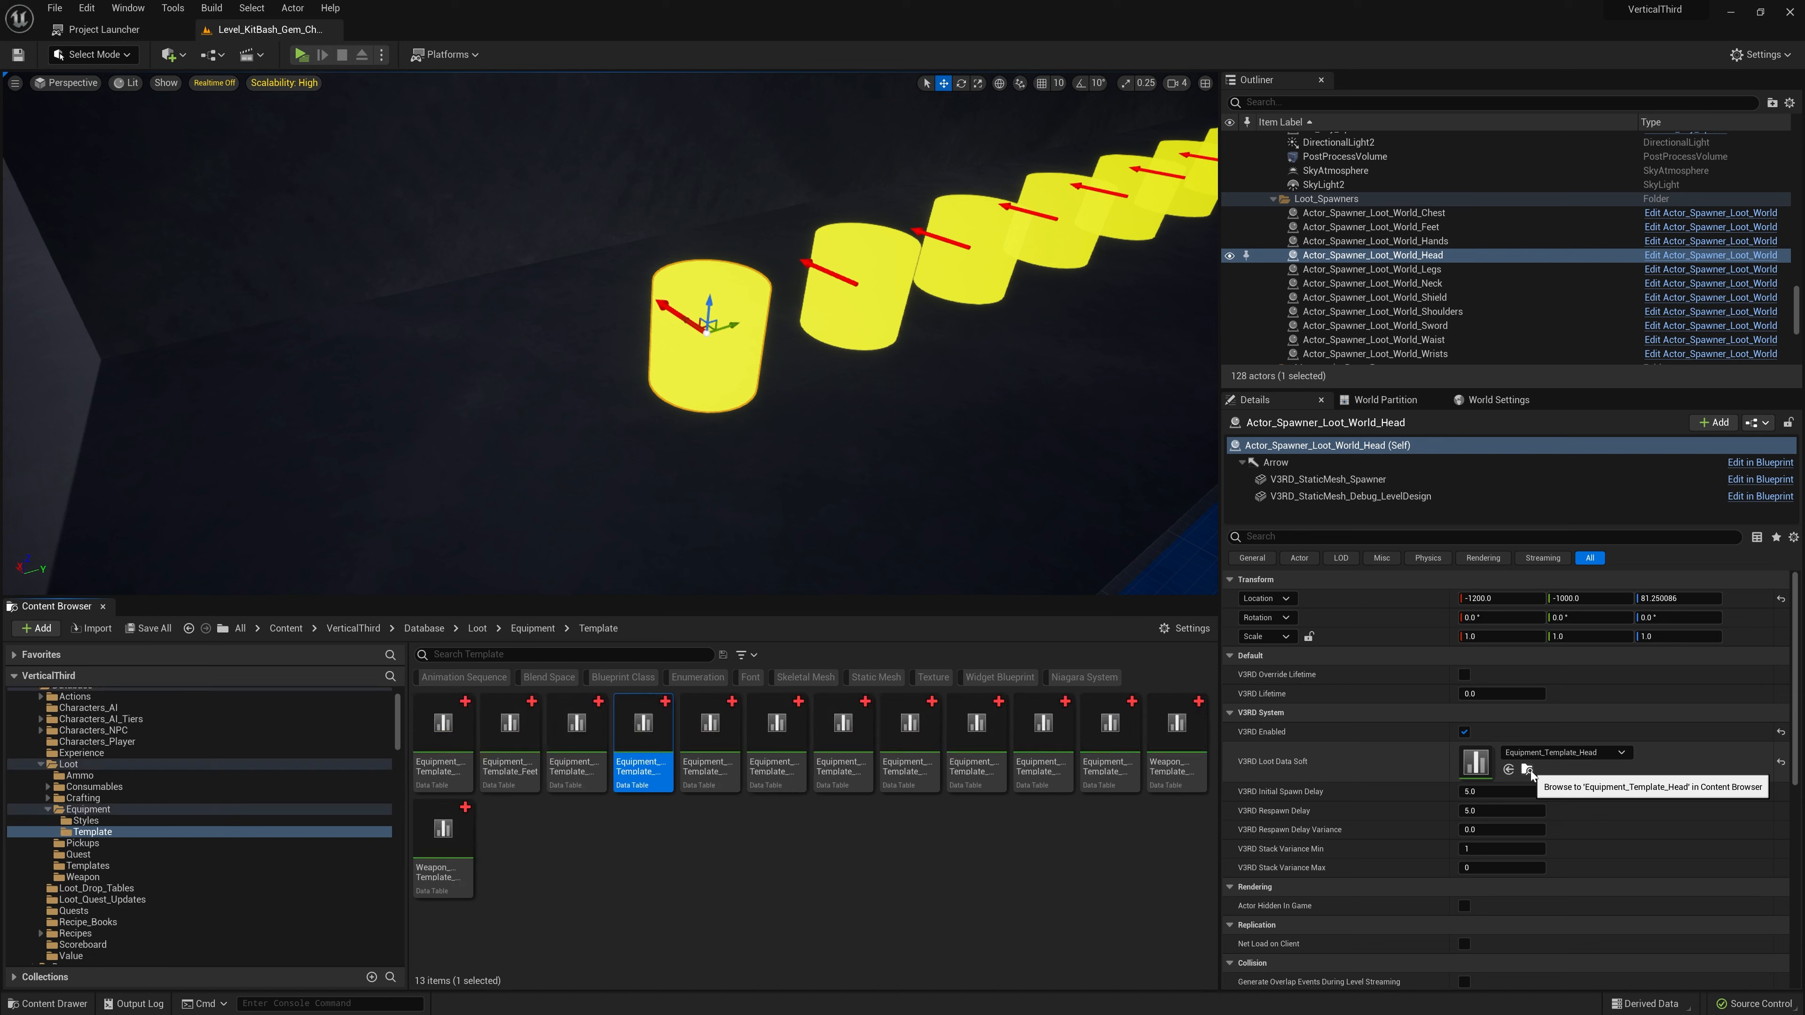
{"action": "double_click", "coordinate": [632, 766]}
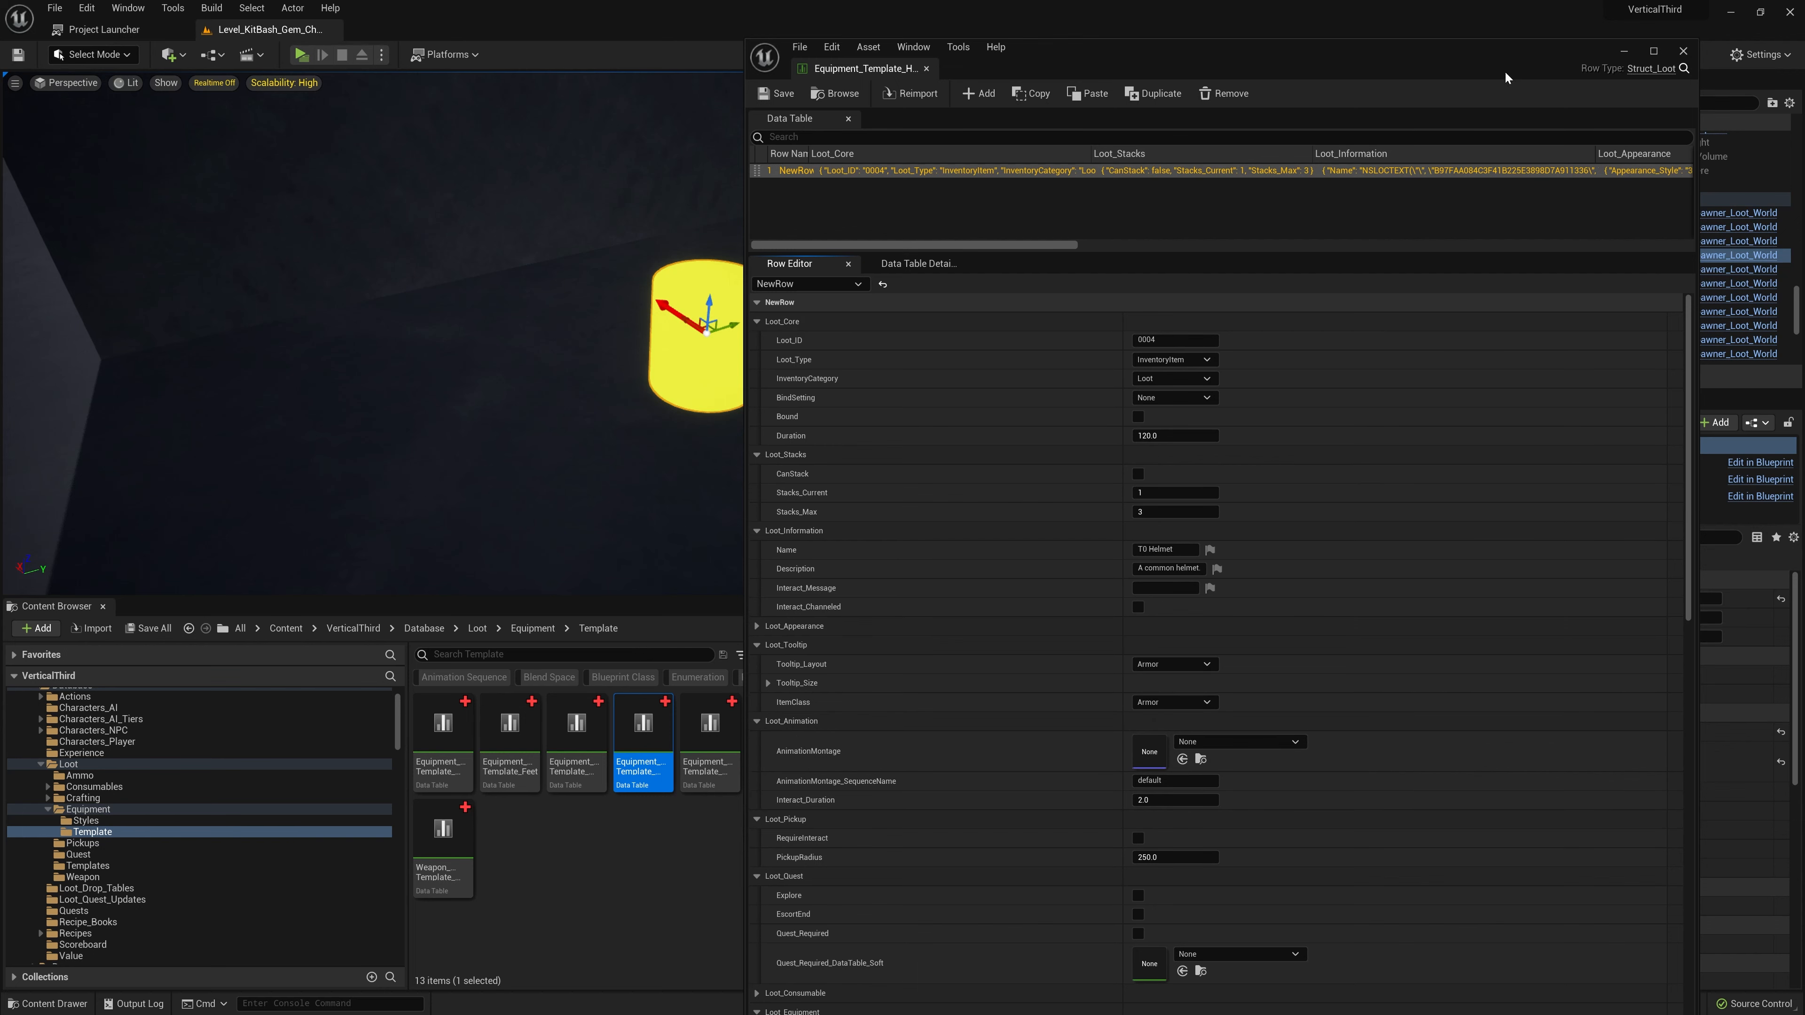
{"action": "left_click_drag", "start_coordinate": [1490, 41], "coordinate": [1439, 48]}
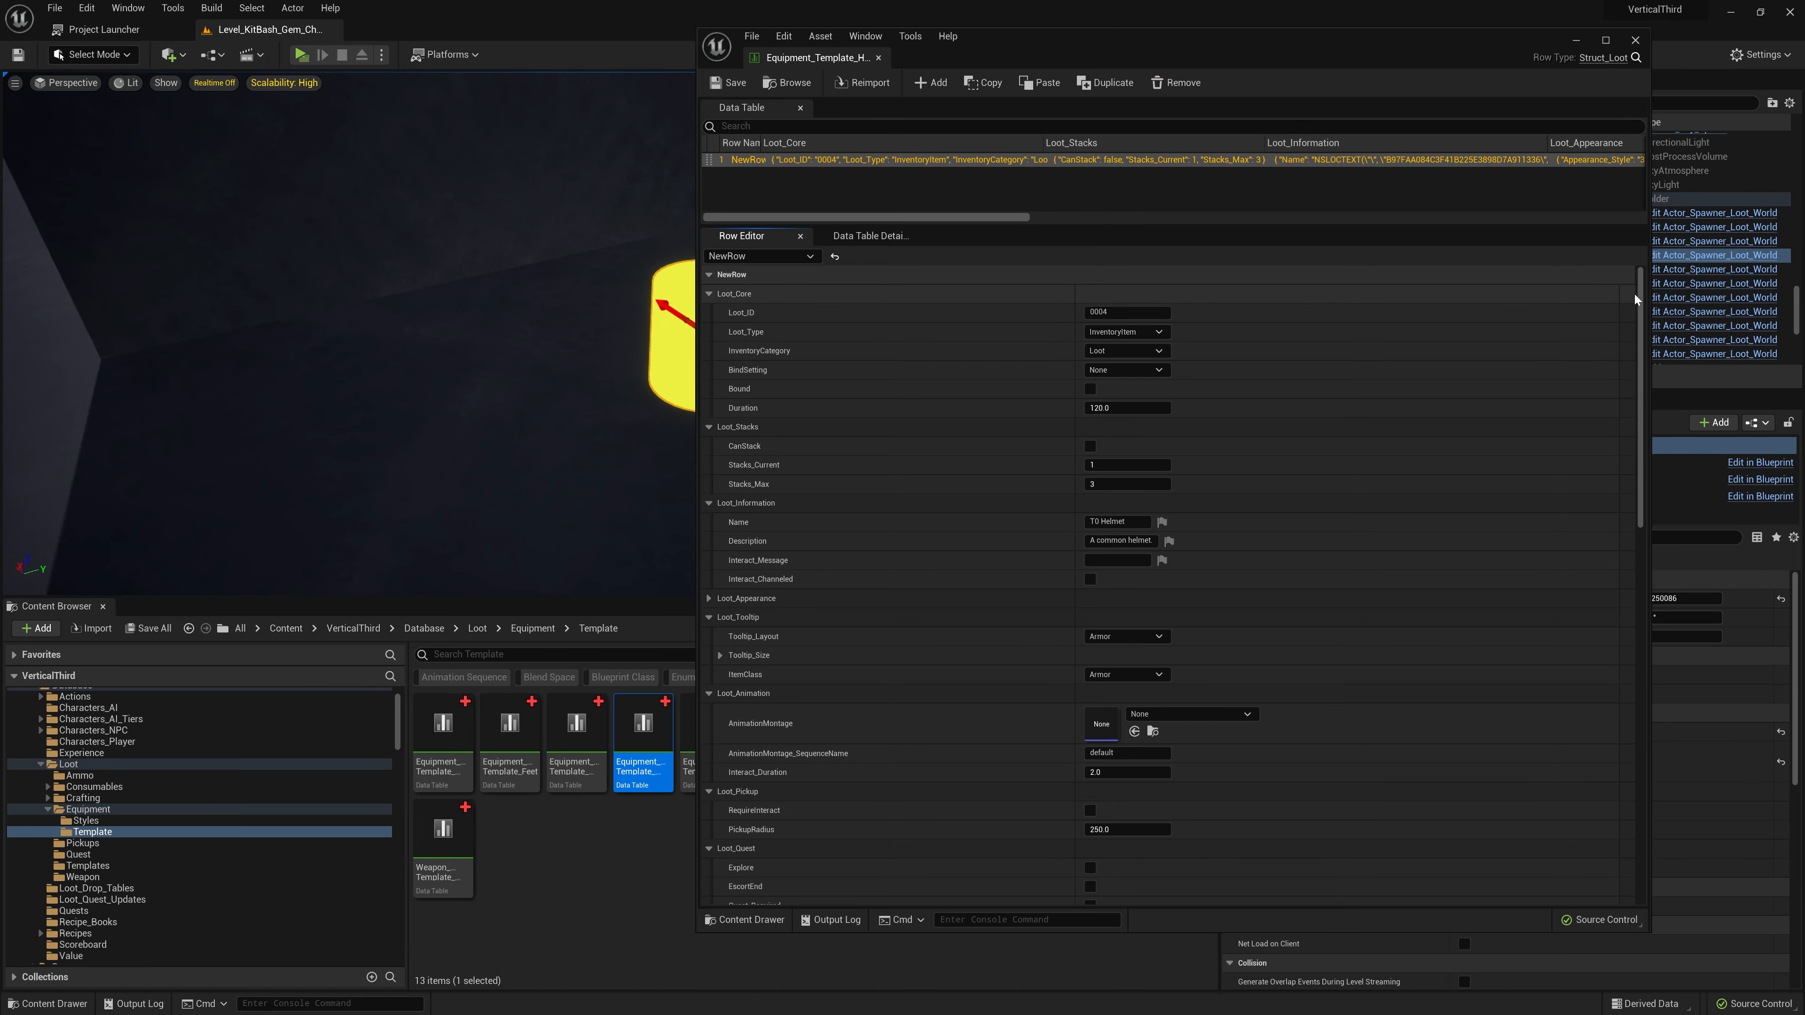
- Assign KitBash_Gem_Character_Head to KitBash_Part_01_A for the female, male and non-binary KitBash equipment in the head template row
{"action": "left_click_drag", "start_coordinate": [1640, 301], "coordinate": [1620, 710]}
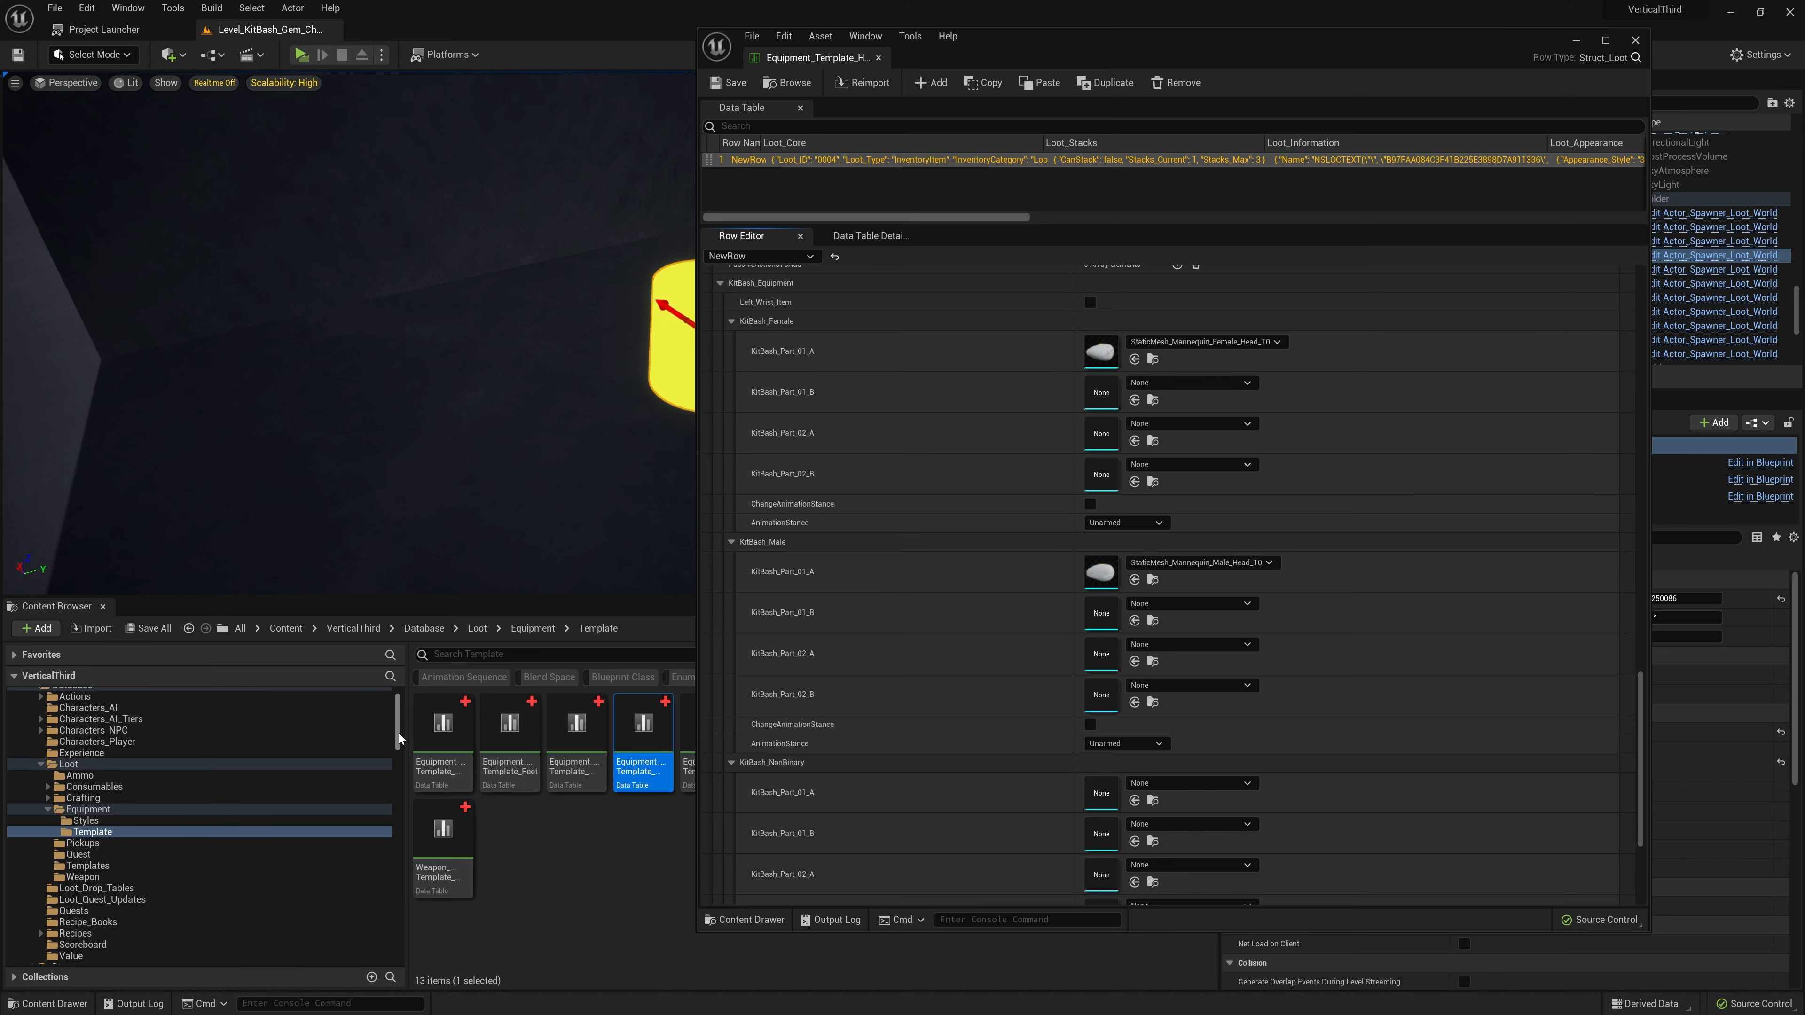
{"action": "left_click_drag", "start_coordinate": [398, 733], "coordinate": [395, 724]}
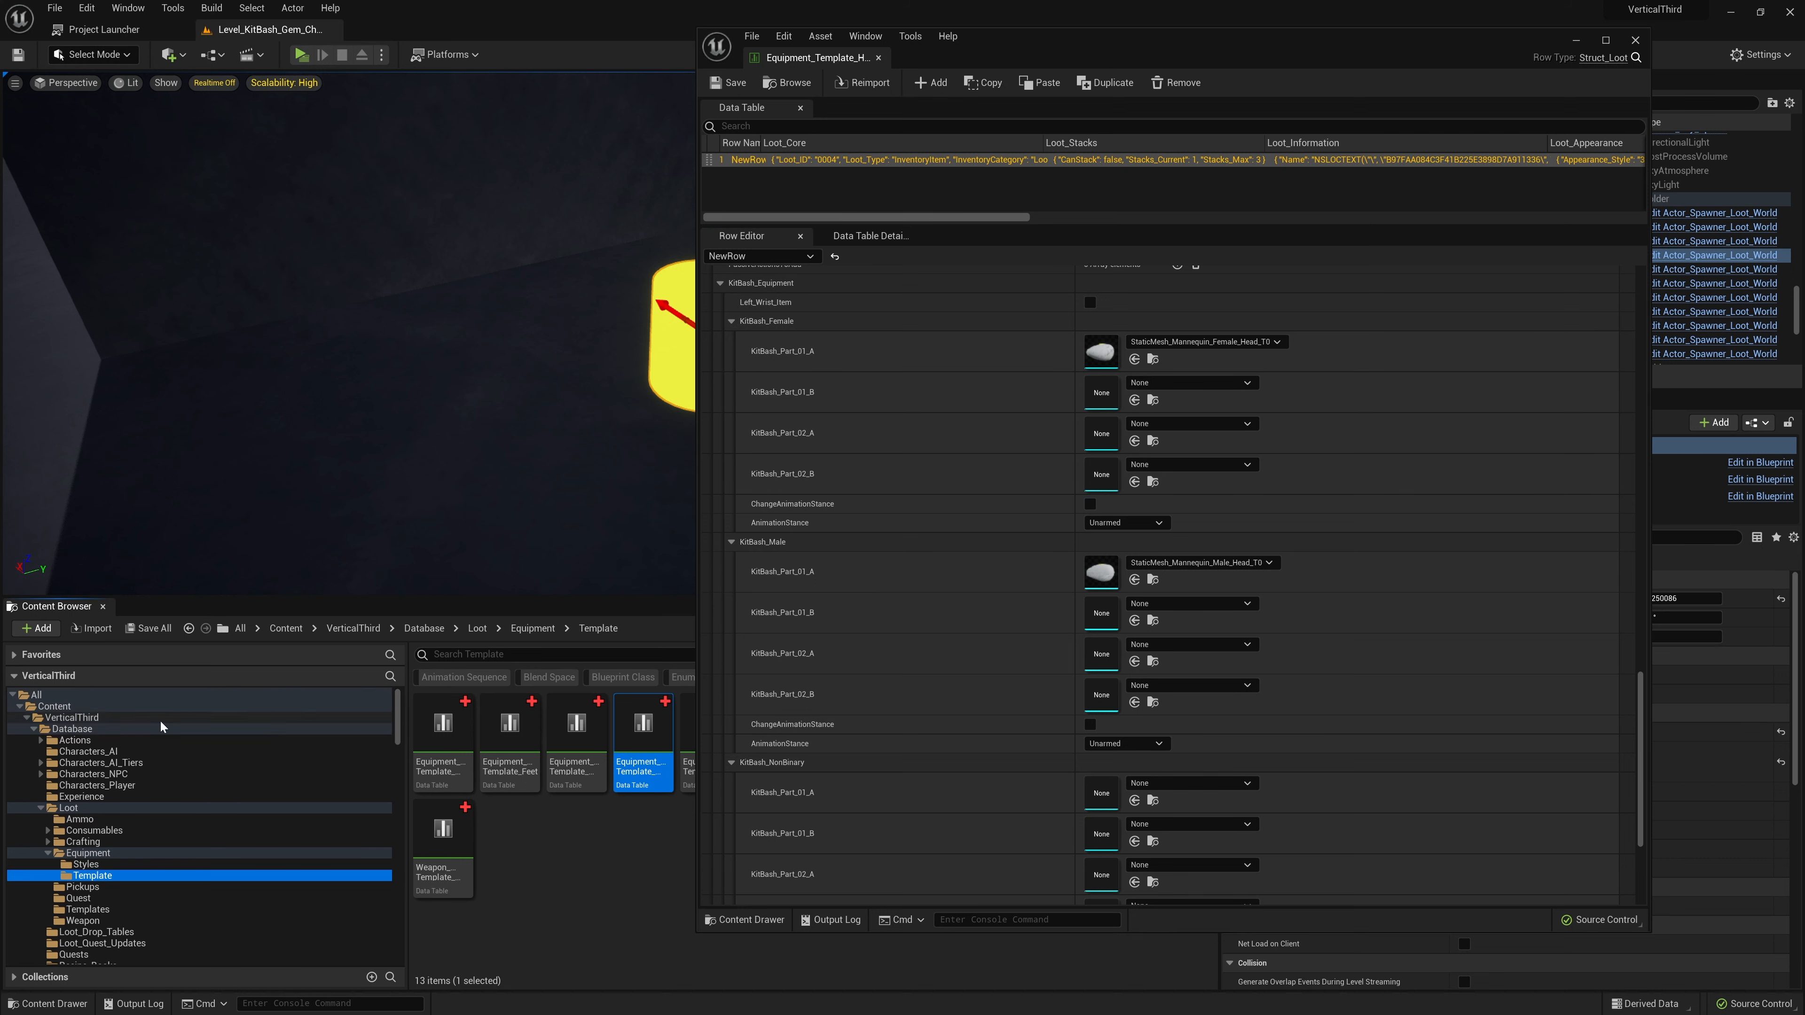
{"action": "left_click", "coordinate": [34, 729]}
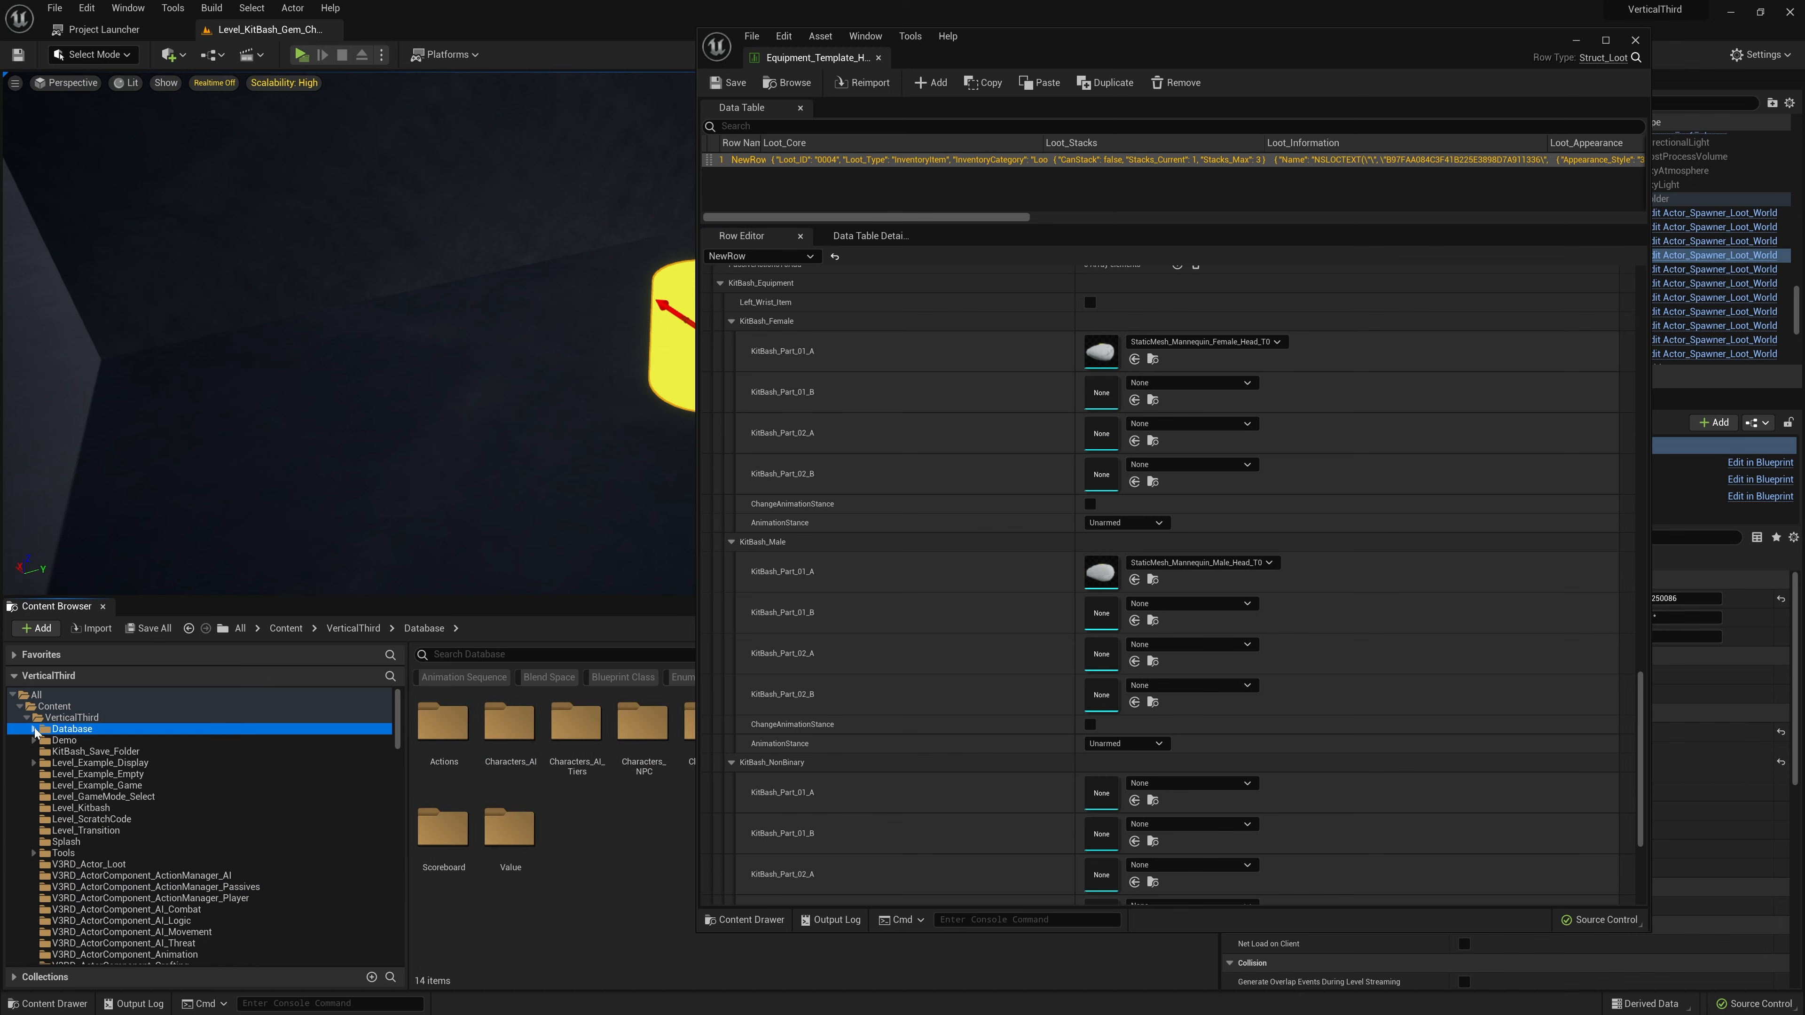
{"action": "left_click", "coordinate": [61, 752]}
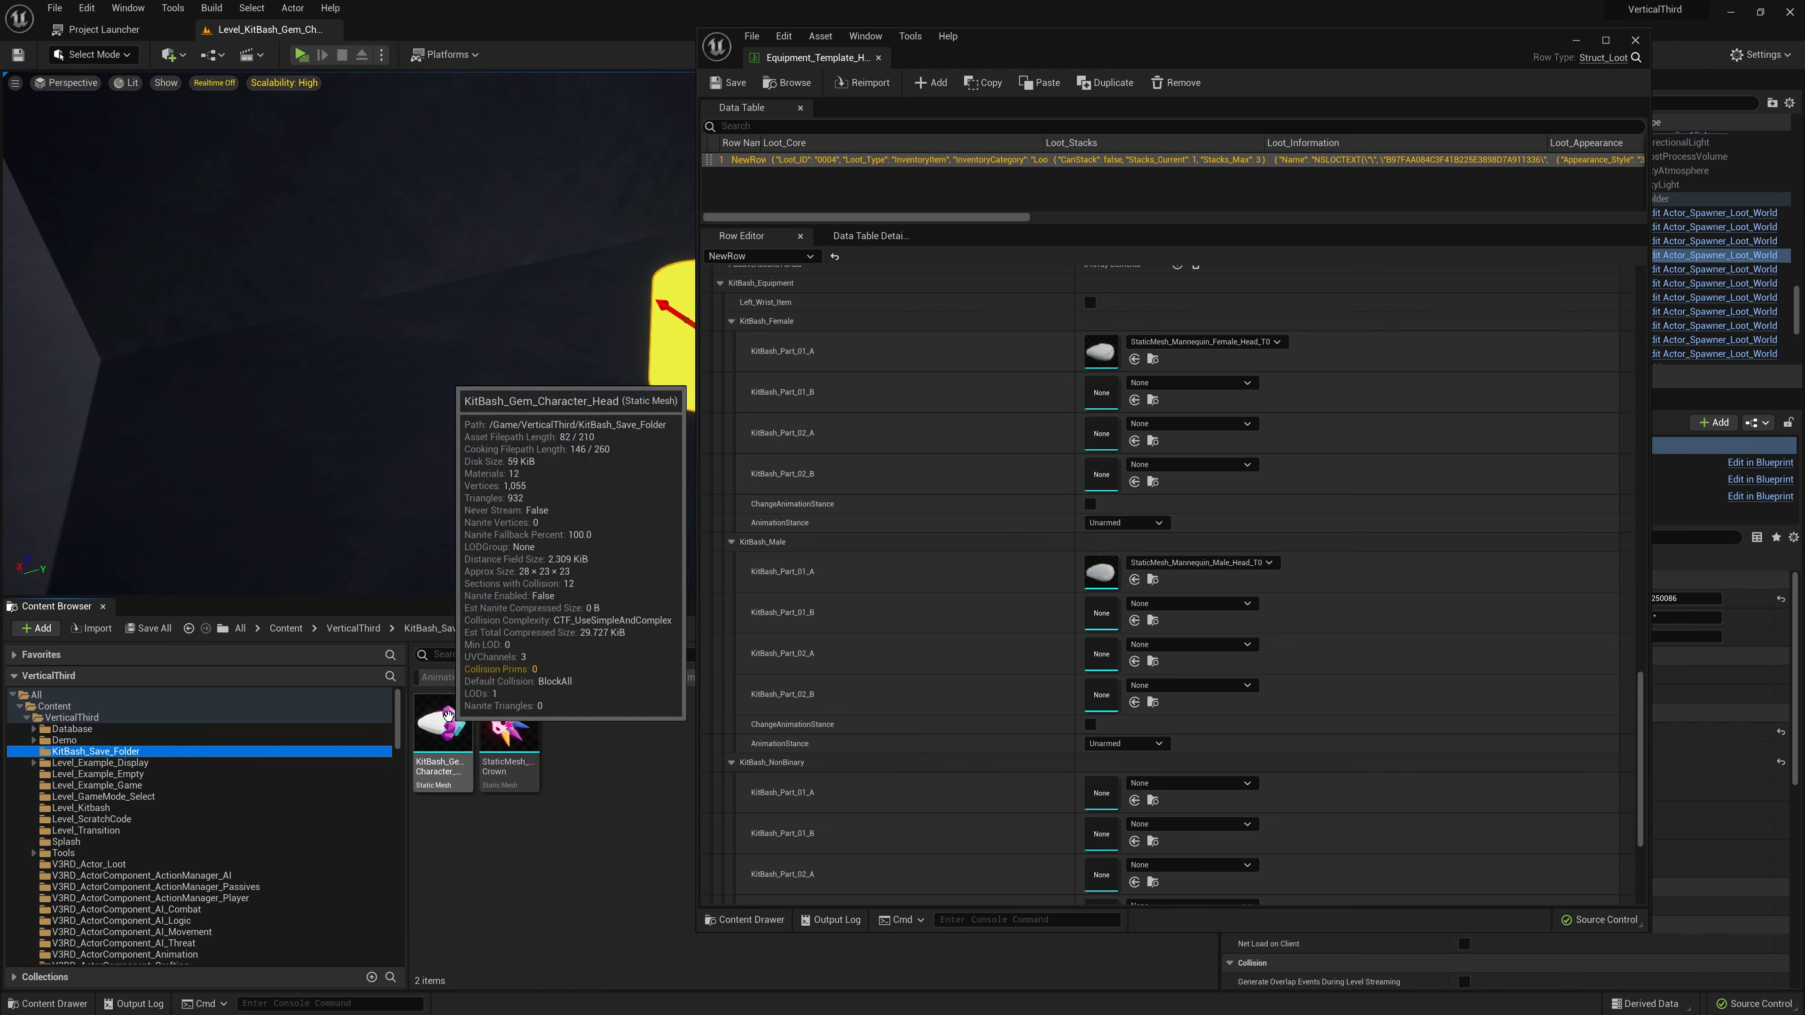
{"action": "left_click_drag", "start_coordinate": [445, 718], "coordinate": [1102, 352]}
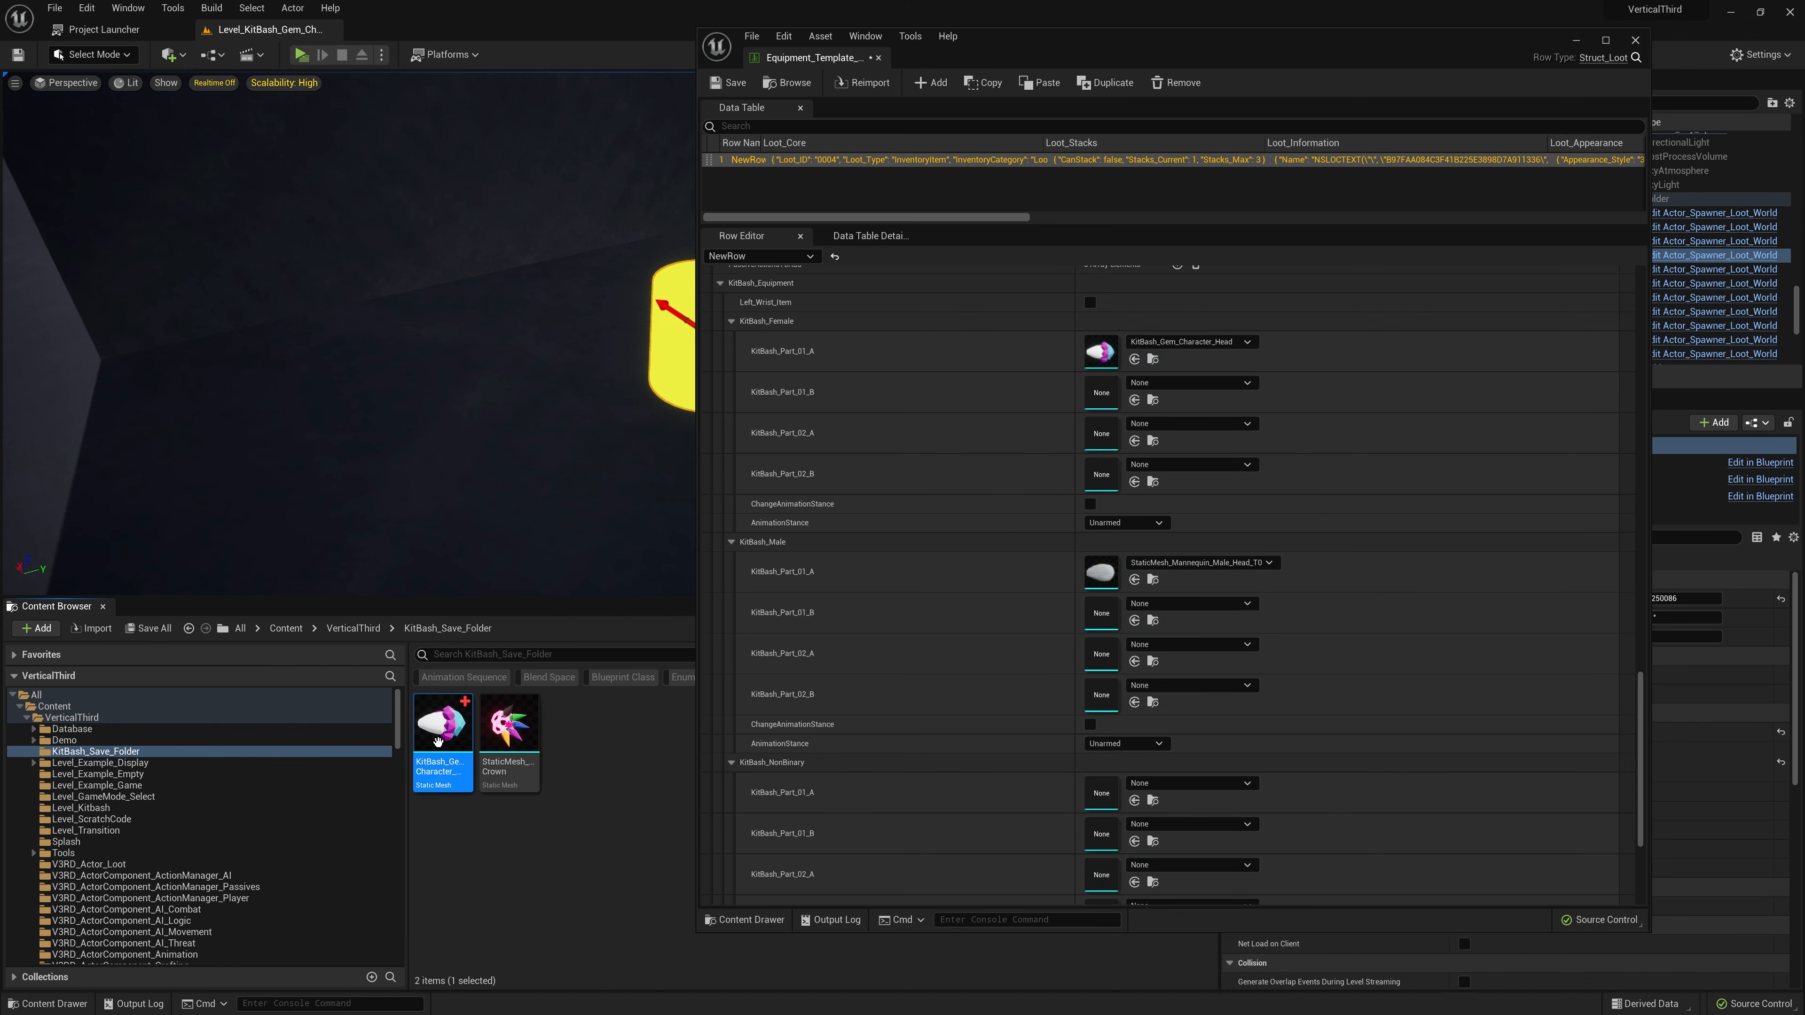
{"action": "left_click_drag", "start_coordinate": [443, 721], "coordinate": [1103, 572]}
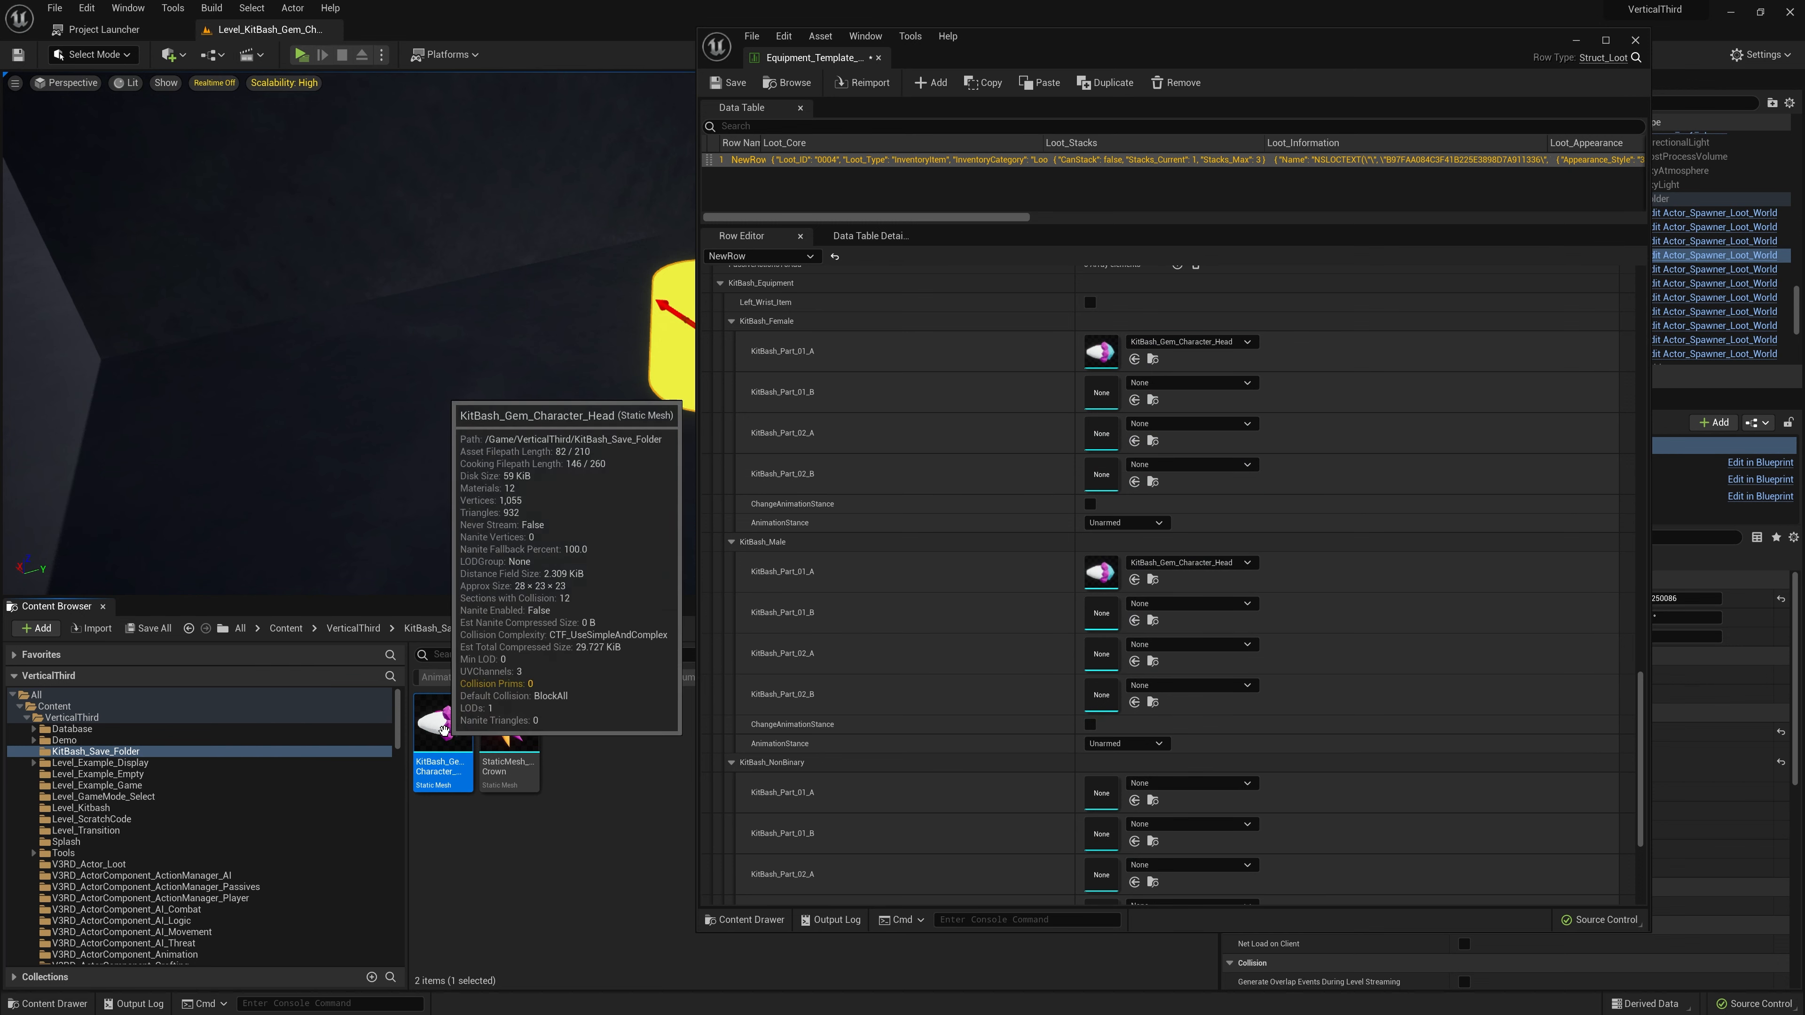
{"action": "left_click_drag", "start_coordinate": [442, 732], "coordinate": [1111, 800]}
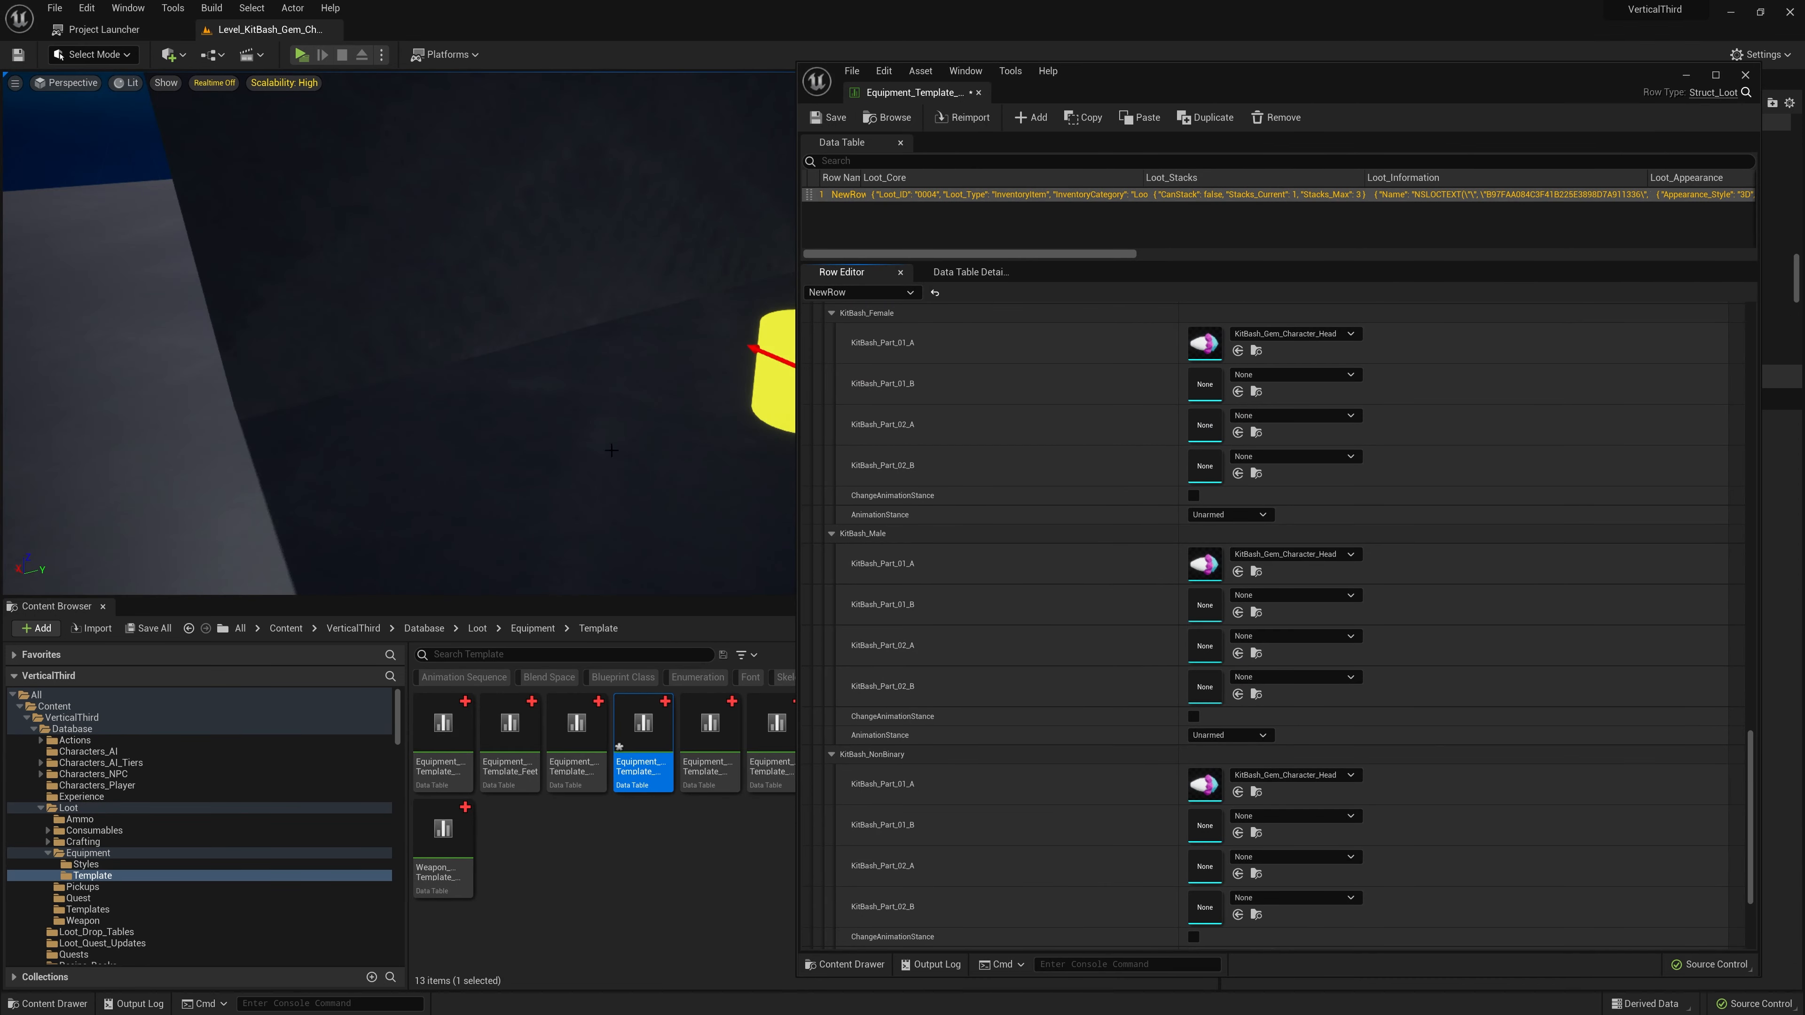
{"action": "left_click_drag", "start_coordinate": [1751, 832], "coordinate": [1670, 379]}
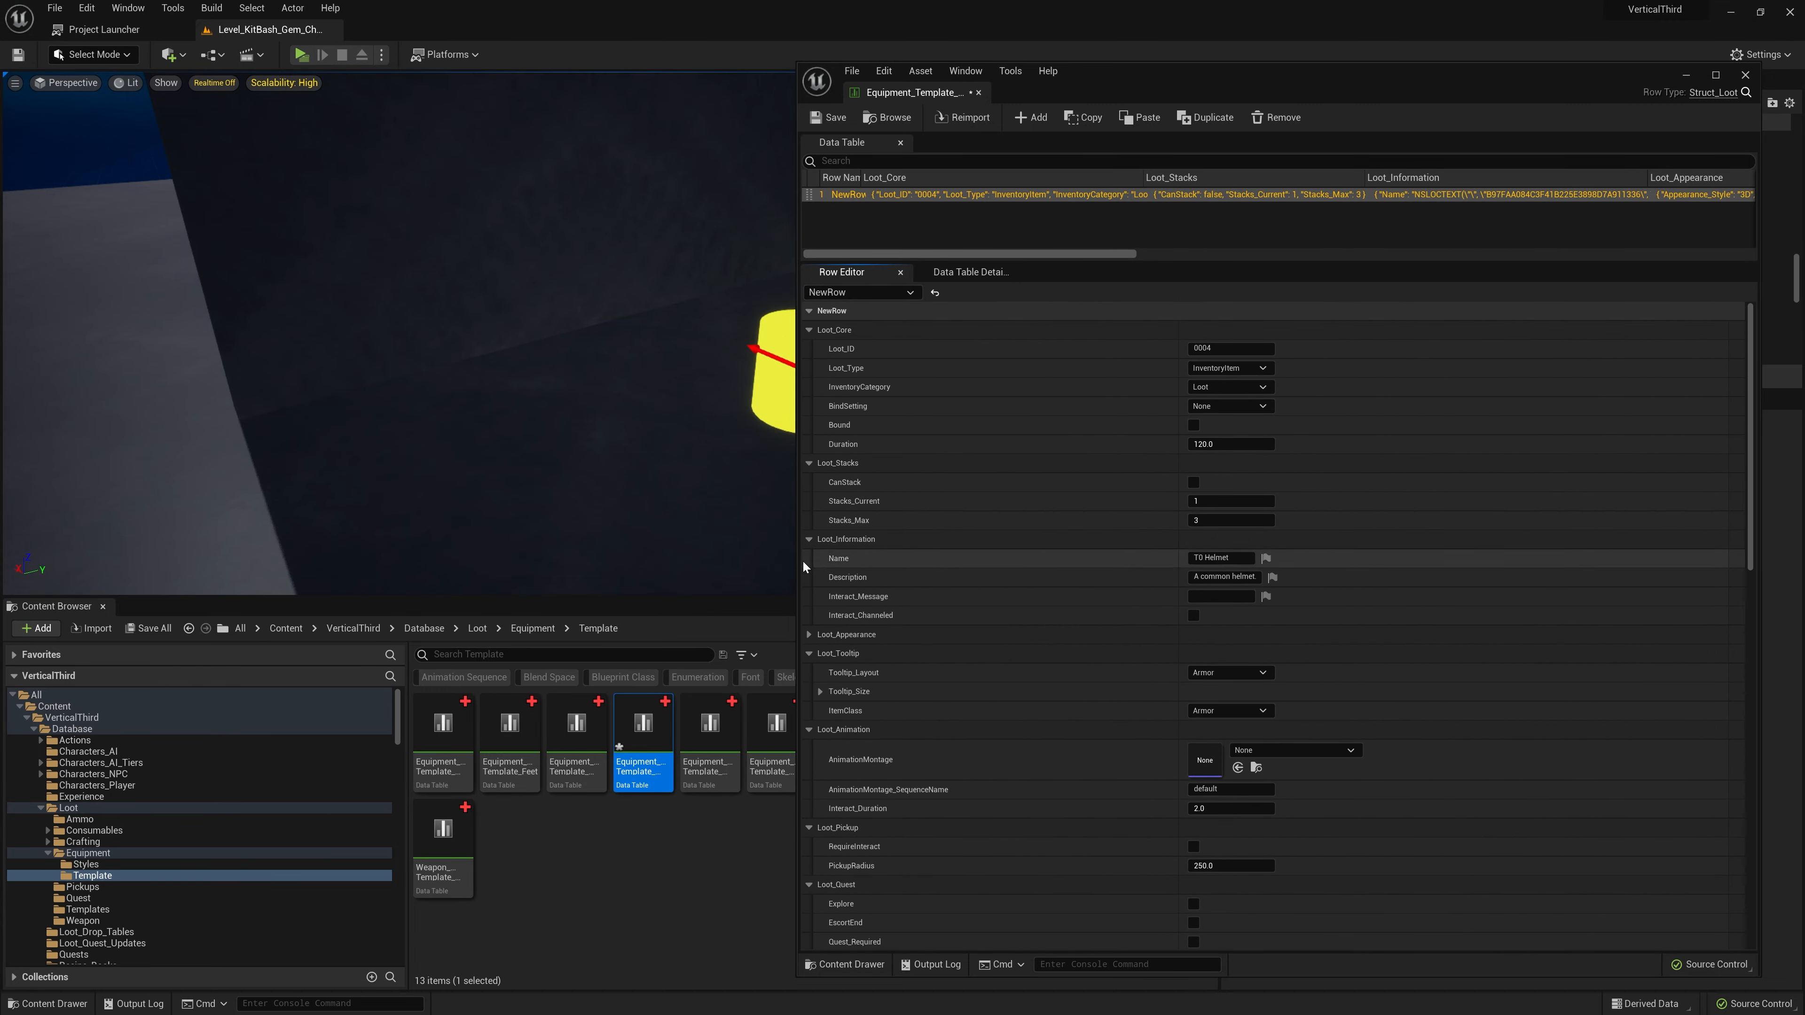
- Assign KitBash_Gem_Character_Head from KitBash_Save_Folder as the StaticMesh in the head template row's Loot_Appearance
{"action": "left_click", "coordinate": [809, 634]}
{"action": "scroll", "coordinate": [810, 640], "scroll_direction": "down", "scroll_amount": 3}
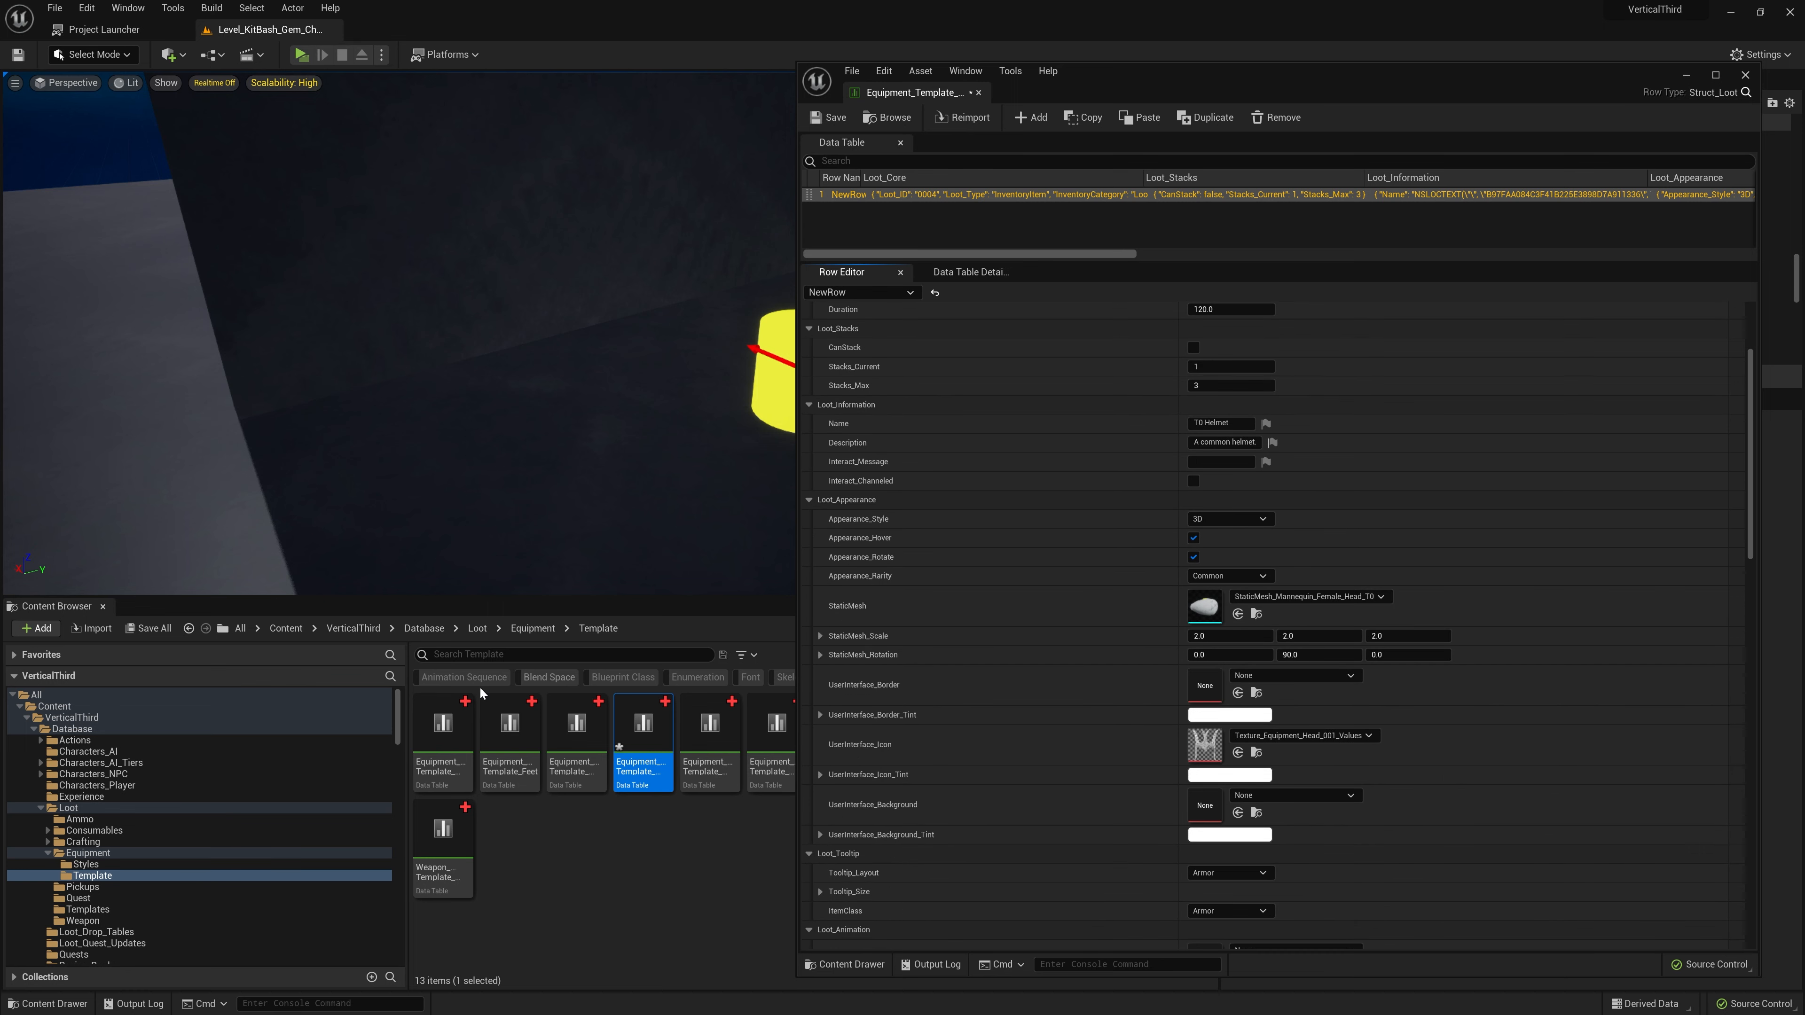
{"action": "left_click", "coordinate": [43, 811]}
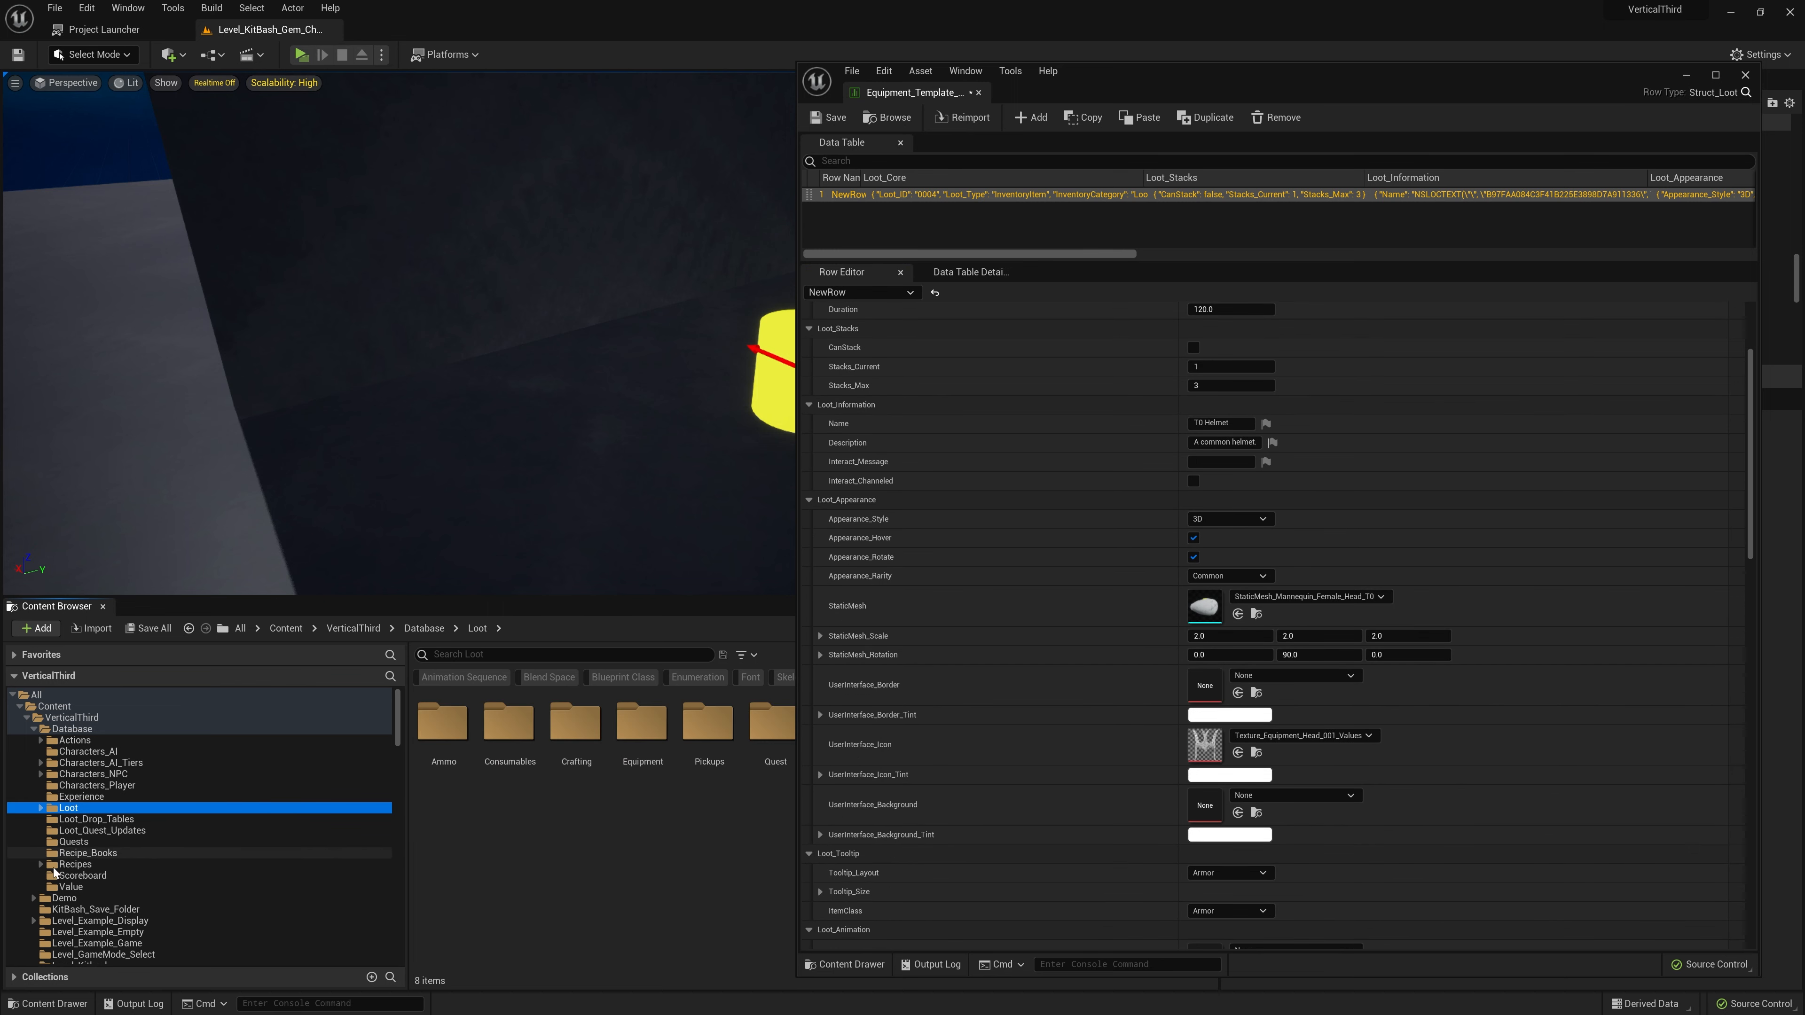
{"action": "scroll", "coordinate": [56, 873], "scroll_direction": "down", "scroll_amount": 2}
{"action": "left_click", "coordinate": [71, 864]}
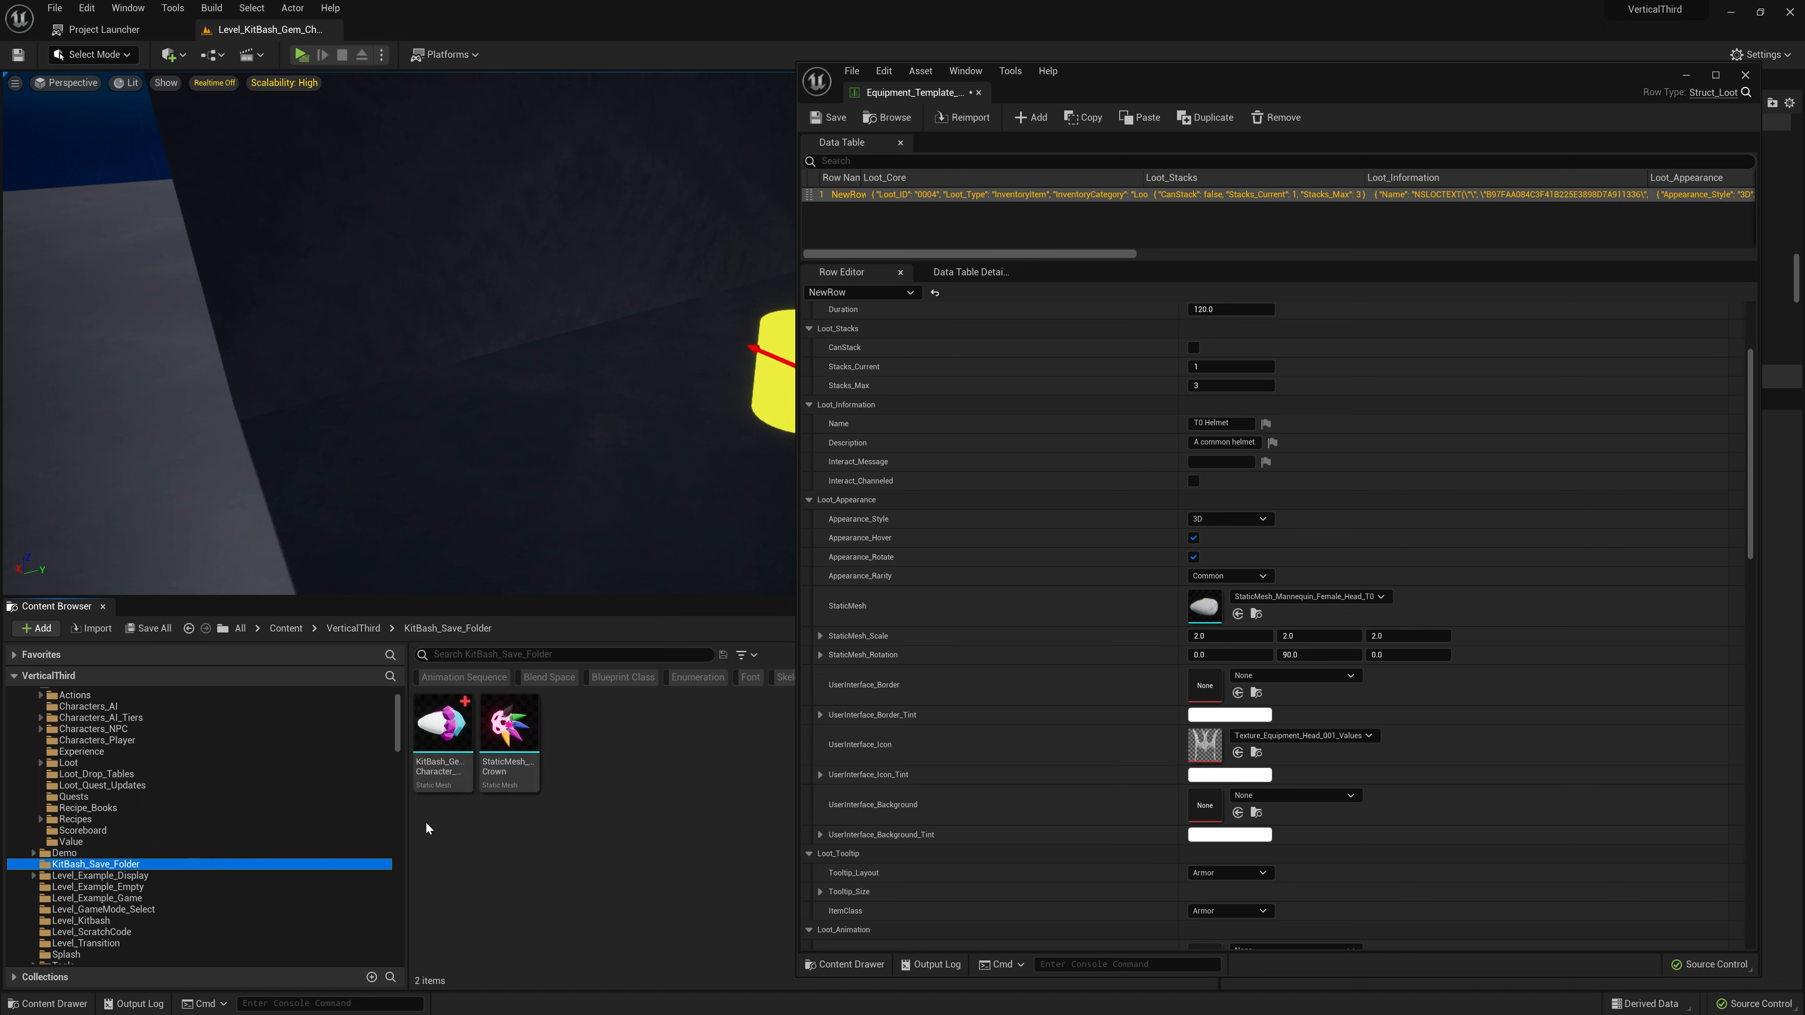
{"action": "left_click_drag", "start_coordinate": [441, 722], "coordinate": [1130, 620]}
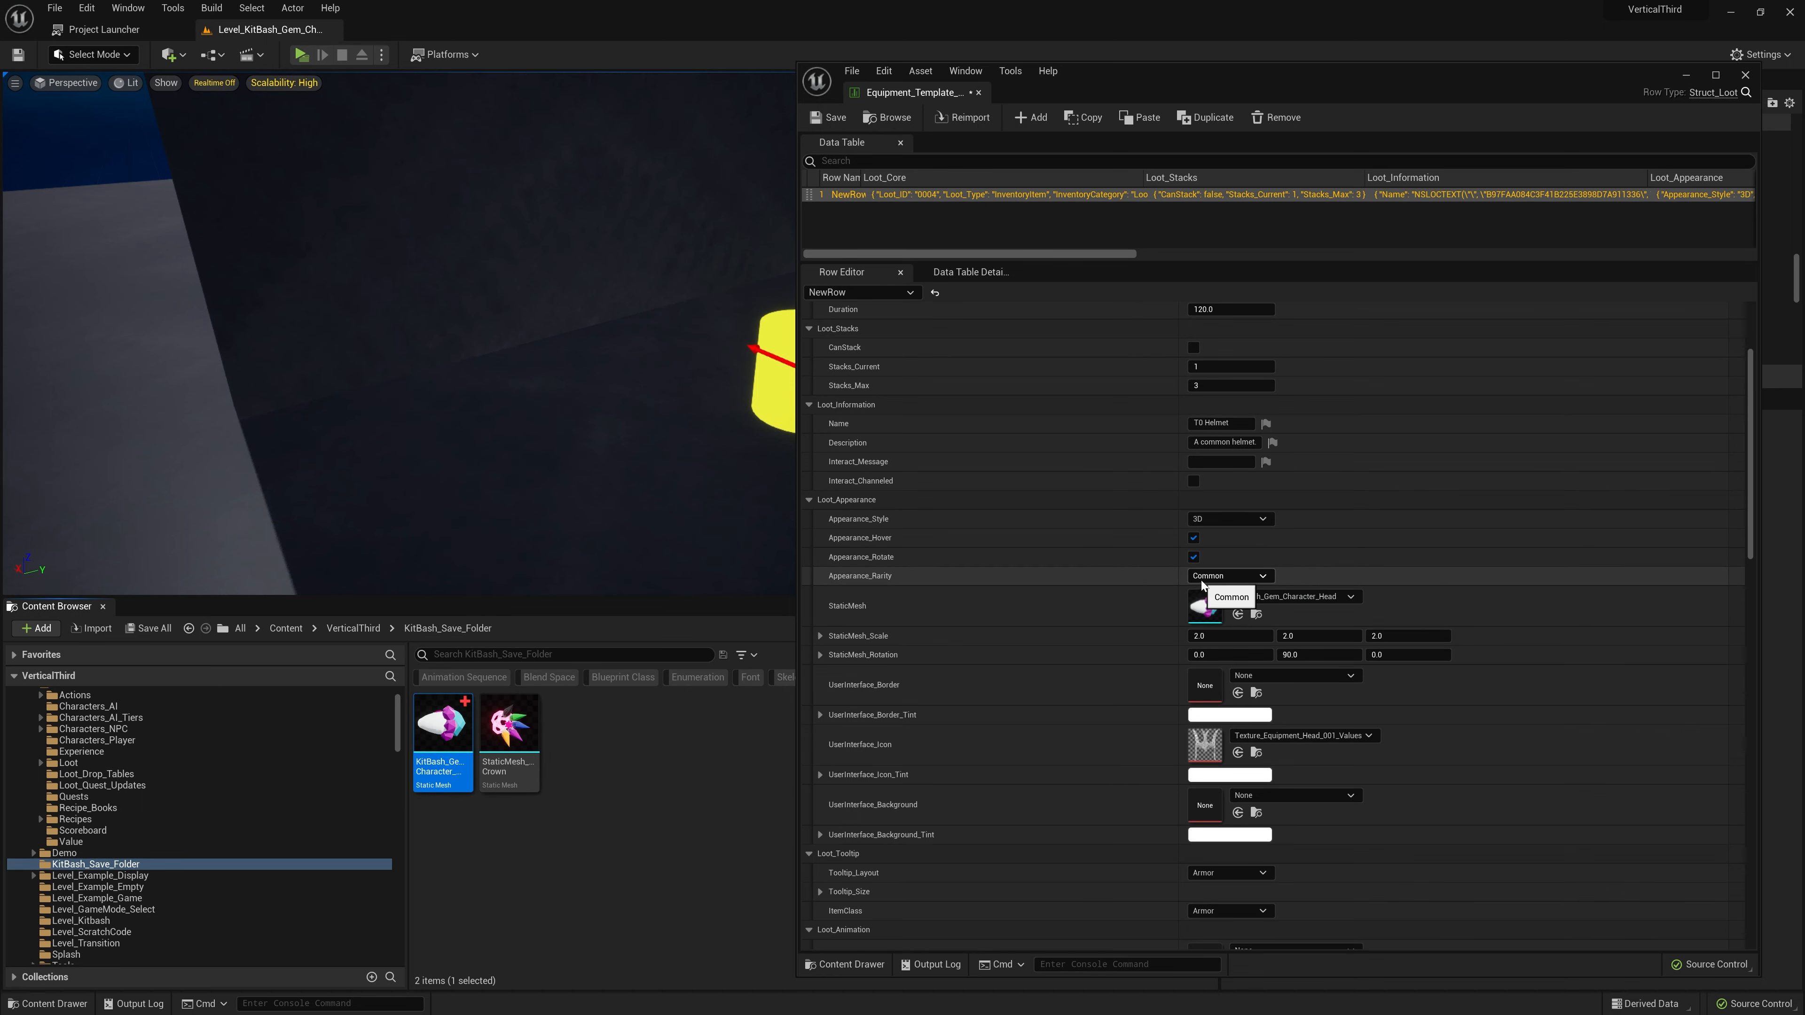
- Start a play session in the level, run to the first loot spawner and pick up the T0 Helmet
{"action": "left_click", "coordinate": [373, 202]}
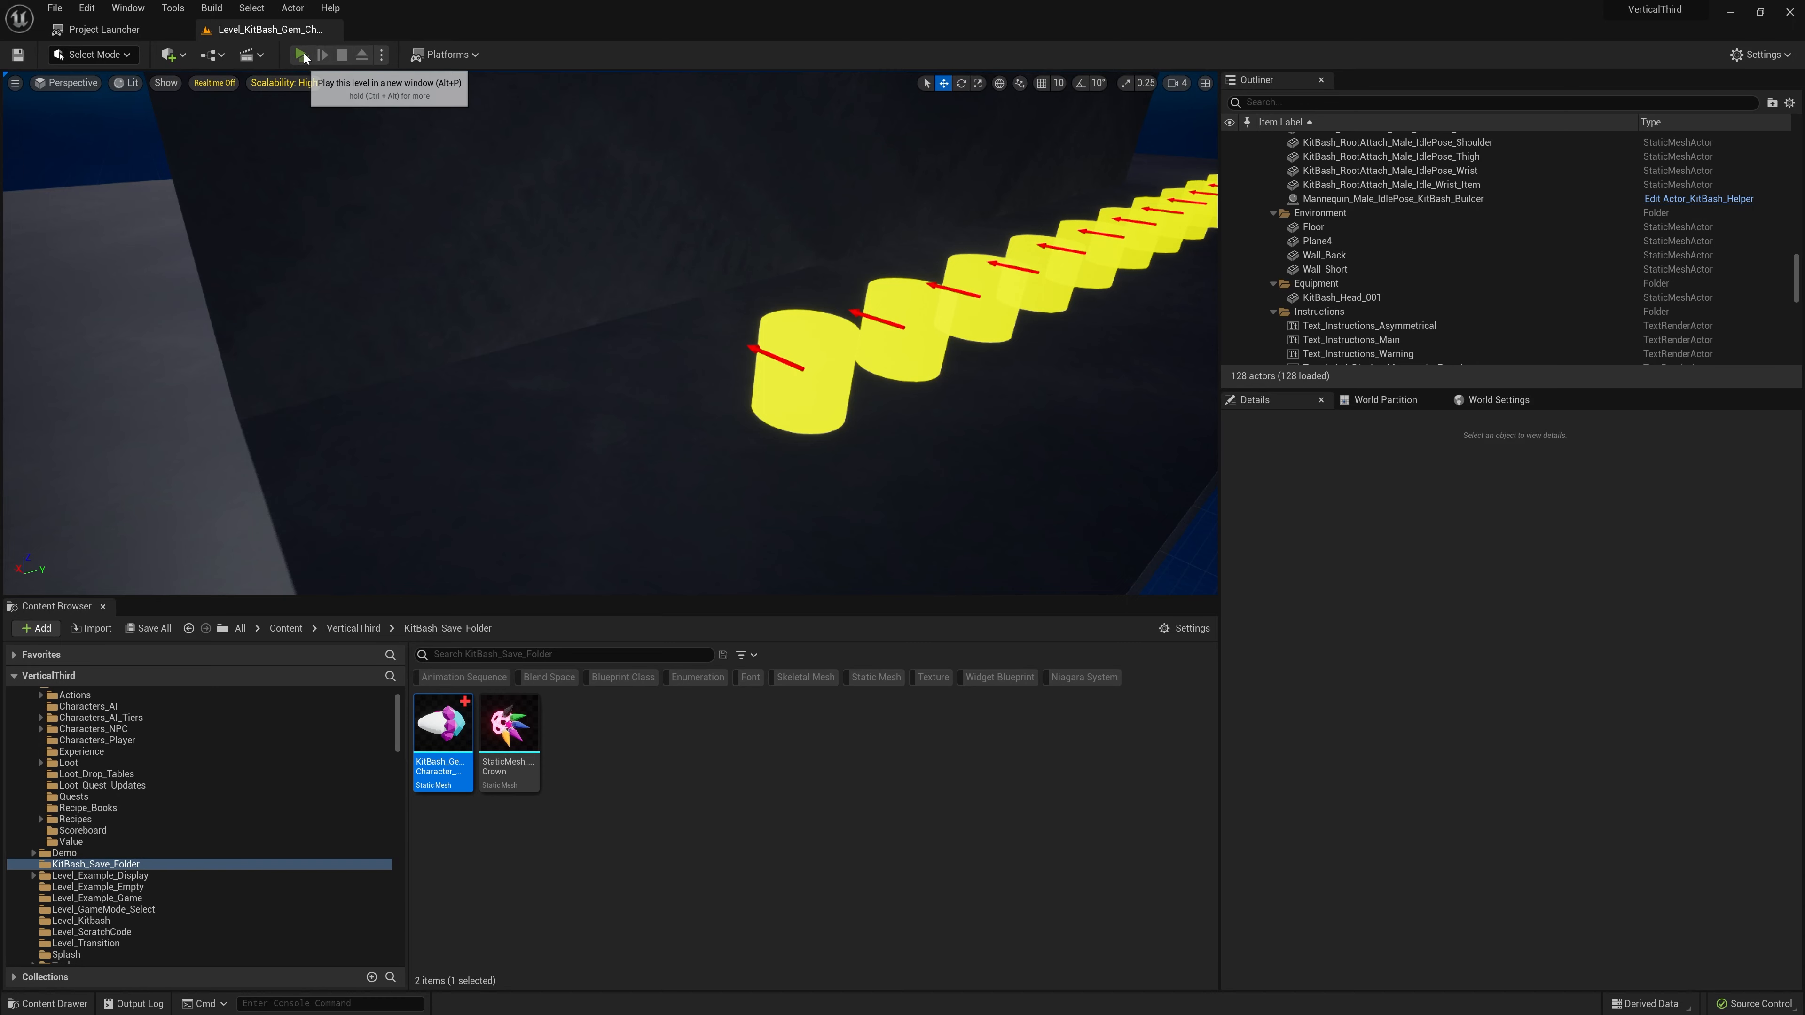
{"action": "left_click", "coordinate": [301, 54]}
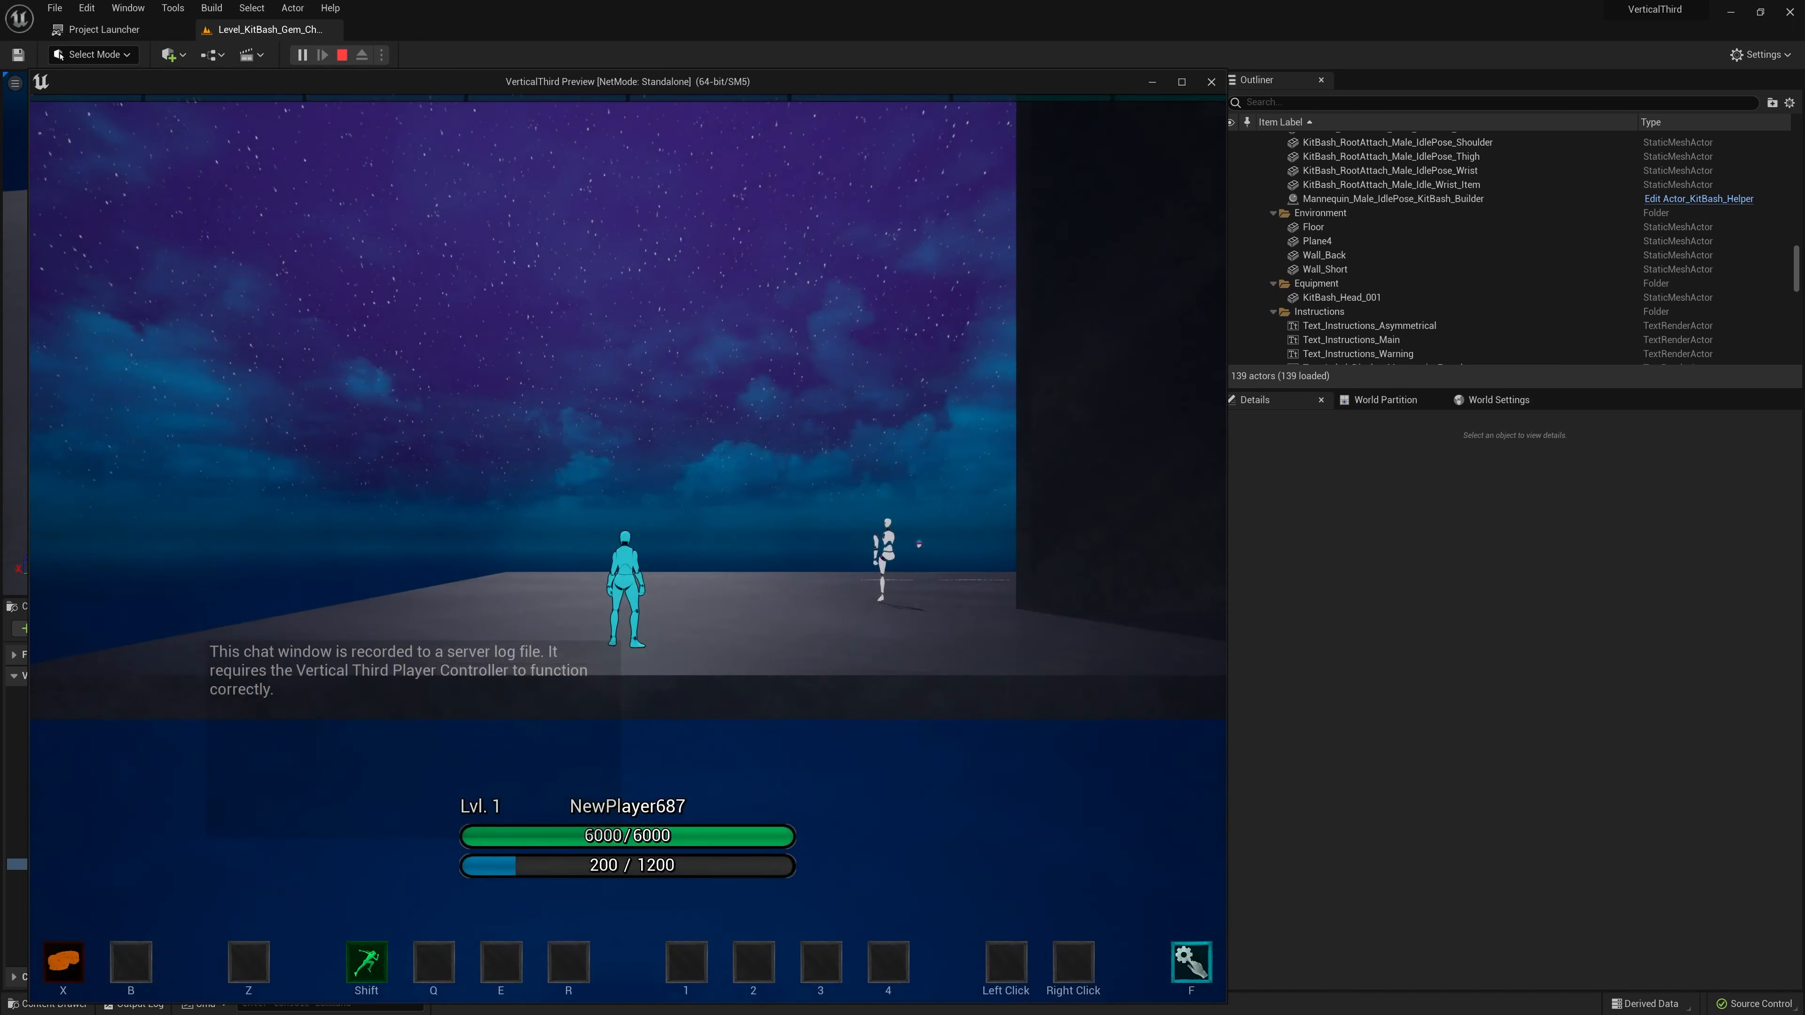
{"action": "key", "text": "w"}
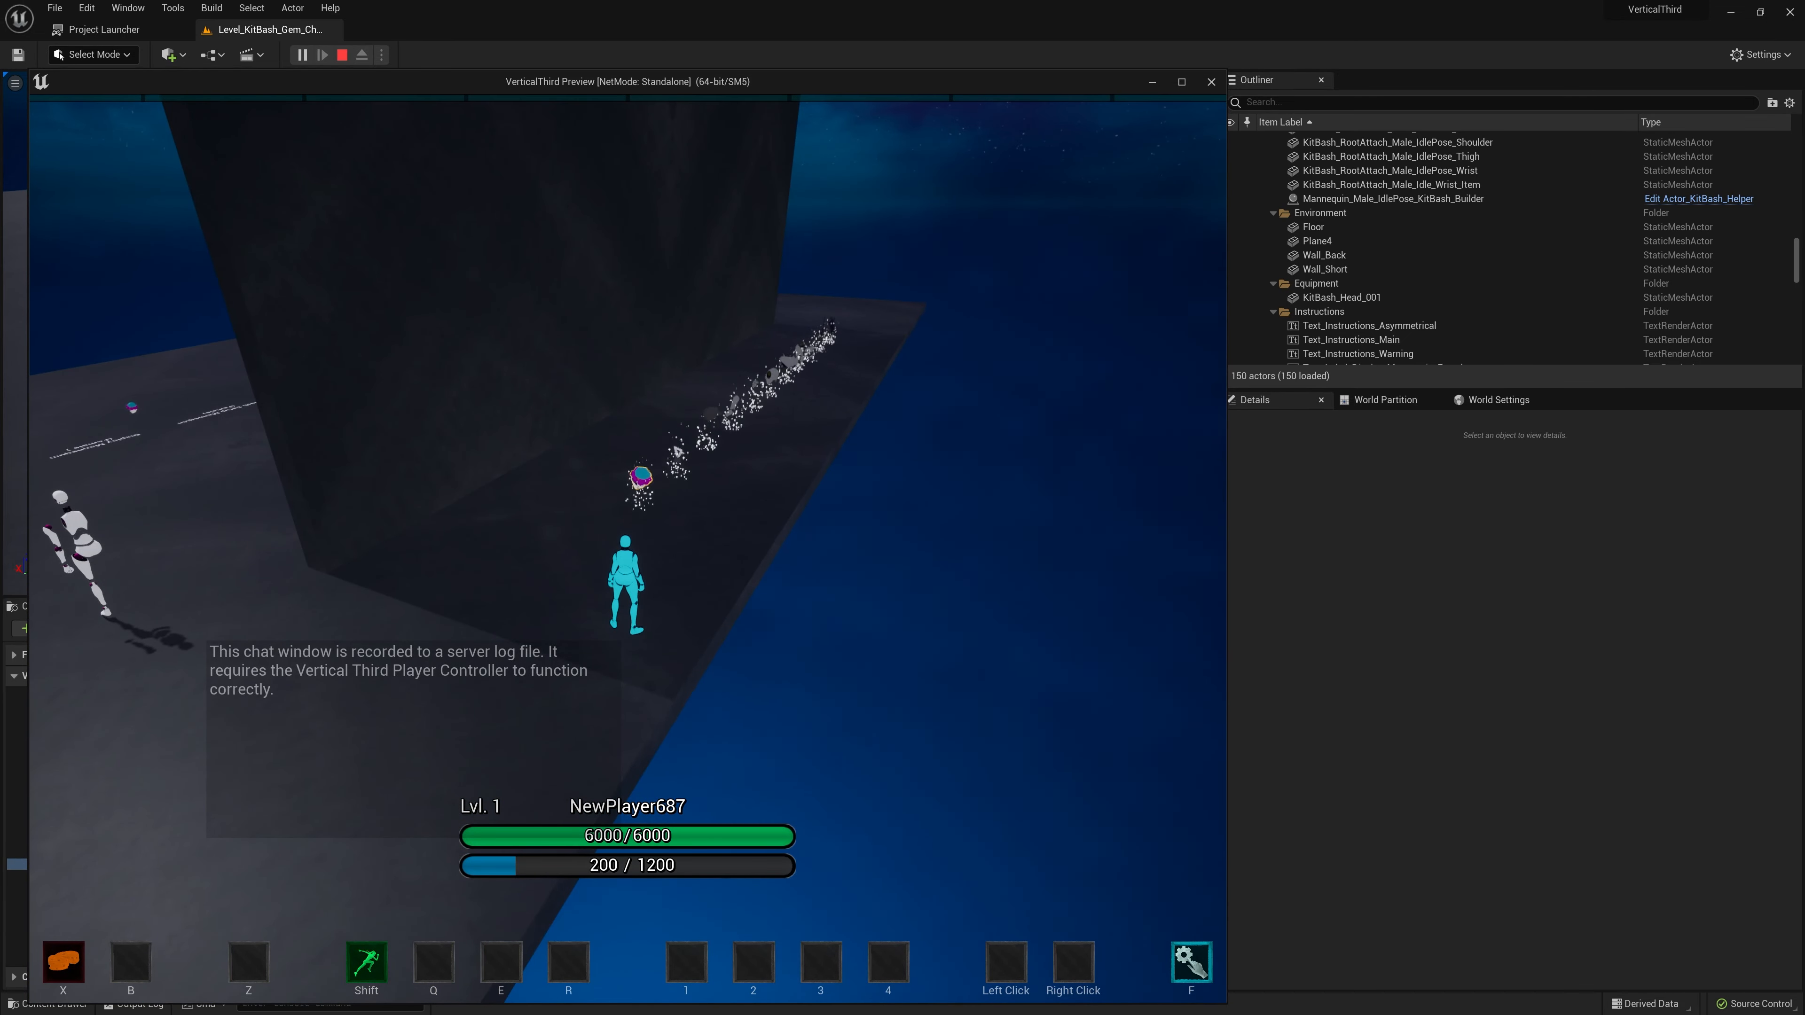
{"action": "key", "text": "w"}
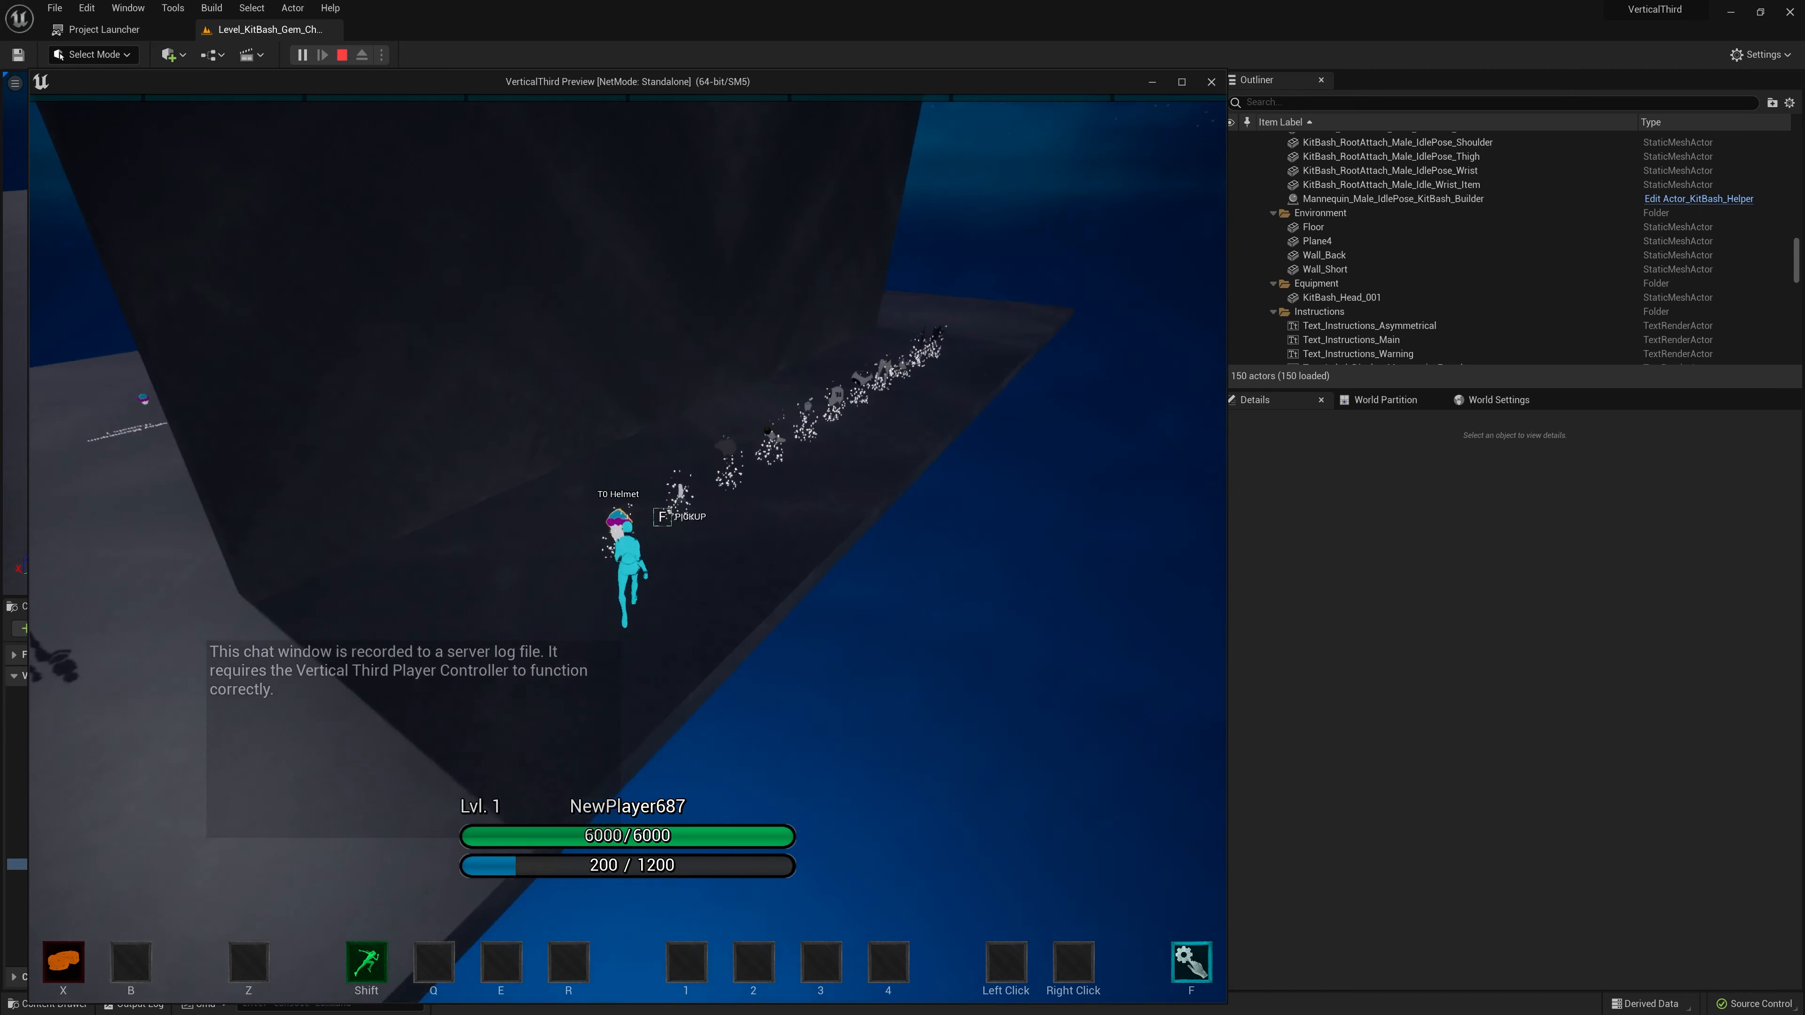
{"action": "key", "text": "f"}
{"action": "key", "text": "w"}
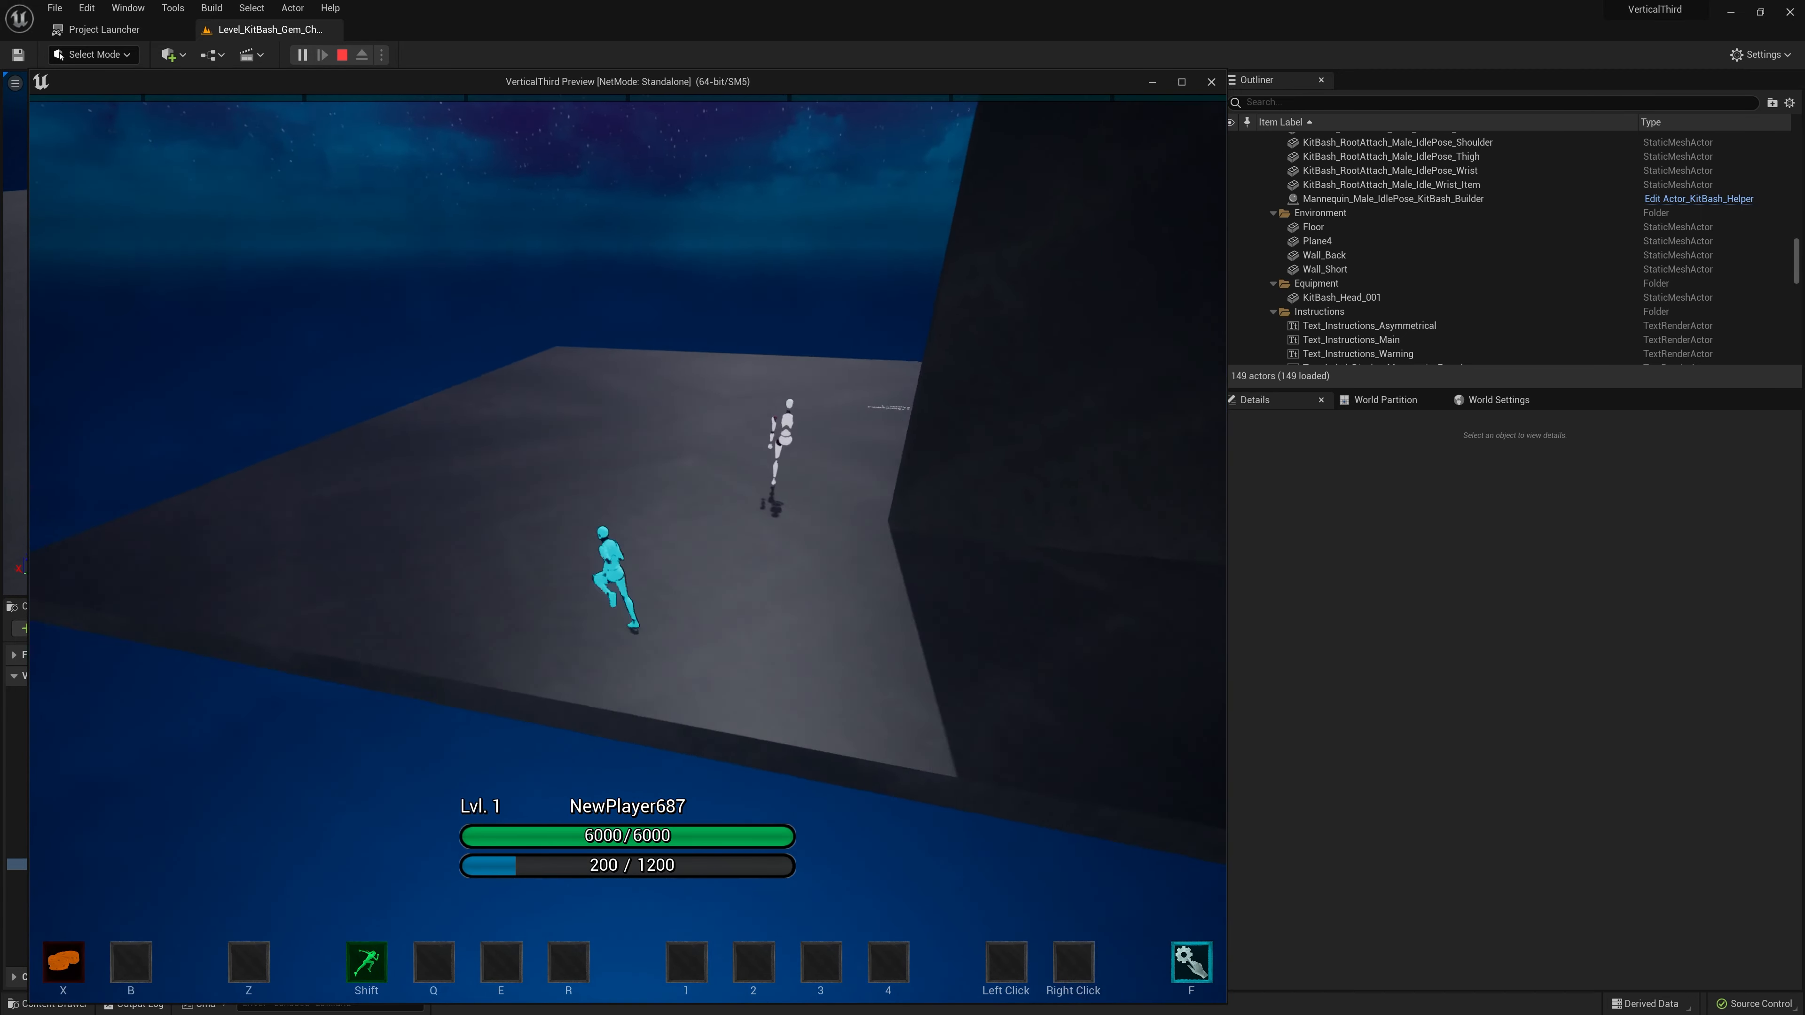
- Equip the T0 Helmet from the inventory, examine the gem head on the character, and end the play session
{"action": "key", "text": "i"}
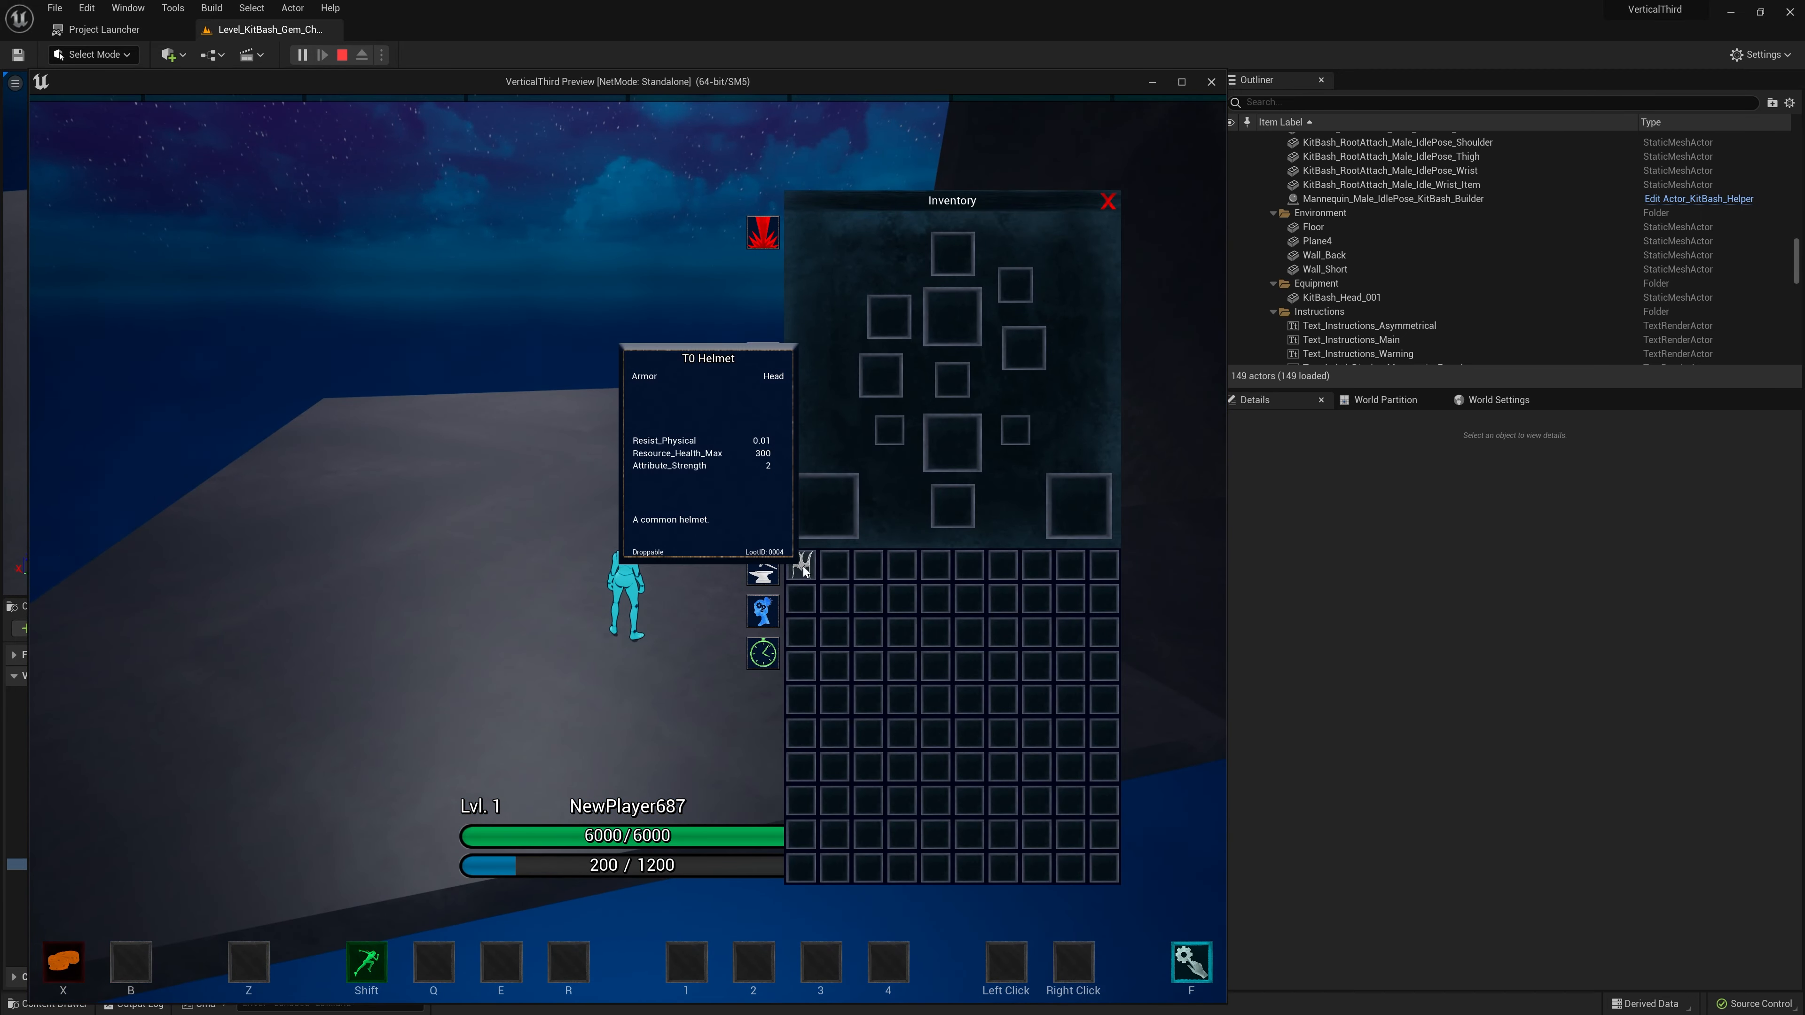
{"action": "key", "text": "i"}
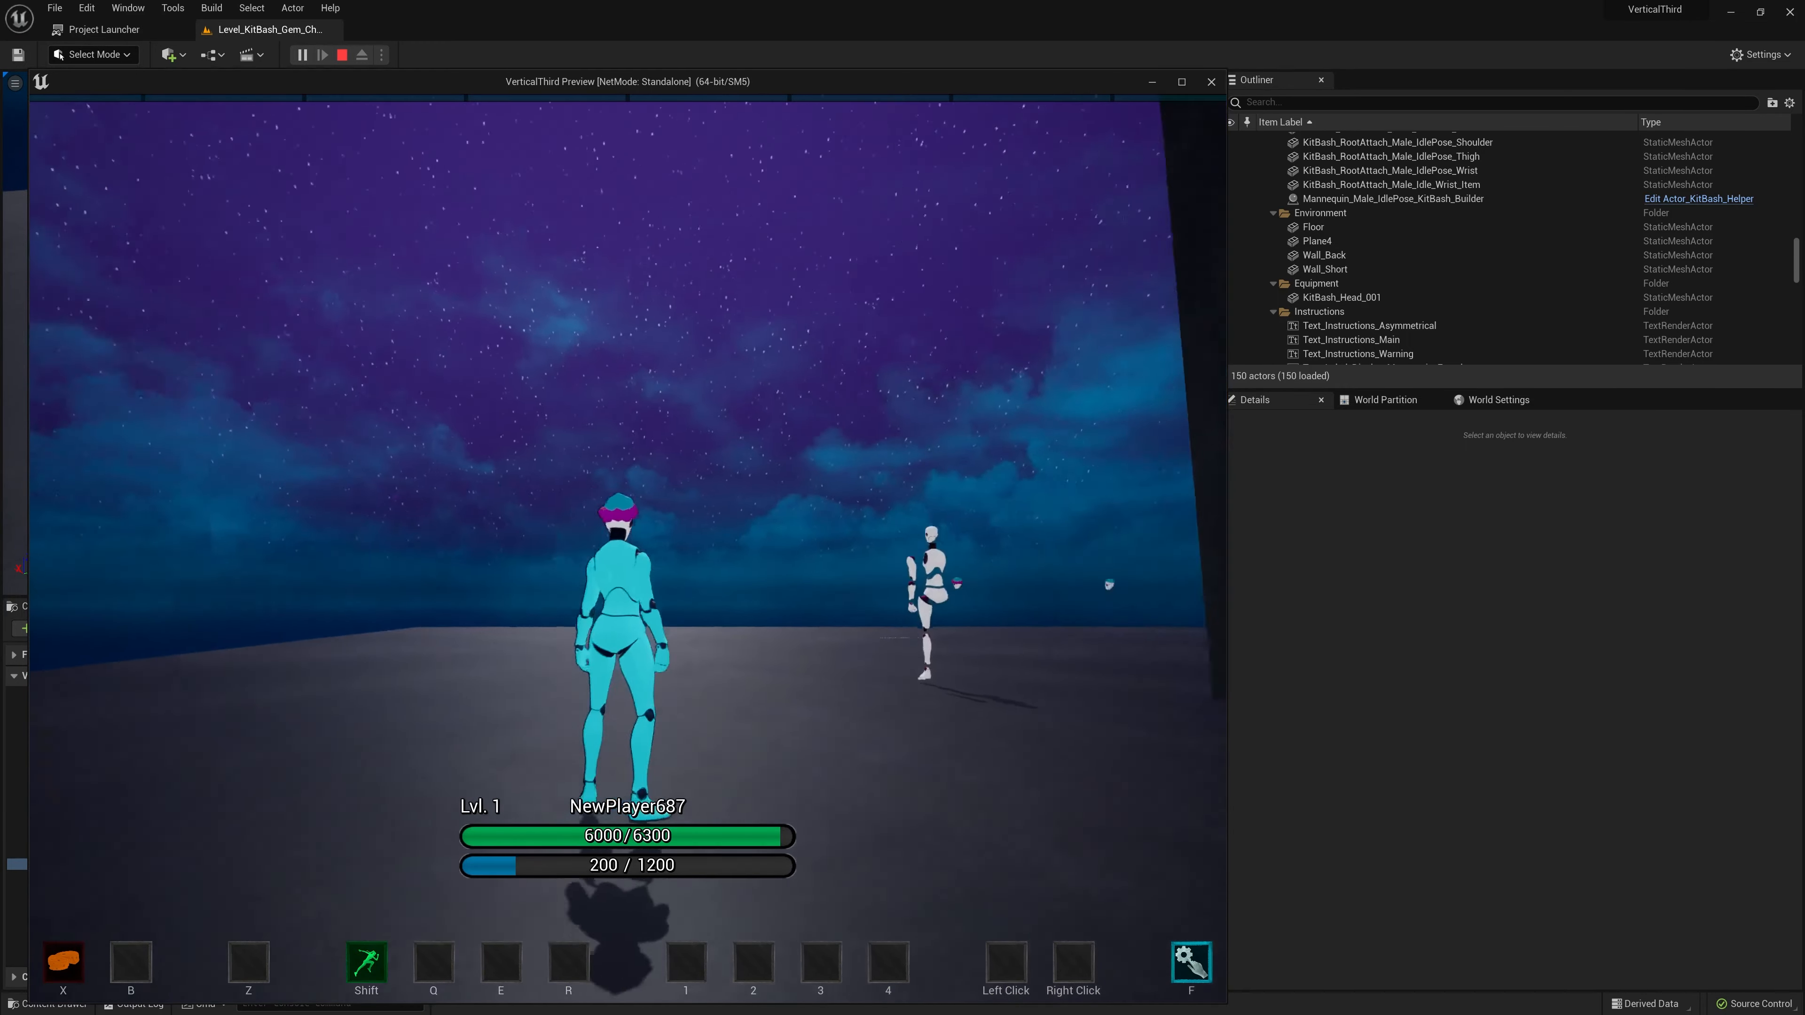
{"action": "key", "text": "Escape"}
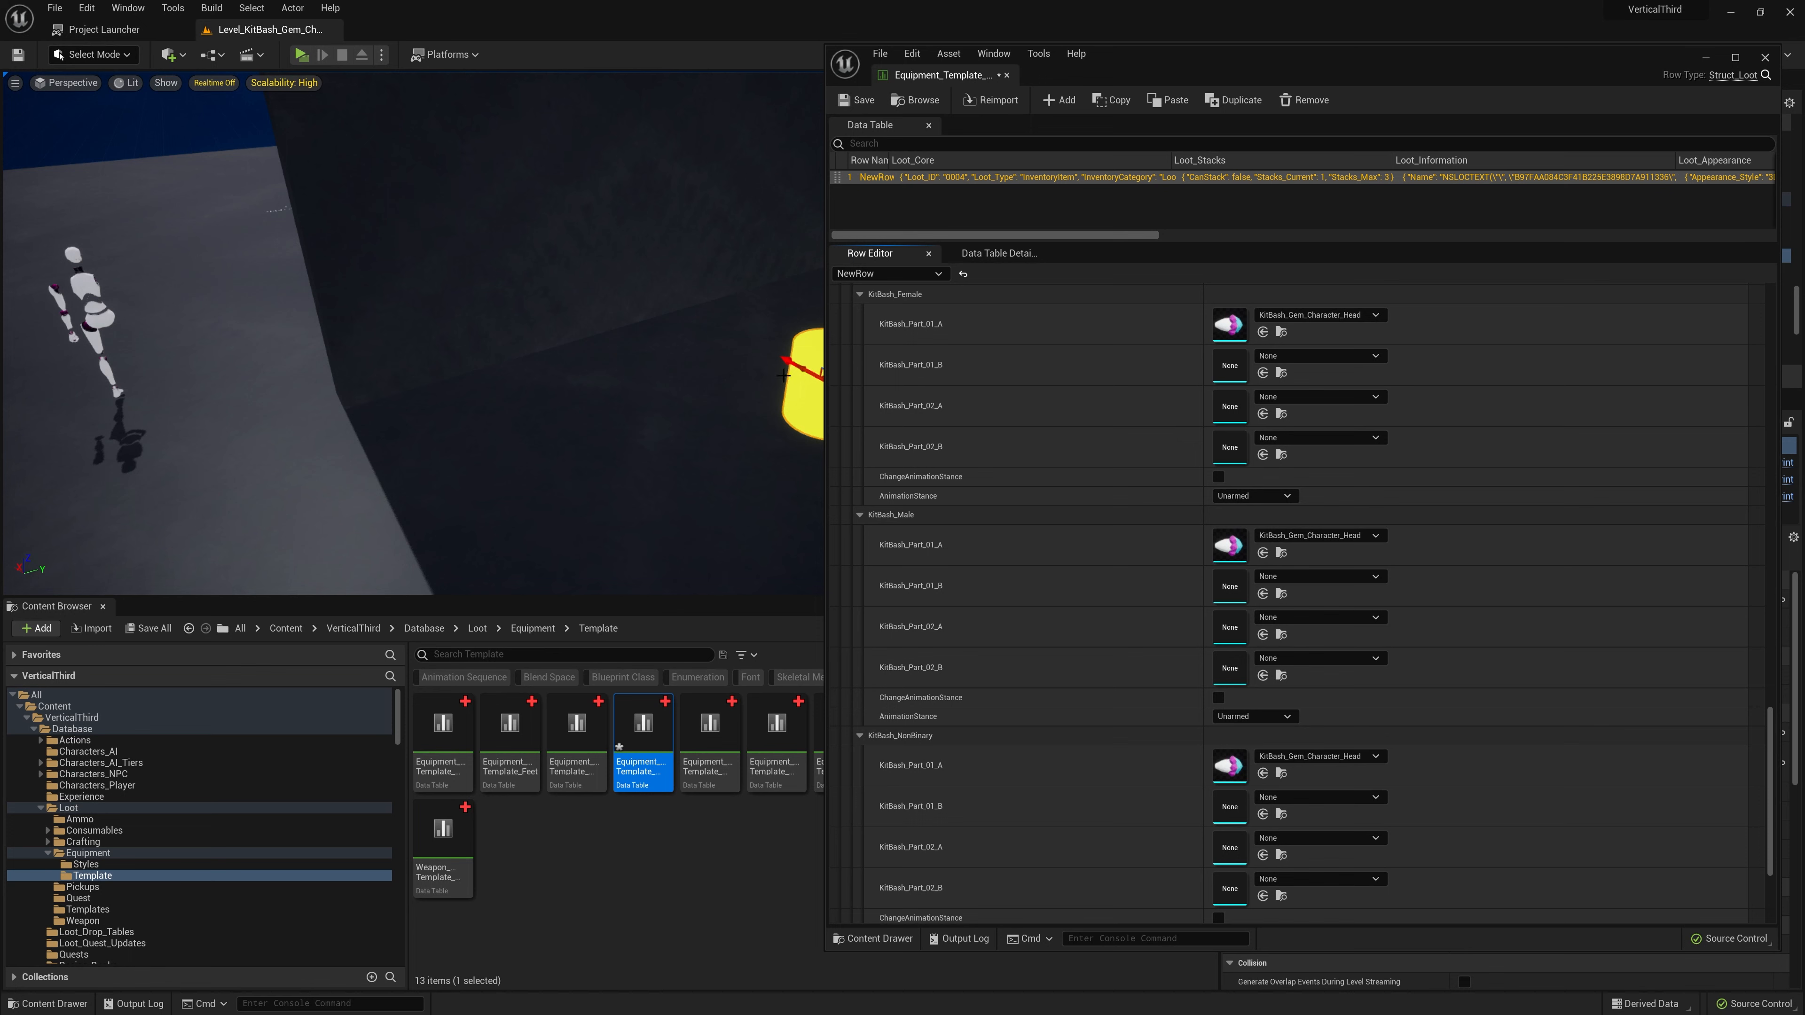
- Close the head loot data table and select Actor_Spawner_Loot_World_Shoulders among the loot spawners
{"action": "left_click", "coordinate": [1765, 57]}
{"action": "left_click", "coordinate": [932, 311]}
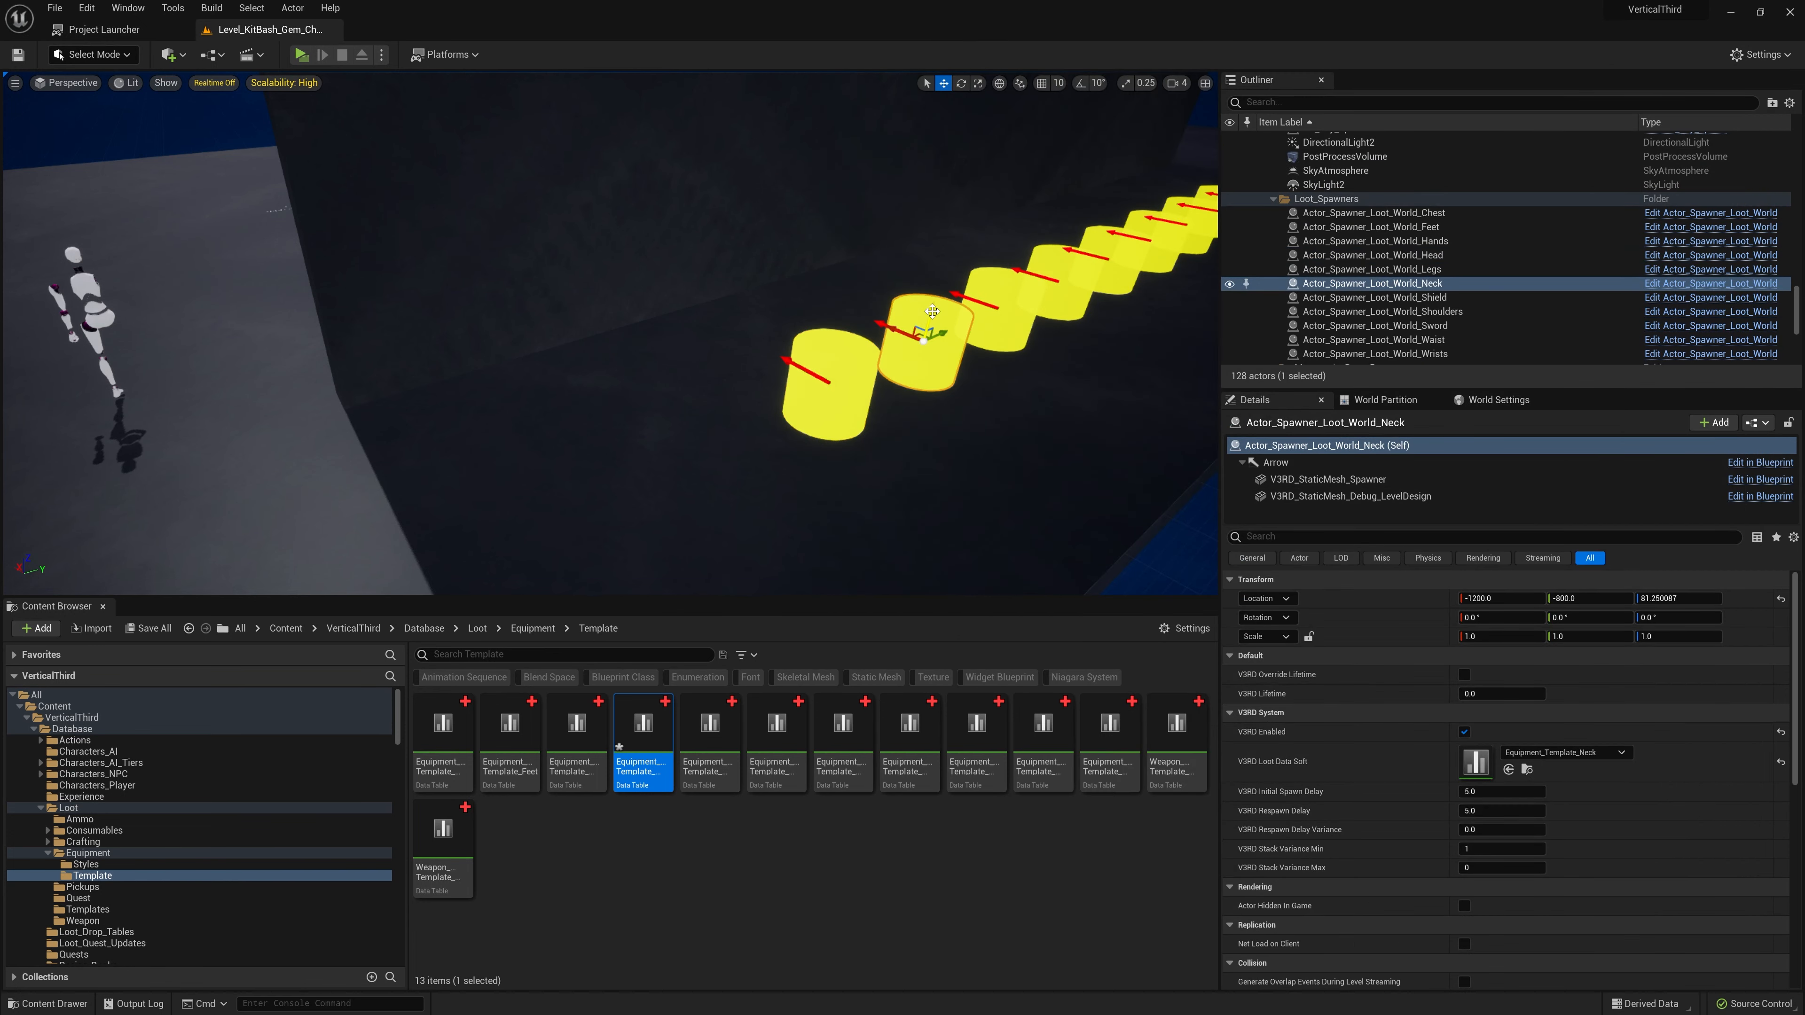
{"action": "left_click", "coordinate": [1002, 305]}
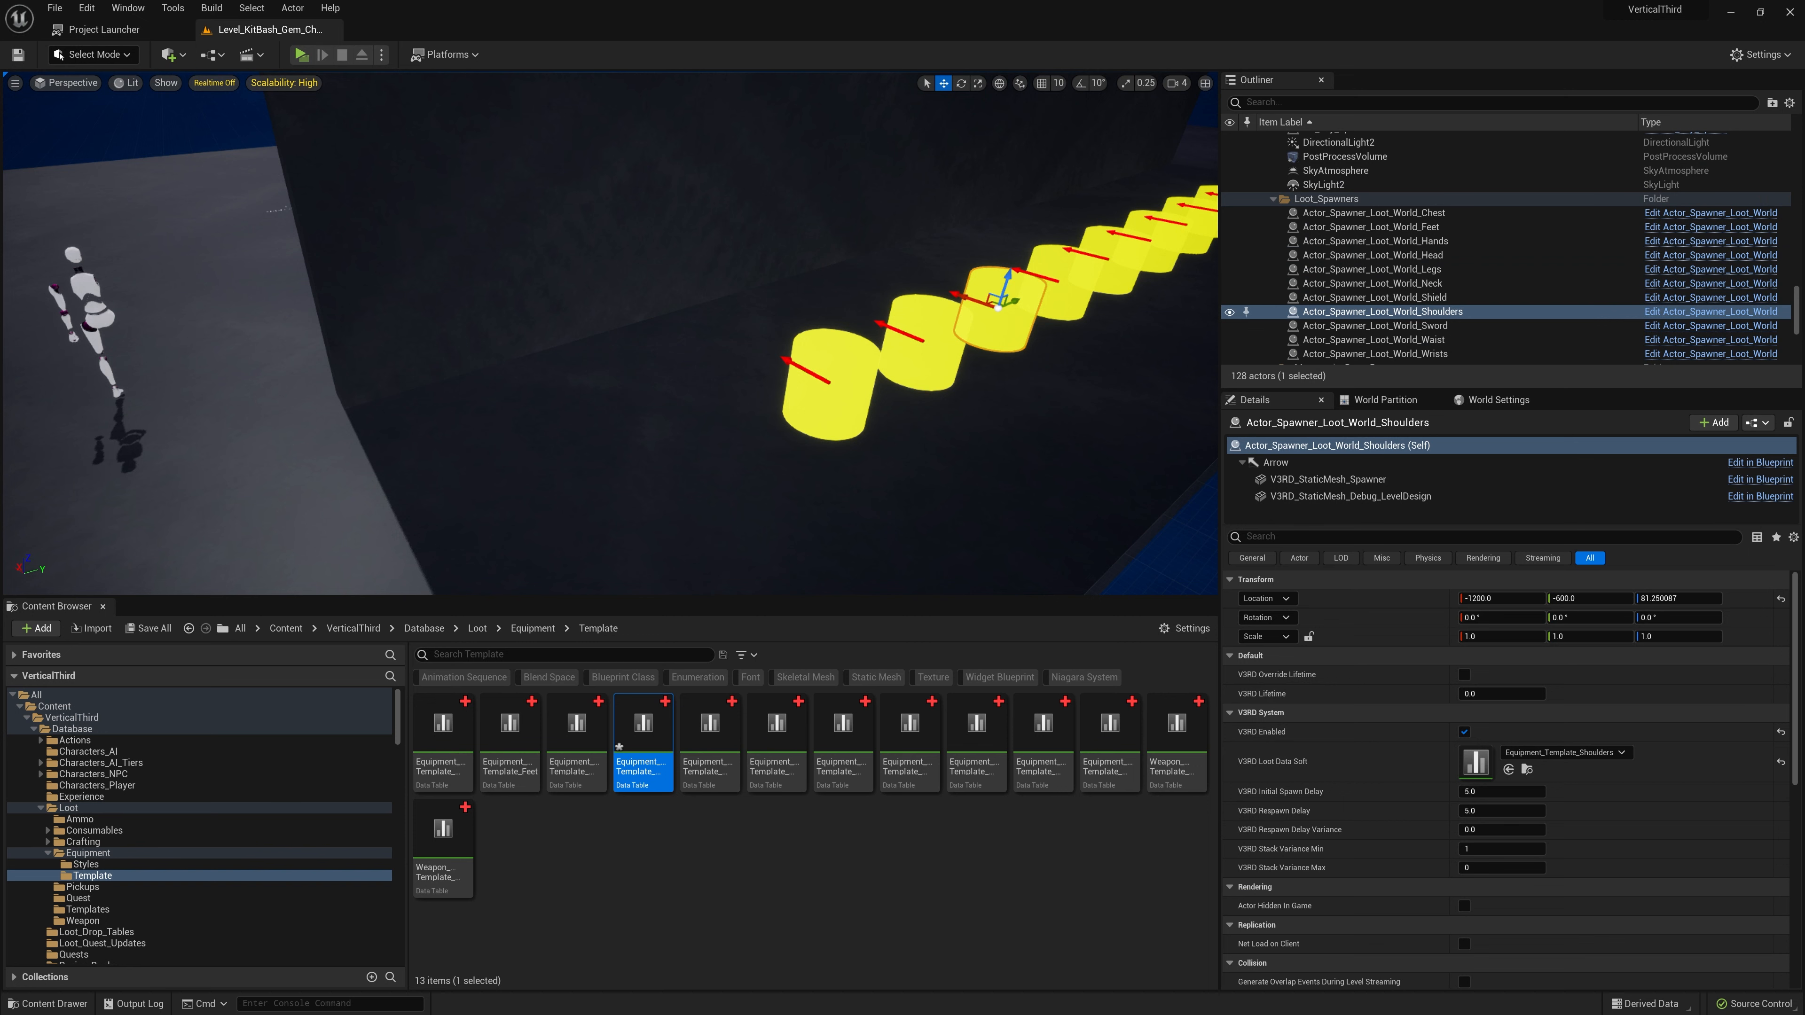
{"action": "mouse_move", "coordinate": [1022, 313]}
{"action": "right_mouse_down"}
{"action": "mouse_move", "coordinate": [1050, 296]}
{"action": "mouse_move", "coordinate": [1022, 313]}
{"action": "right_mouse_up"}
{"action": "key", "text": "d"}
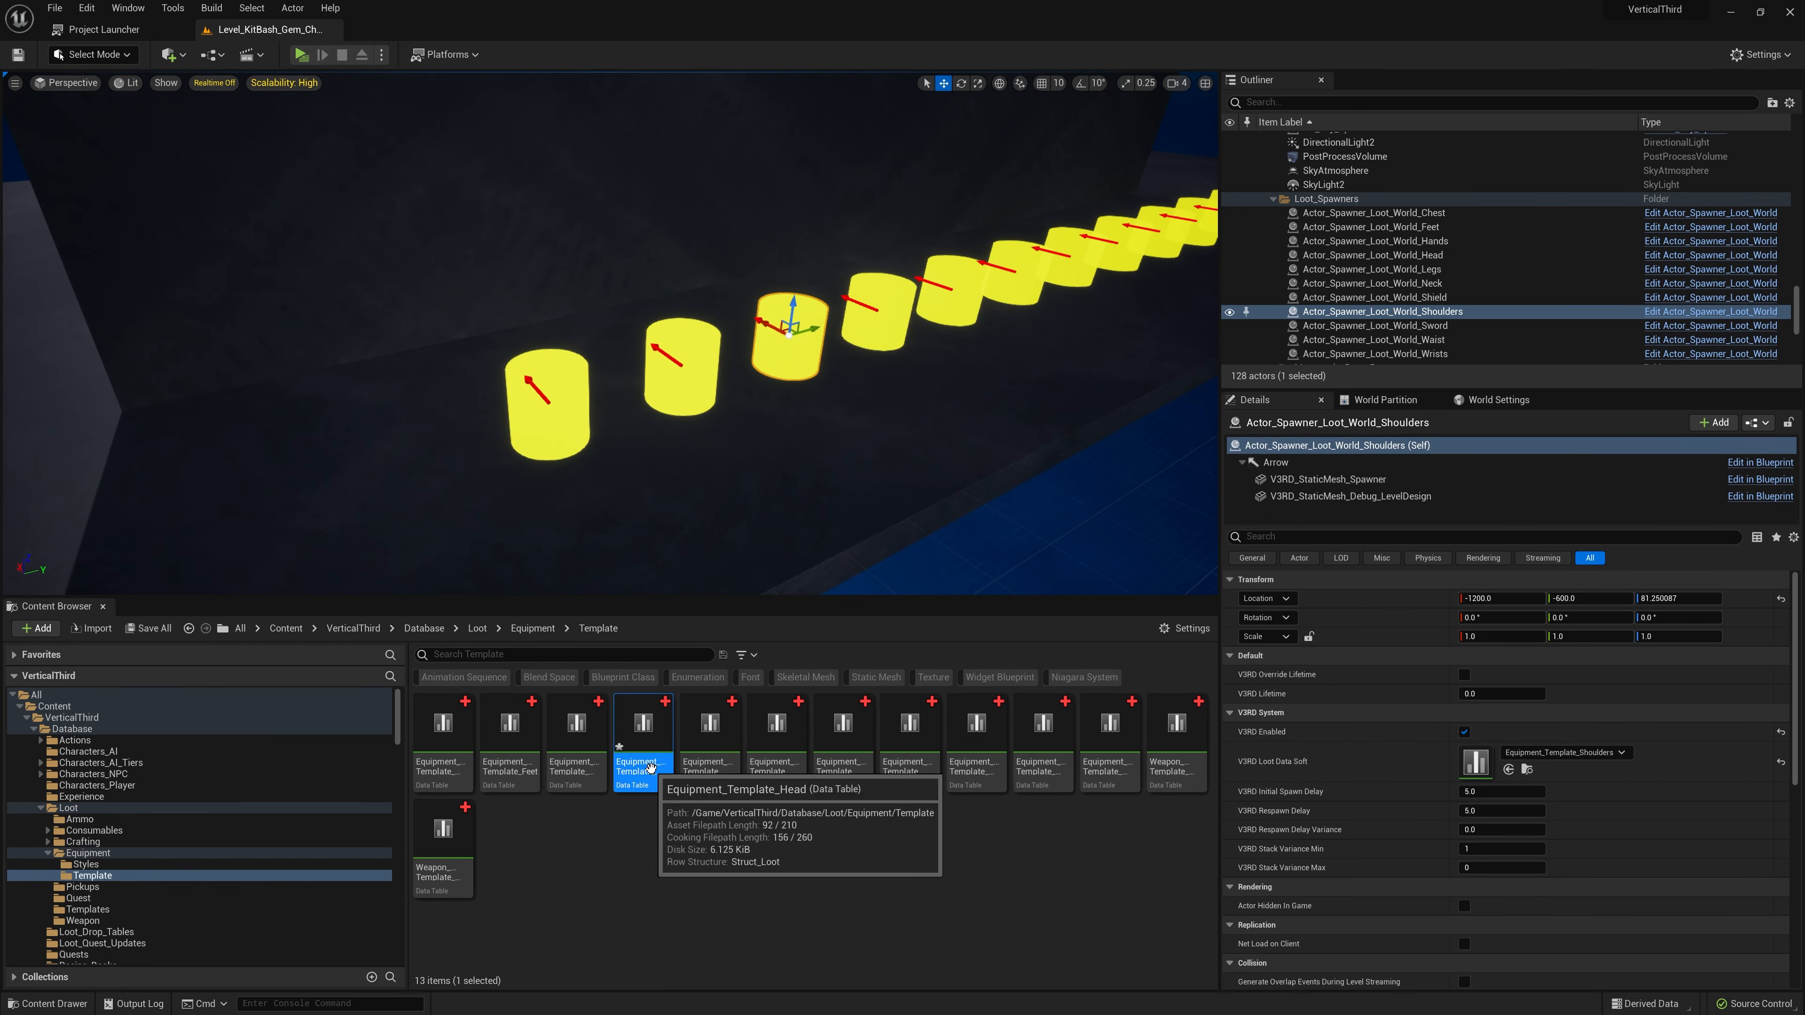
- Open Equipment_Template_Shoulders, examine its female and male KitBash part assignments, and close the table
{"action": "left_click", "coordinate": [1525, 770]}
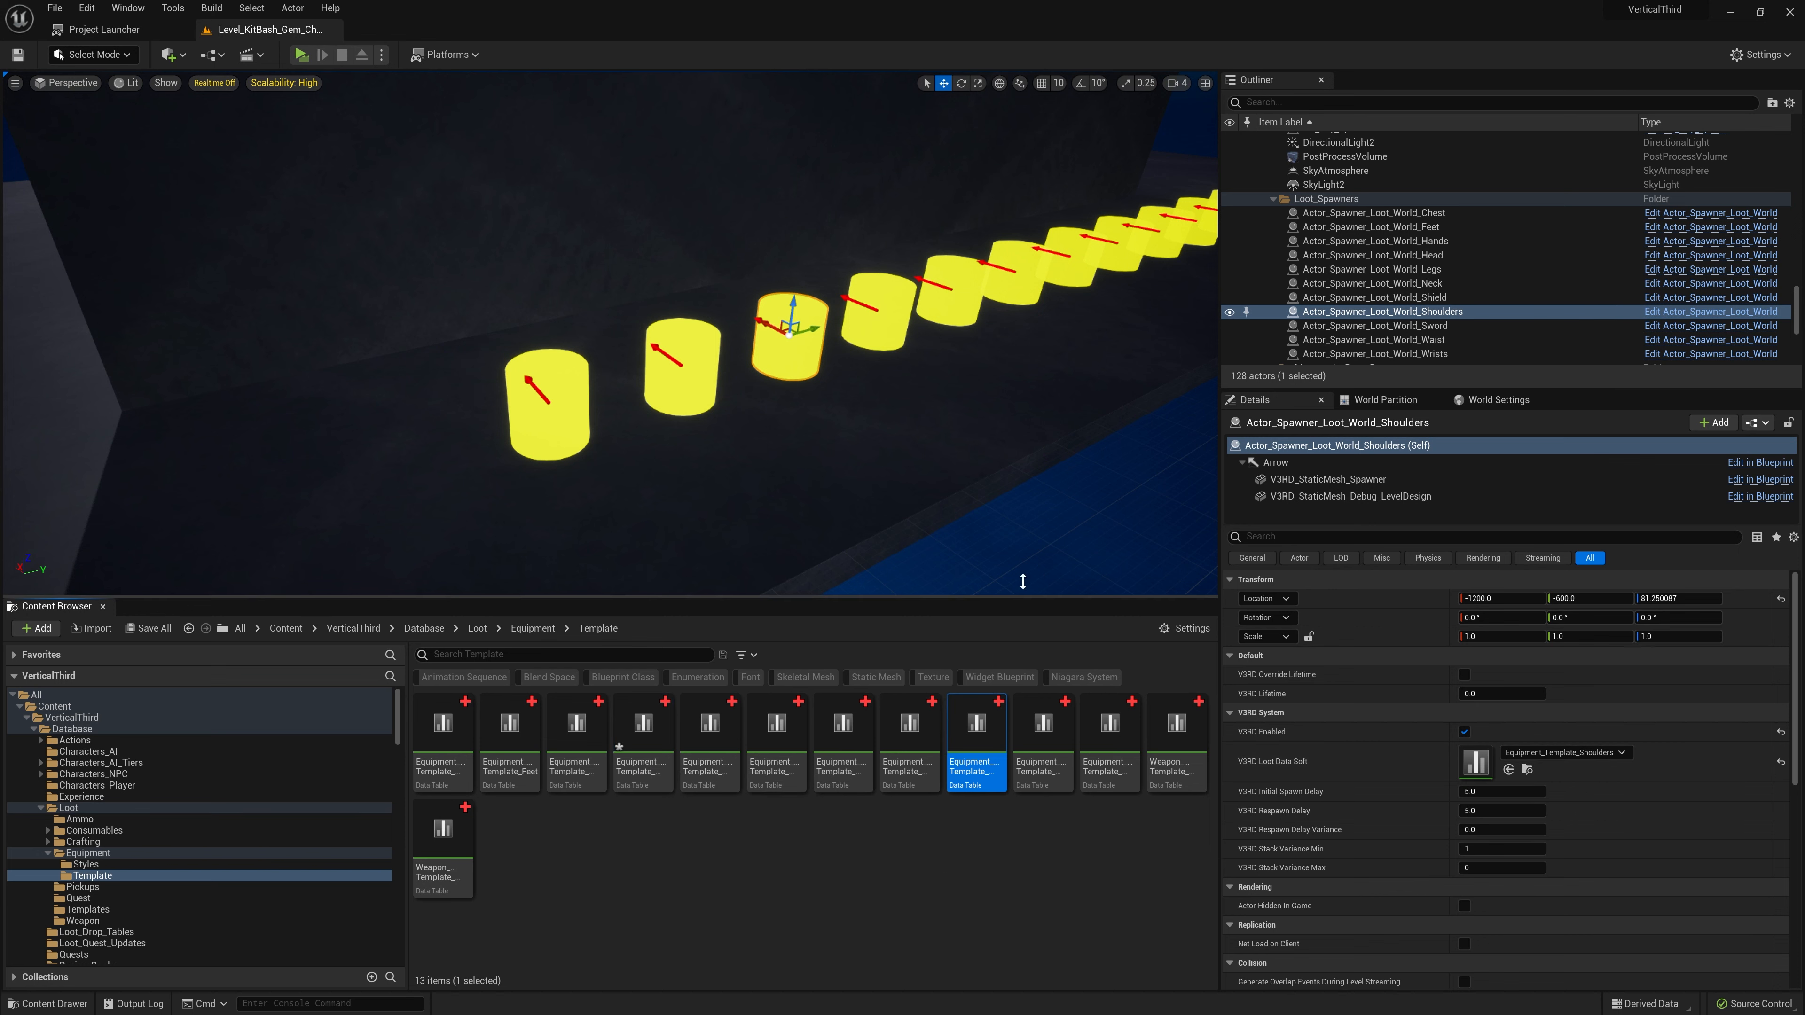
{"action": "double_click", "coordinate": [980, 776]}
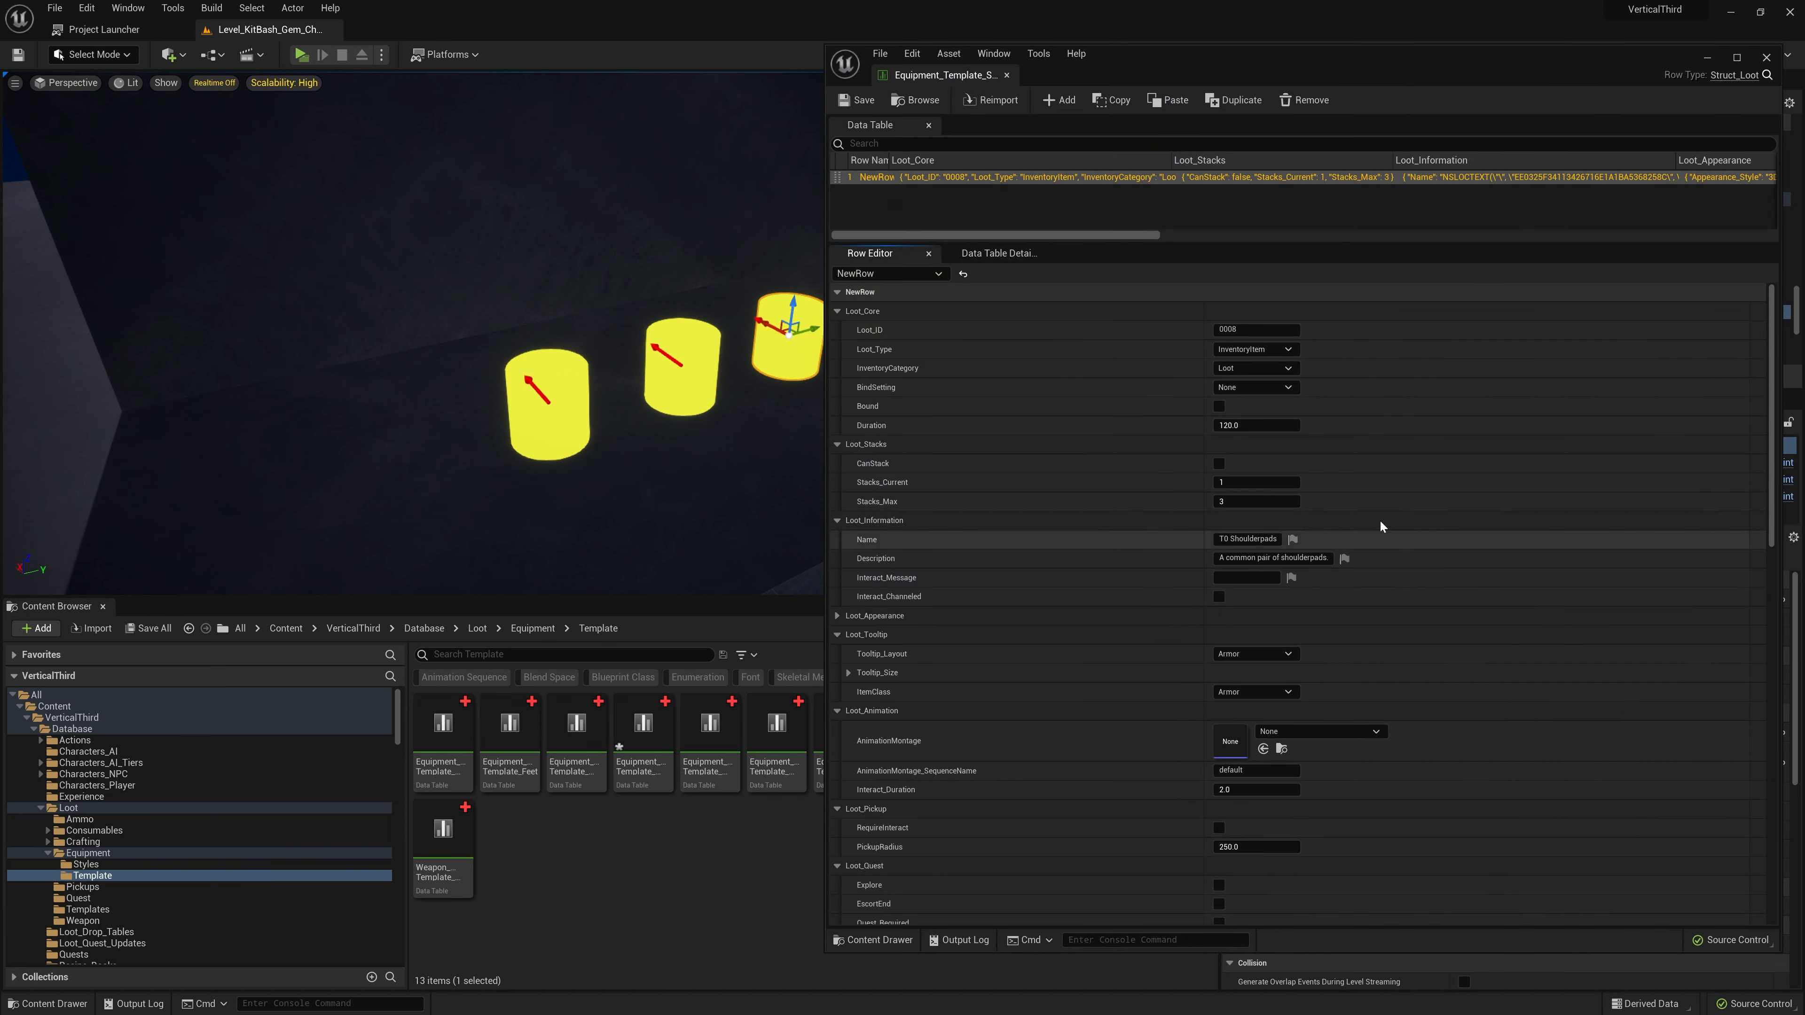
{"action": "left_click_drag", "start_coordinate": [1759, 367], "coordinate": [1745, 783]}
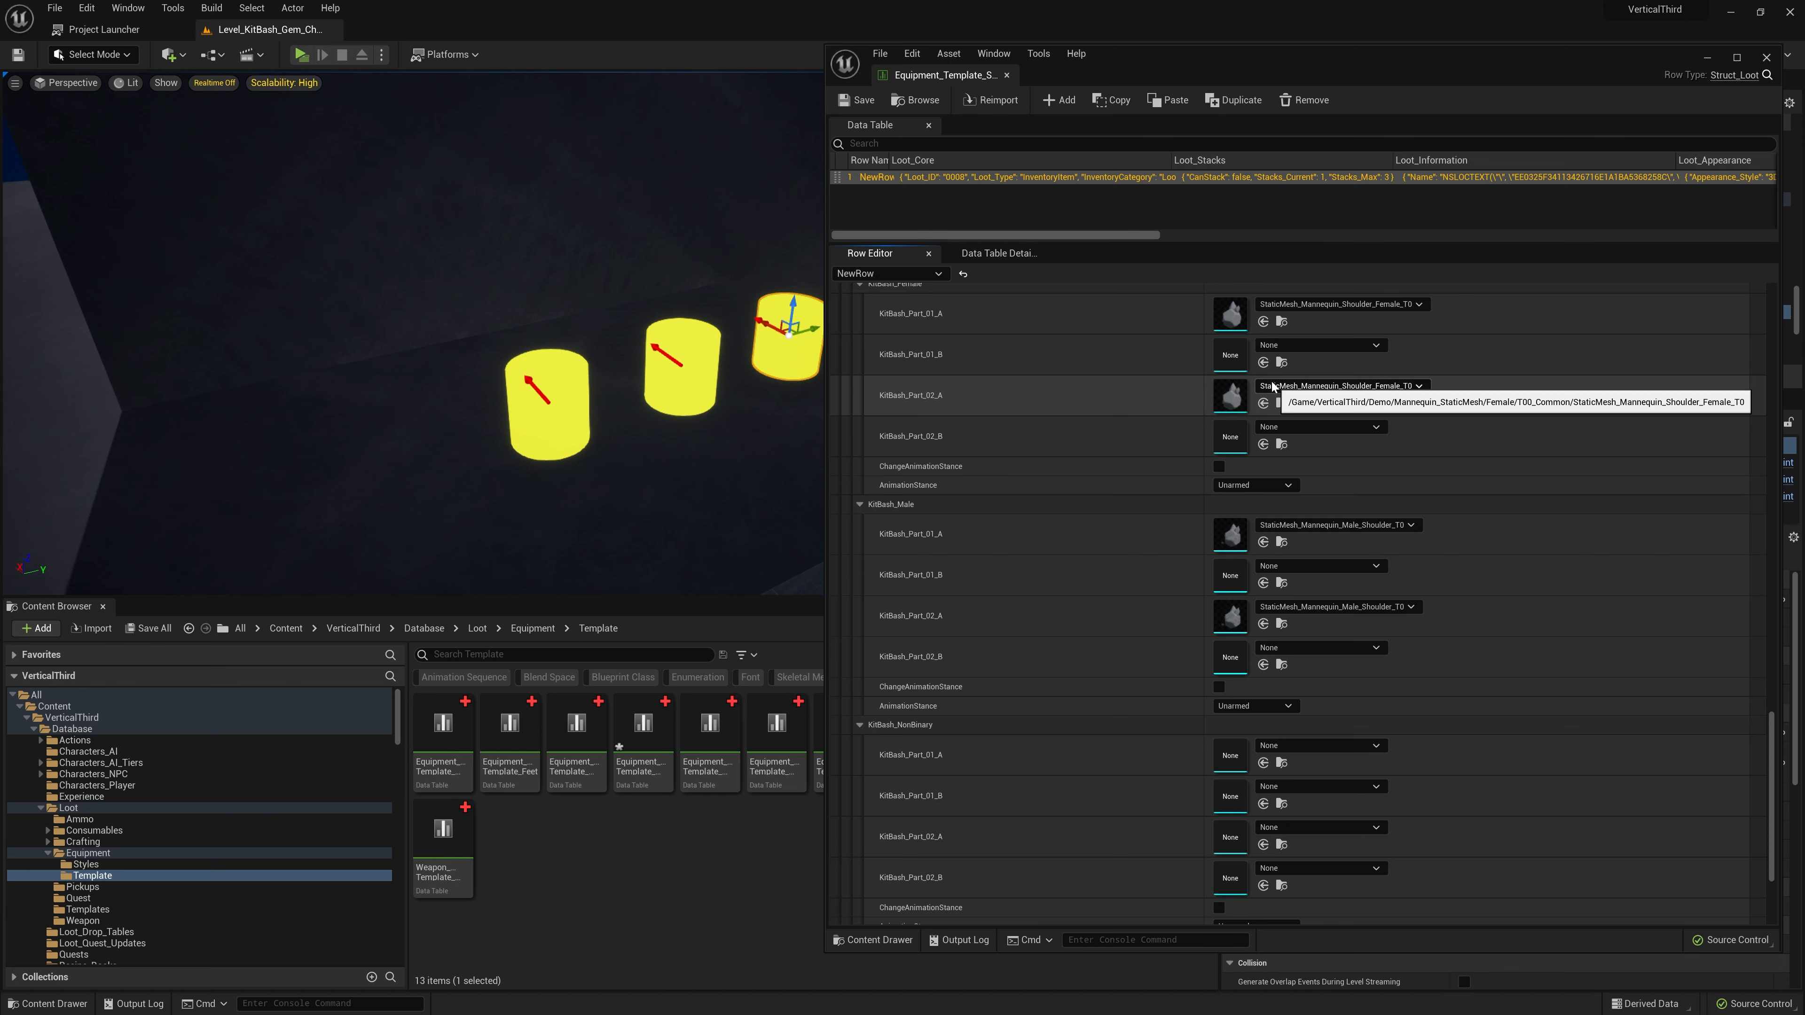
{"action": "left_click", "coordinate": [1007, 73]}
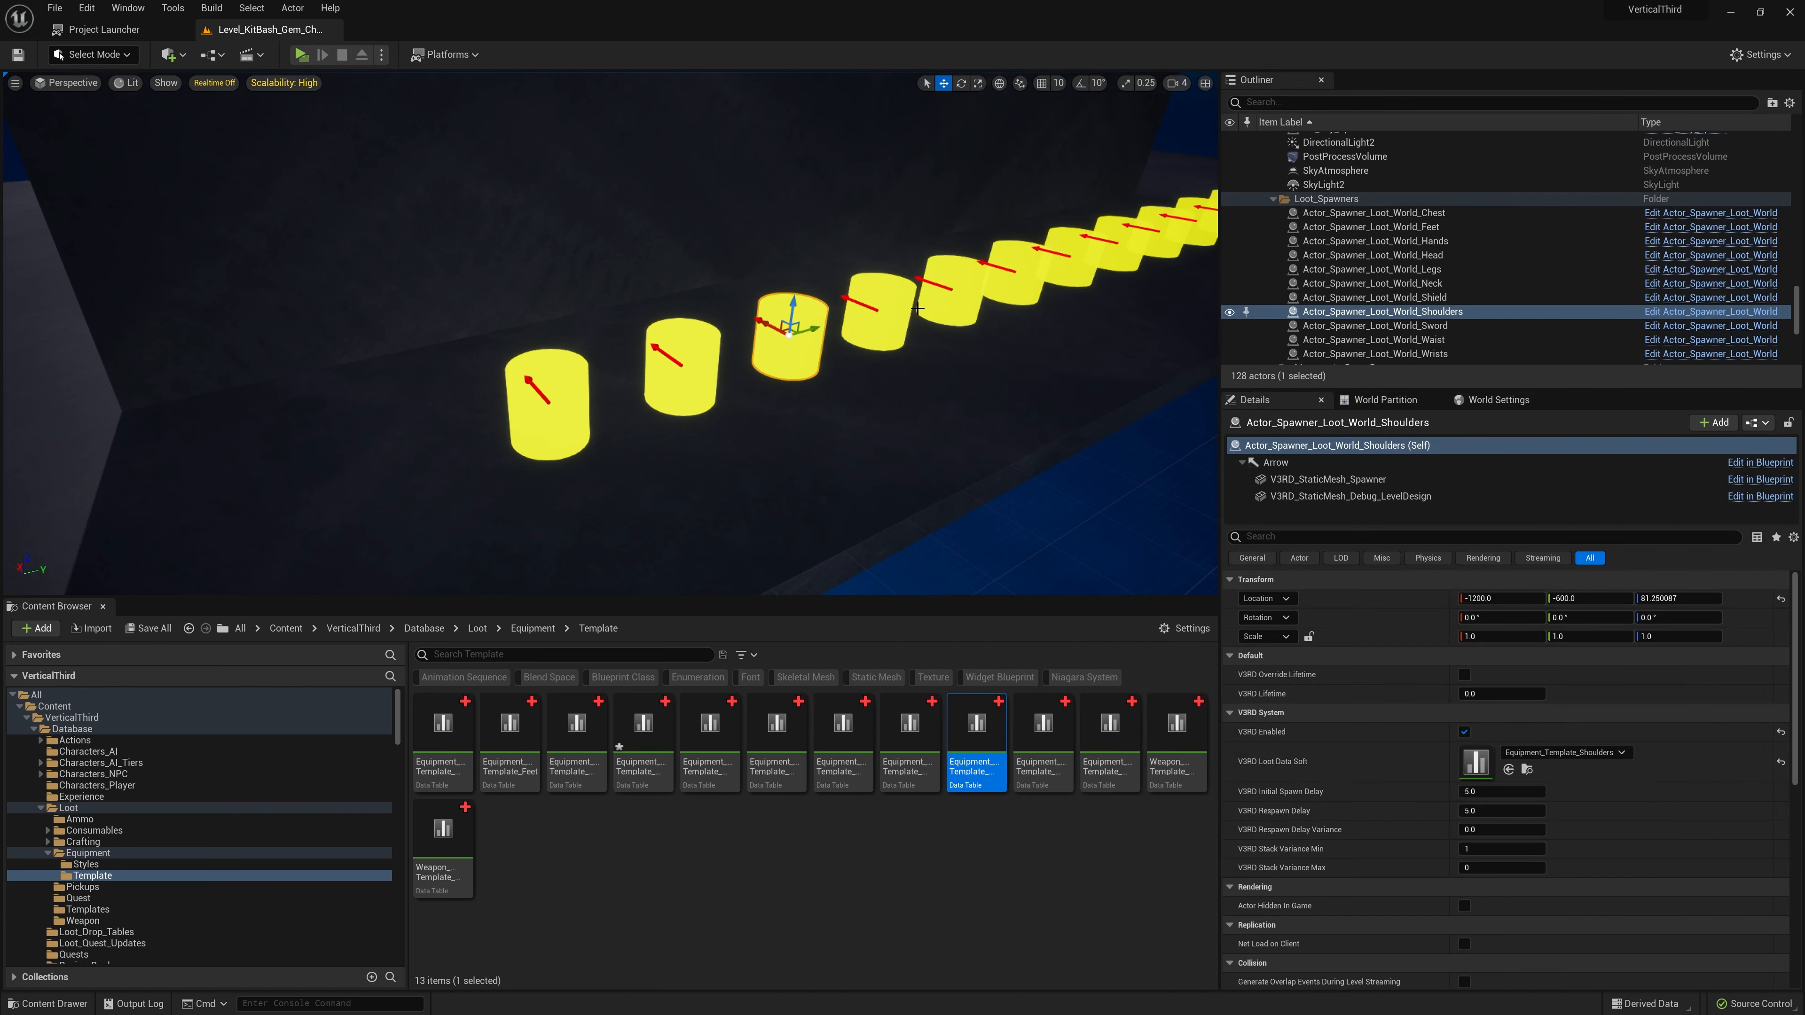
- Open the Equipment_Template_Wrists table of the wrists spawner, examine its arm and wrist KitBash parts, and close it
{"action": "left_click", "coordinate": [894, 298]}
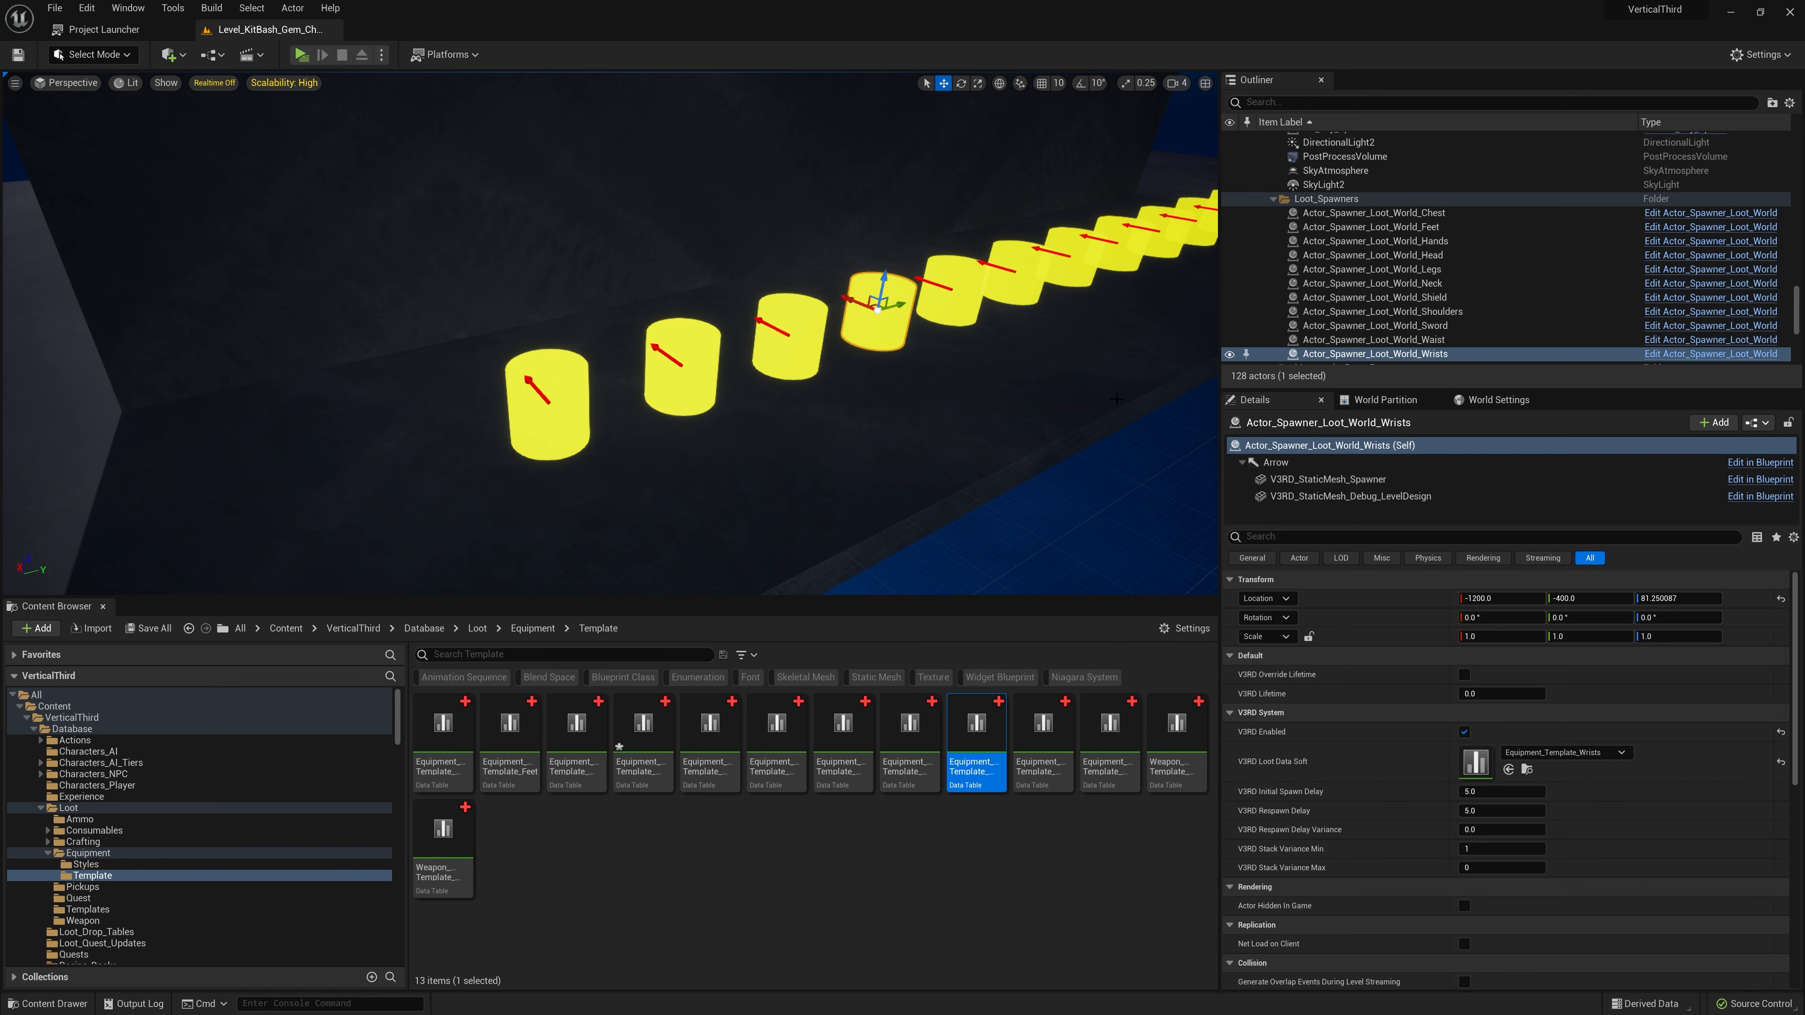
{"action": "left_click", "coordinate": [1525, 769]}
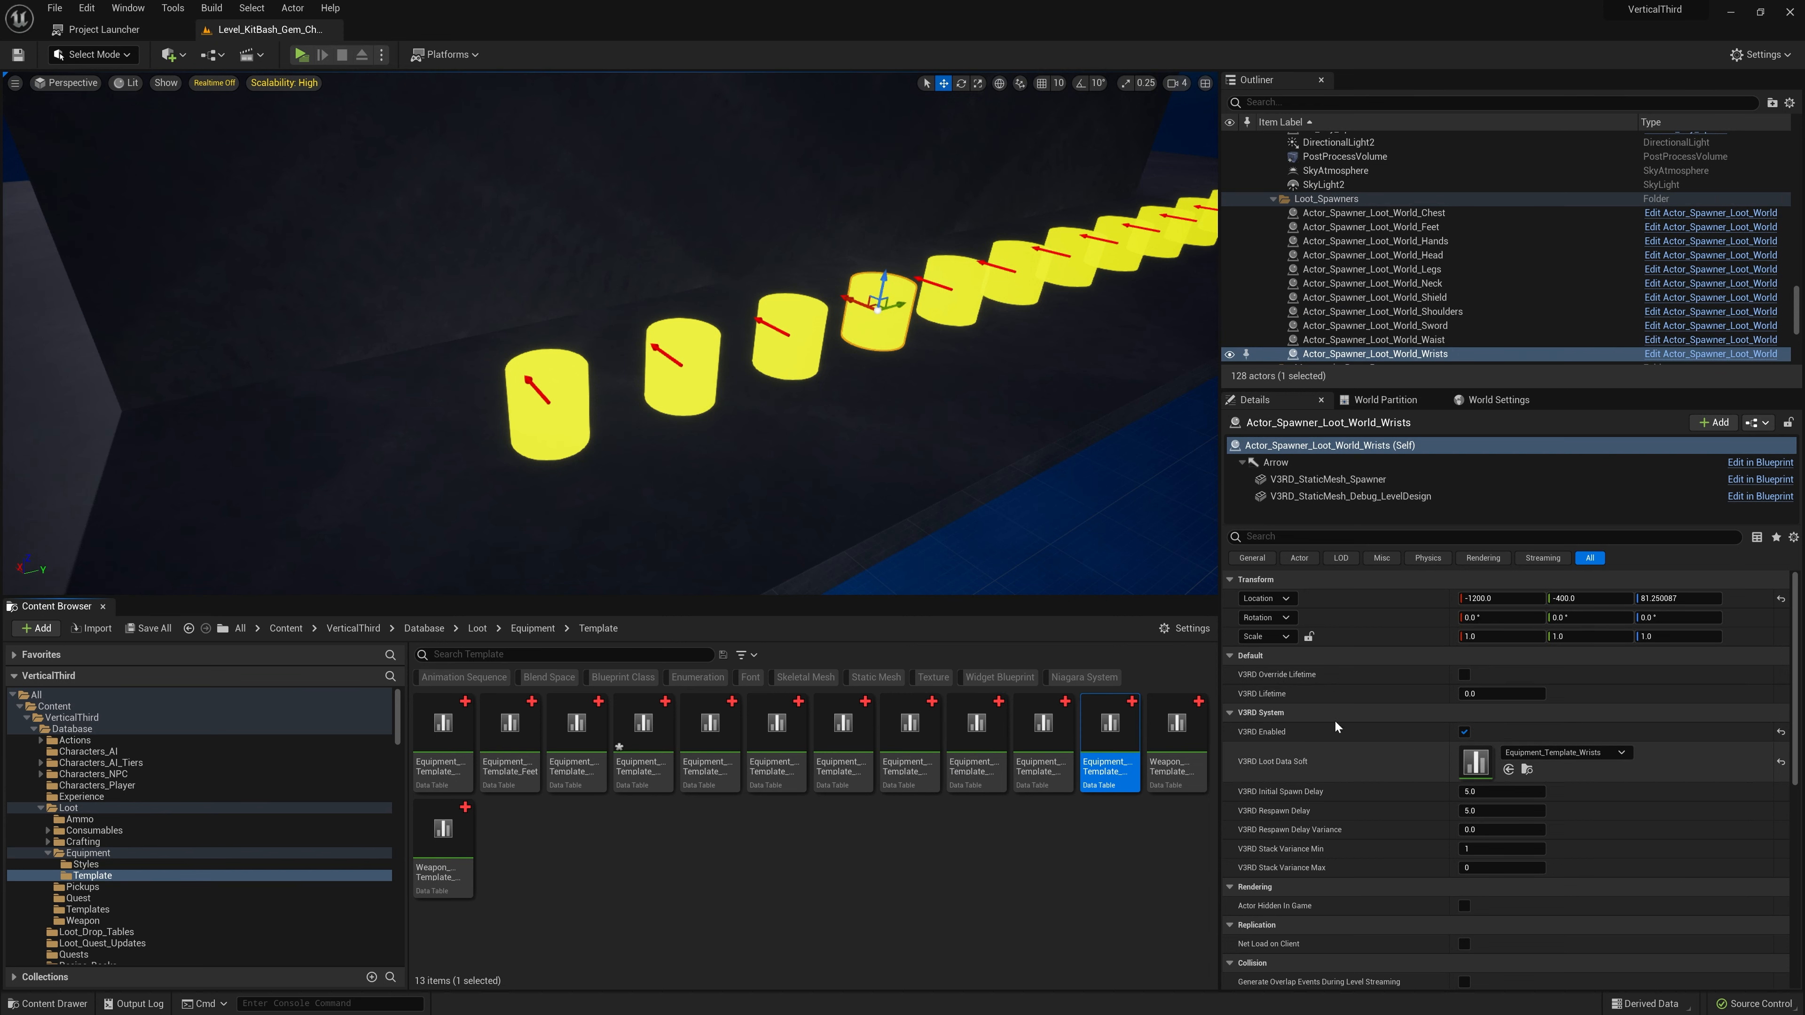
{"action": "double_click", "coordinate": [1110, 732]}
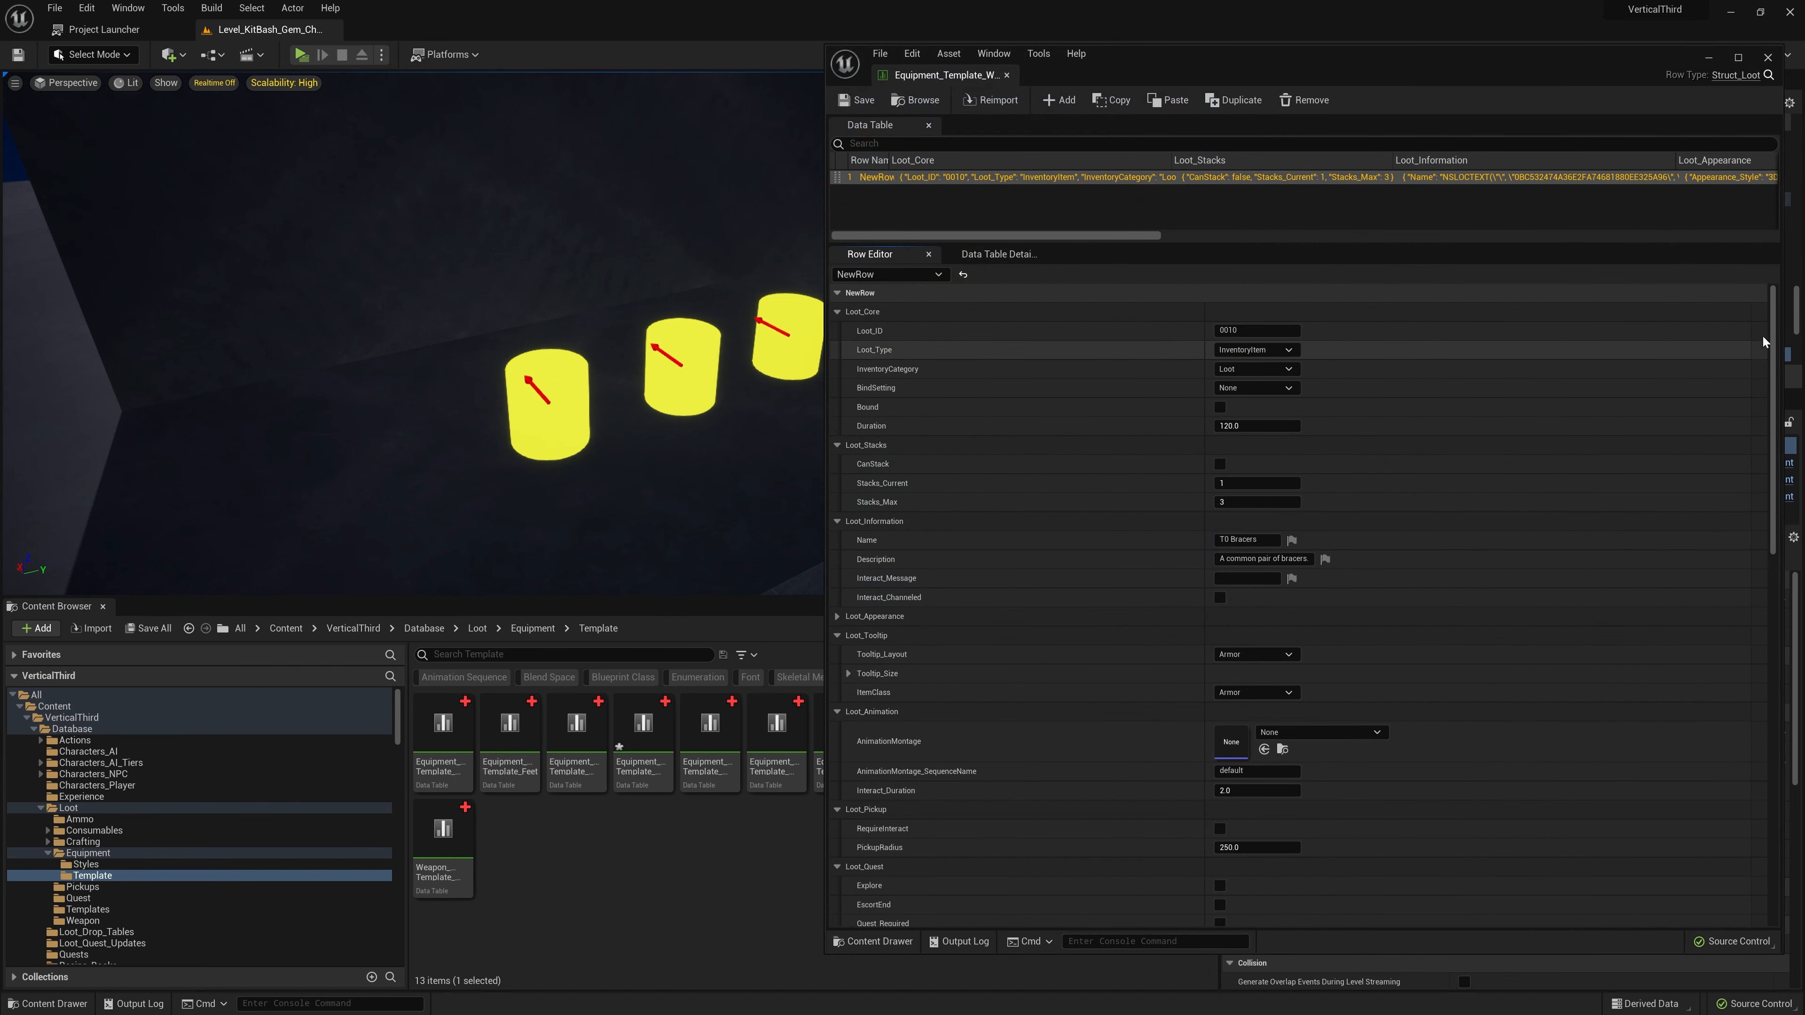
{"action": "left_click_drag", "start_coordinate": [1767, 336], "coordinate": [1702, 834]}
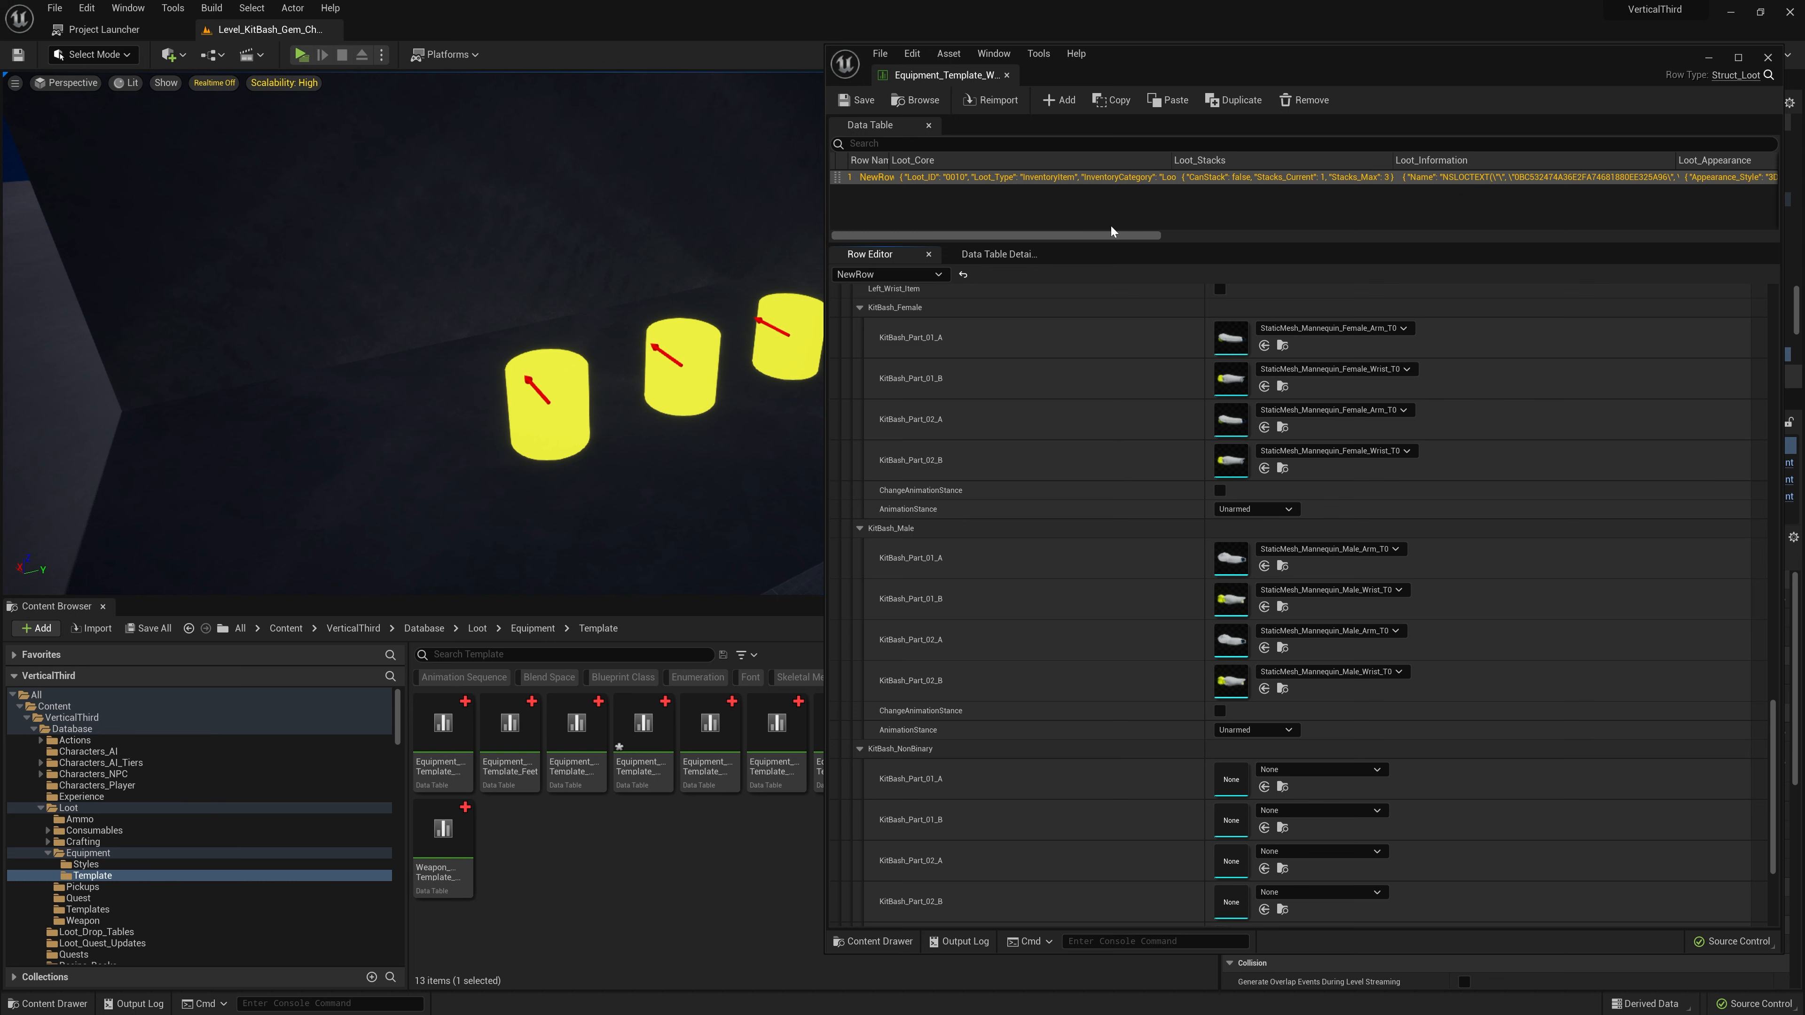
{"action": "left_click", "coordinate": [1007, 75]}
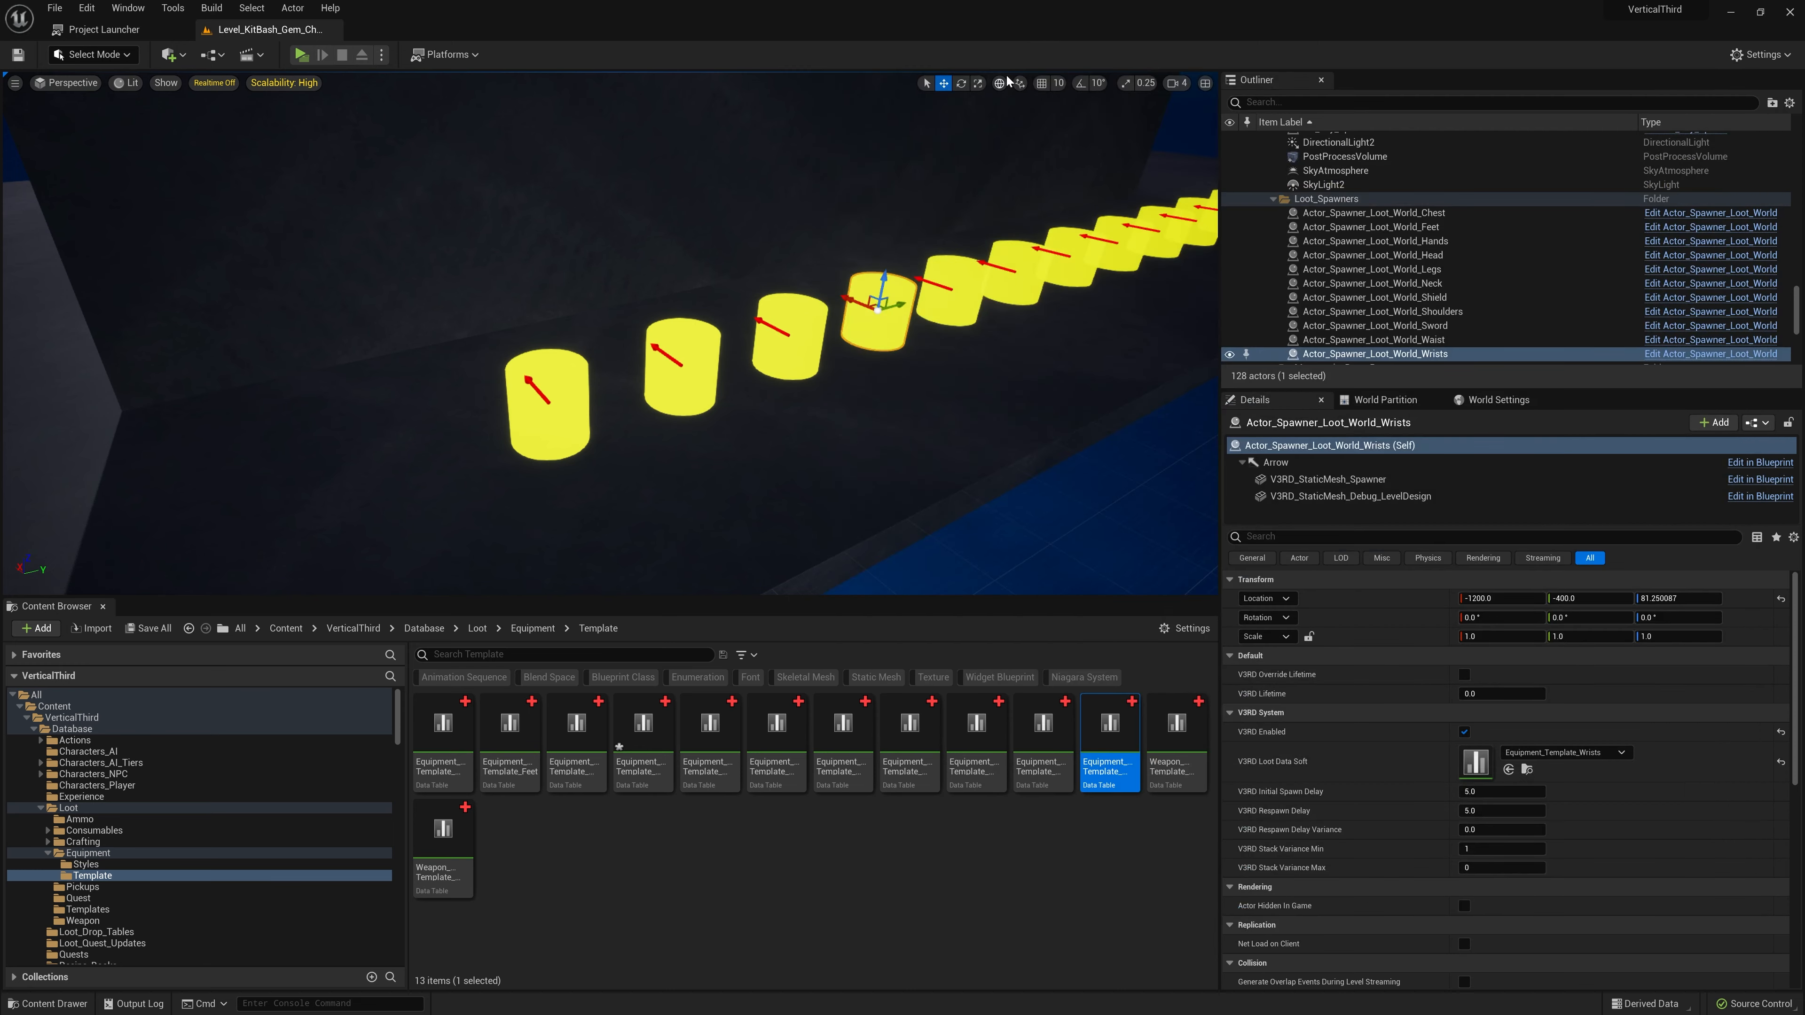
- Open the Equipment_Template_Chest table of the chest spawner, examine its top and bottom chest KitBash parts, and close it
{"action": "left_click", "coordinate": [970, 289]}
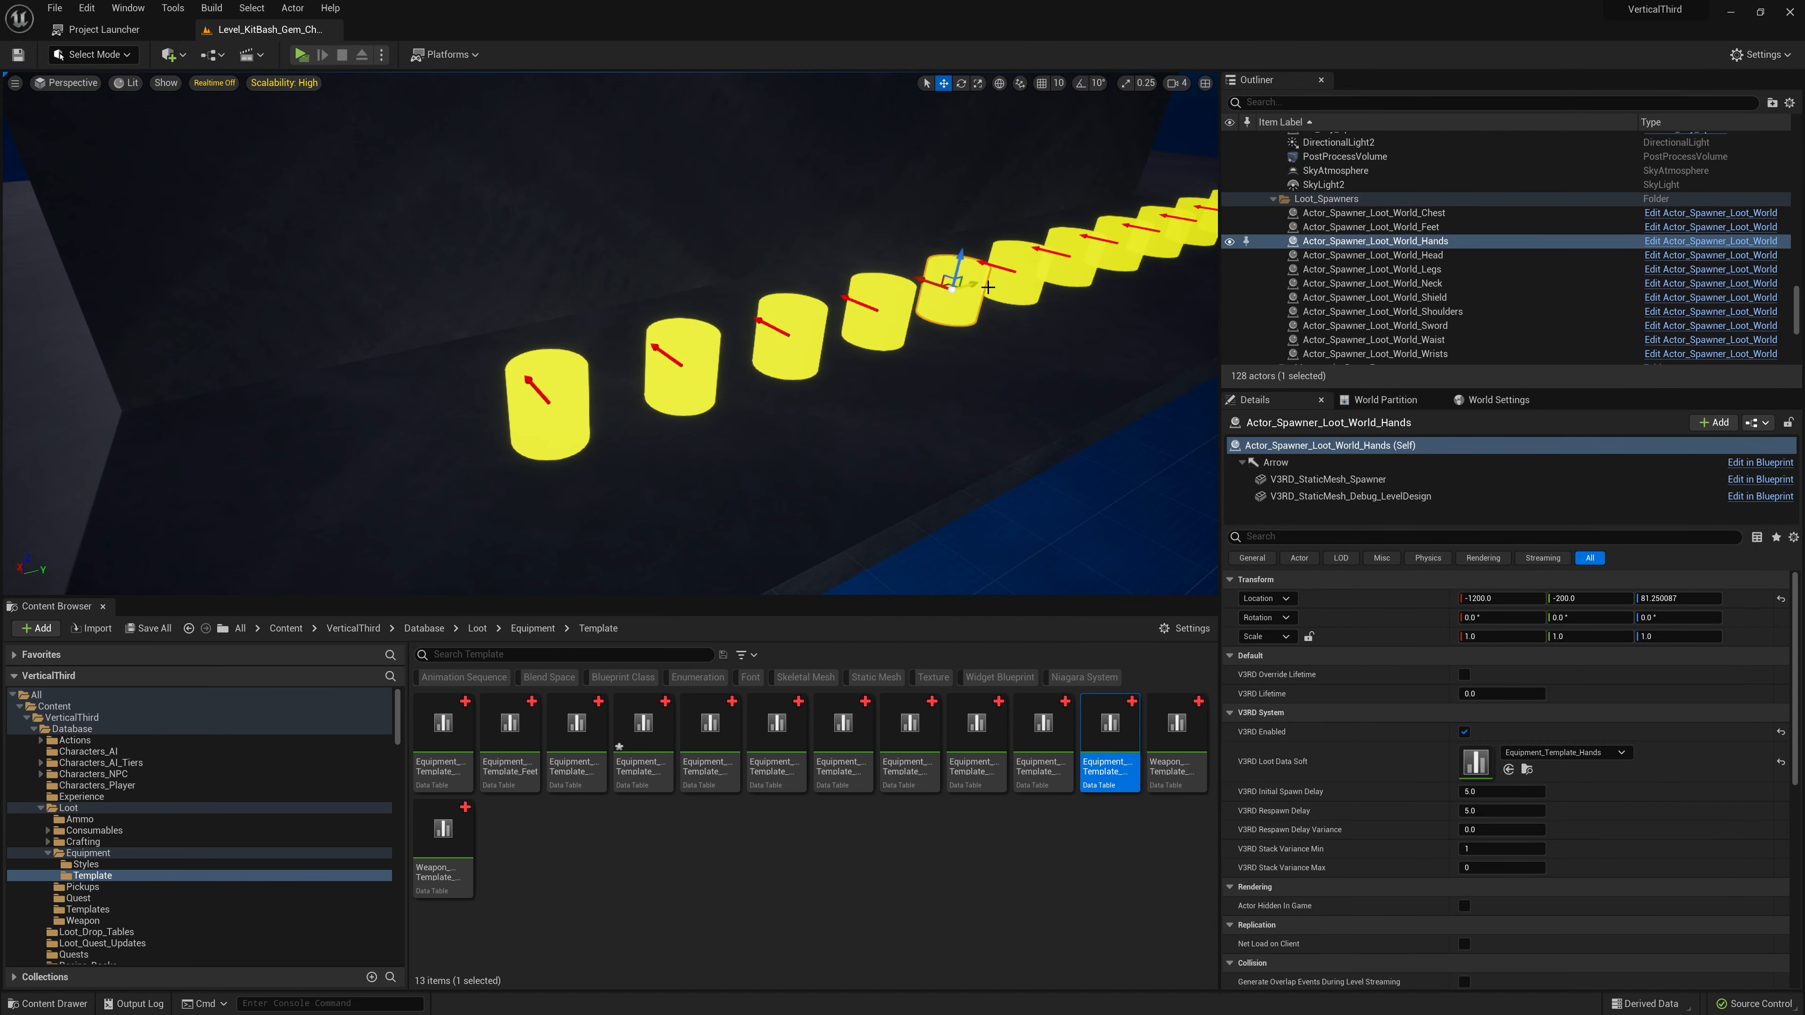
{"action": "left_click", "coordinate": [1036, 271]}
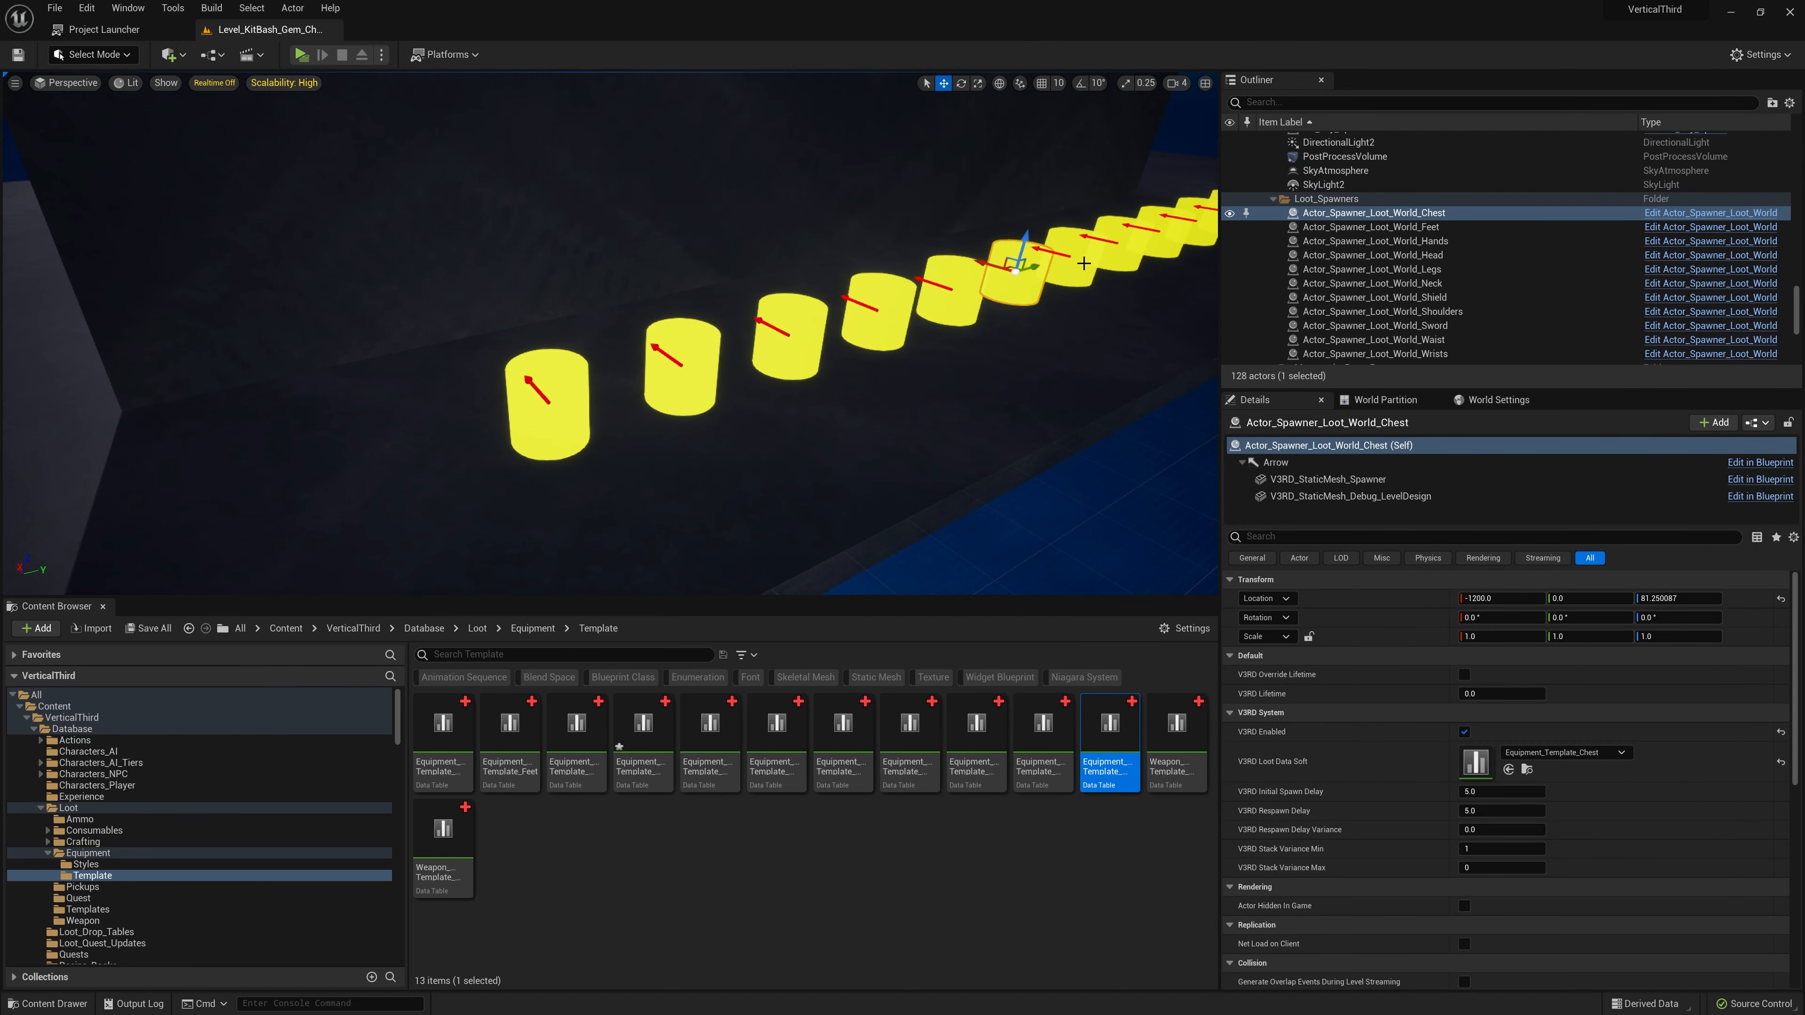
{"action": "left_click", "coordinate": [1527, 770]}
{"action": "double_click", "coordinate": [443, 726]}
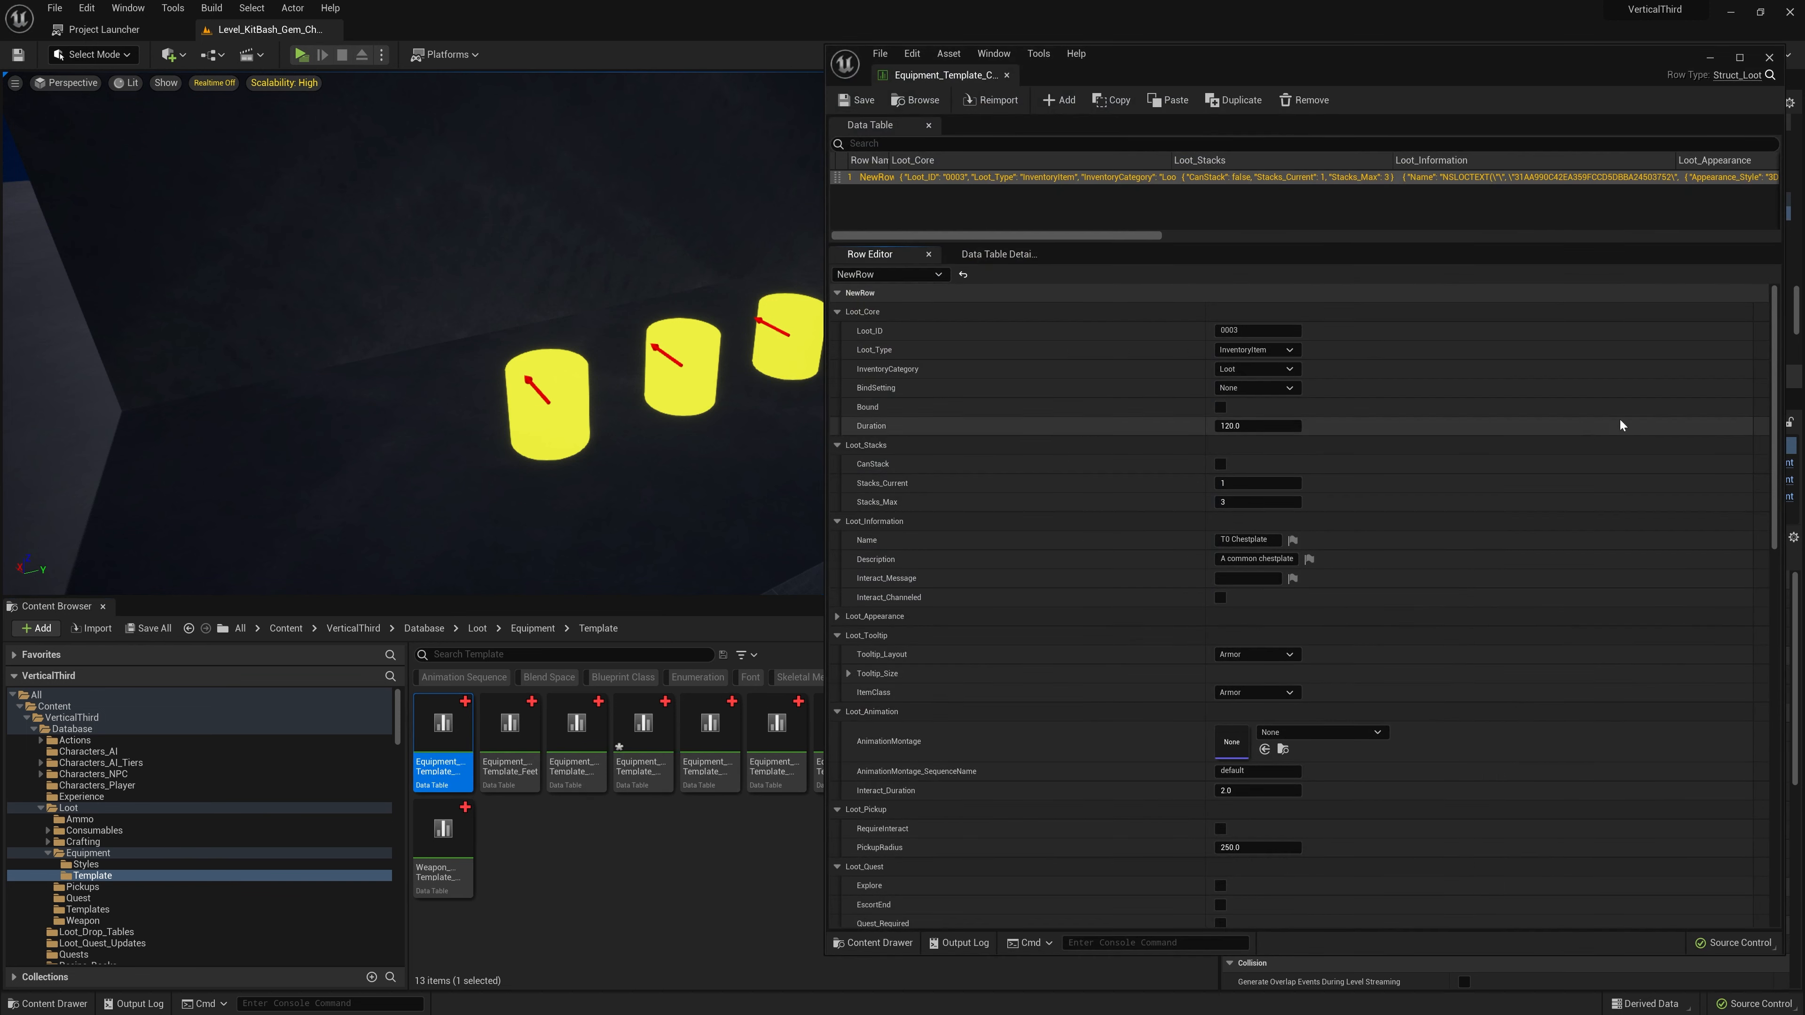
{"action": "left_click_drag", "start_coordinate": [1771, 374], "coordinate": [1754, 746]}
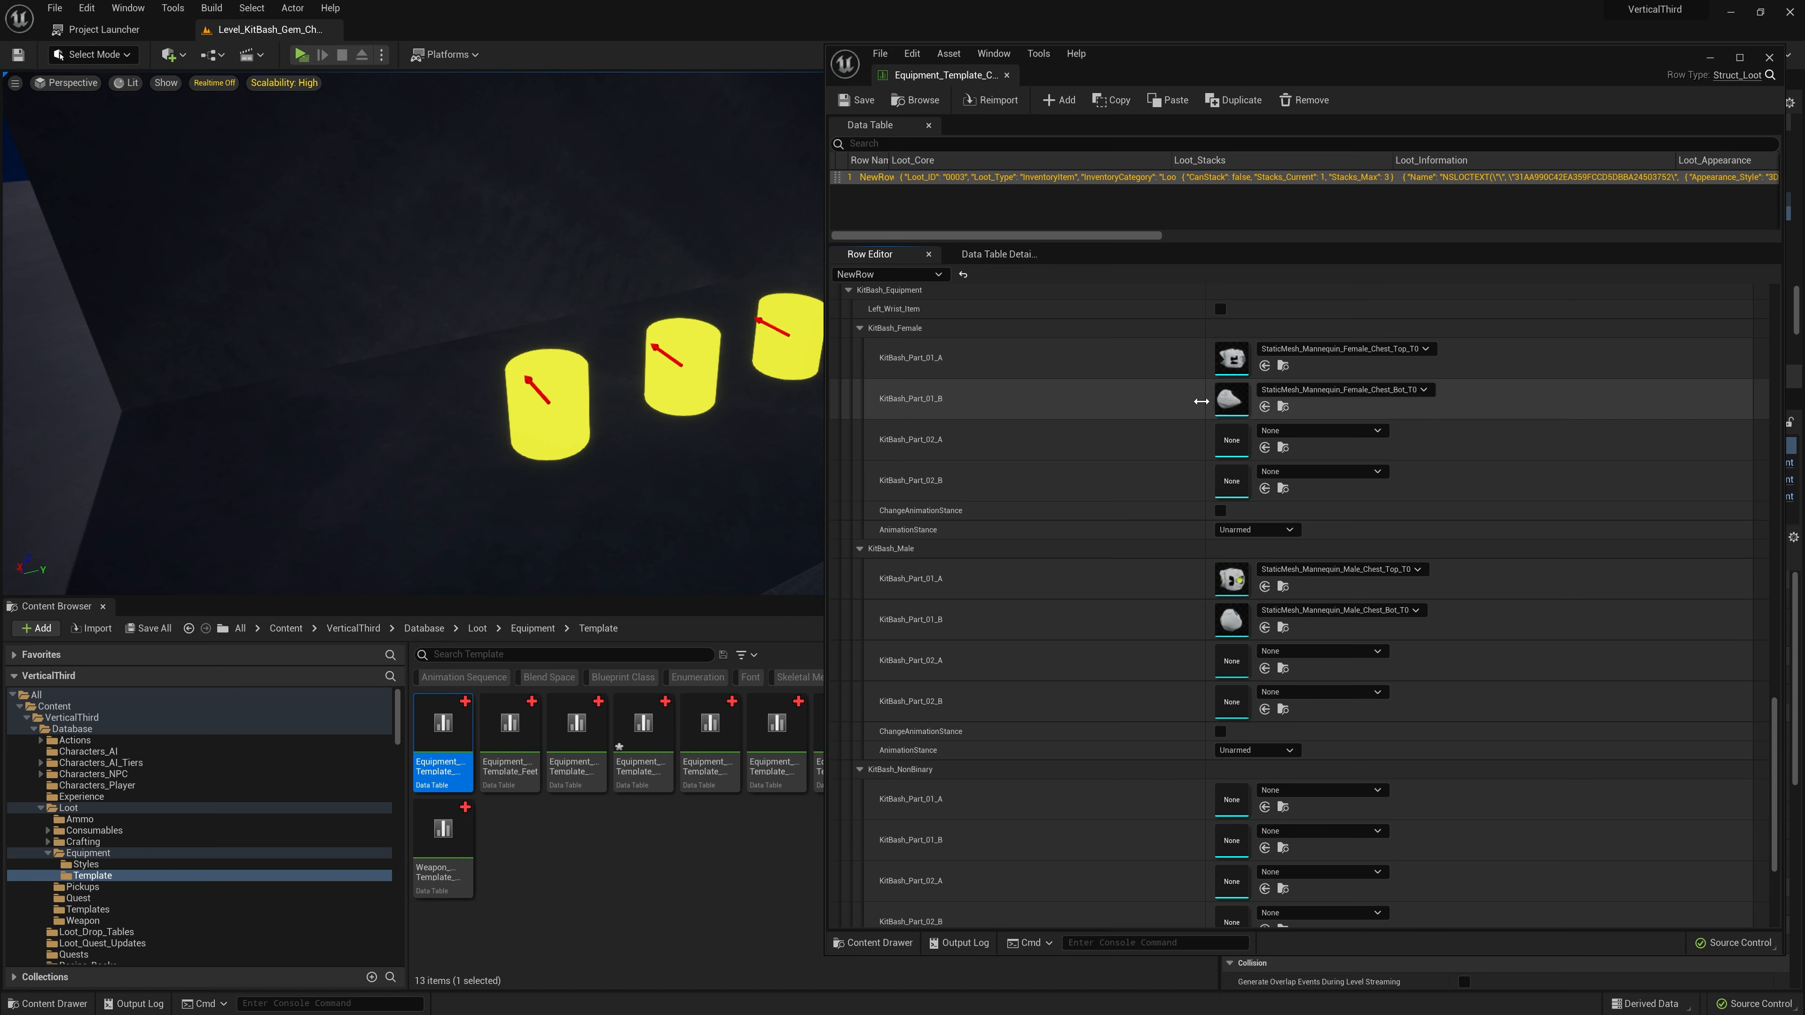
{"action": "left_click", "coordinate": [1007, 75]}
- Open the Weapon_Template_Sword table of the sword spawner and examine its KitBash parts and animation stance settings
{"action": "right_click_drag", "start_coordinate": [1066, 207], "coordinate": [1077, 205]}
{"action": "left_click", "coordinate": [1062, 211]}
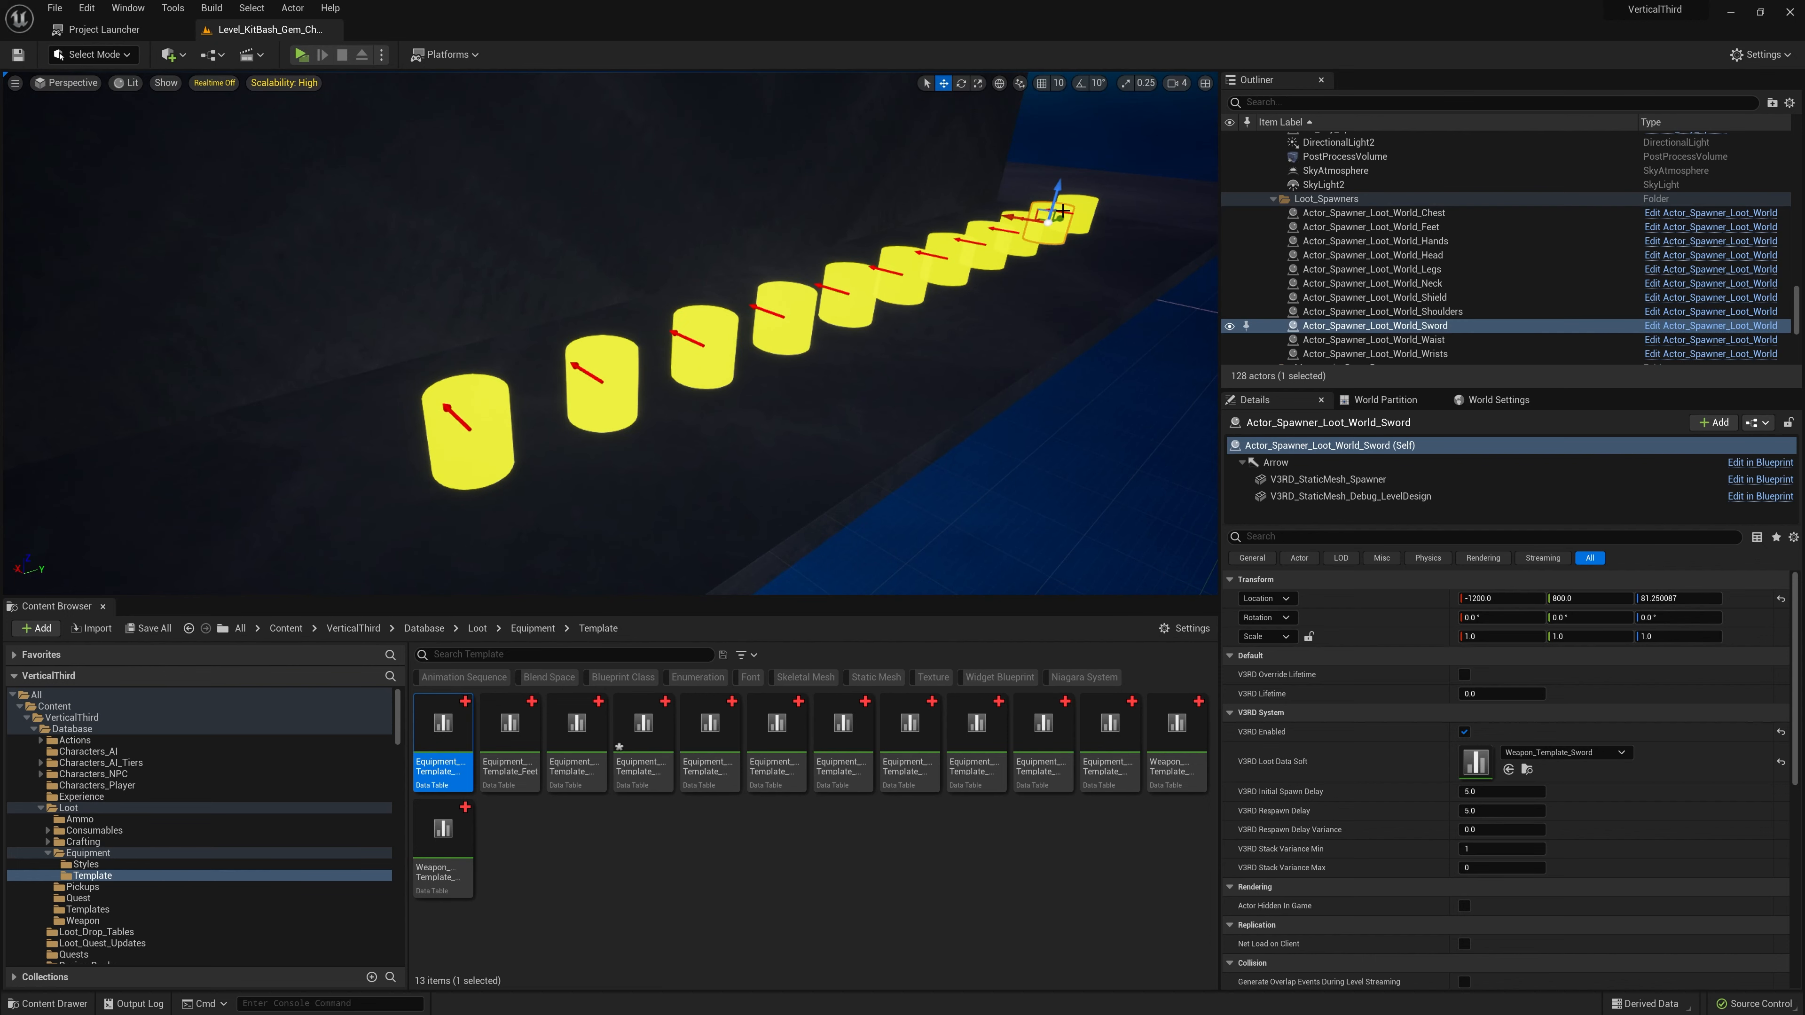
{"action": "left_click", "coordinate": [1526, 770]}
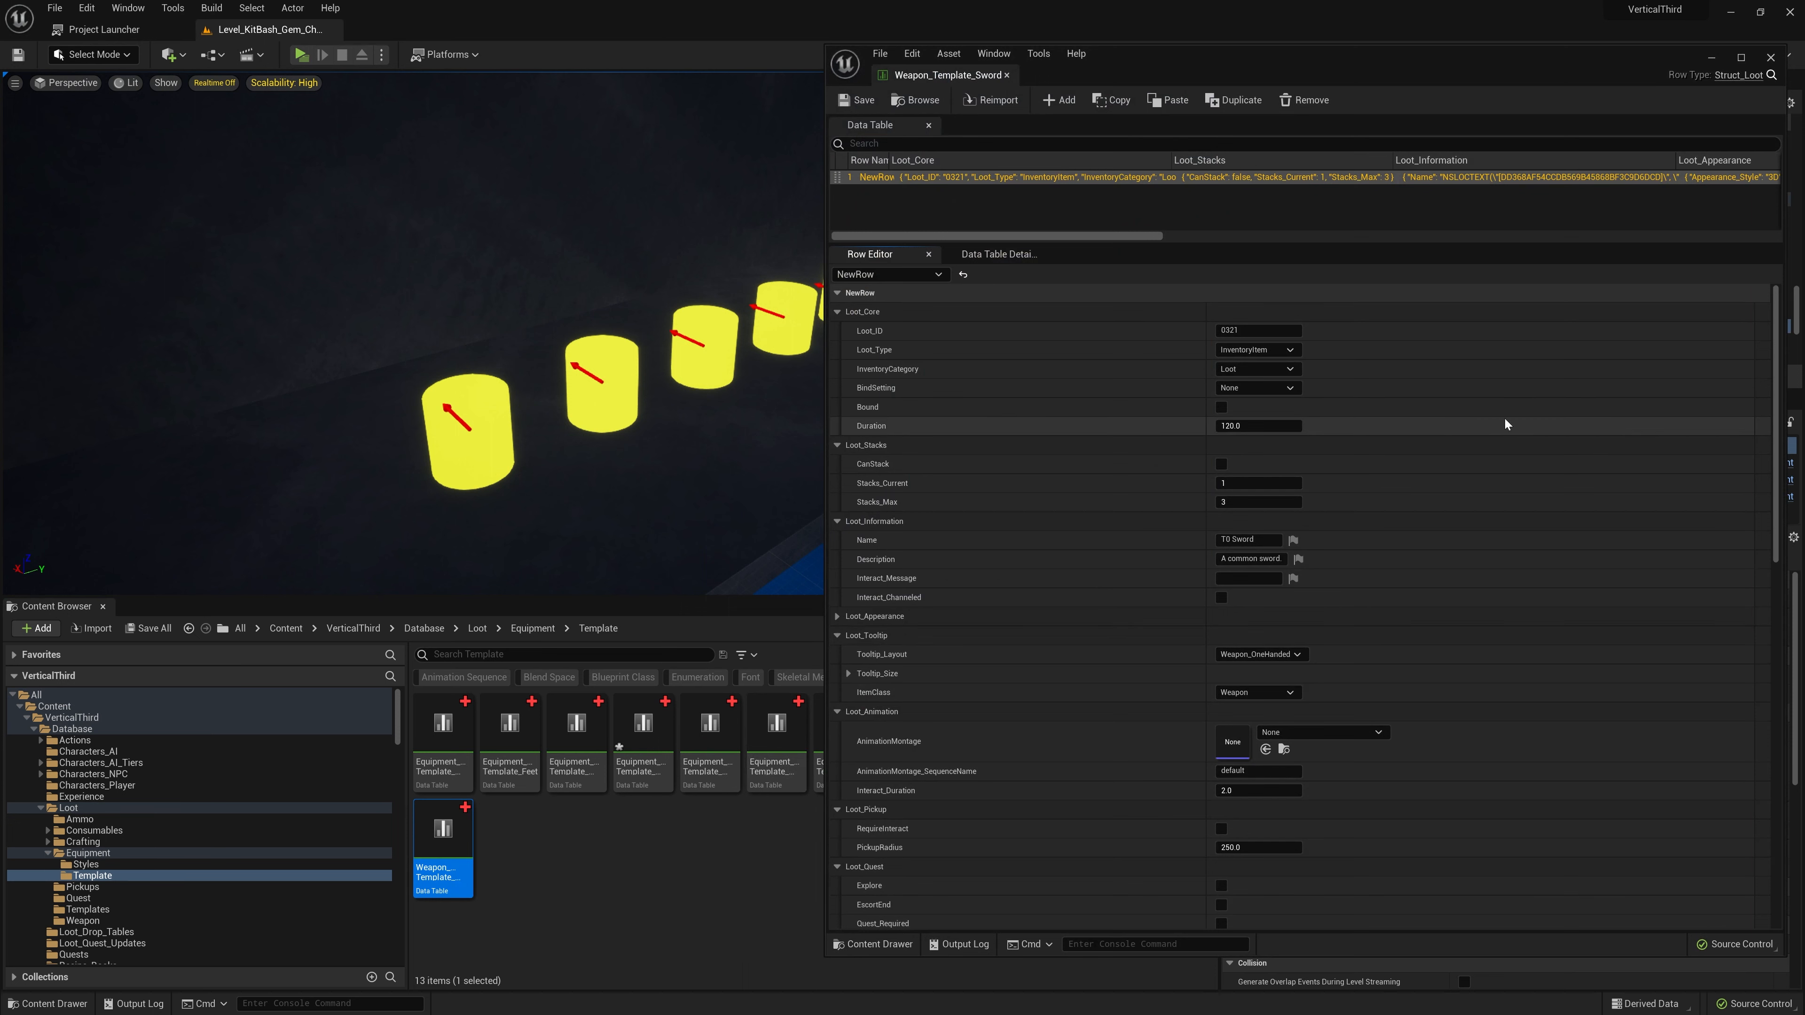
{"action": "left_click_drag", "start_coordinate": [1773, 347], "coordinate": [1743, 756]}
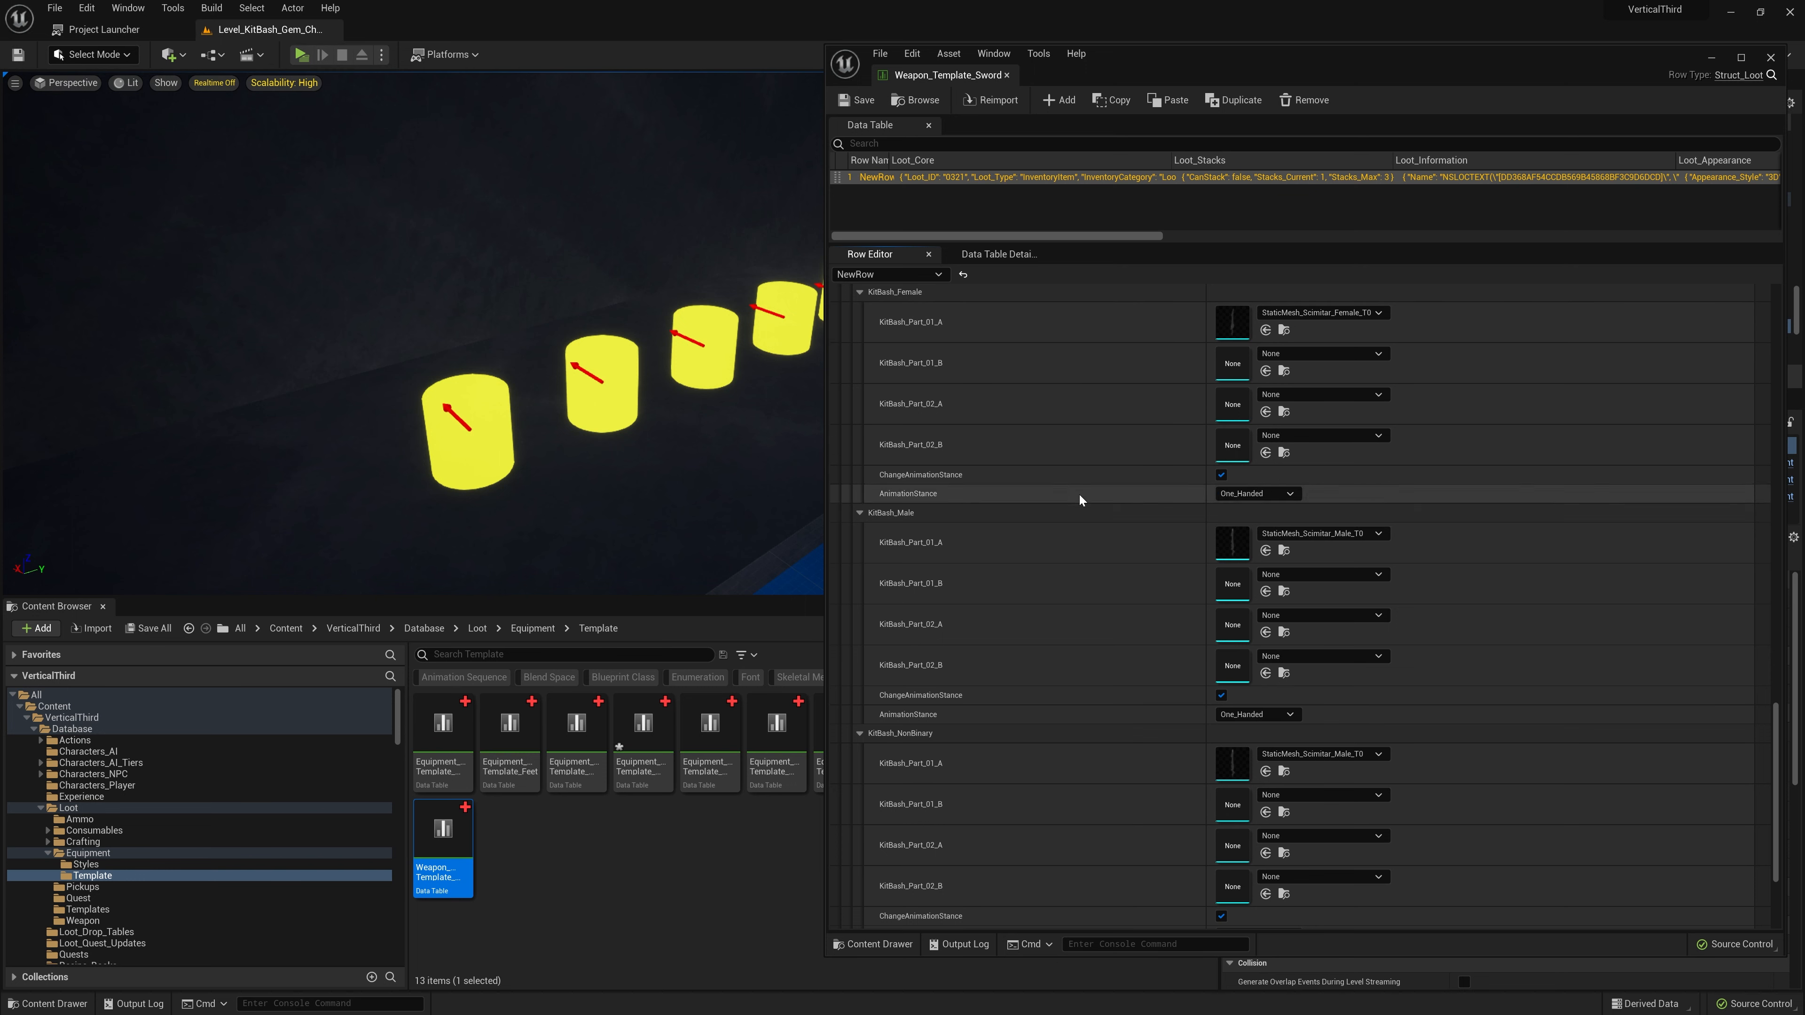
- Check the available AnimationStance options for the female KitBash equipment without changing them, and close the sword table
{"action": "left_click", "coordinate": [1237, 494]}
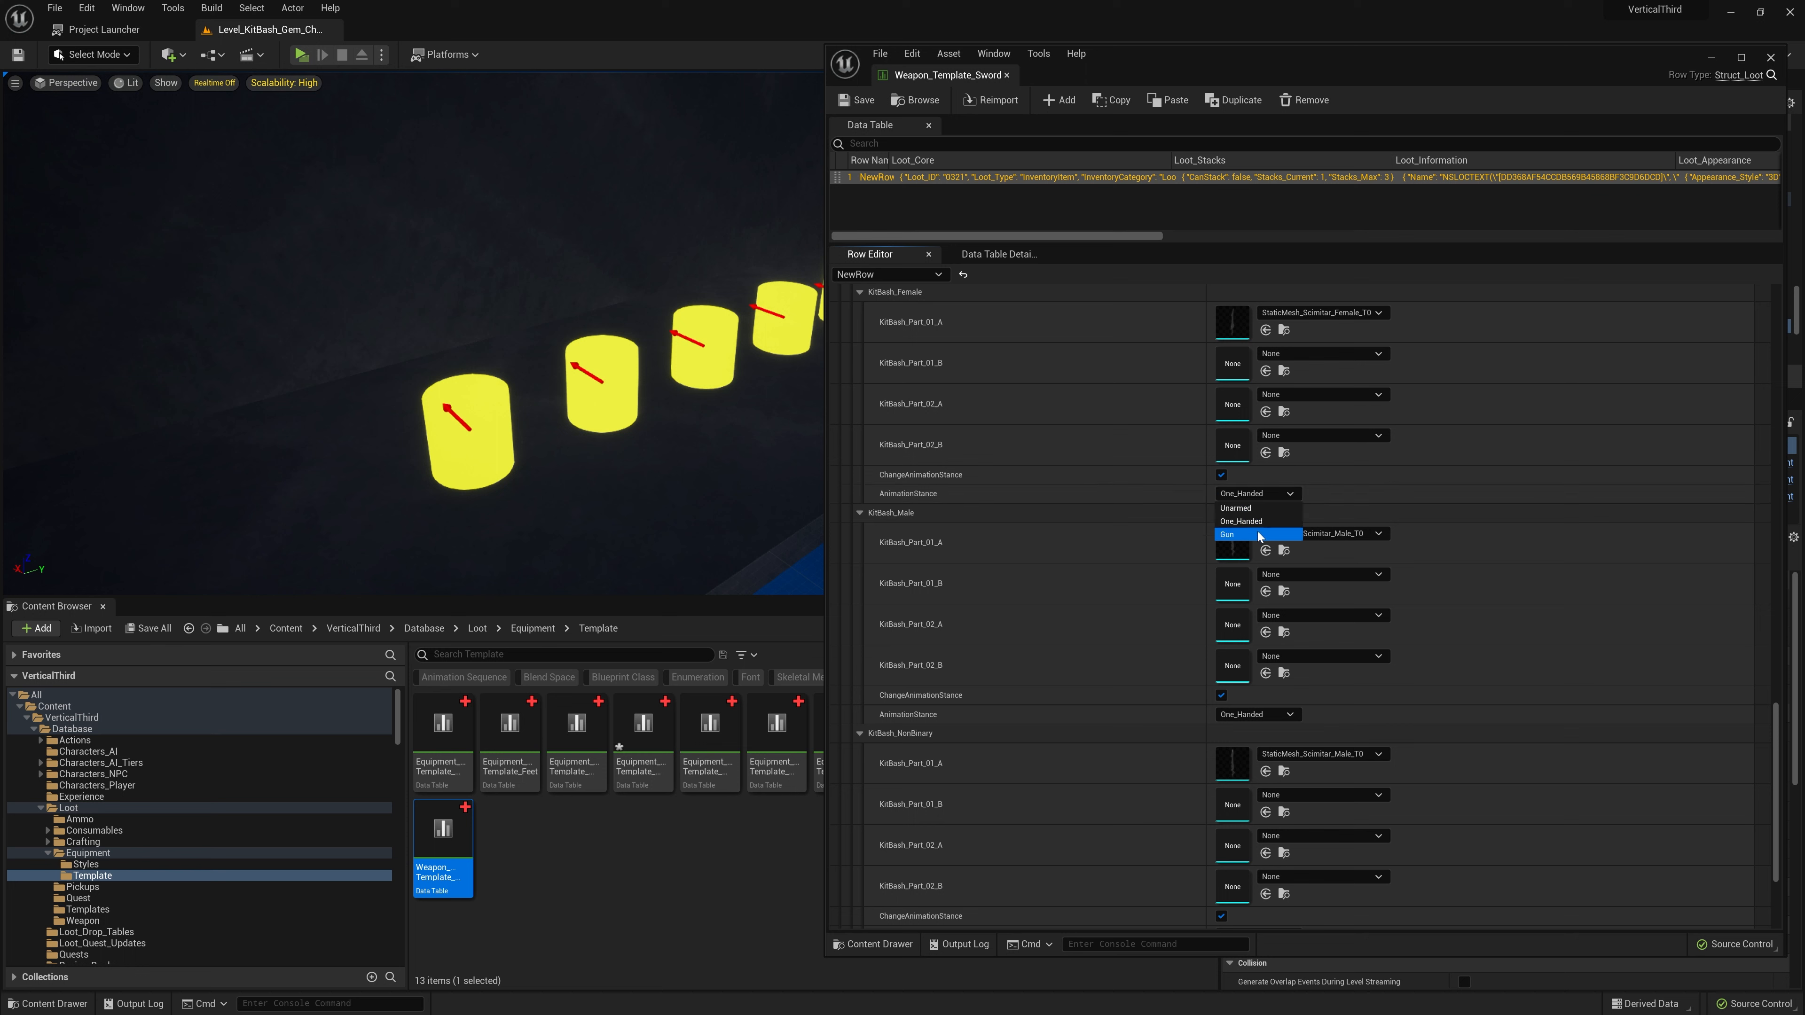
{"action": "left_click", "coordinate": [1268, 496]}
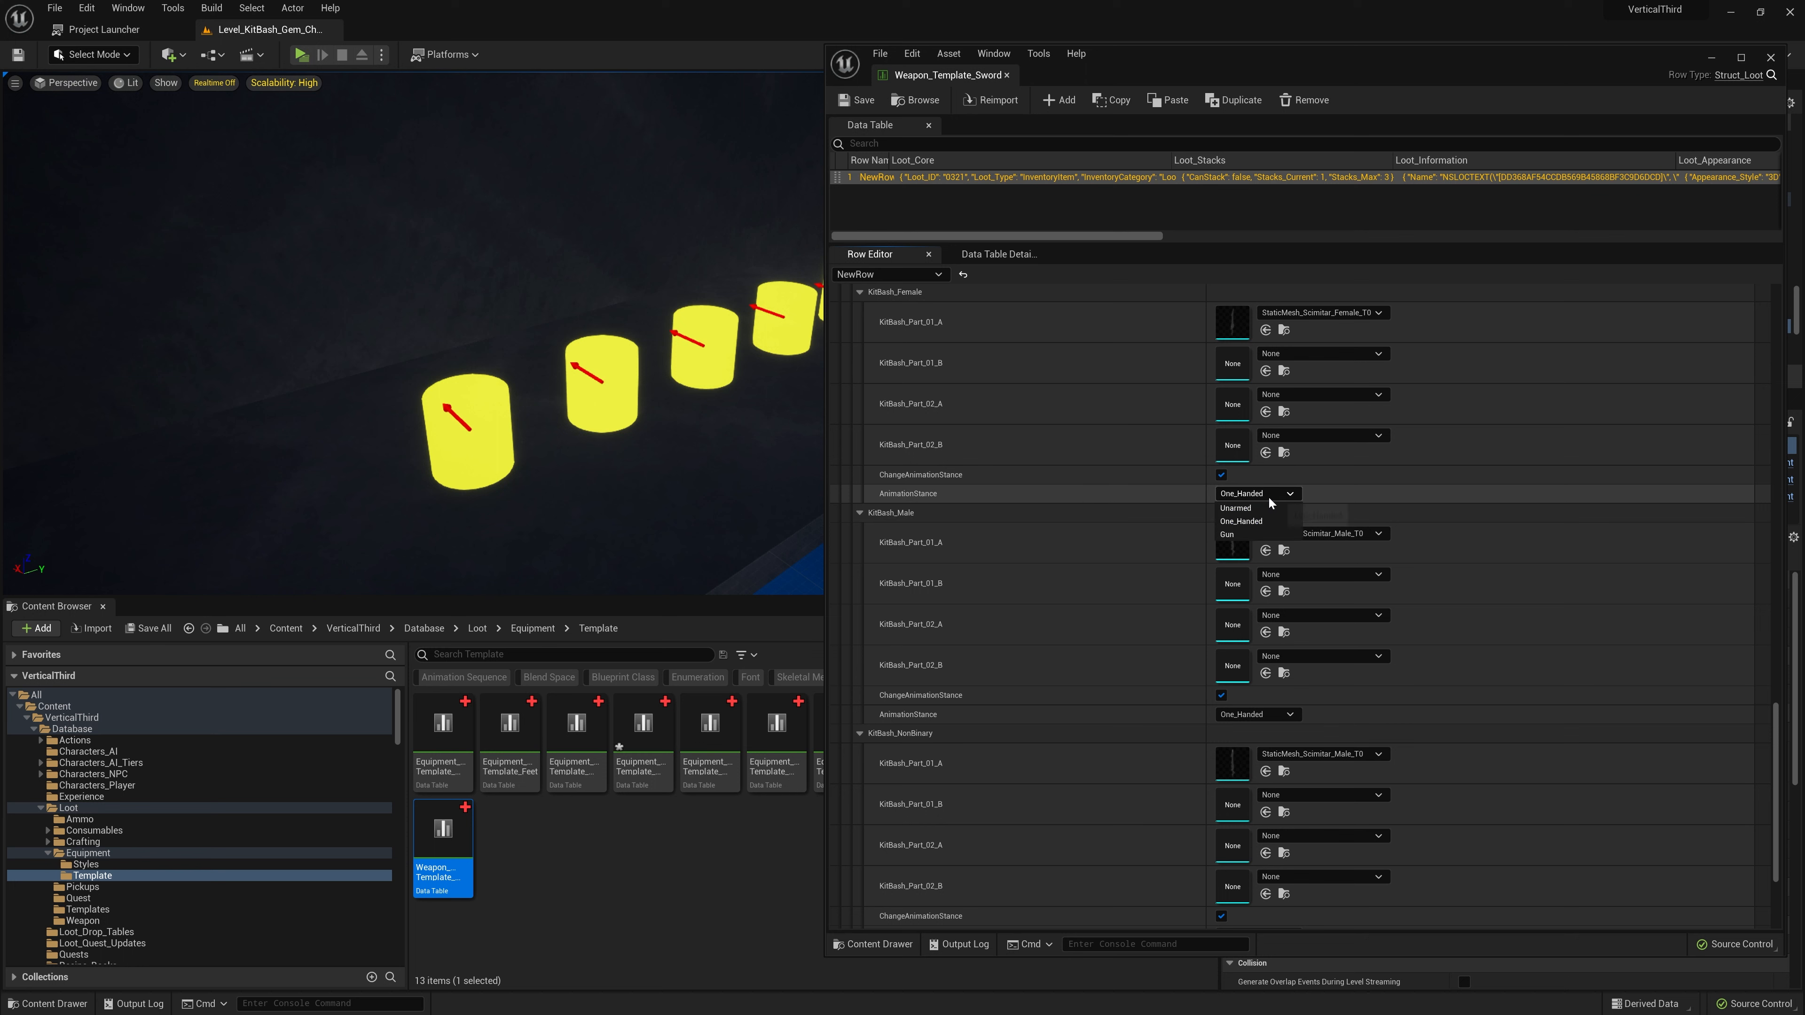
{"action": "left_click", "coordinate": [1771, 57]}
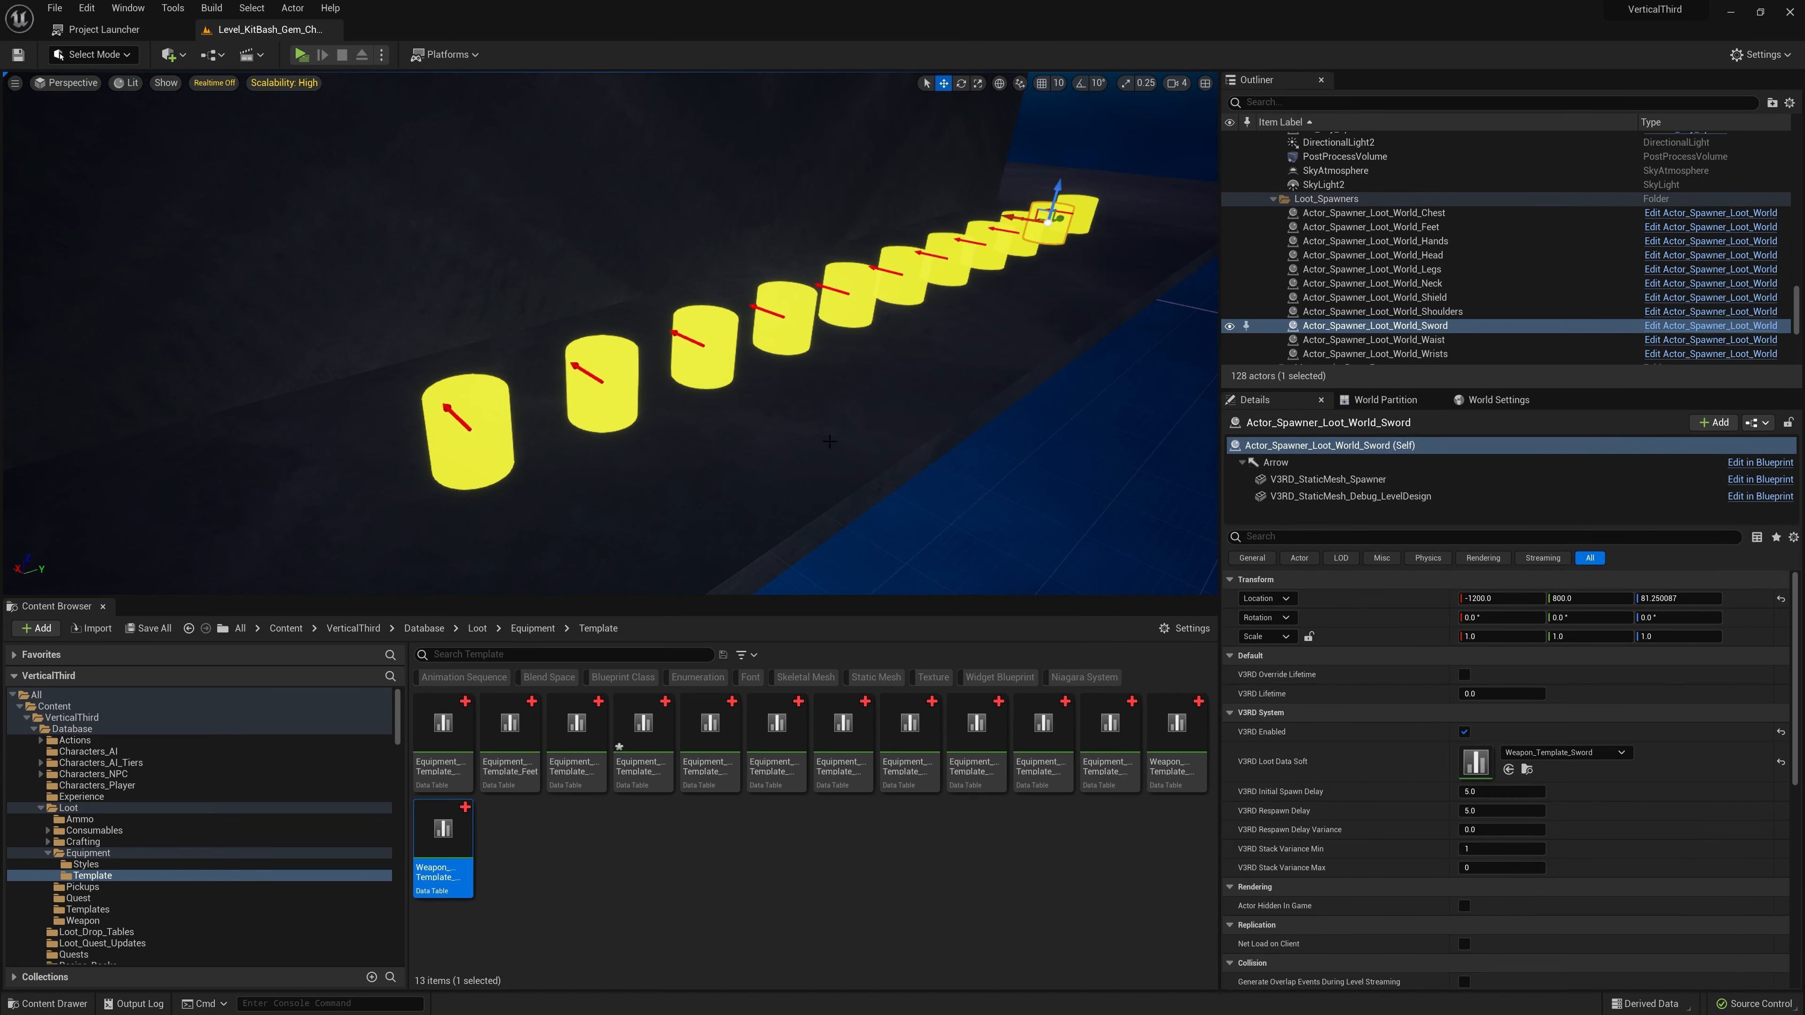